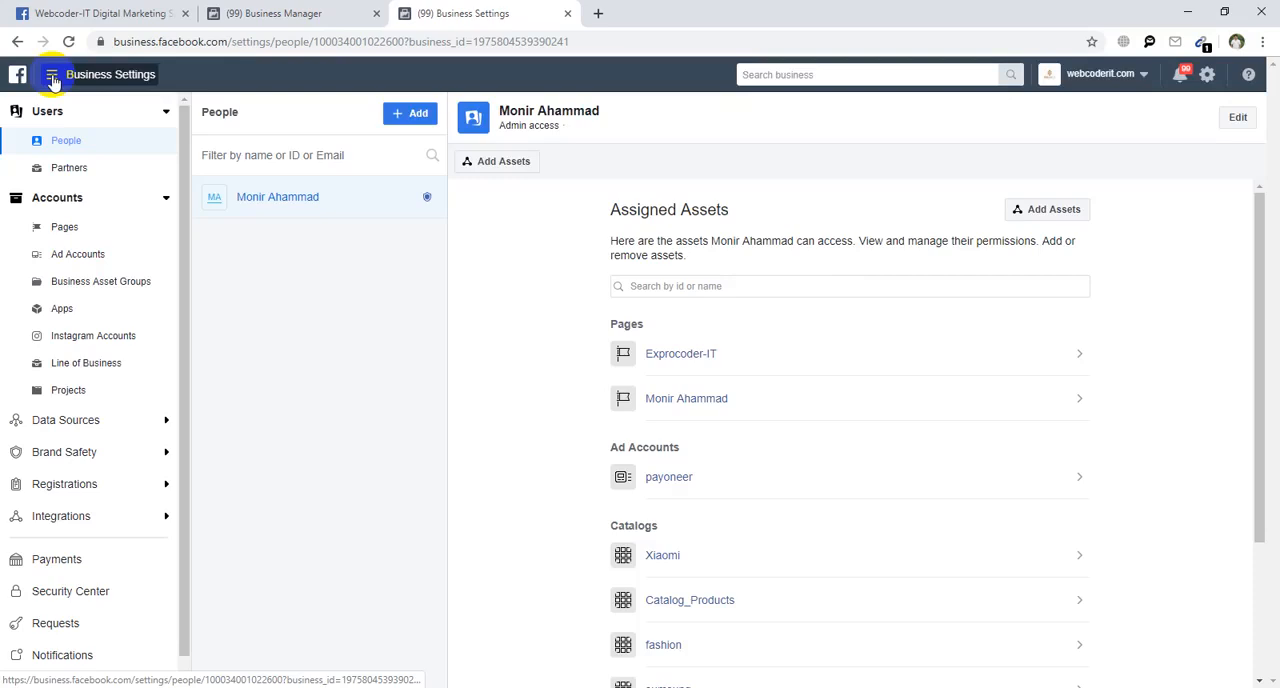
Open Ads Manager from Business Settings in a new tab and switch to it.
{"action": "left_click", "coordinate": [52, 76]}
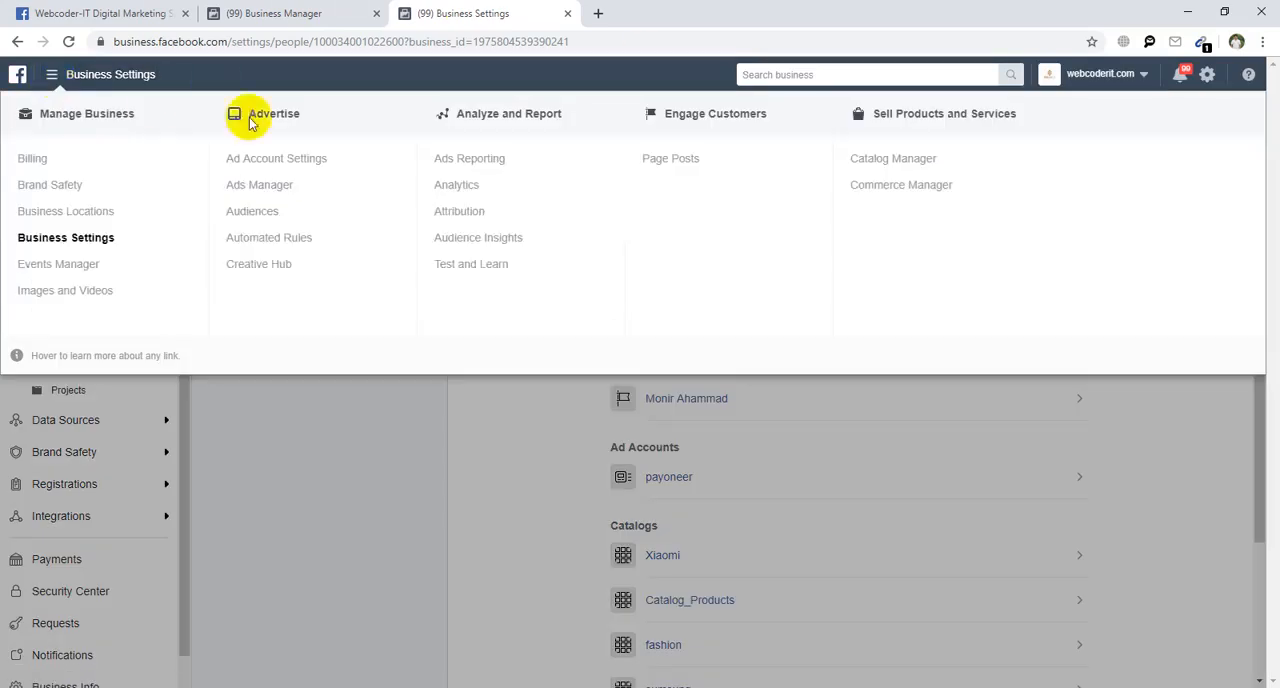
{"action": "right_click", "coordinate": [277, 188]}
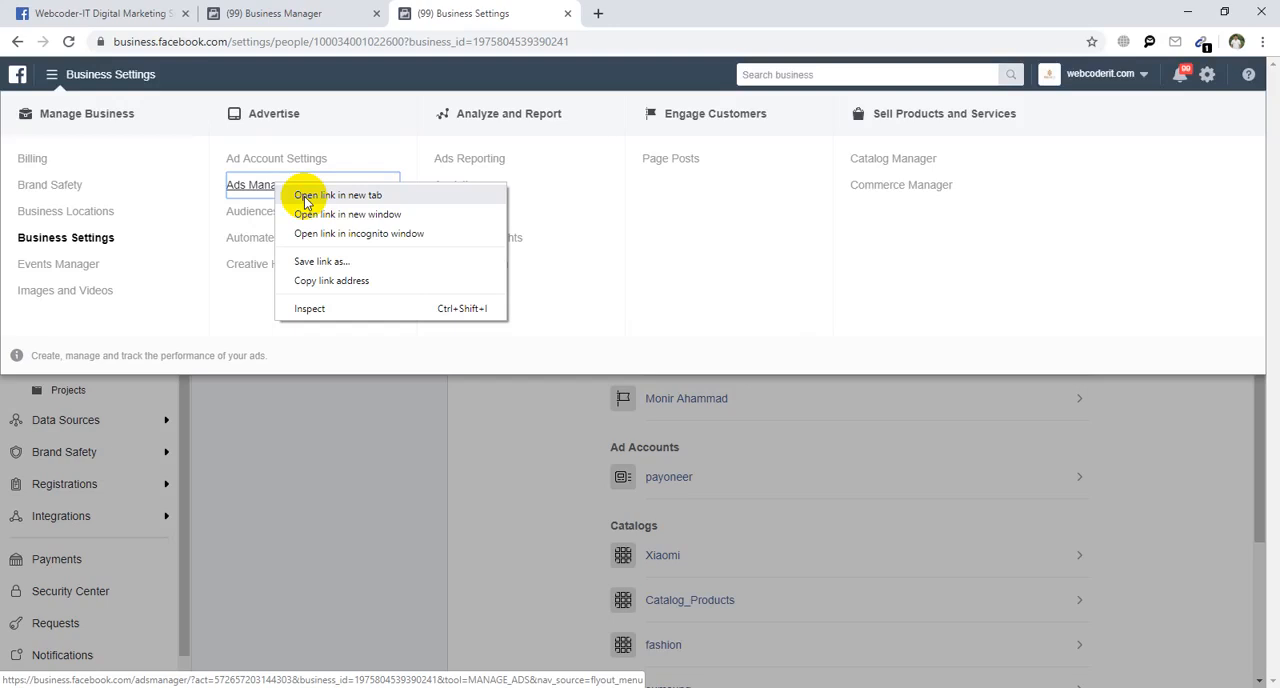
{"action": "left_click", "coordinate": [305, 197]}
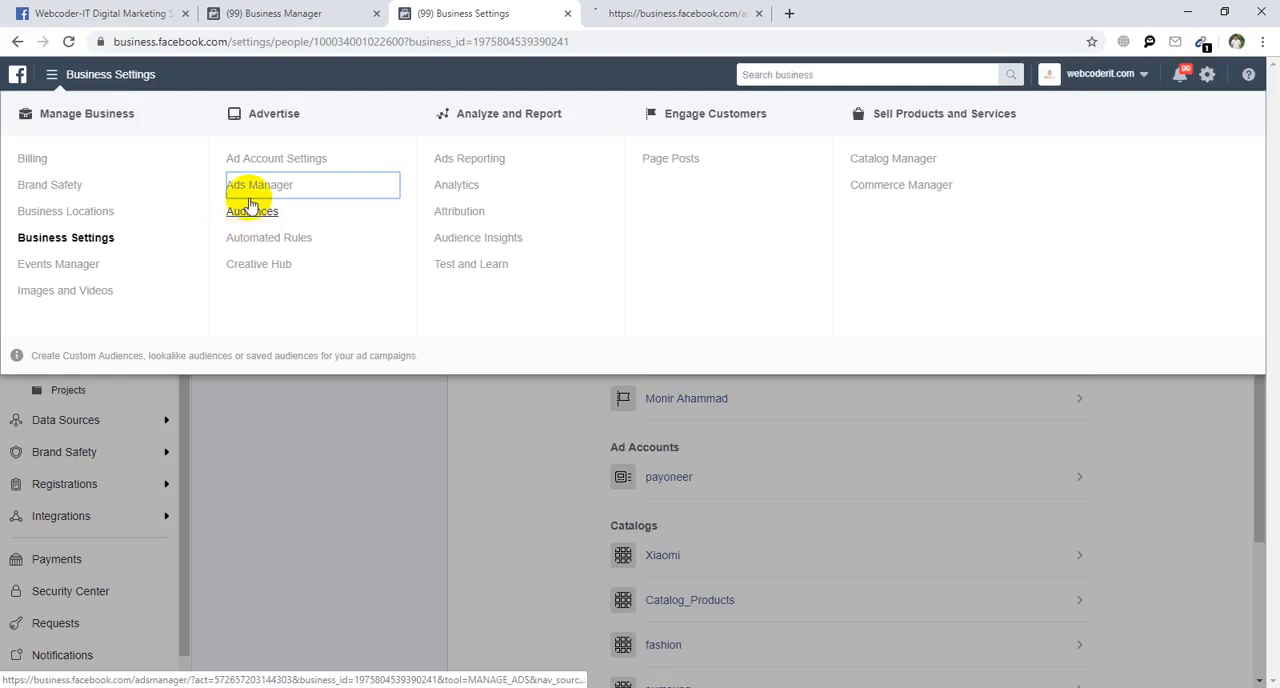
{"action": "left_click", "coordinate": [632, 7]}
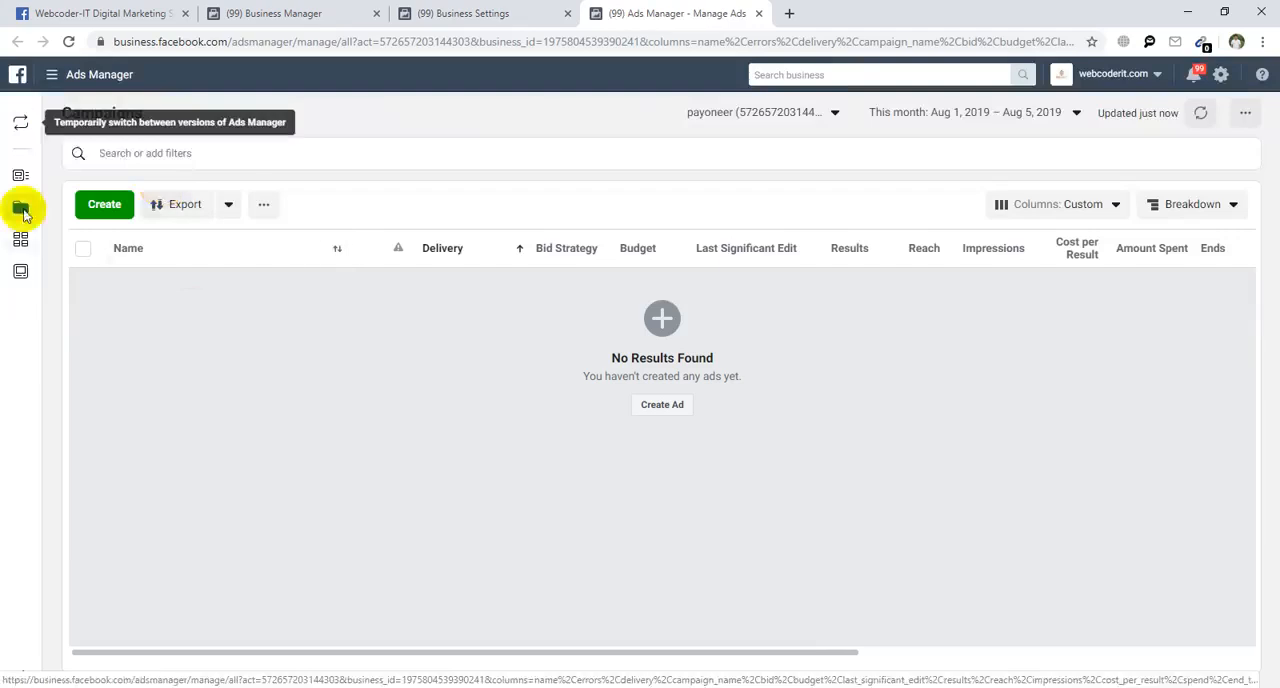
{"action": "mouse_move", "coordinate": [43, 120]}
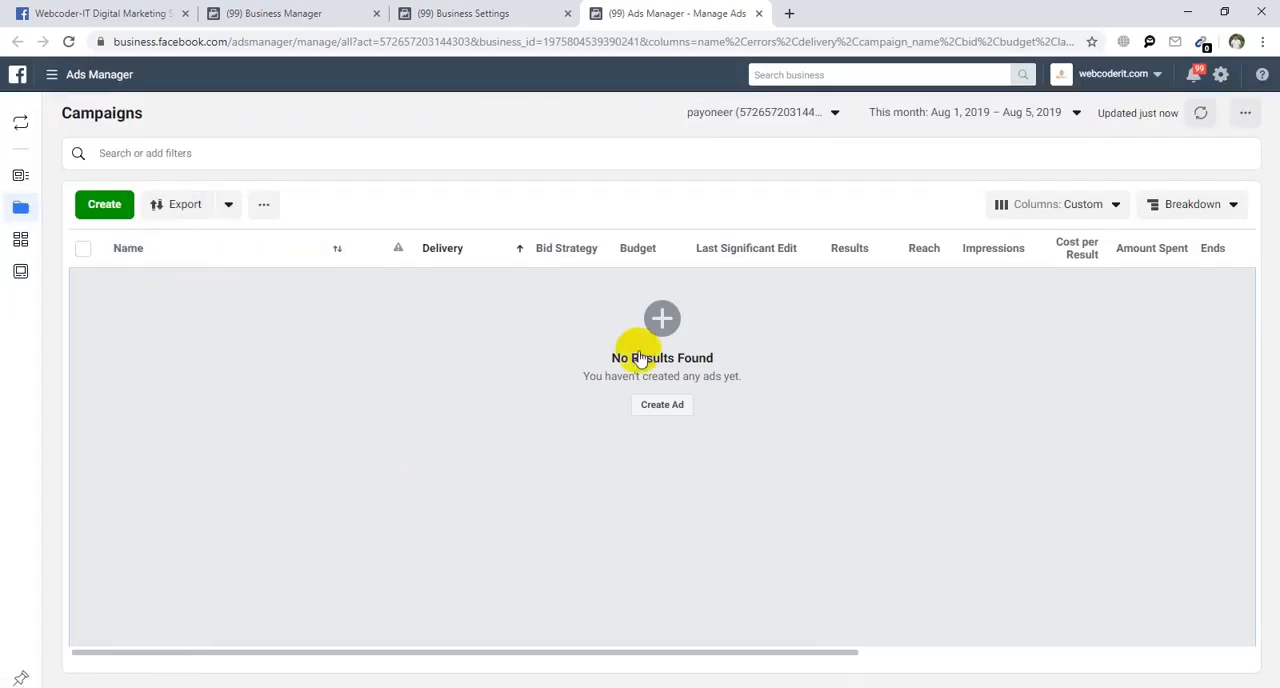
Switch from the payoneer ad account to the first personal account and review its campaign list and performance columns.
{"action": "left_click", "coordinate": [799, 115]}
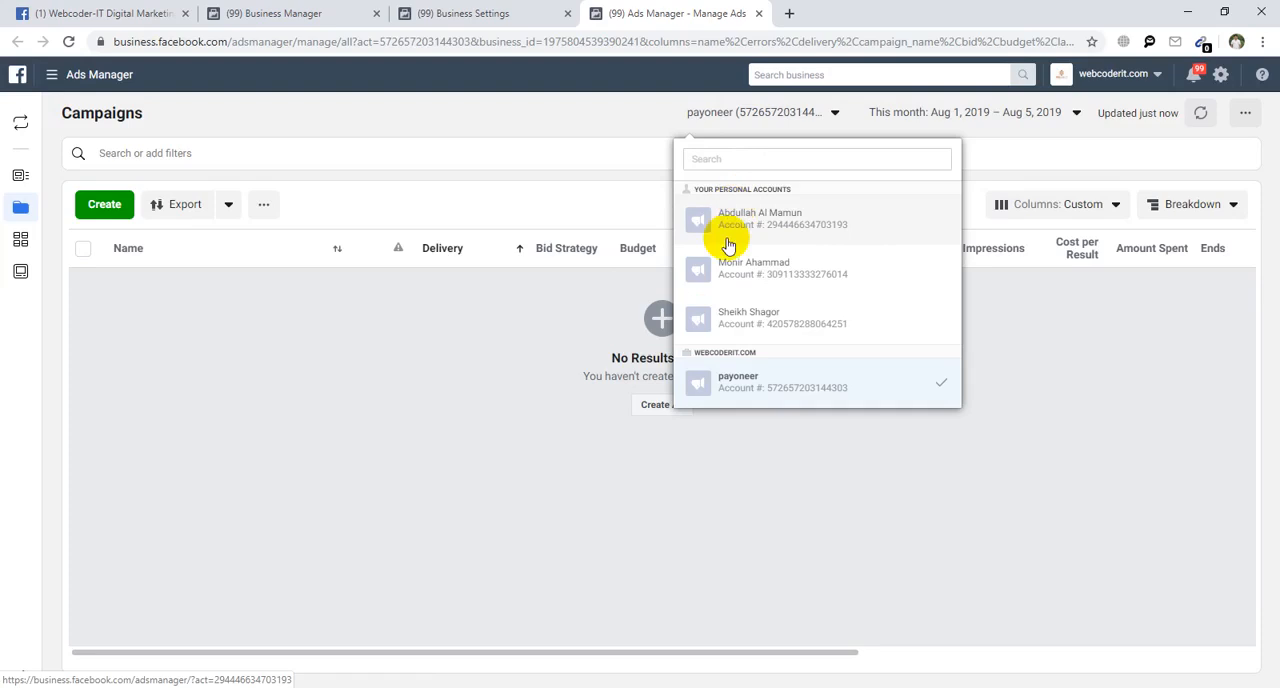
{"action": "left_click", "coordinate": [806, 212]}
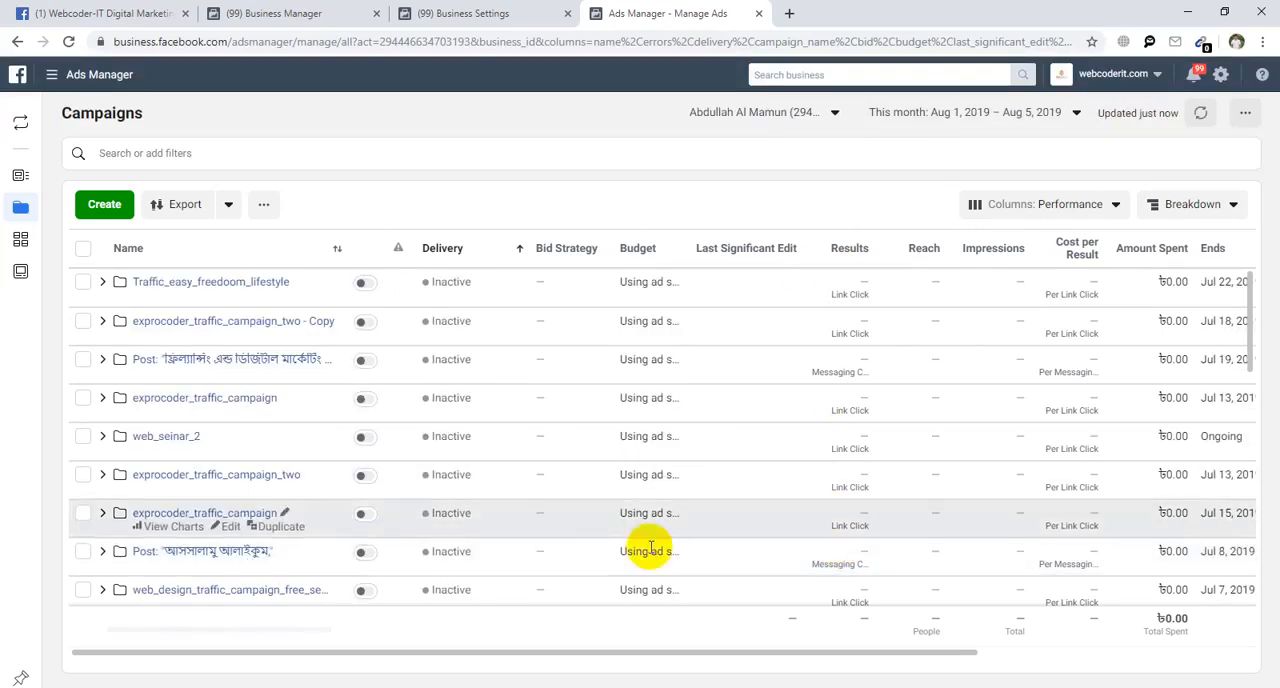
{"action": "left_click_drag", "start_coordinate": [693, 658], "coordinate": [851, 656]}
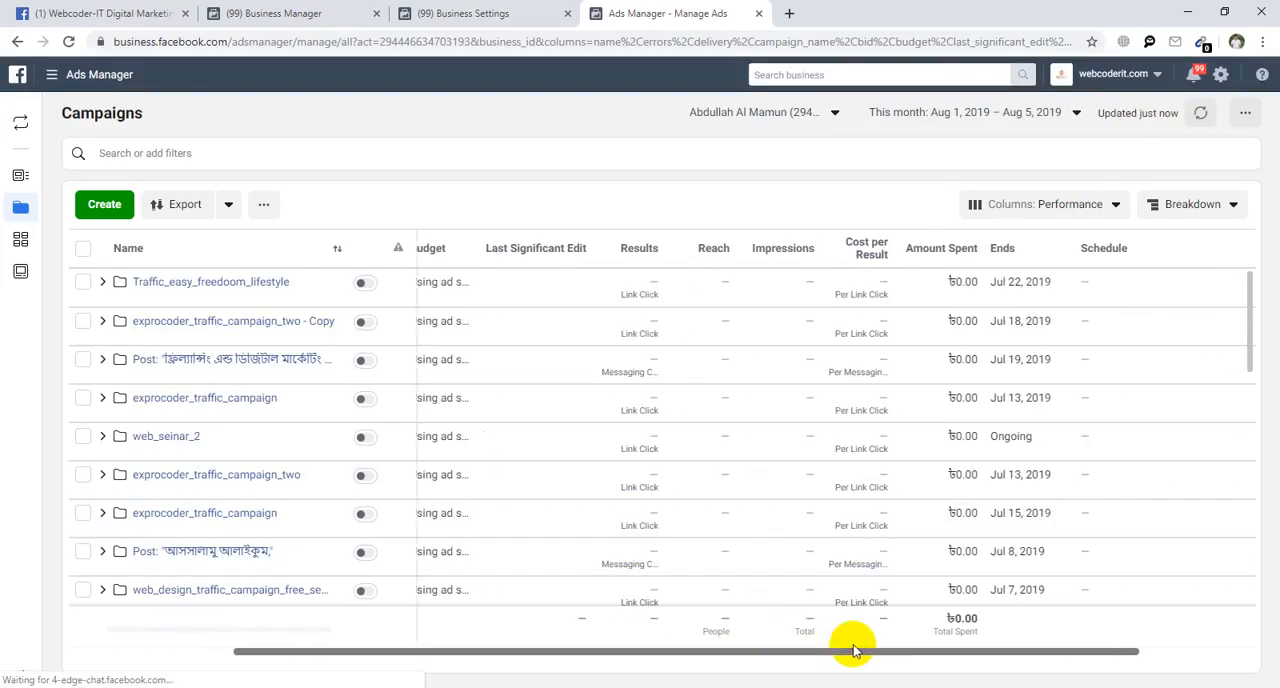
{"action": "scroll", "coordinate": [975, 449], "scroll_direction": "down", "scroll_amount": 8}
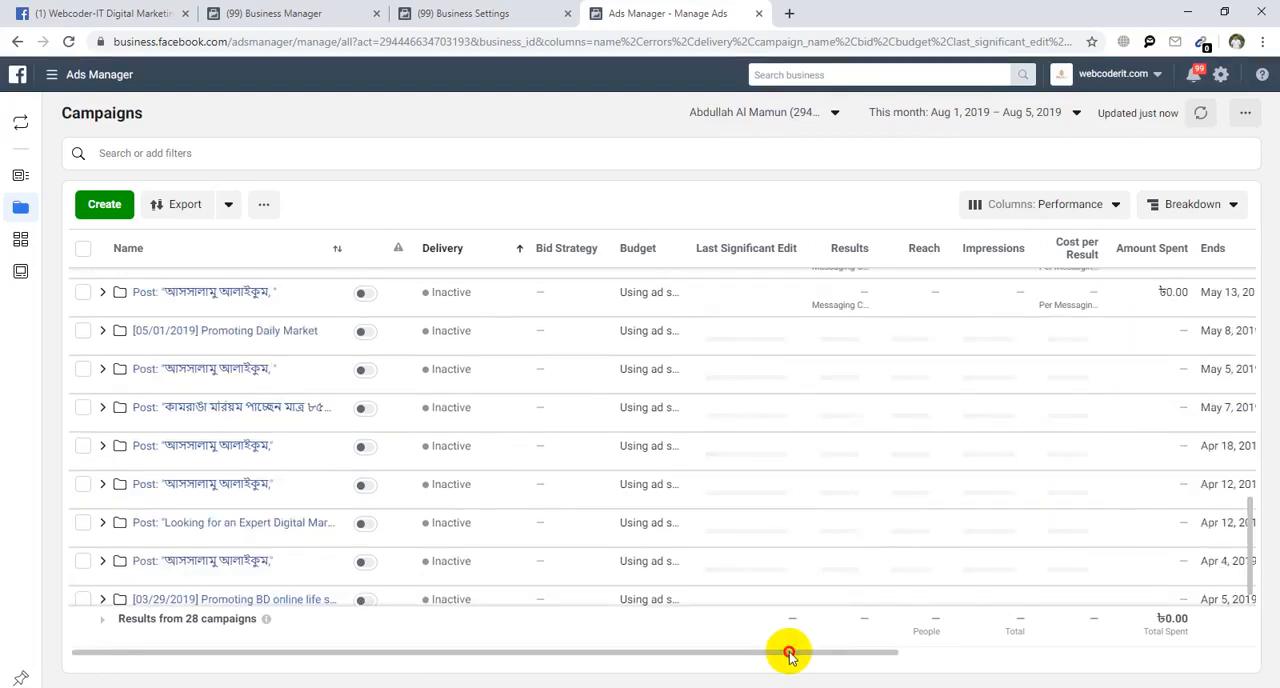
{"action": "left_click_drag", "start_coordinate": [789, 653], "coordinate": [851, 656]}
{"action": "left_click_drag", "start_coordinate": [511, 655], "coordinate": [409, 655]}
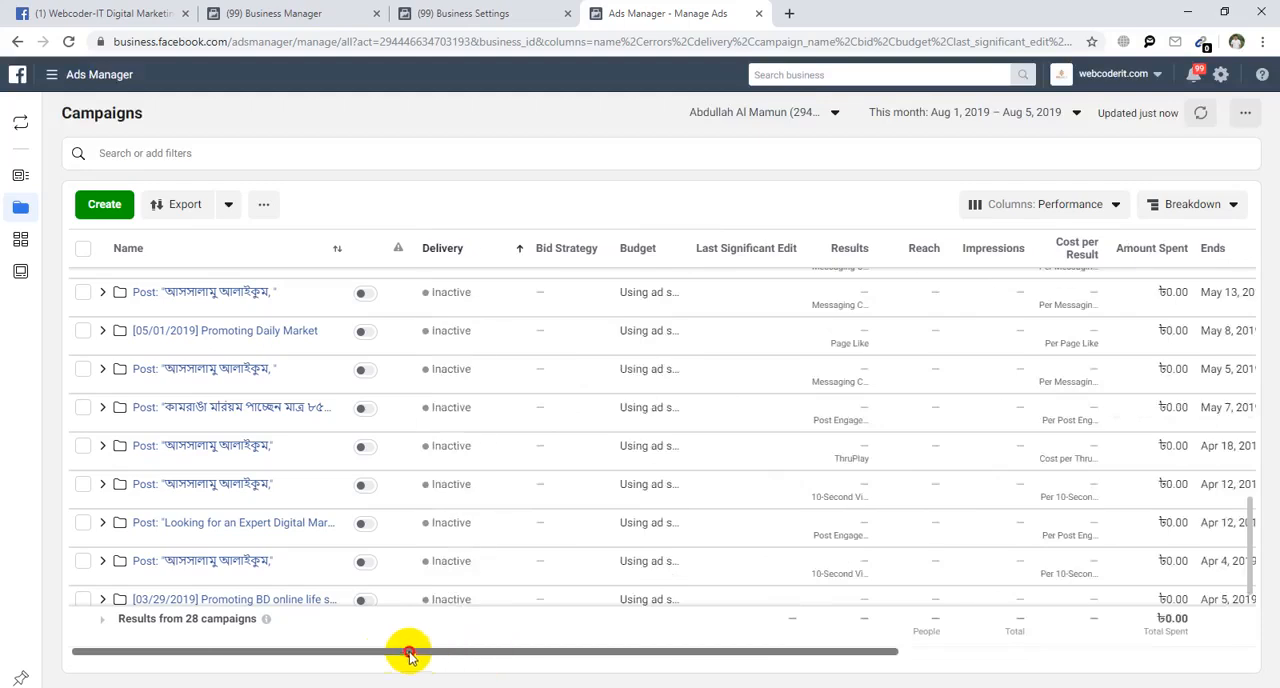
Switch to the third personal ad account and review its campaigns across all performance columns.
{"action": "left_click", "coordinate": [792, 114]}
{"action": "left_click", "coordinate": [760, 314]}
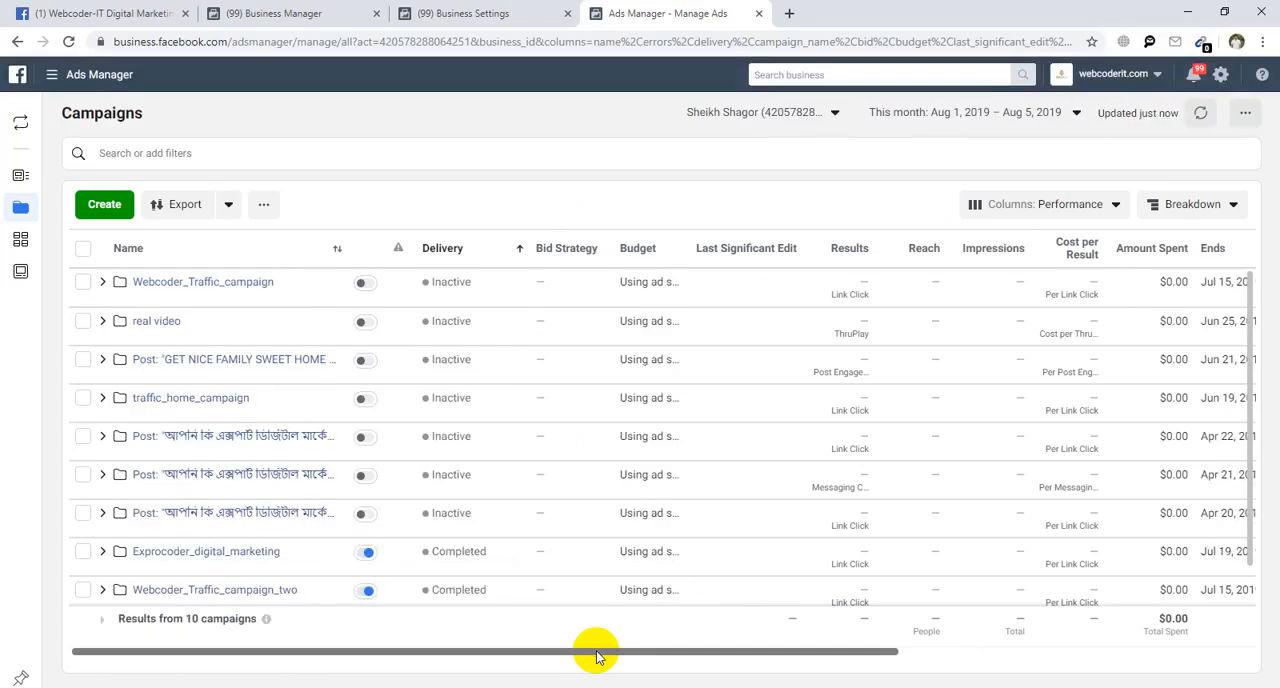
{"action": "left_click_drag", "start_coordinate": [597, 656], "coordinate": [709, 654]}
{"action": "scroll", "coordinate": [745, 505], "scroll_direction": "down", "scroll_amount": 1}
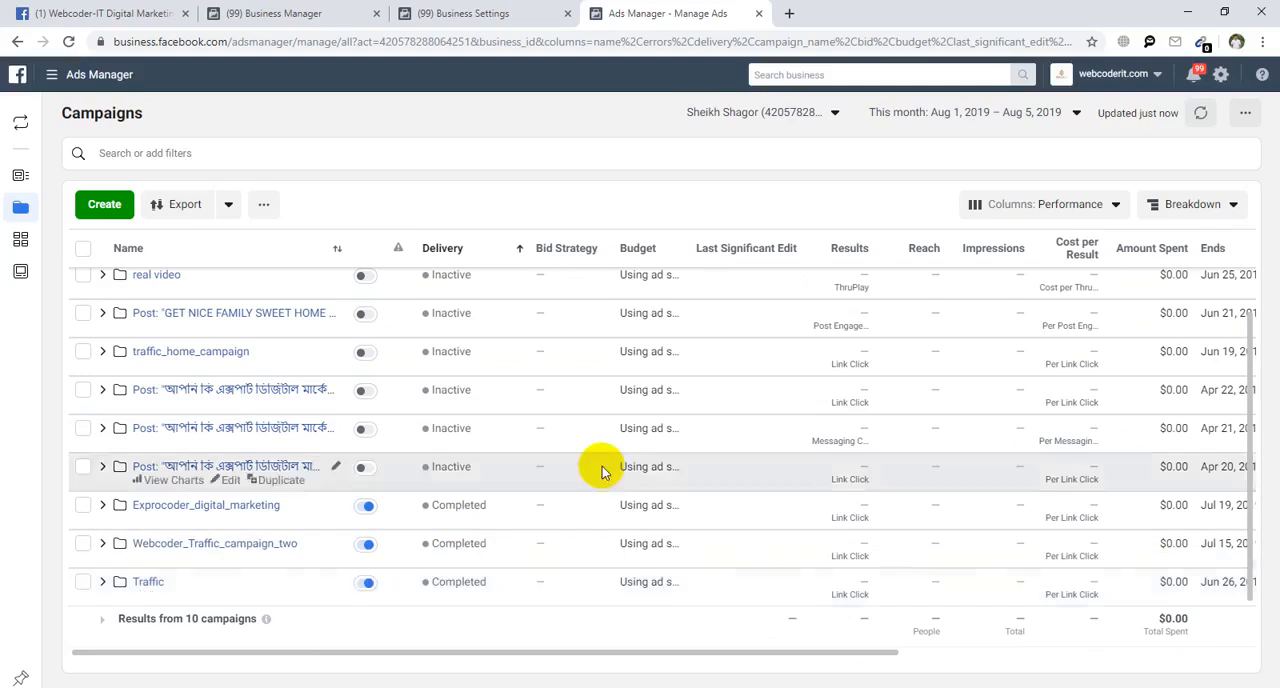
{"action": "left_click_drag", "start_coordinate": [717, 651], "coordinate": [1044, 640]}
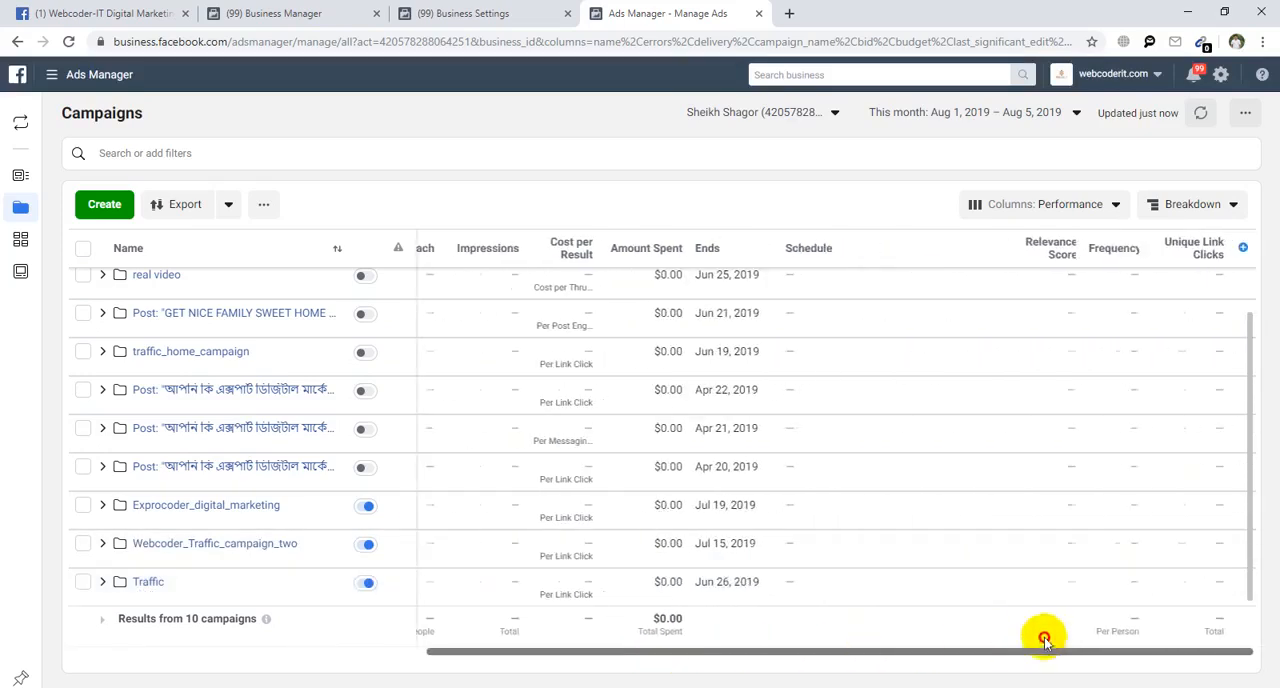
{"action": "left_click_drag", "start_coordinate": [1126, 625], "coordinate": [480, 617]}
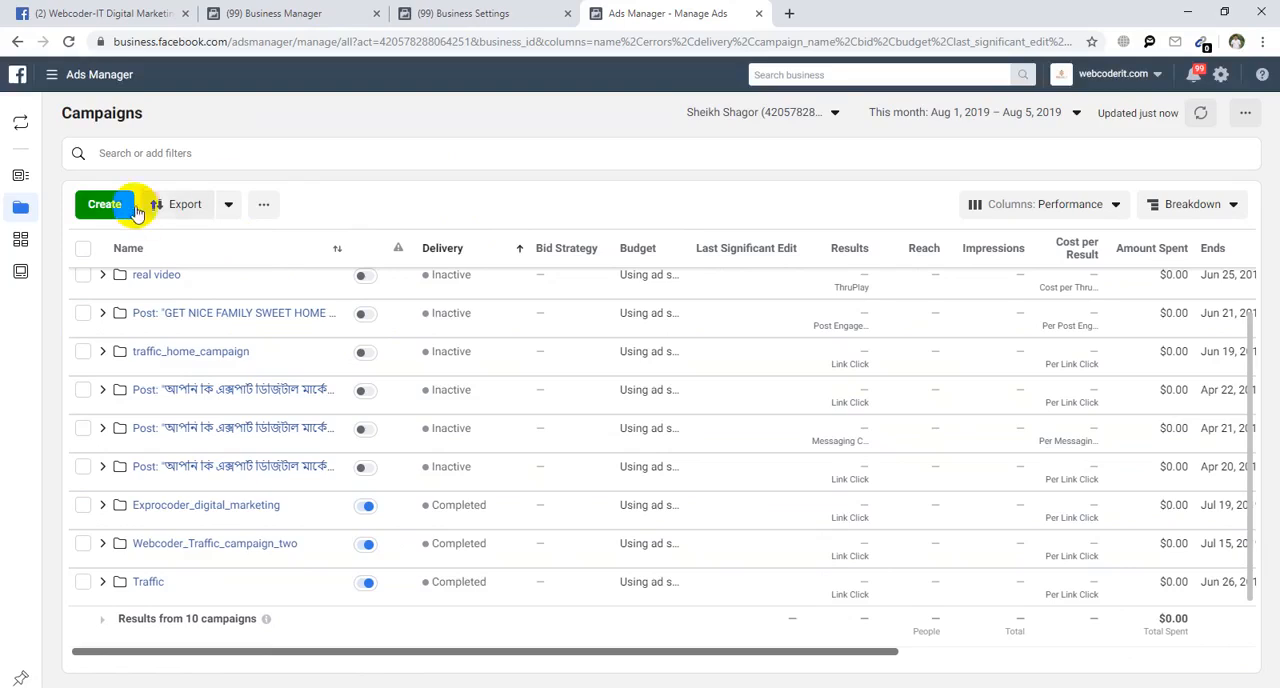
Start creating a new campaign in this ad account and go to its marketing objective choices.
{"action": "left_click", "coordinate": [101, 212]}
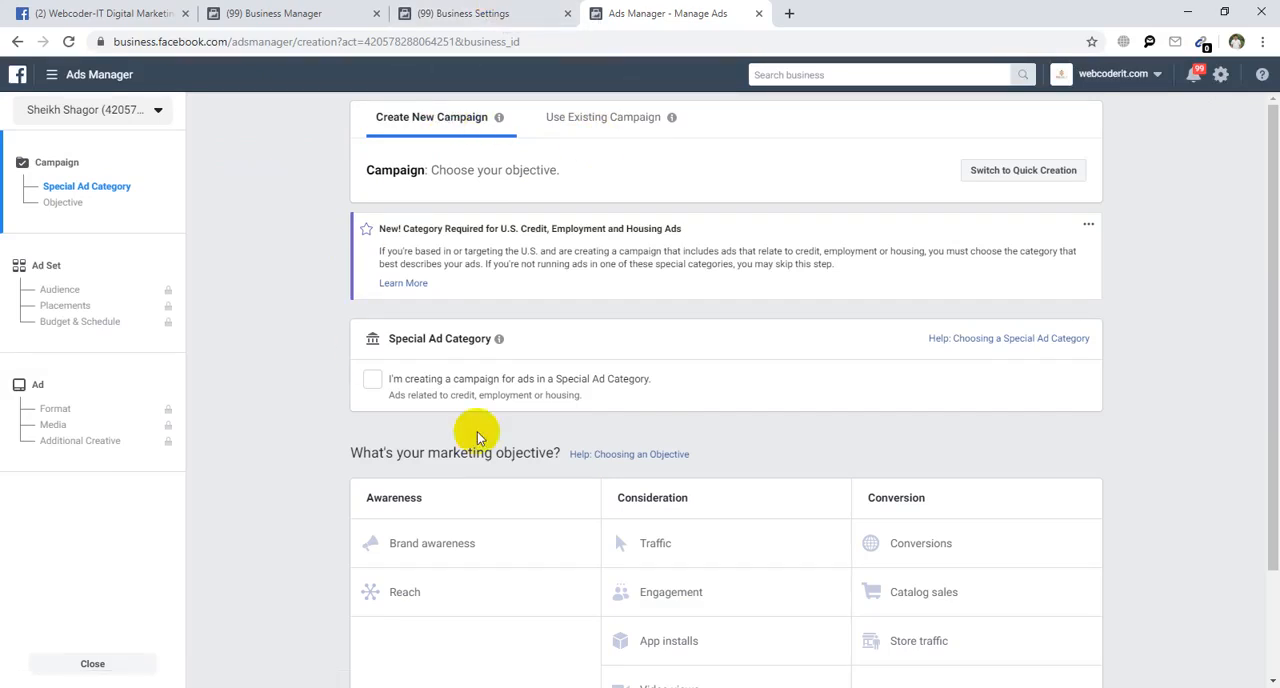
{"action": "scroll", "coordinate": [500, 470], "scroll_direction": "down", "scroll_amount": 1}
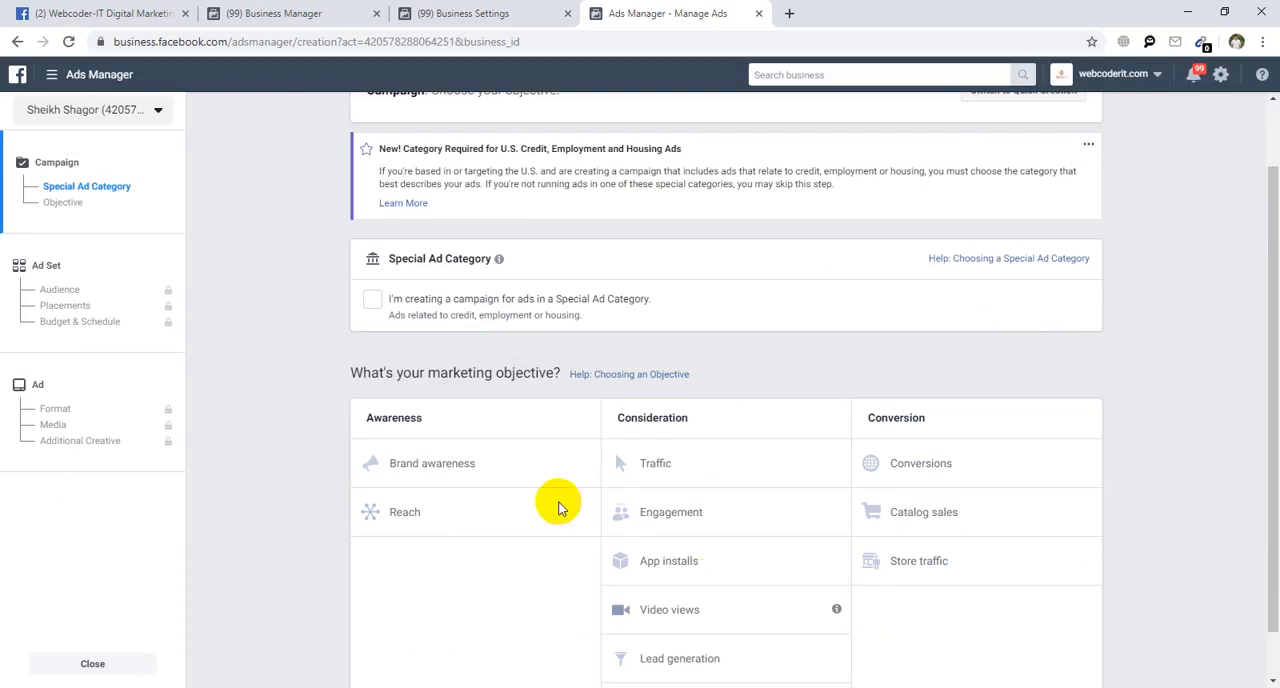
{"action": "left_click", "coordinate": [572, 471]}
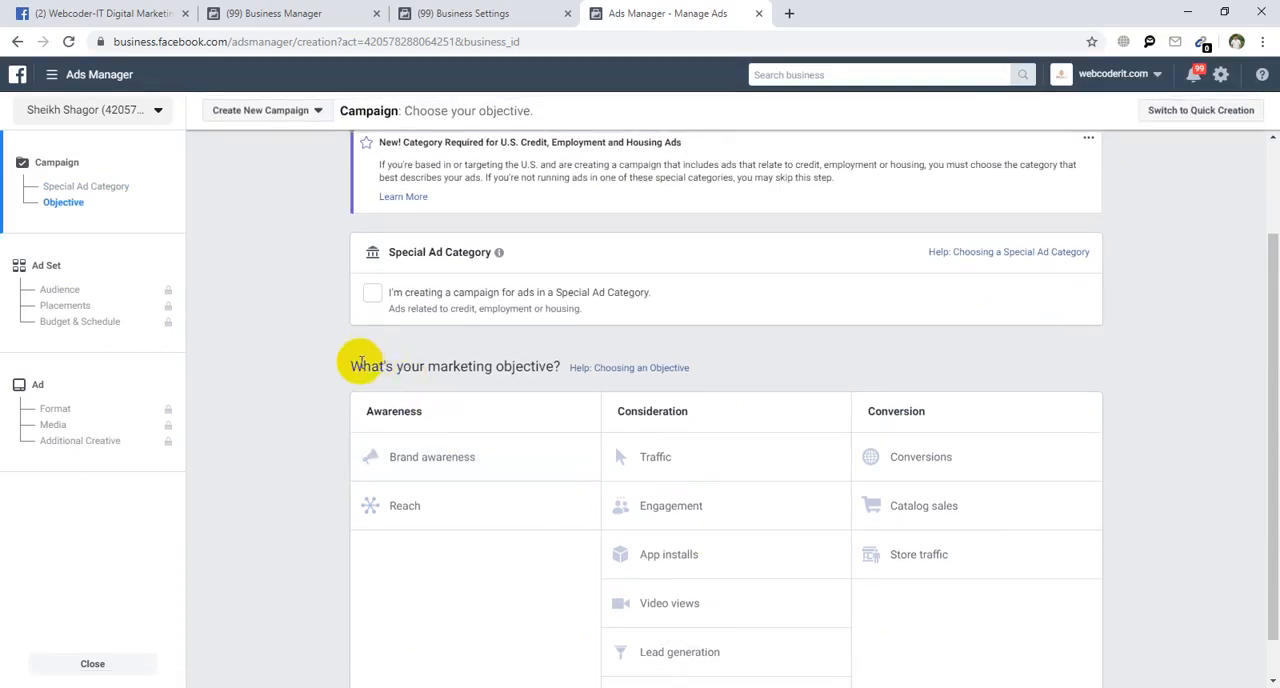
Examine the marketing objective question and the objectives offered under Awareness, Consideration and Conversion.
{"action": "double_click", "coordinate": [525, 368]}
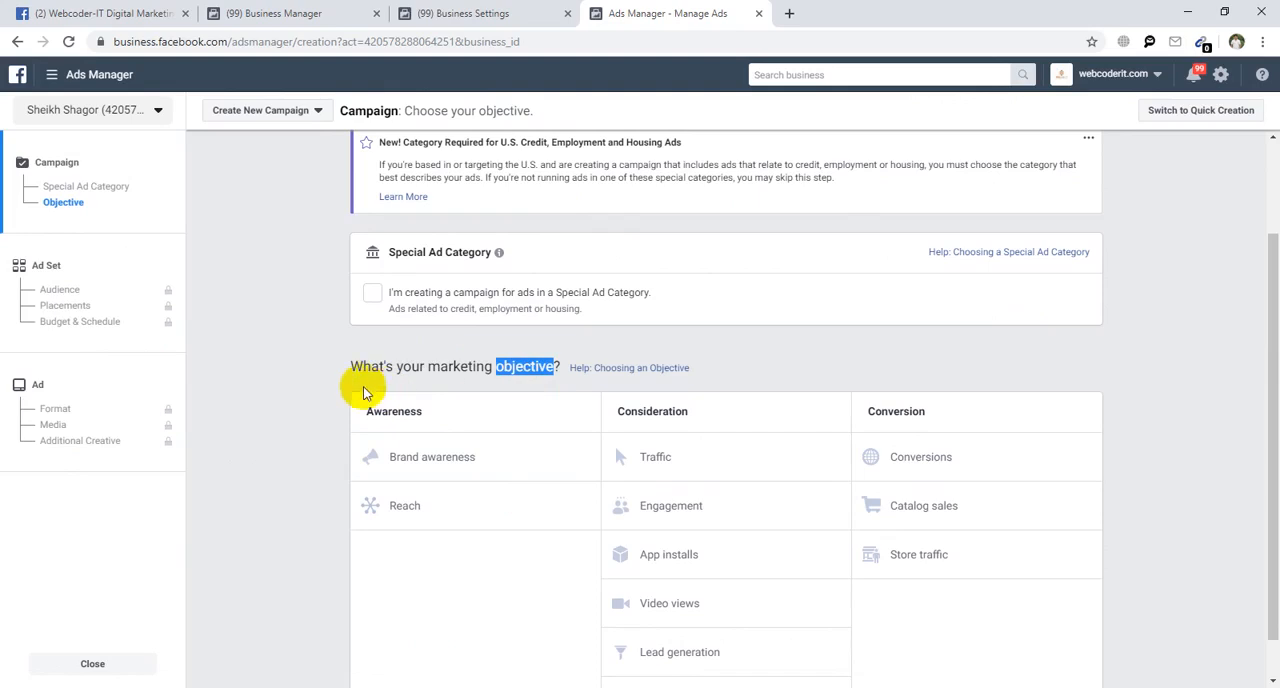
{"action": "left_click_drag", "start_coordinate": [345, 372], "coordinate": [517, 366]}
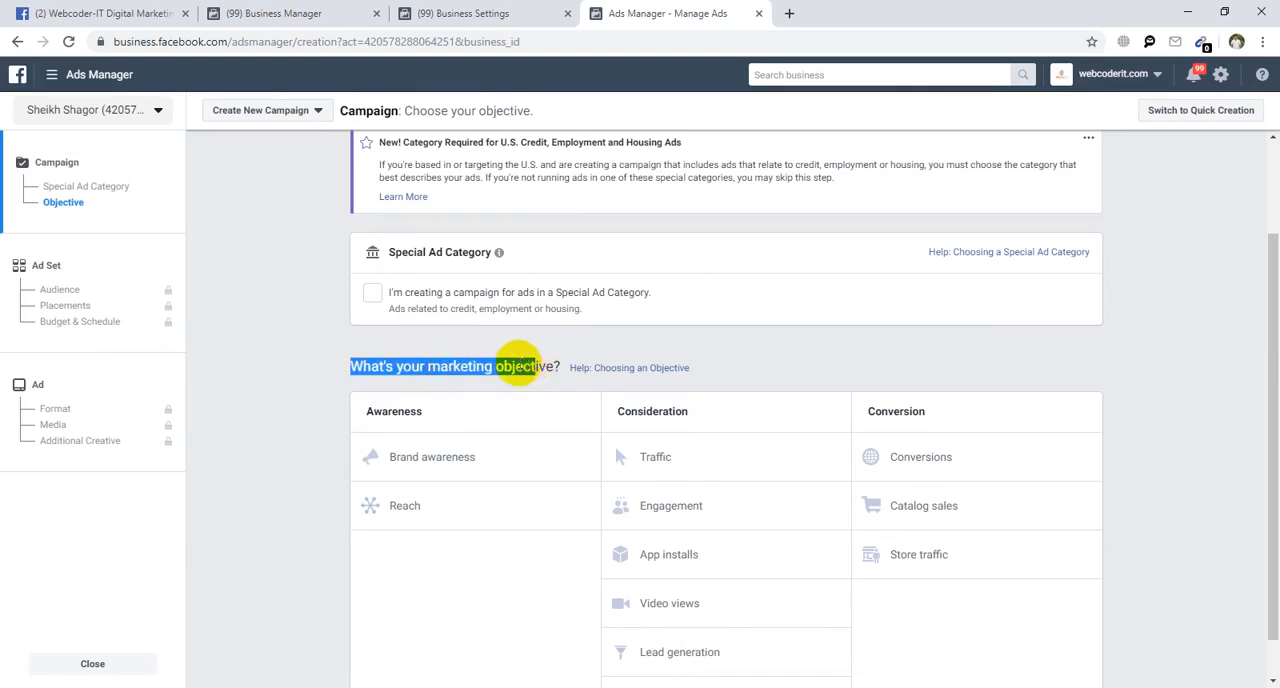
{"action": "left_click", "coordinate": [473, 432]}
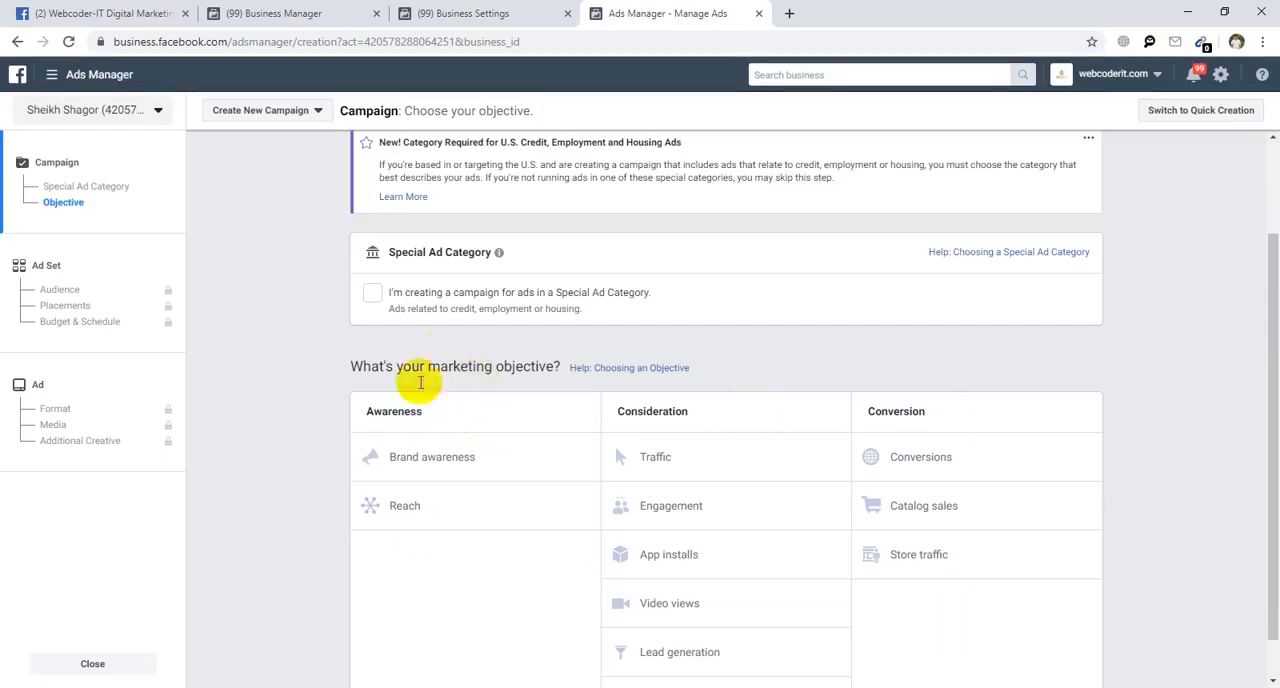
{"action": "left_click_drag", "start_coordinate": [372, 411], "coordinate": [523, 426]}
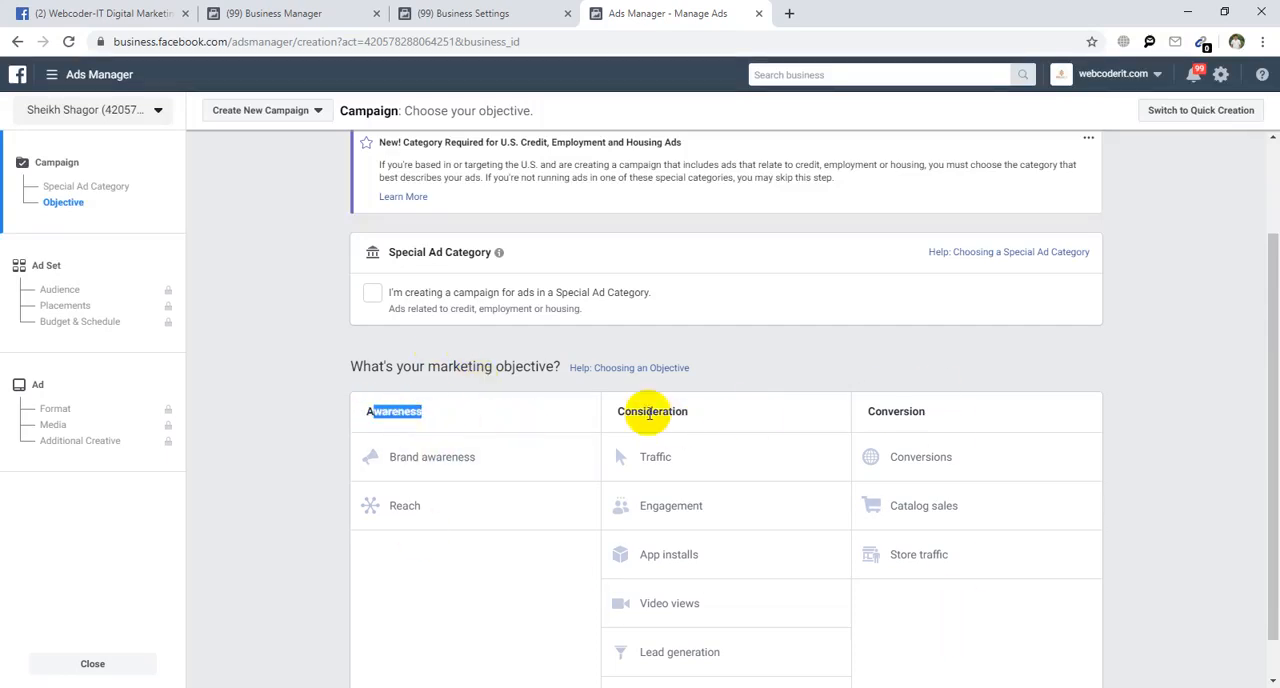
{"action": "left_click_drag", "start_coordinate": [649, 413], "coordinate": [951, 408]}
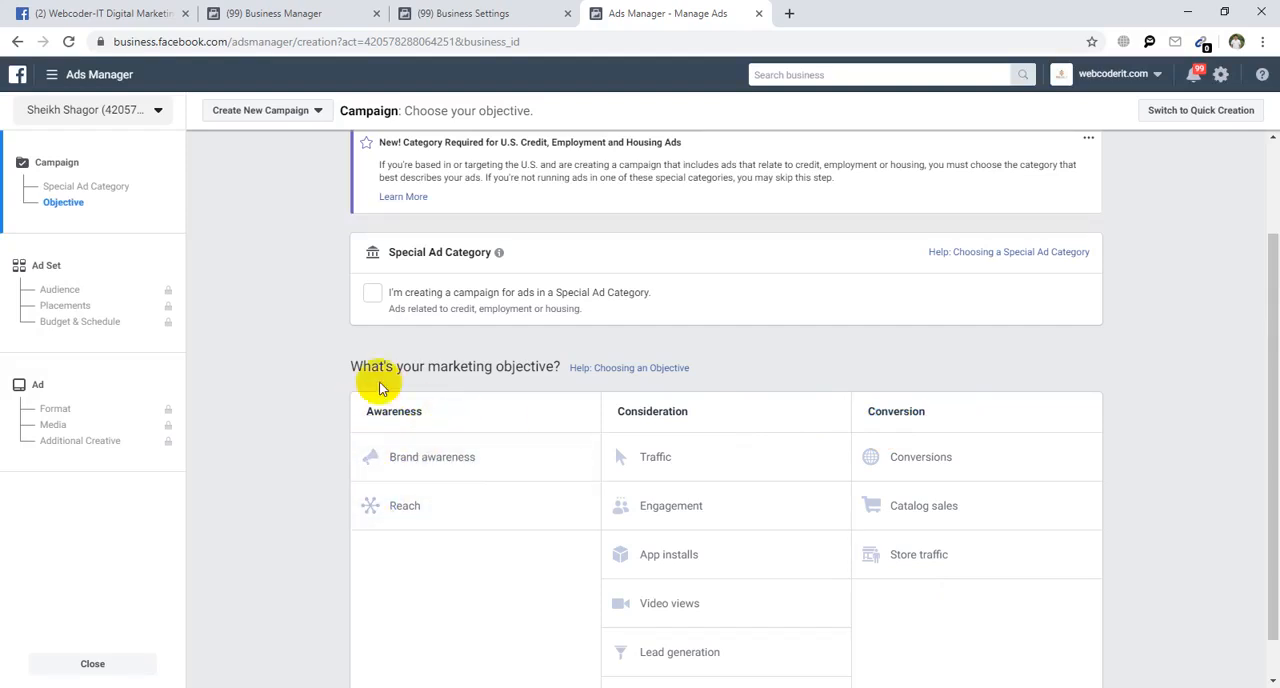
{"action": "double_click", "coordinate": [406, 410]}
{"action": "left_click", "coordinate": [464, 422]}
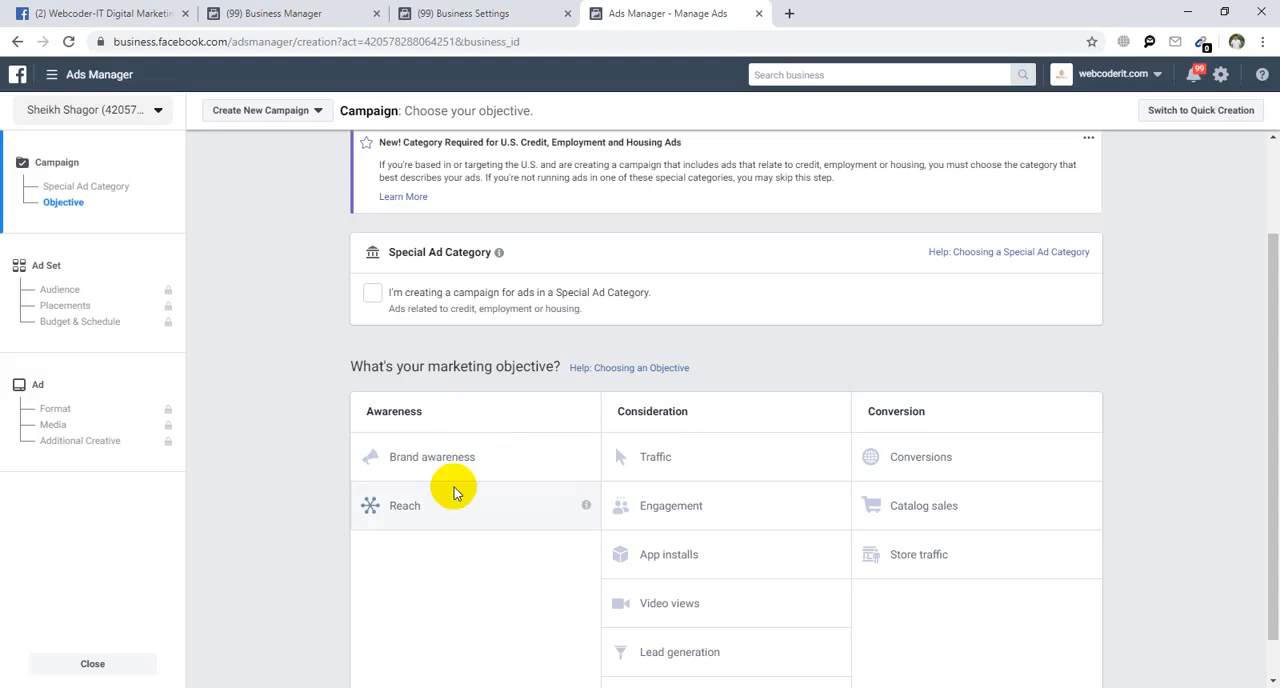
{"action": "scroll", "coordinate": [703, 450], "scroll_direction": "down", "scroll_amount": 1}
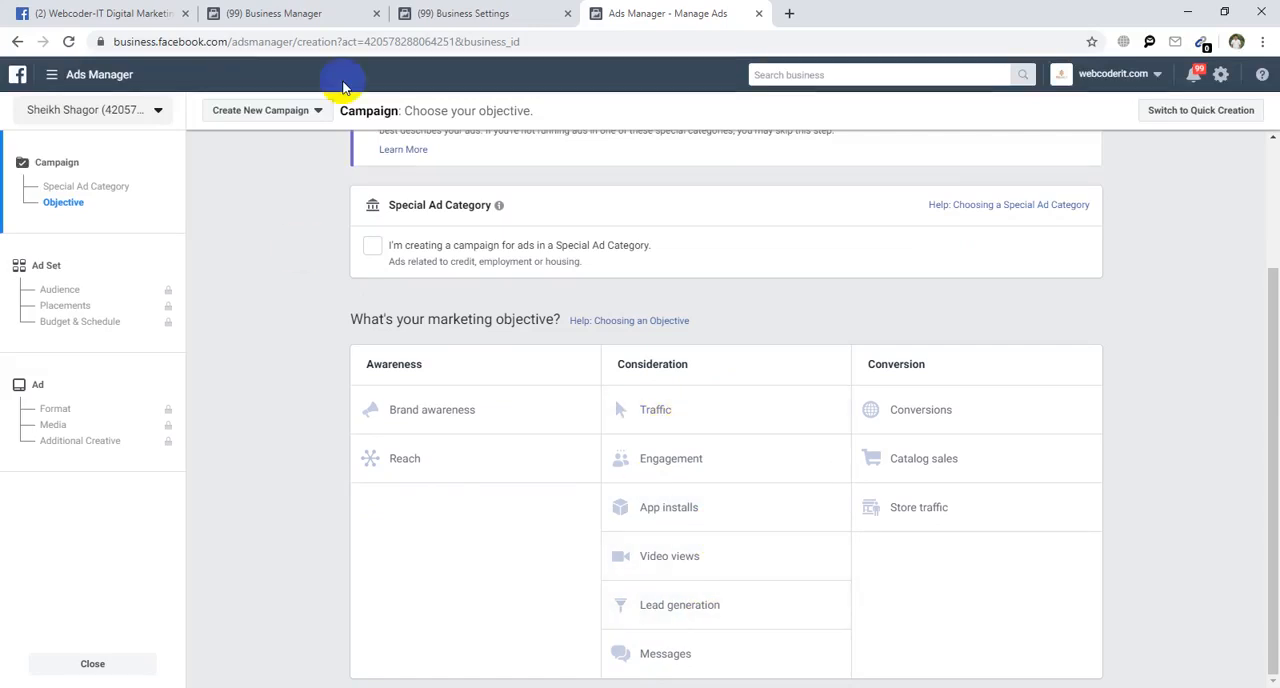
Open the Facebook news feed in a new tab and find the sponsored Deligram post as an ad example.
{"action": "left_click", "coordinate": [789, 14]}
{"action": "type", "text": "facebook.com"}
{"action": "key", "text": "Return"}
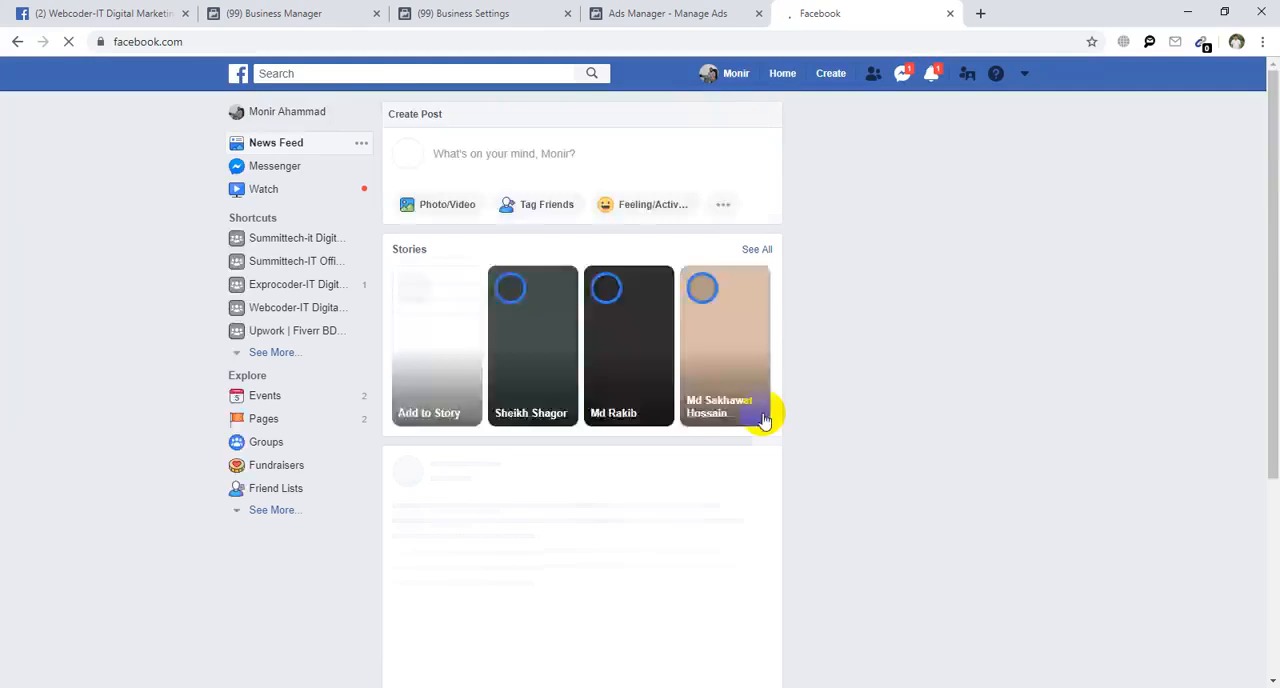
{"action": "scroll", "coordinate": [700, 415], "scroll_direction": "down", "scroll_amount": 3}
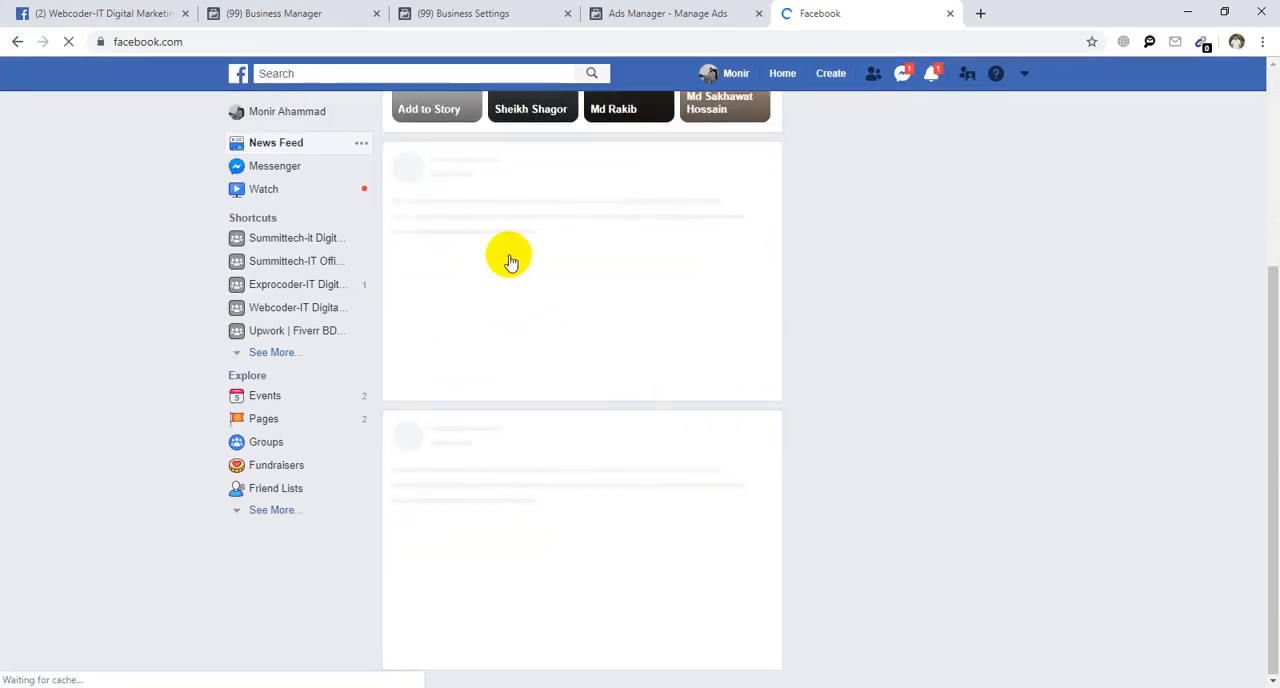
{"action": "scroll", "coordinate": [484, 345], "scroll_direction": "down", "scroll_amount": 2}
{"action": "scroll", "coordinate": [487, 350], "scroll_direction": "down", "scroll_amount": 5}
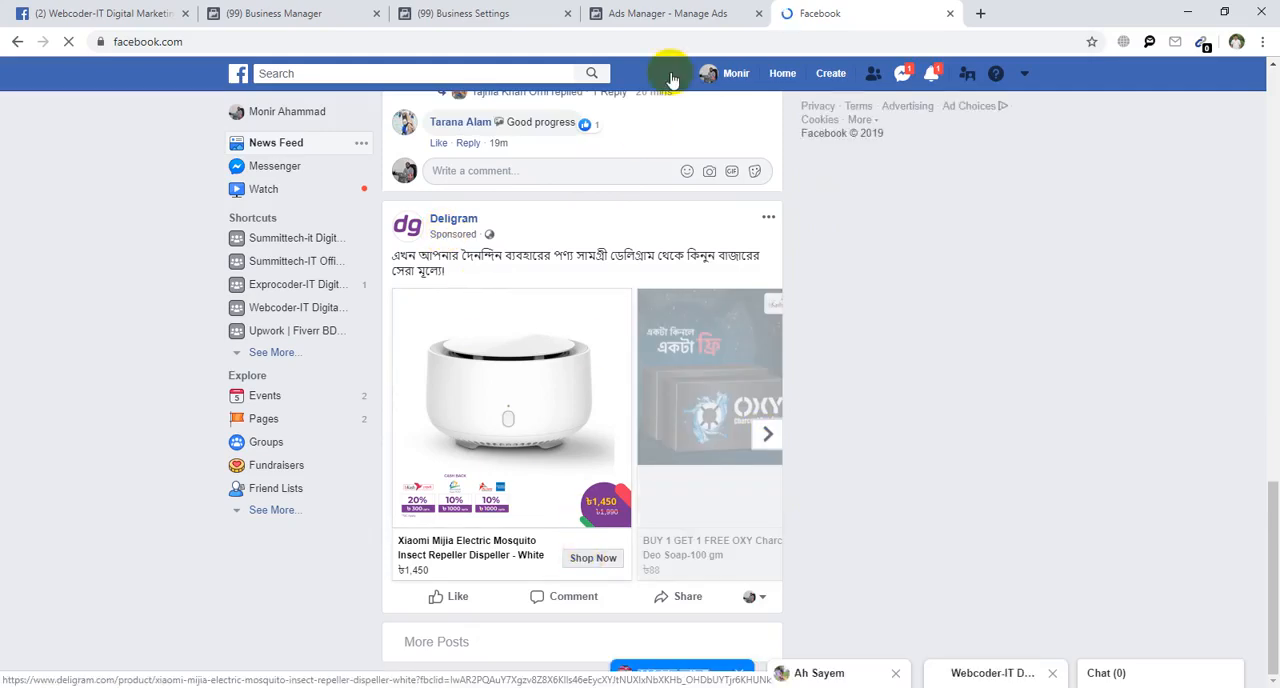
Compare the campaign objectives in Ads Manager with the sponsored Deligram ad in the Facebook feed.
{"action": "left_click", "coordinate": [700, 13]}
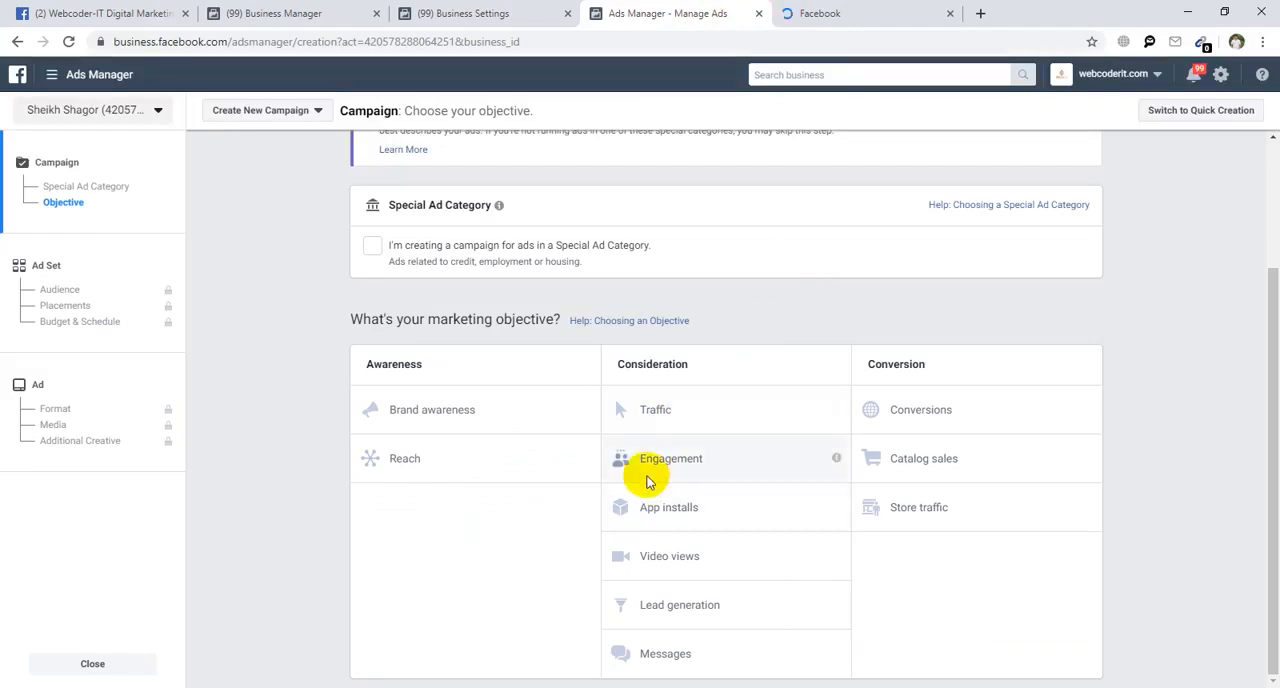
{"action": "left_click", "coordinate": [895, 13]}
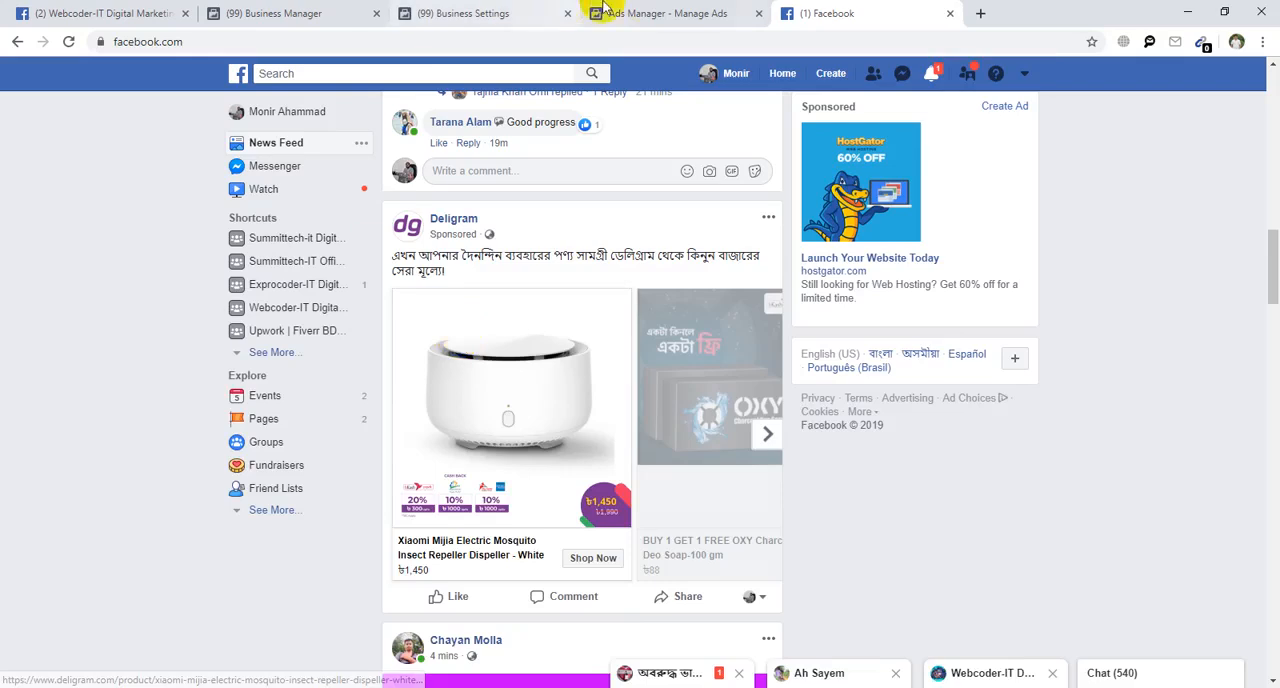
{"action": "left_click", "coordinate": [640, 13]}
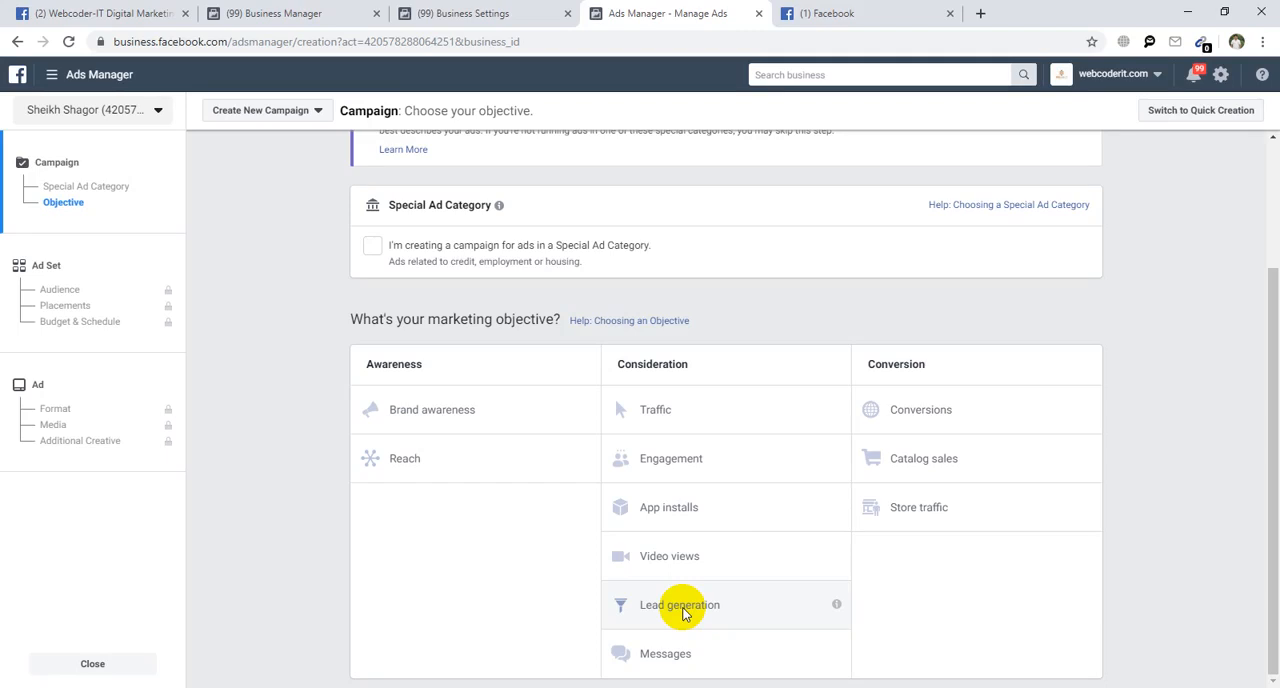
{"action": "left_click", "coordinate": [812, 13]}
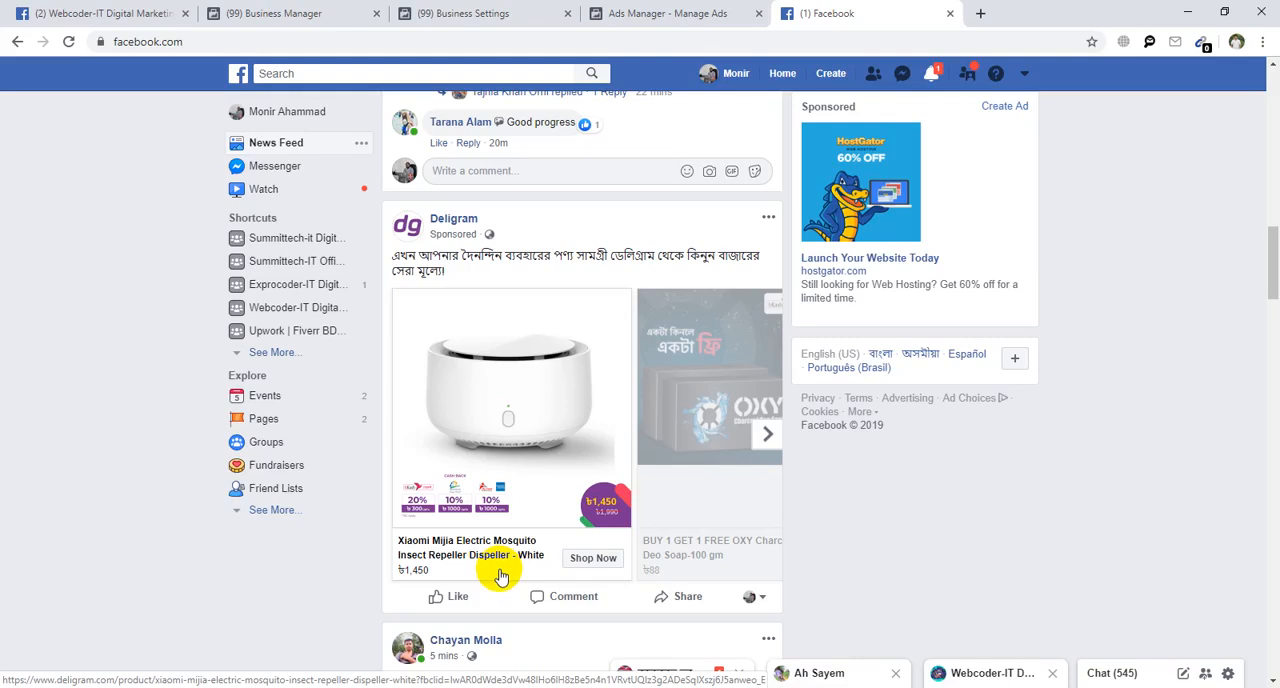
{"action": "left_click", "coordinate": [670, 7]}
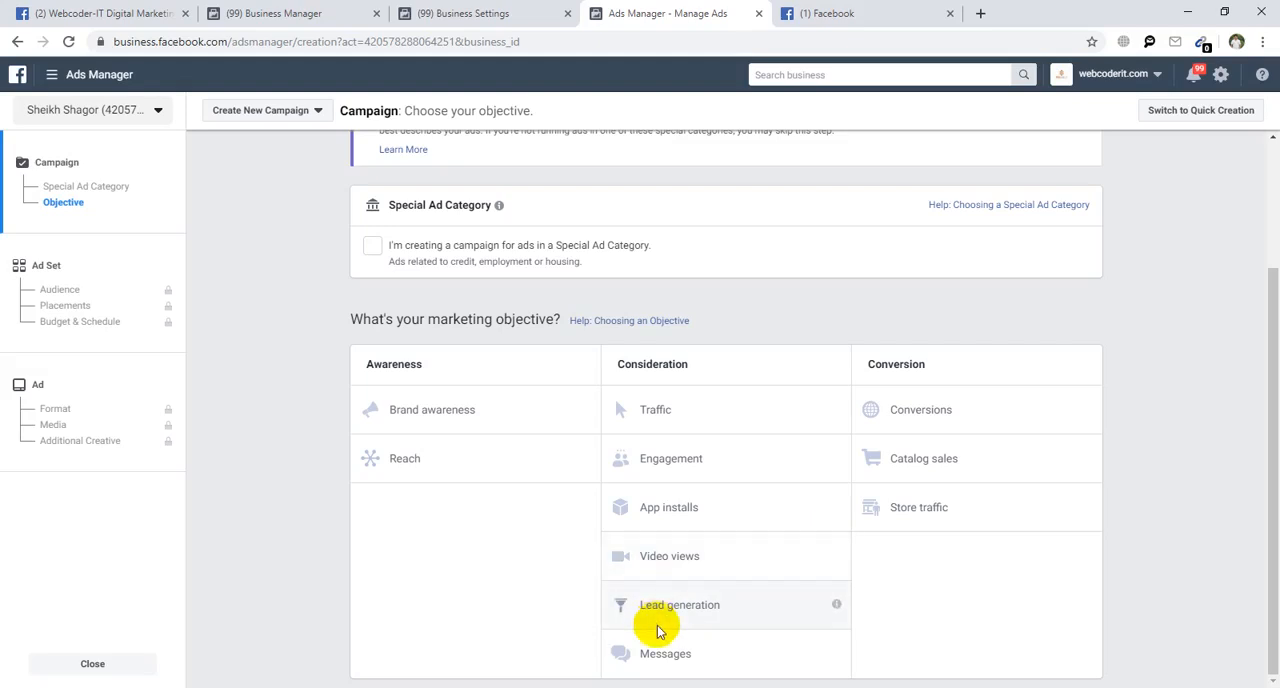
{"action": "left_click", "coordinate": [871, 13]}
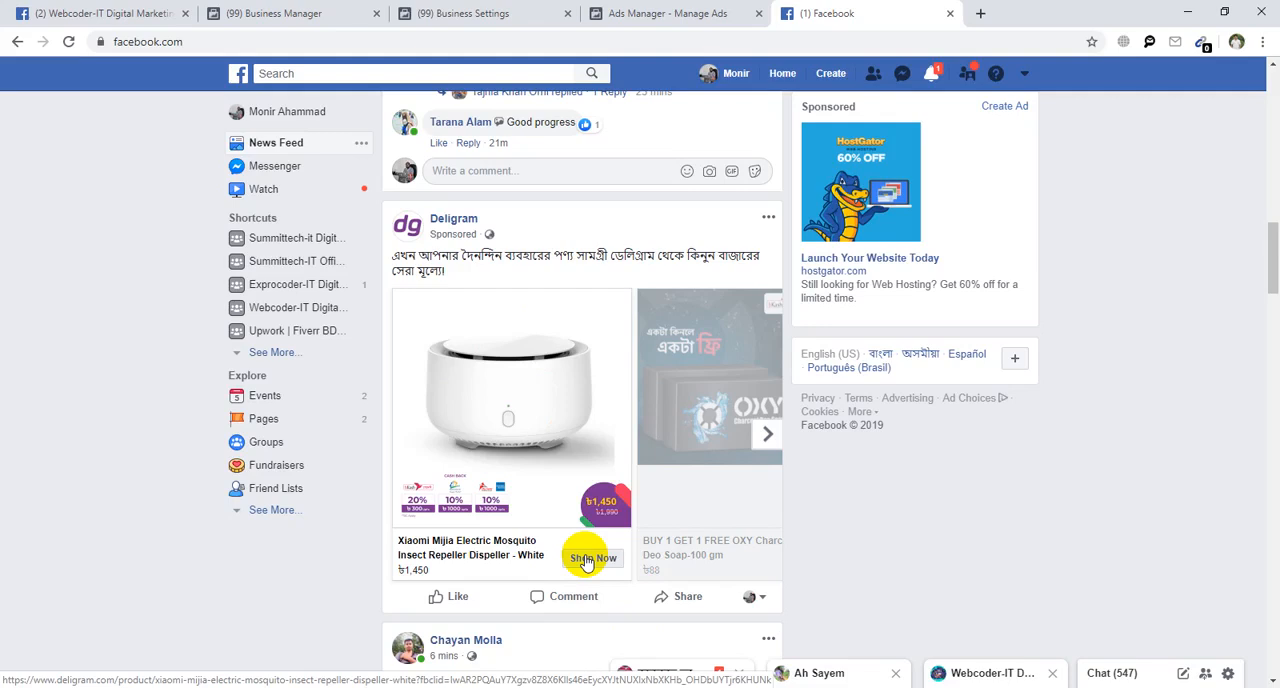
{"action": "left_click", "coordinate": [720, 12]}
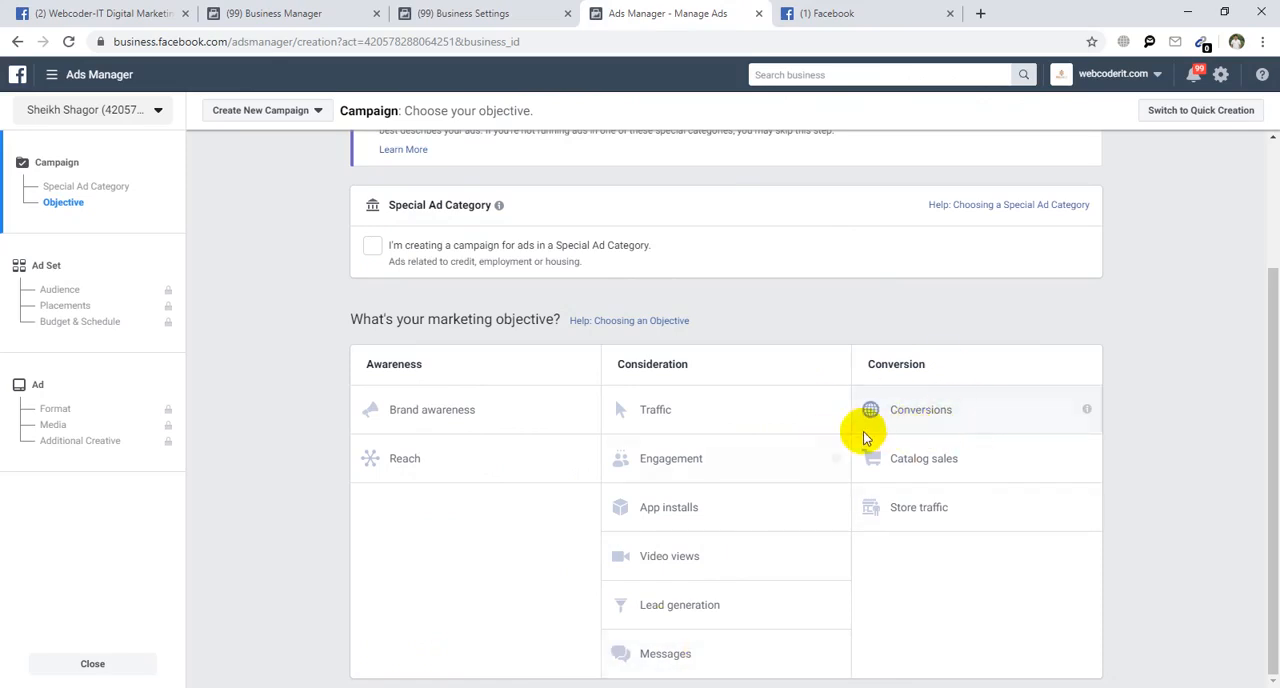
{"action": "left_click", "coordinate": [858, 13]}
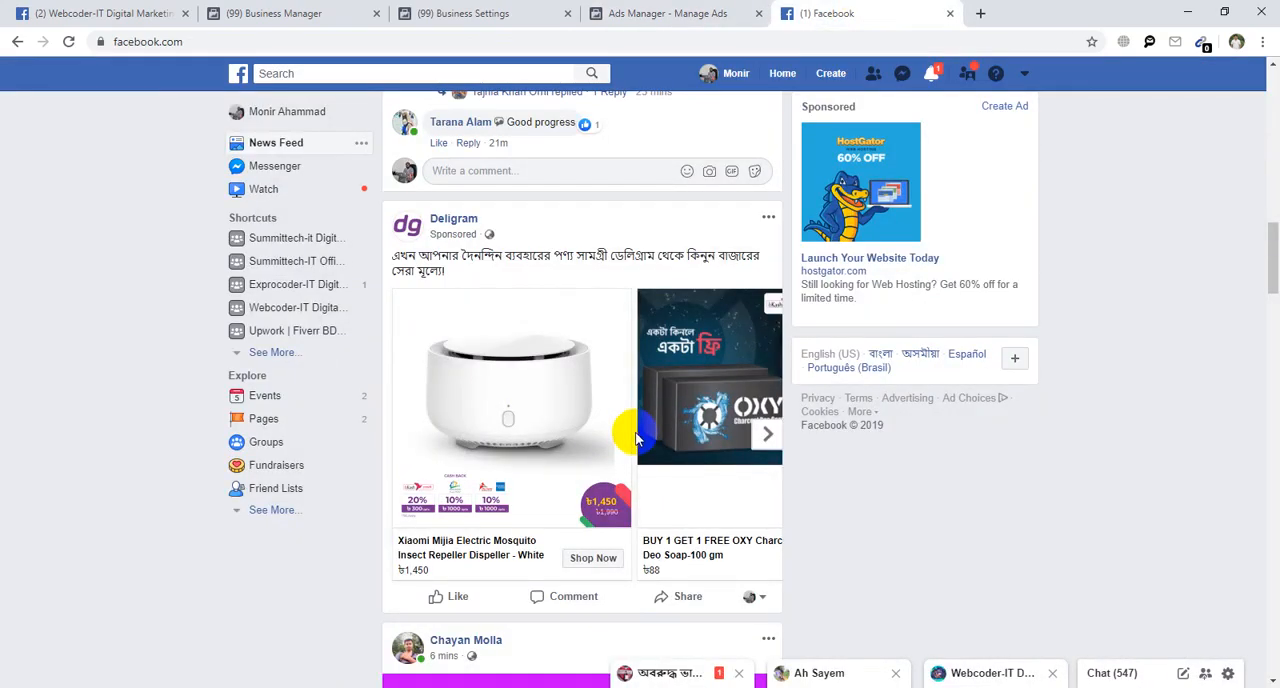
Examine the Conversion objectives alongside the product cards in the sponsored Deligram post on the Facebook feed.
{"action": "left_click", "coordinate": [652, 13]}
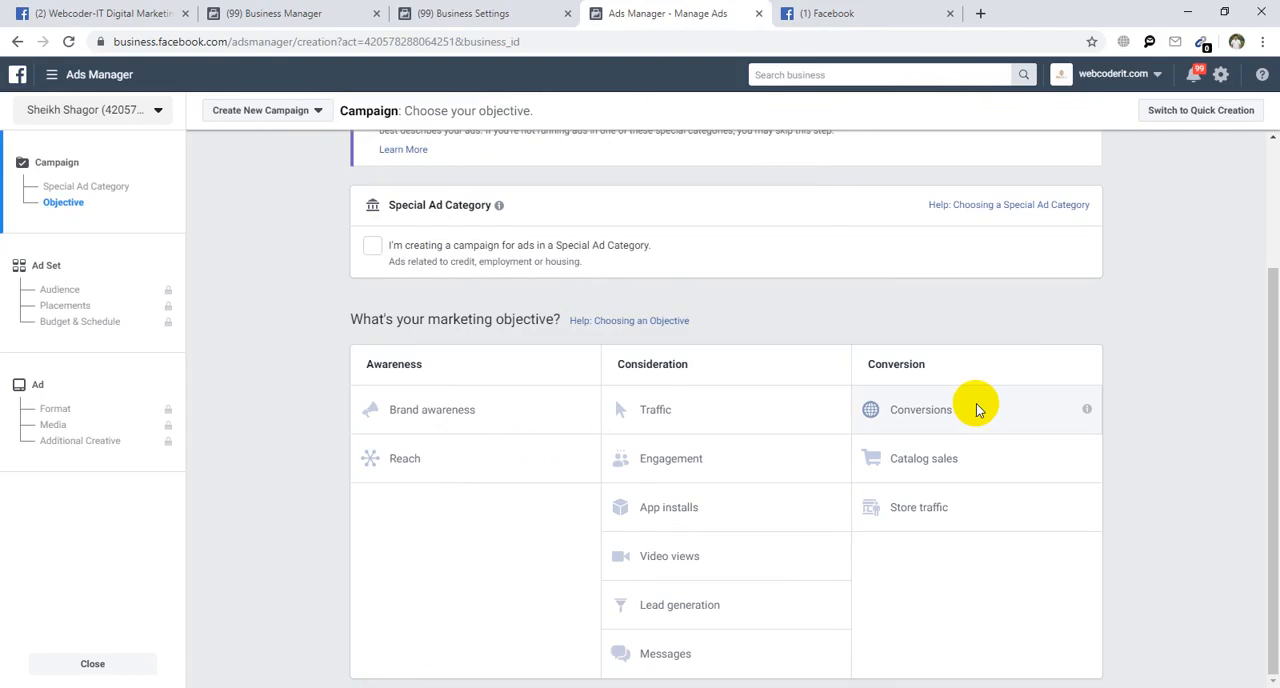
{"action": "left_click", "coordinate": [836, 14]}
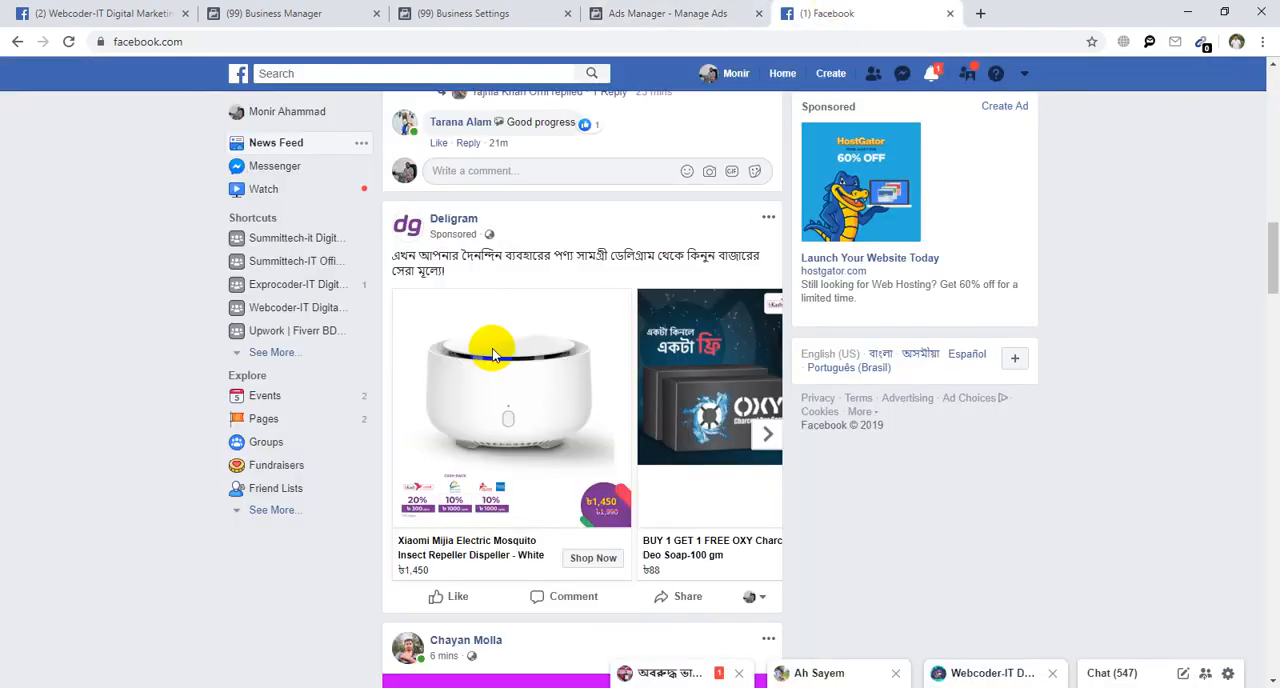
{"action": "scroll", "coordinate": [493, 355], "scroll_direction": "down", "scroll_amount": 2}
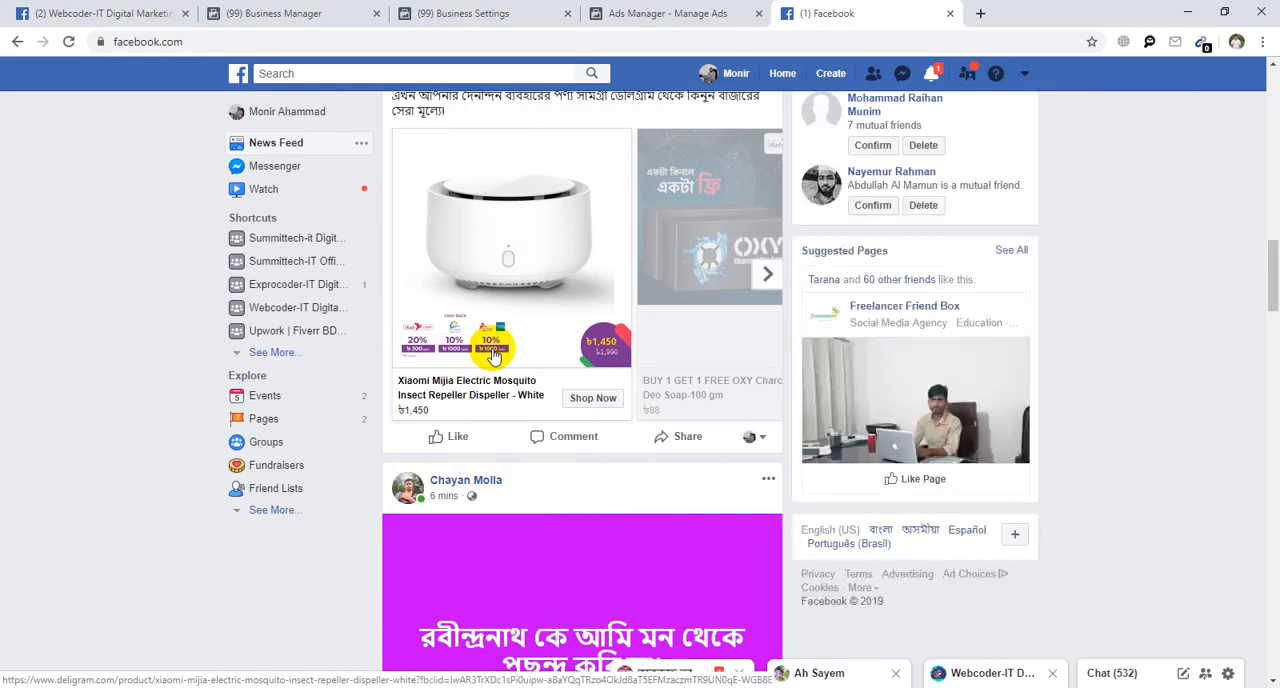
{"action": "scroll", "coordinate": [493, 355], "scroll_direction": "up", "scroll_amount": 1}
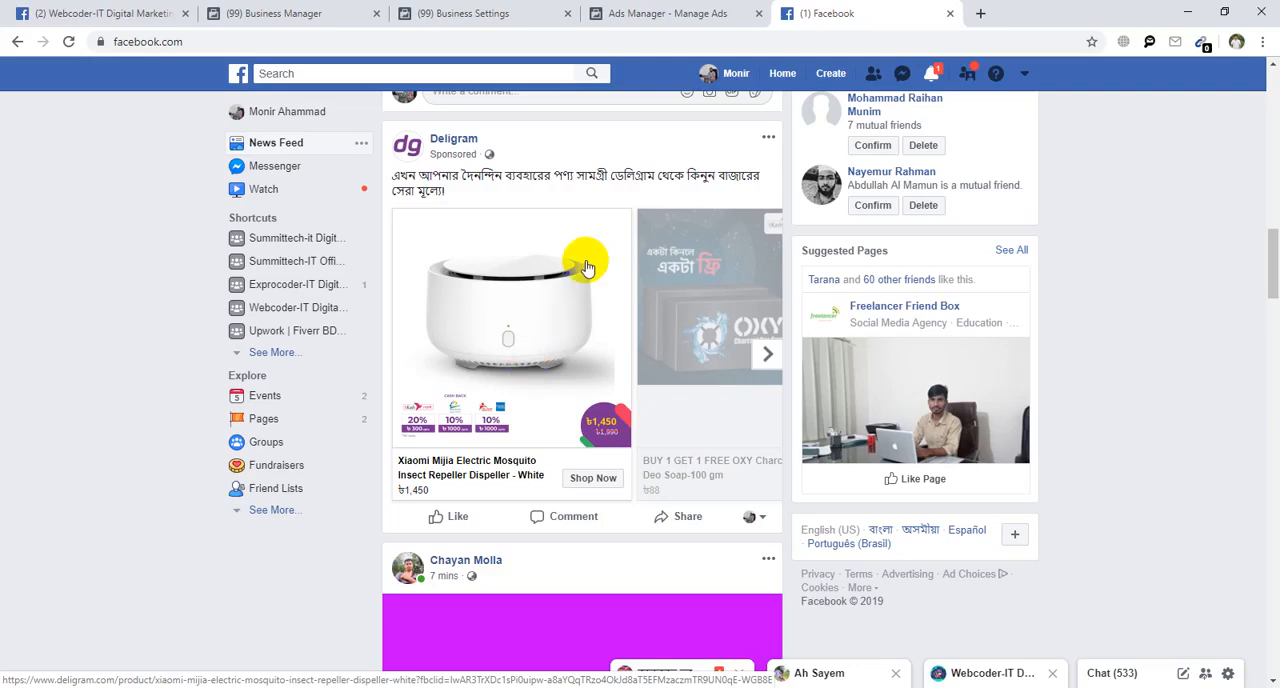
Check the Catalog sales objective in Ads Manager and find Catalogs under Data Sources in Business Settings.
{"action": "left_click", "coordinate": [745, 14]}
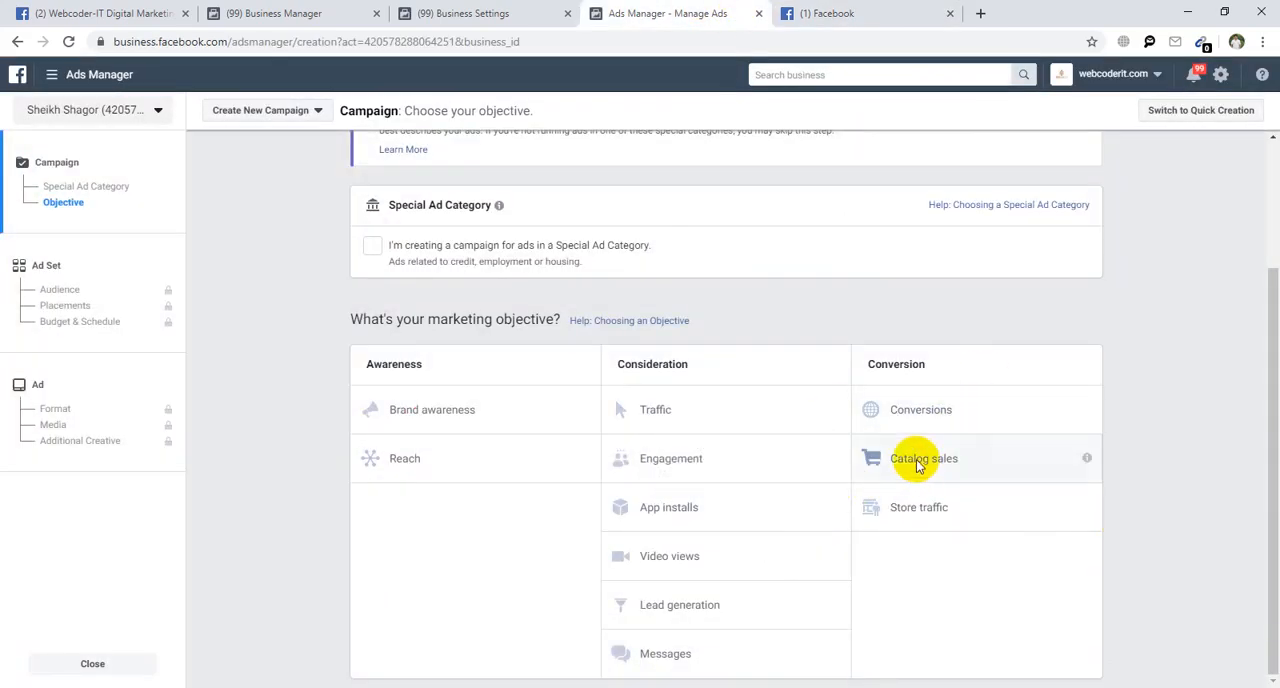
{"action": "left_click", "coordinate": [484, 10]}
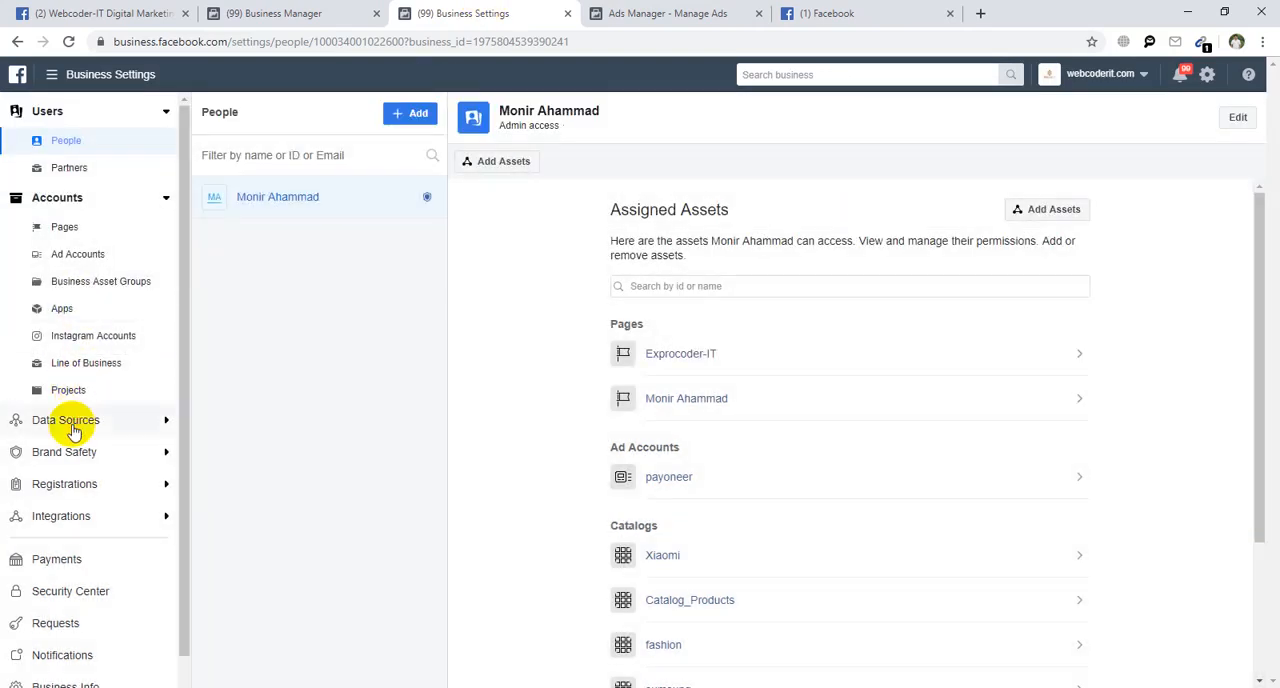
{"action": "left_click", "coordinate": [72, 421]}
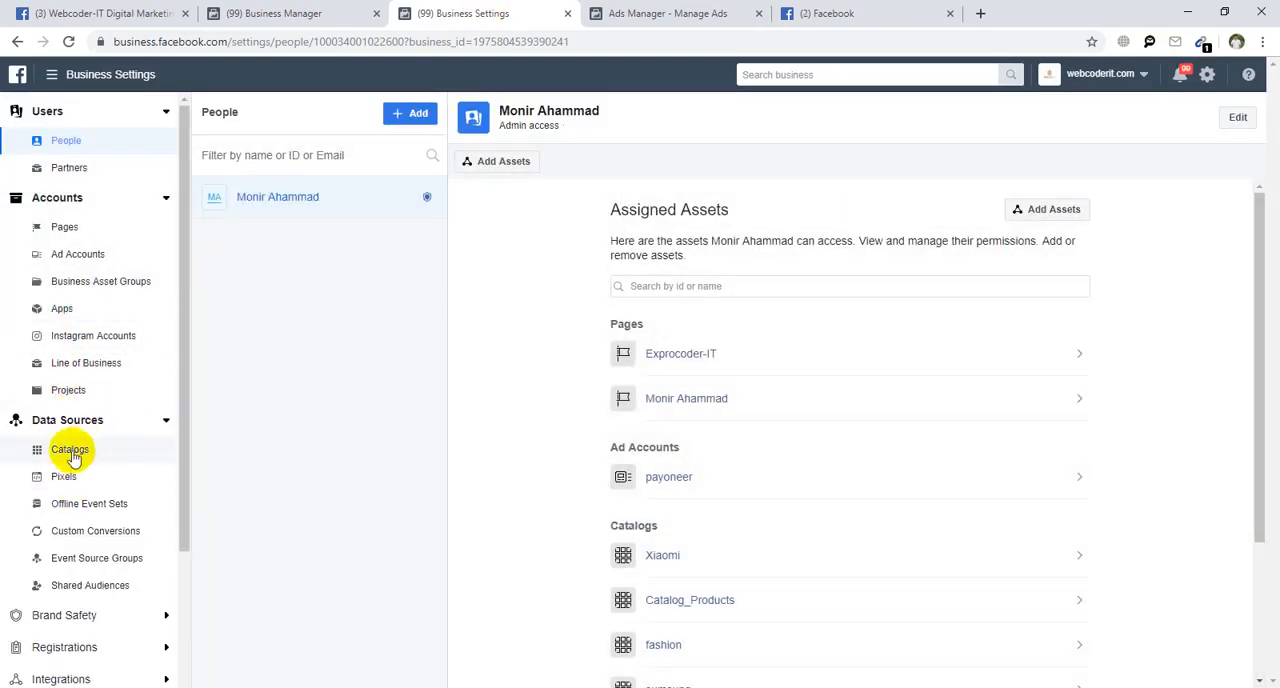
Return to Ads Manager and choose Traffic as the campaign's marketing objective.
{"action": "left_click", "coordinate": [748, 11]}
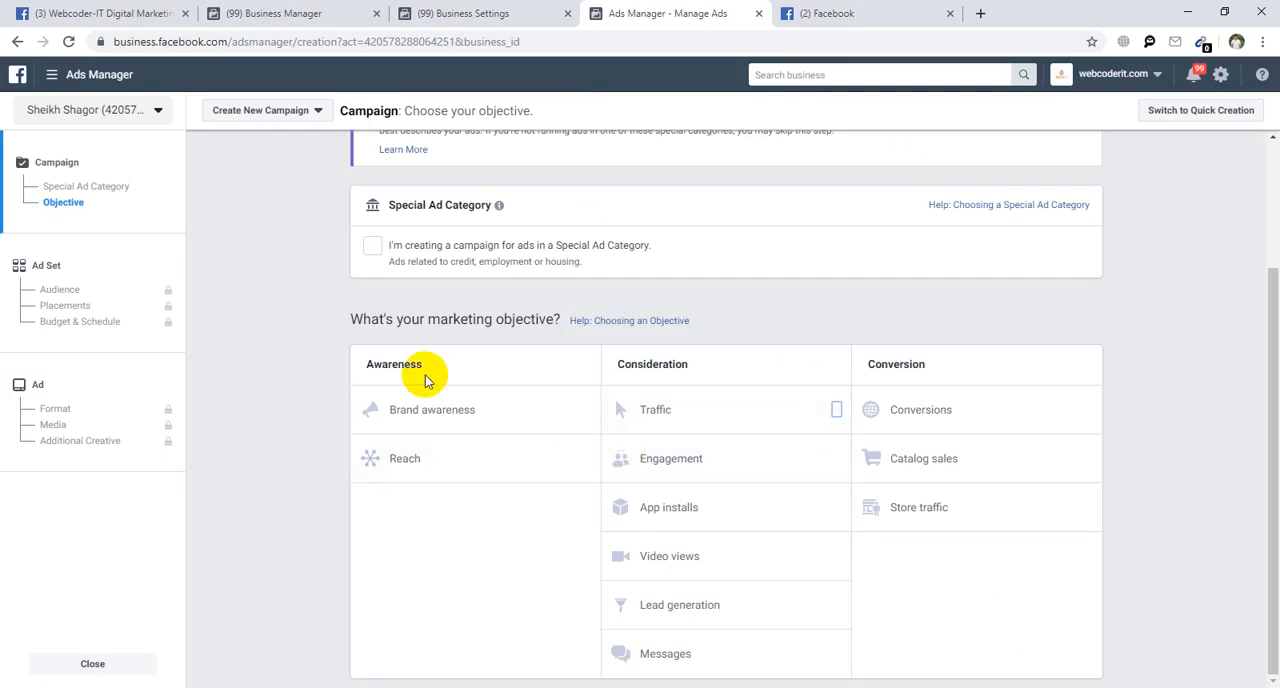
{"action": "left_click", "coordinate": [678, 428]}
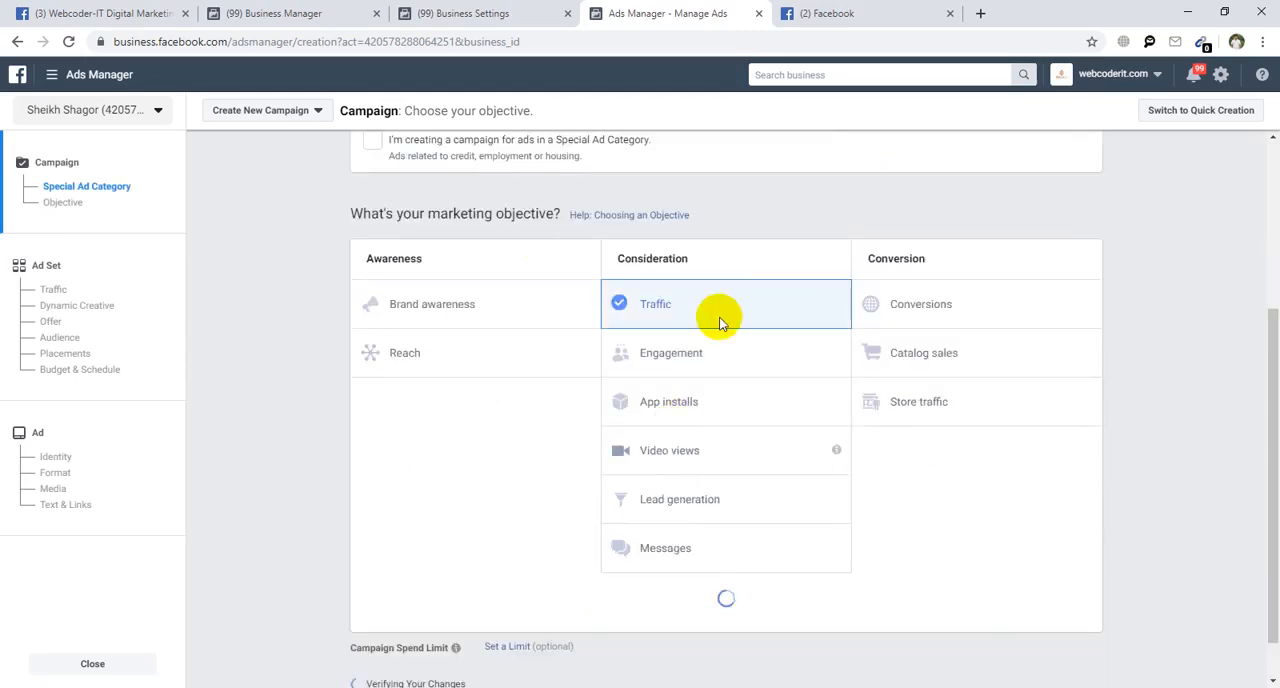
{"action": "scroll", "coordinate": [586, 453], "scroll_direction": "down", "scroll_amount": 1}
{"action": "scroll", "coordinate": [586, 453], "scroll_direction": "down", "scroll_amount": 3}
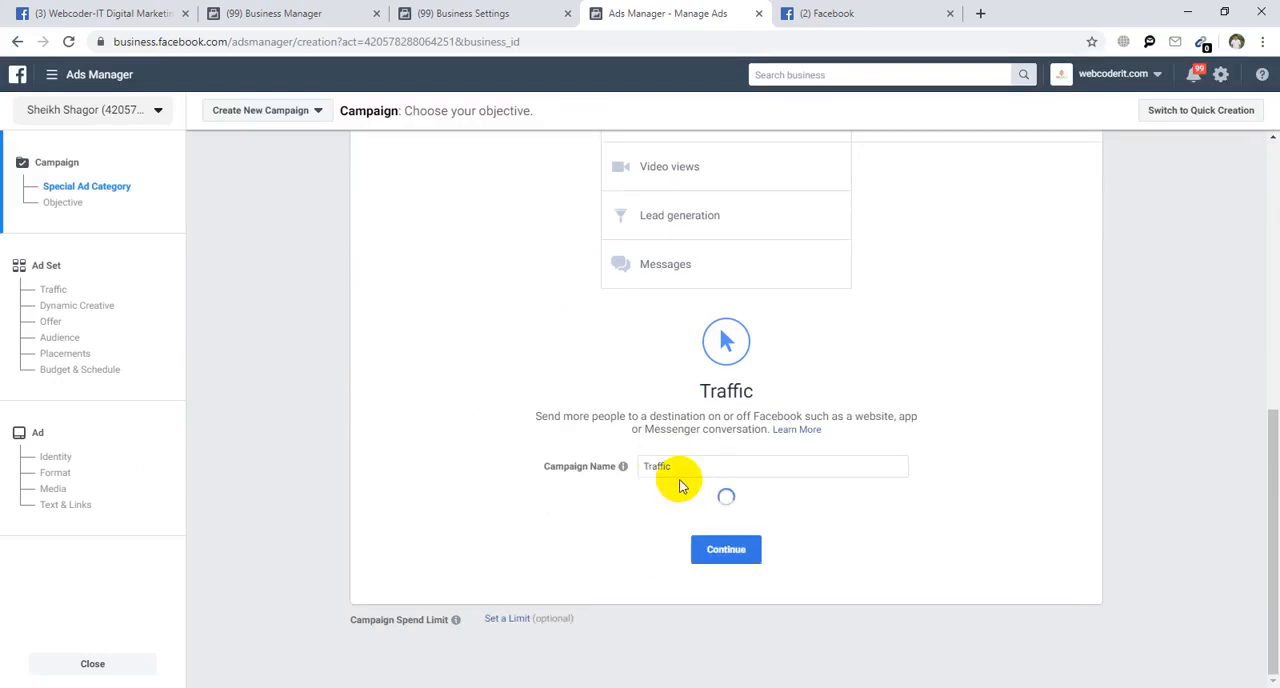
Name the campaign webcoder_traffic_campaign_01.
{"action": "left_click", "coordinate": [679, 462]}
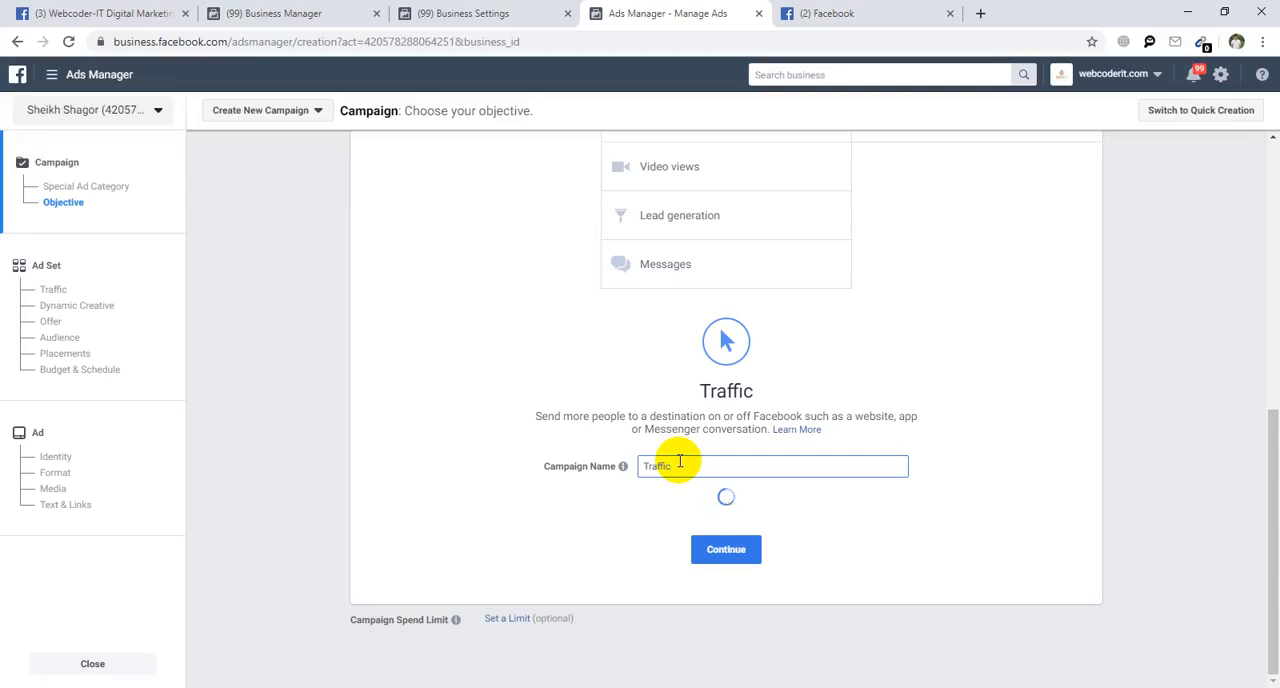
{"action": "key", "text": "BackSpace"}
{"action": "key", "text": "BackSpace"}
{"action": "key", "text": "BackSpace"}
{"action": "key", "text": "BackSpace"}
{"action": "key", "text": "BackSpace"}
{"action": "key", "text": "BackSpace"}
{"action": "type", "text": "WEBCODE"}
{"action": "key", "text": "BackSpace"}
{"action": "key", "text": "BackSpace"}
{"action": "key", "text": "BackSpace"}
{"action": "key", "text": "BackSpace"}
{"action": "key", "text": "BackSpace"}
{"action": "key", "text": "BackSpace"}
{"action": "key", "text": "BackSpace"}
{"action": "type", "text": "webcoder_t"}
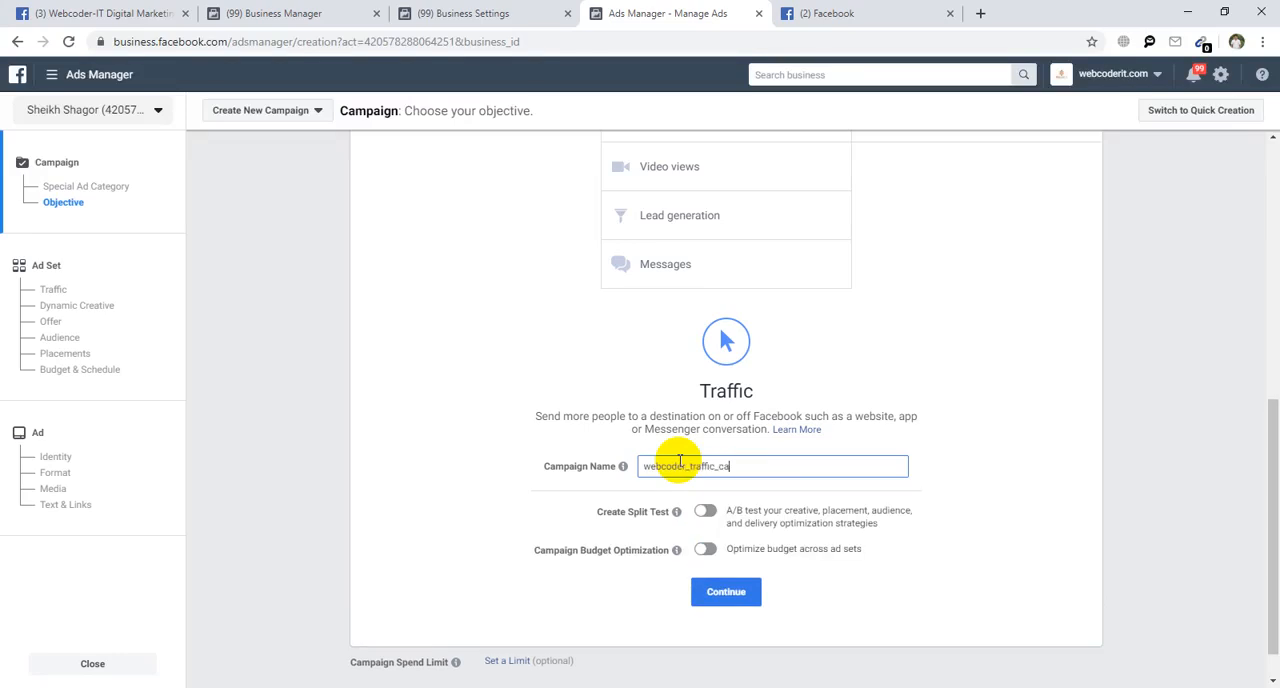
{"action": "type", "text": "raffic_campaign_01"}
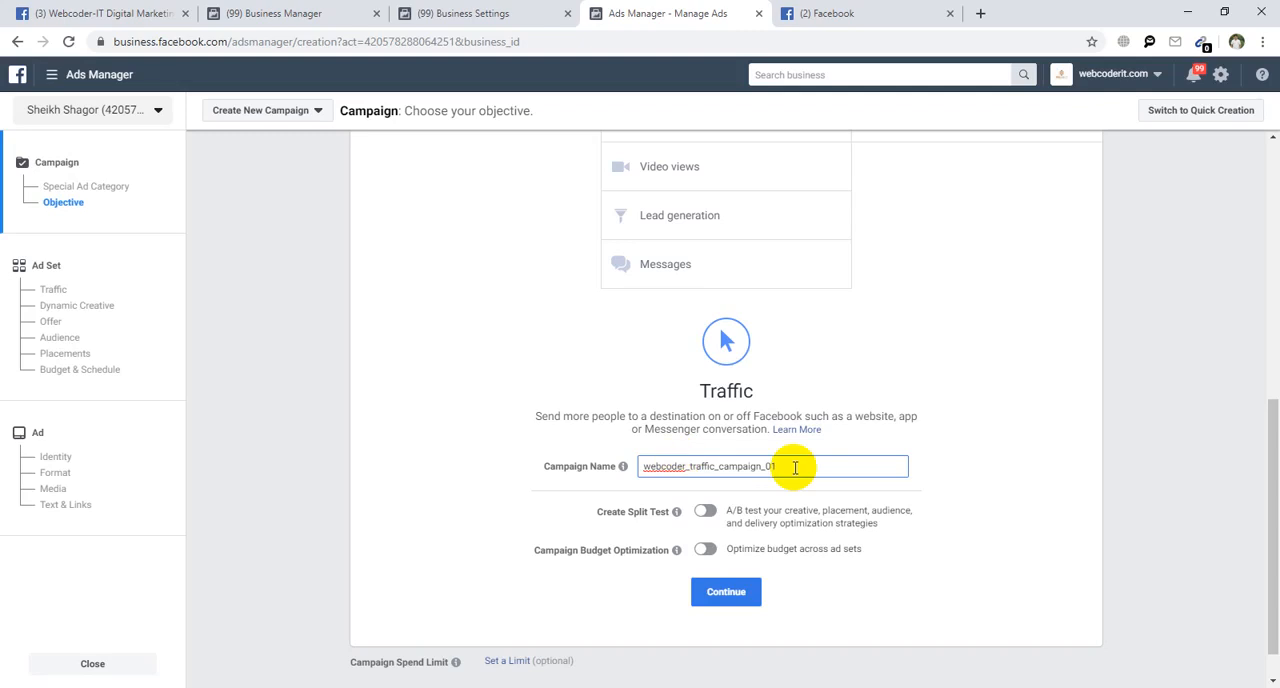
Copy the campaign name, continue to the ad set and name it webcoder_traffic_campaign_01 as well.
{"action": "key", "text": "ctrl+a"}
{"action": "key", "text": "ctrl+c"}
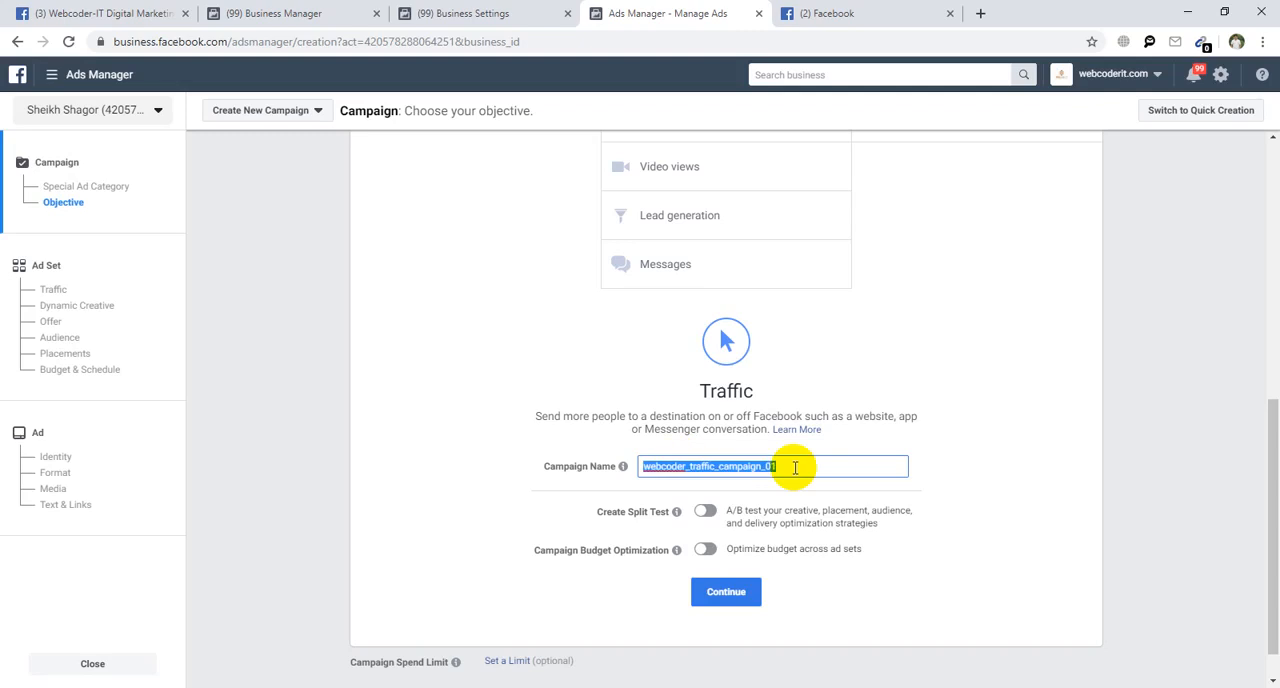
{"action": "left_click", "coordinate": [1087, 520]}
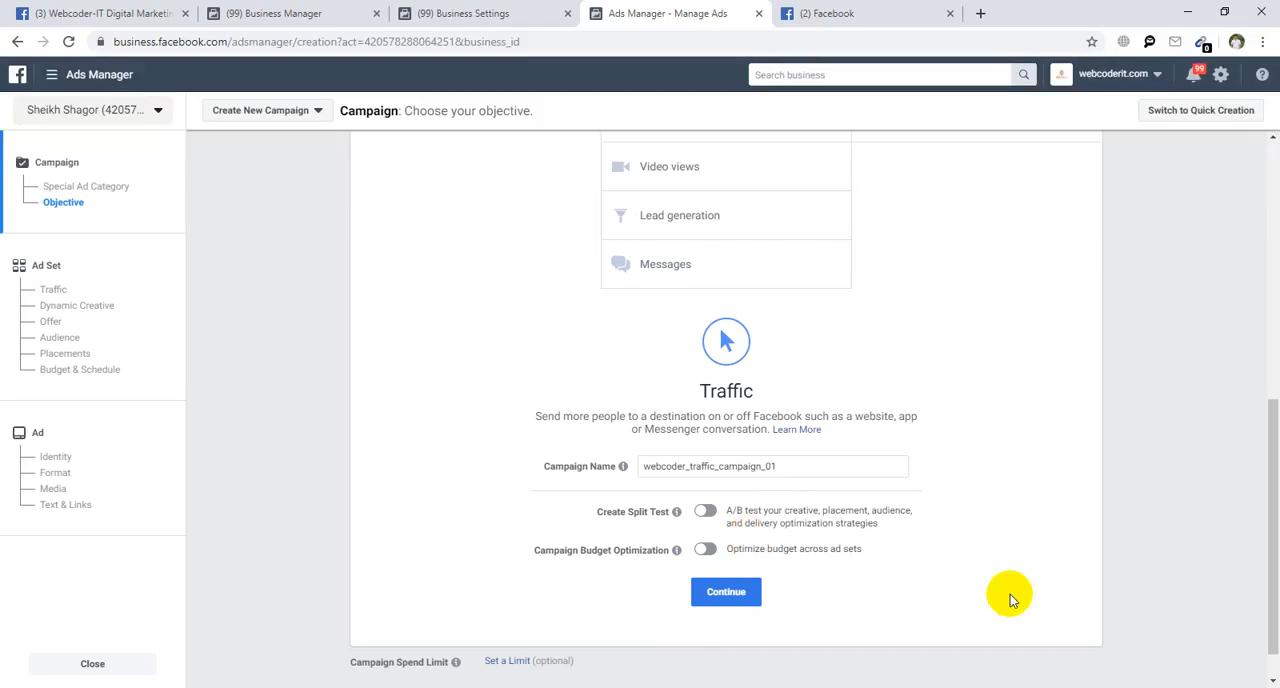
{"action": "left_click", "coordinate": [738, 598]}
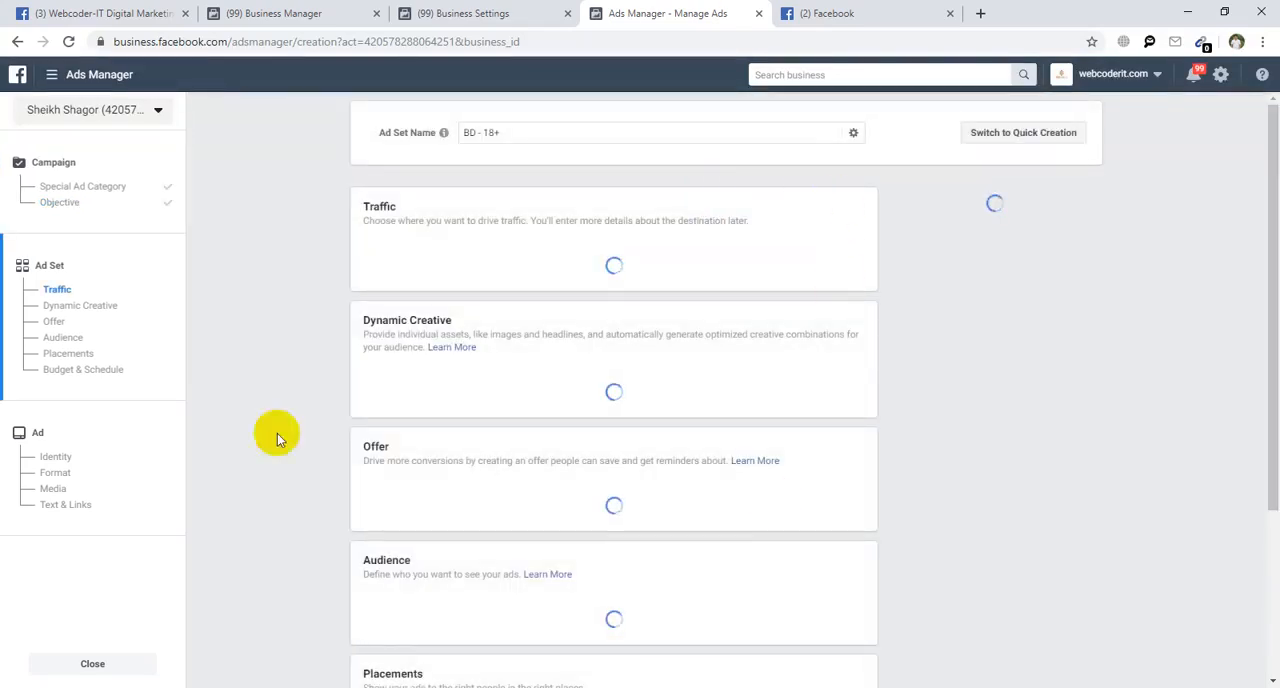
{"action": "left_click", "coordinate": [507, 133]}
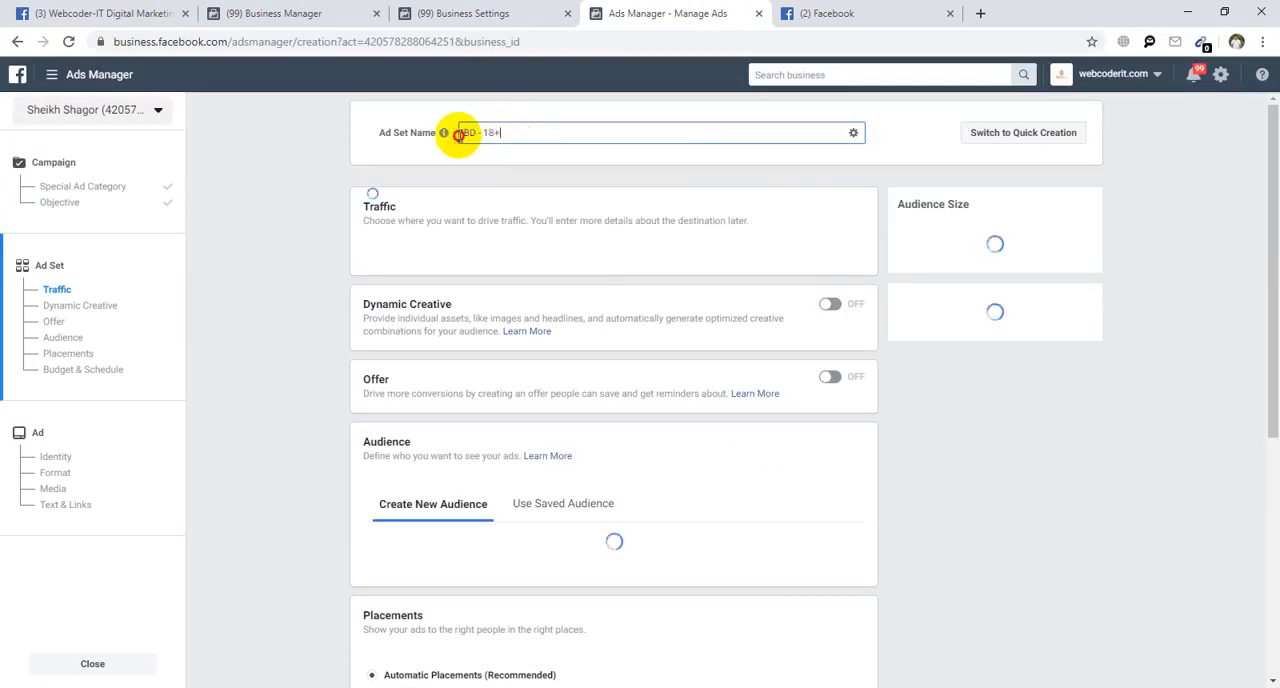
{"action": "left_click_drag", "start_coordinate": [458, 134], "coordinate": [486, 131]}
{"action": "key", "text": "ctrl+v"}
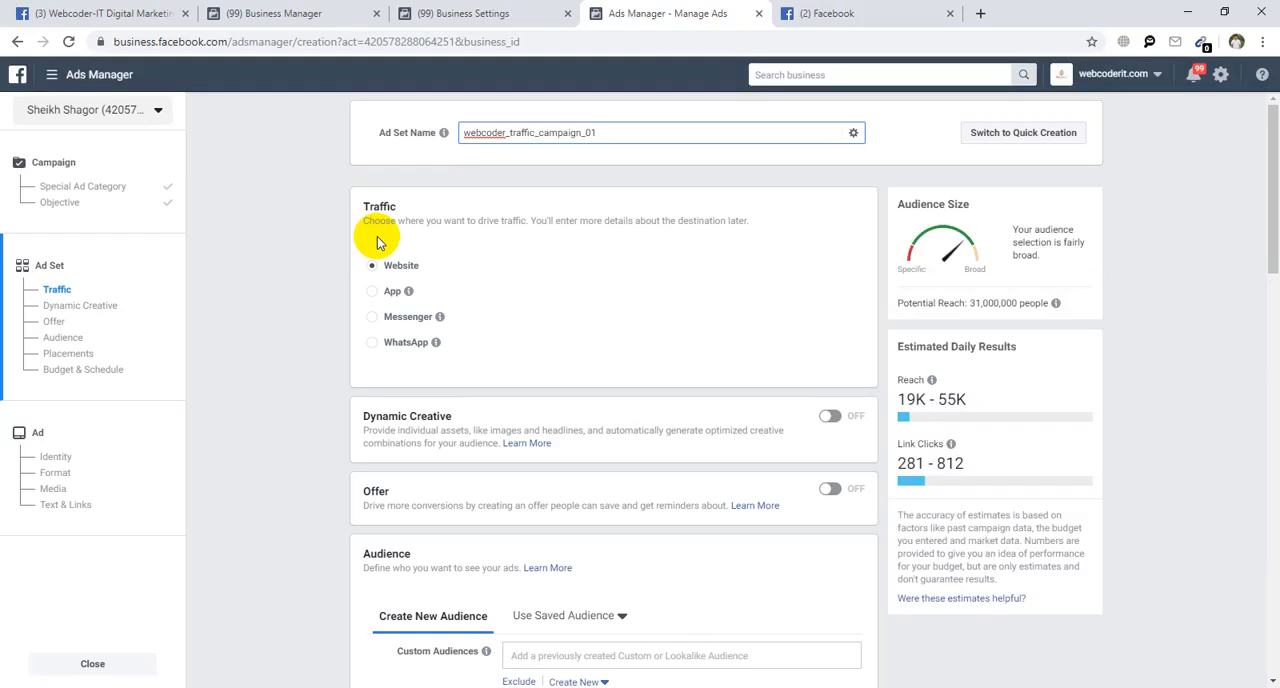
Compare the ad set's traffic destination choices with the Shop Now link in the sponsored Deligram post.
{"action": "mouse_move", "coordinate": [409, 293]}
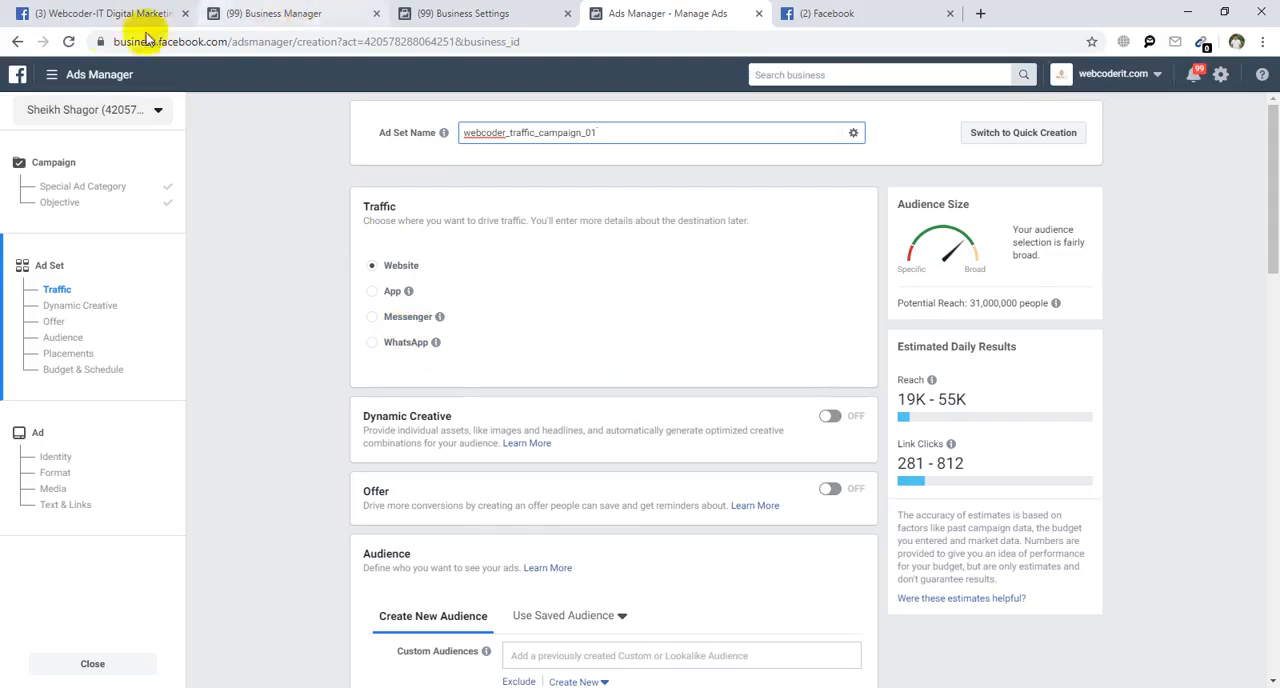
{"action": "left_click", "coordinate": [890, 10]}
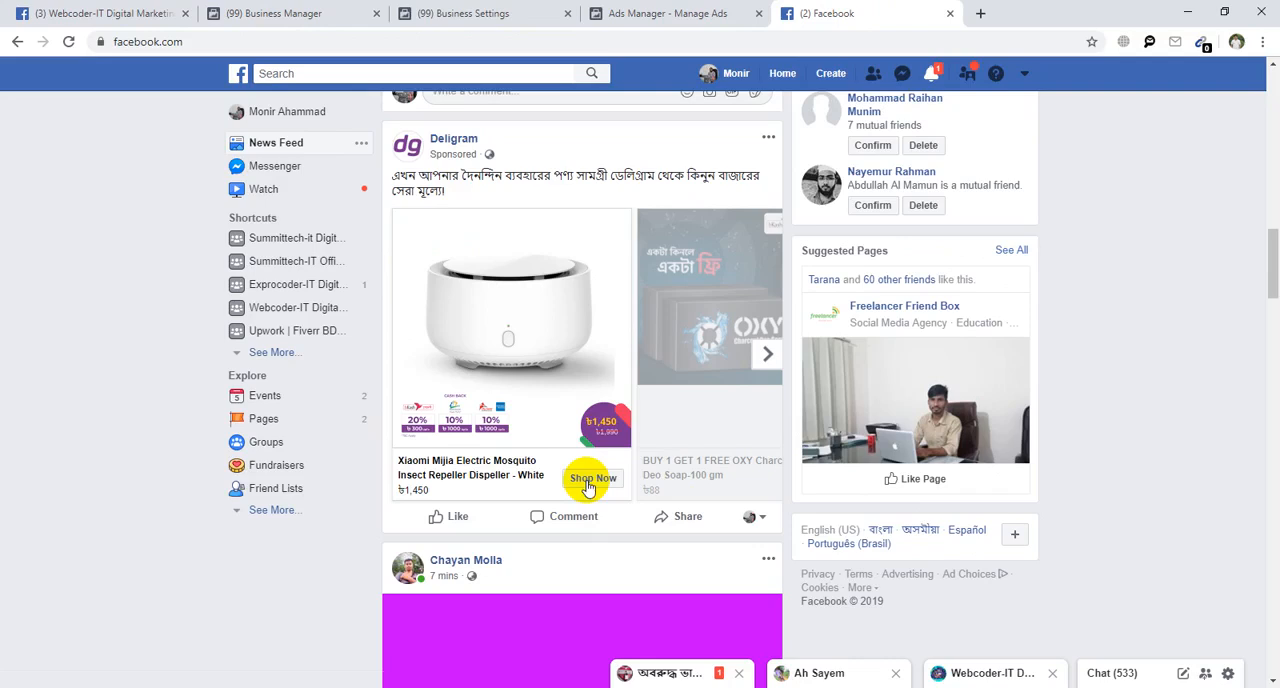
{"action": "left_click", "coordinate": [694, 7]}
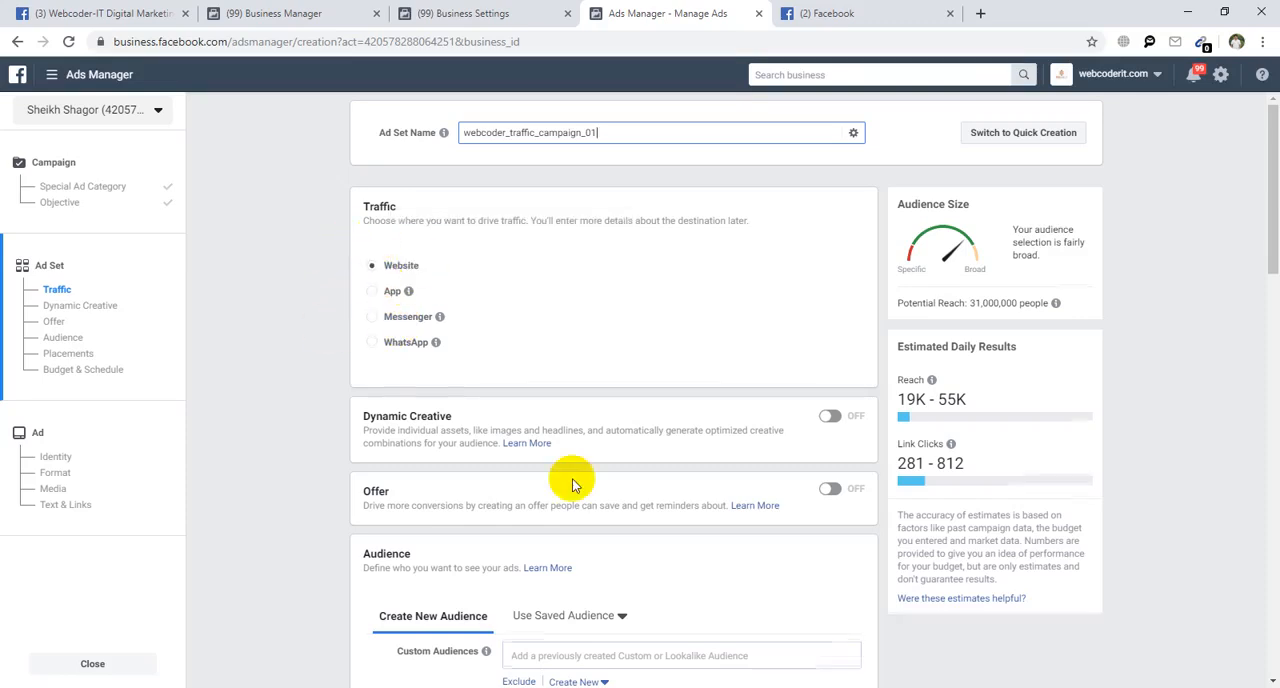
Examine the ad set's Audience section and its options for creating a new audience.
{"action": "scroll", "coordinate": [572, 478], "scroll_direction": "down", "scroll_amount": 1}
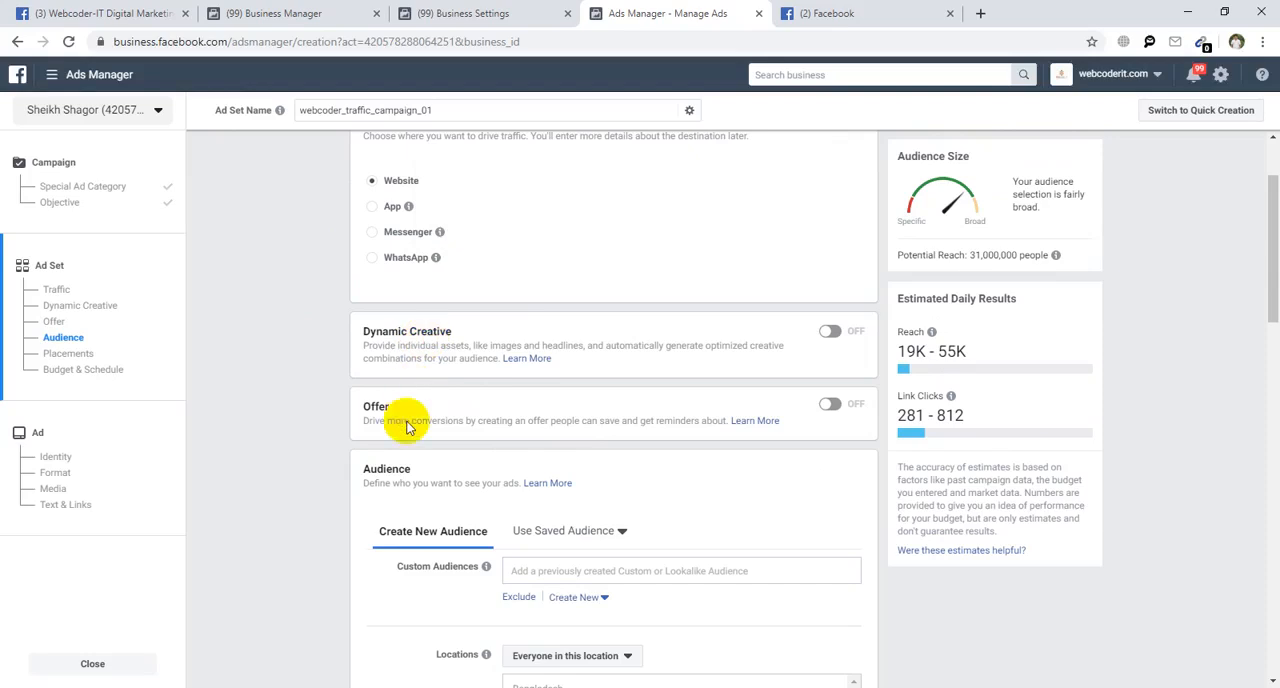
{"action": "scroll", "coordinate": [476, 457], "scroll_direction": "down", "scroll_amount": 2}
{"action": "scroll", "coordinate": [476, 457], "scroll_direction": "down", "scroll_amount": 2}
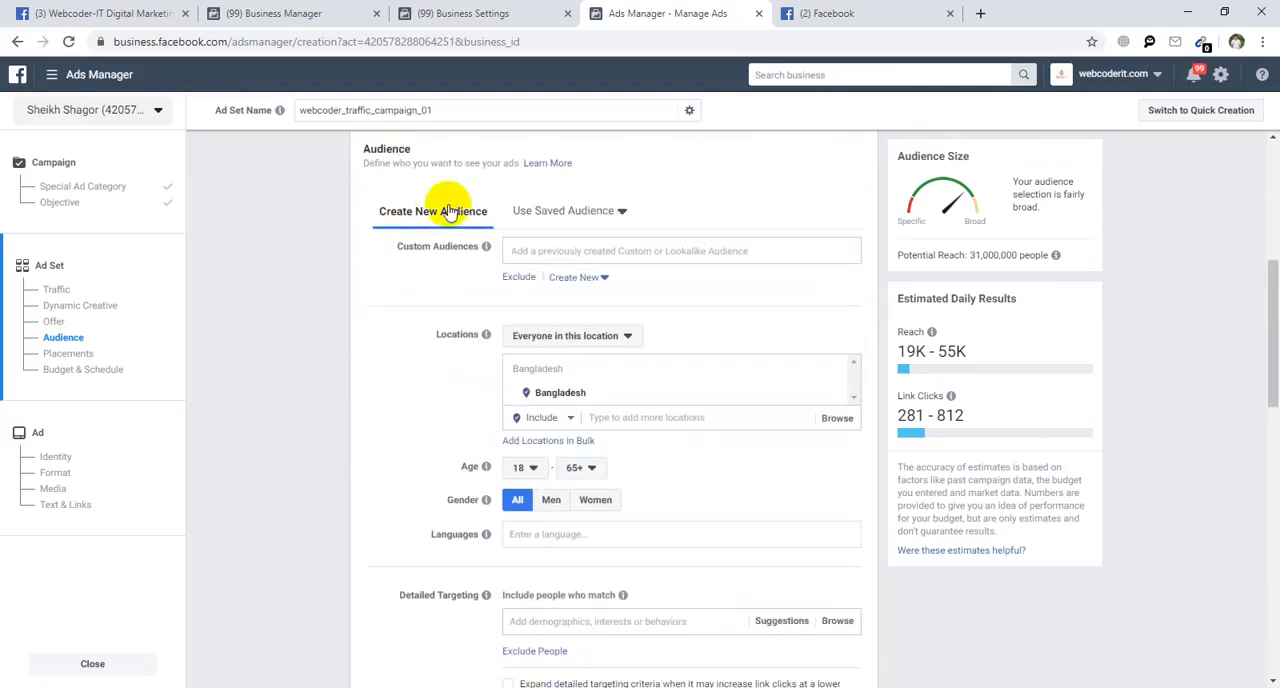
{"action": "double_click", "coordinate": [380, 148]}
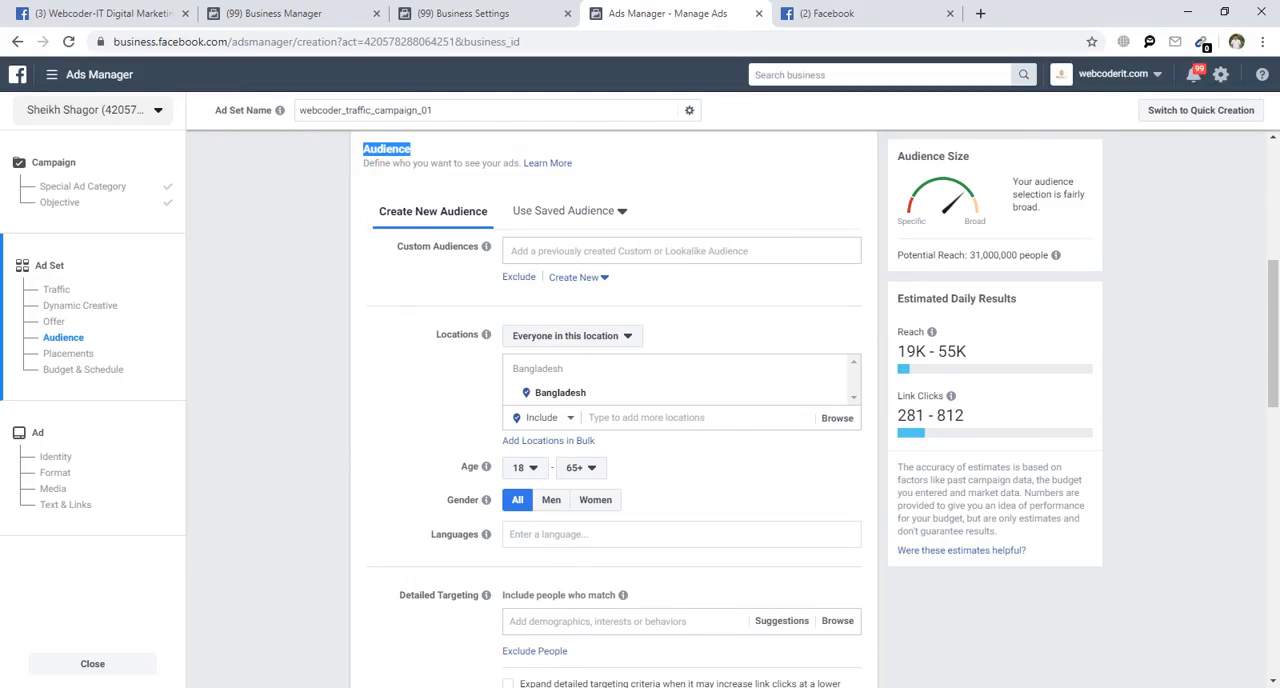
{"action": "scroll", "coordinate": [229, 597], "scroll_direction": "up", "scroll_amount": 2}
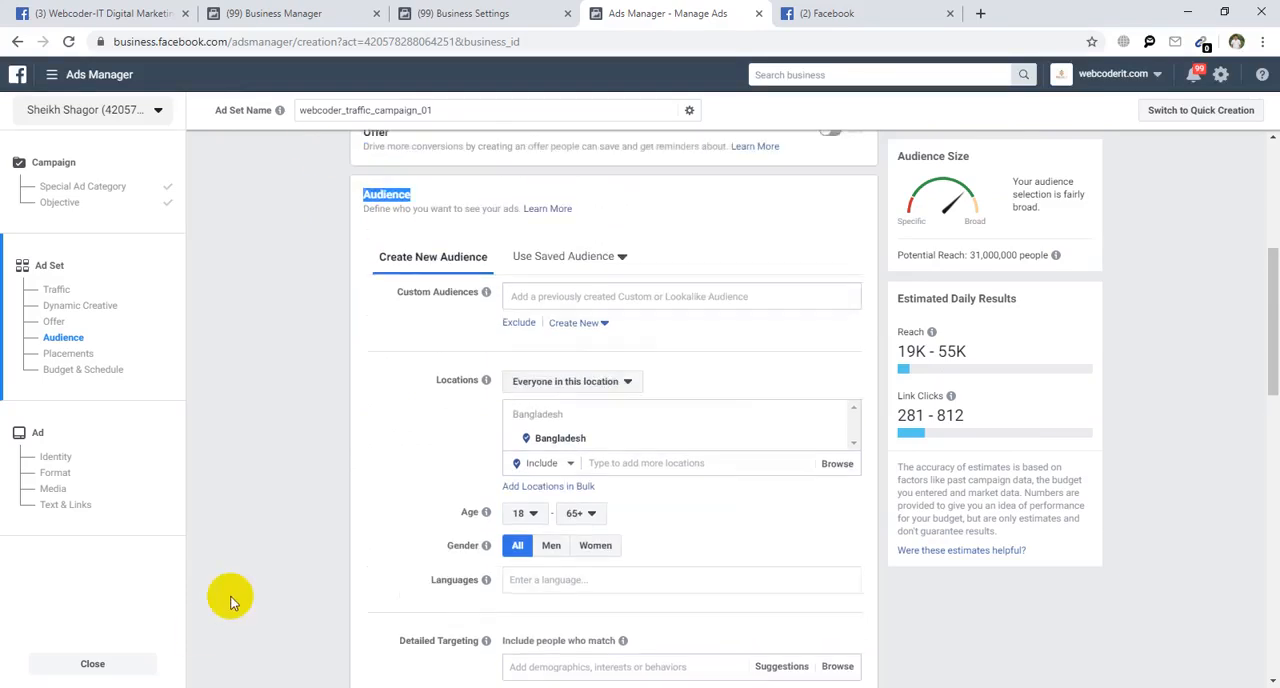
{"action": "left_click", "coordinate": [370, 313]}
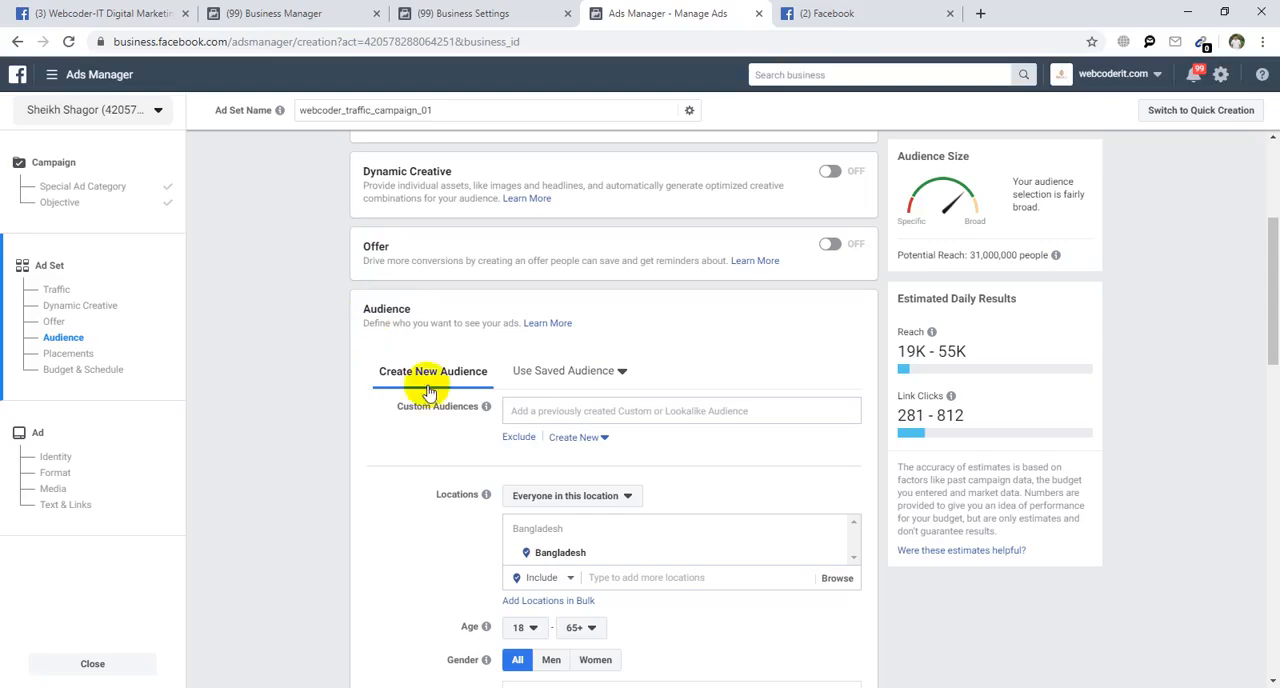
{"action": "scroll", "coordinate": [440, 380], "scroll_direction": "down", "scroll_amount": 2}
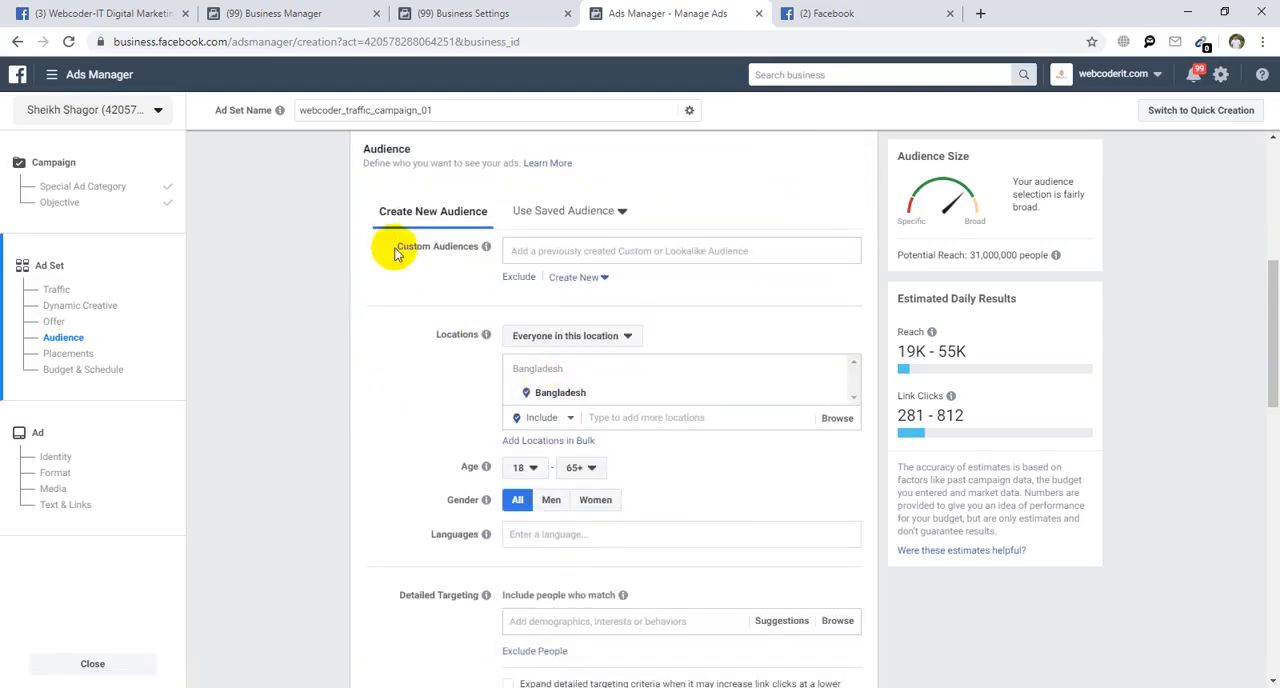
Examine the Custom Audiences setting of the new audience.
{"action": "left_click_drag", "start_coordinate": [399, 250], "coordinate": [476, 250]}
{"action": "left_click", "coordinate": [412, 266]}
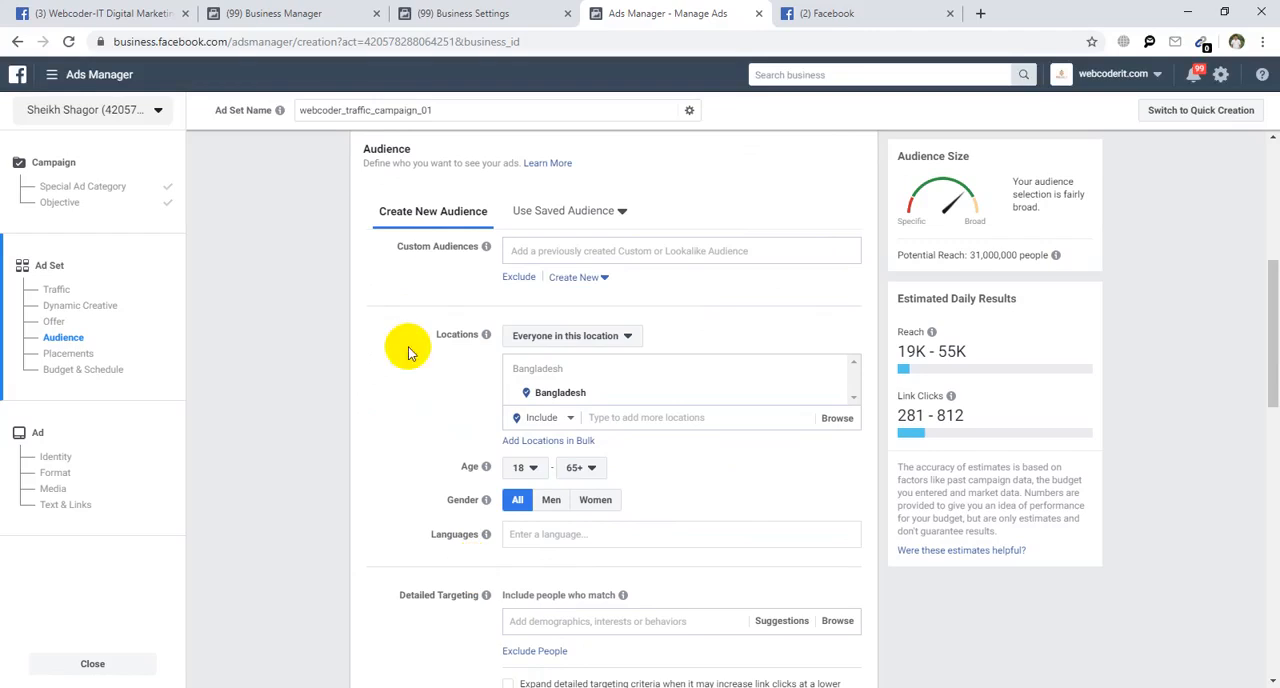
{"action": "left_click_drag", "start_coordinate": [398, 248], "coordinate": [458, 246]}
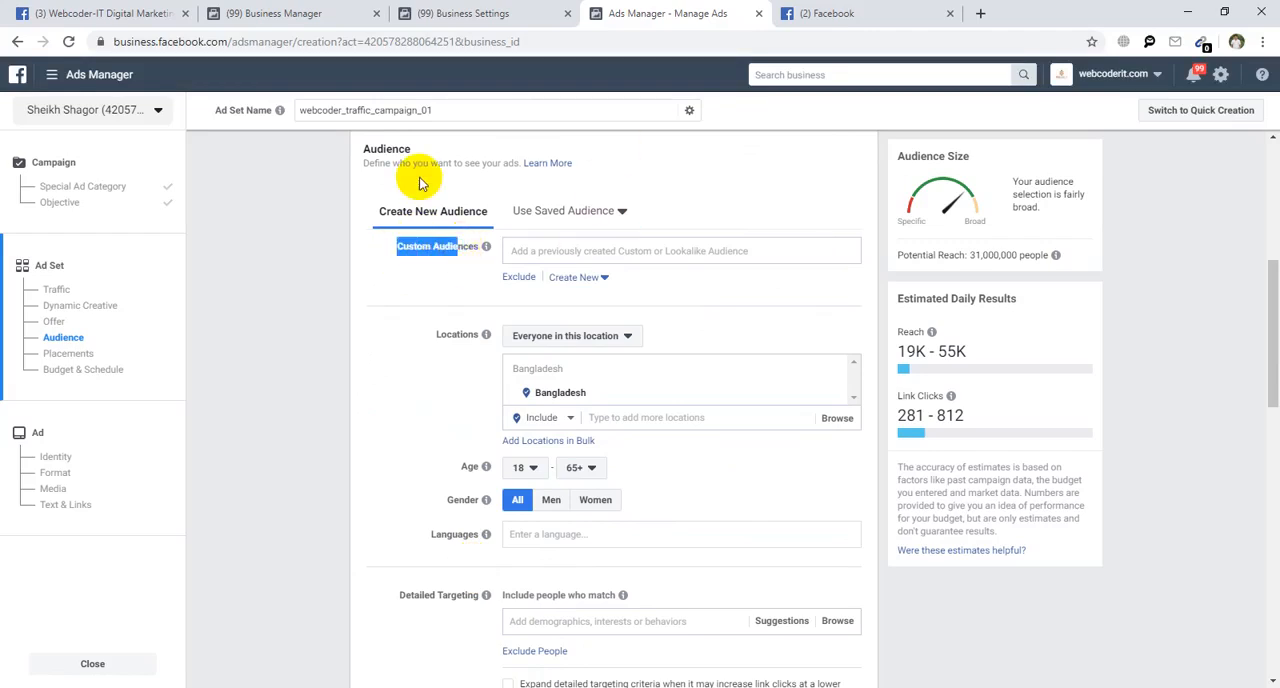
{"action": "left_click", "coordinate": [425, 249]}
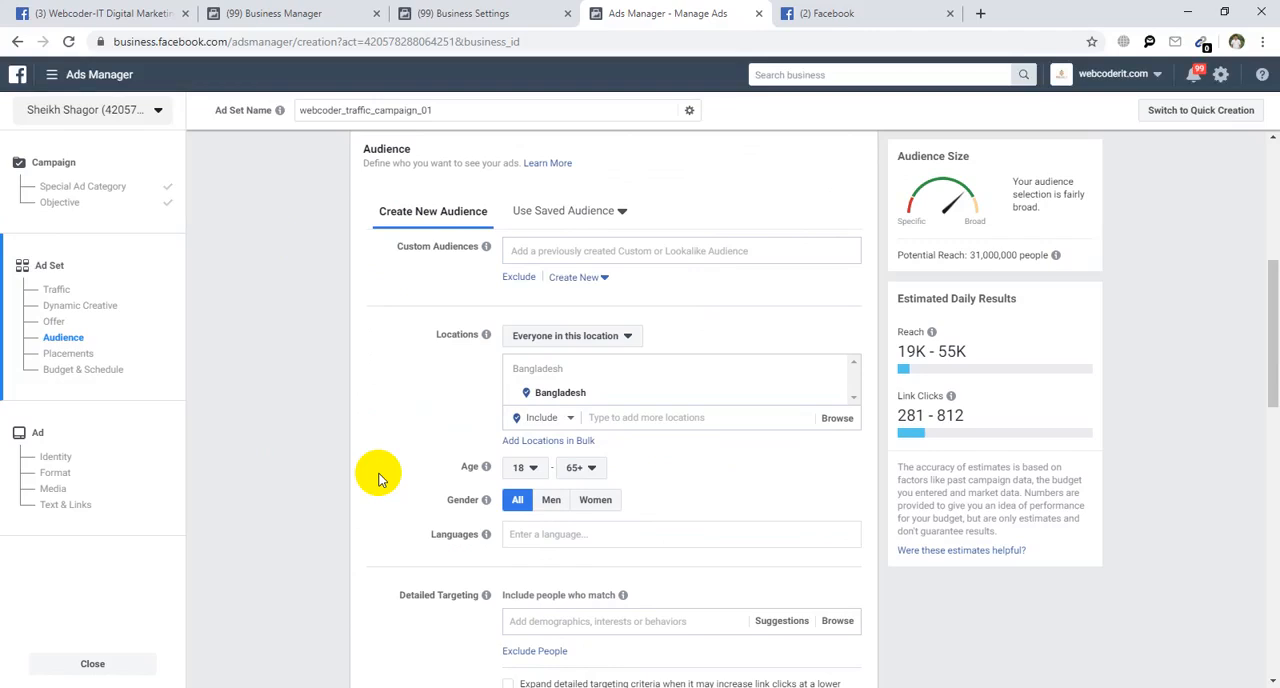
{"action": "left_click_drag", "start_coordinate": [391, 246], "coordinate": [480, 247]}
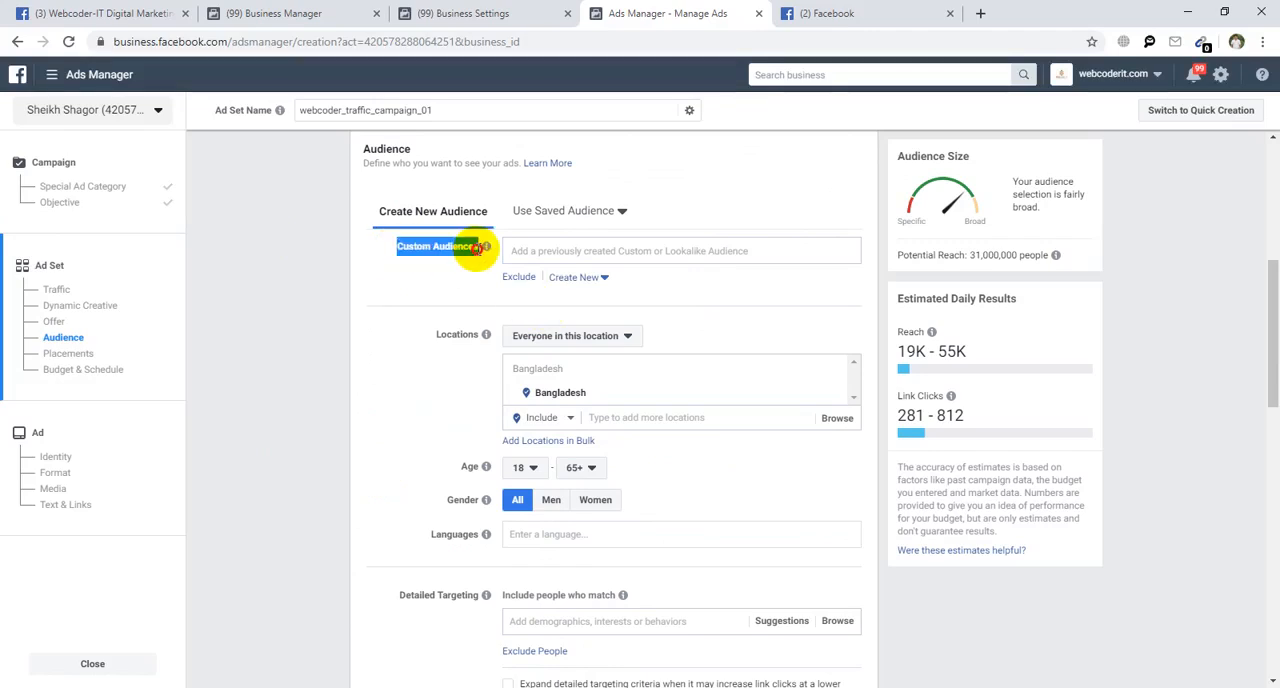
{"action": "left_click", "coordinate": [456, 247]}
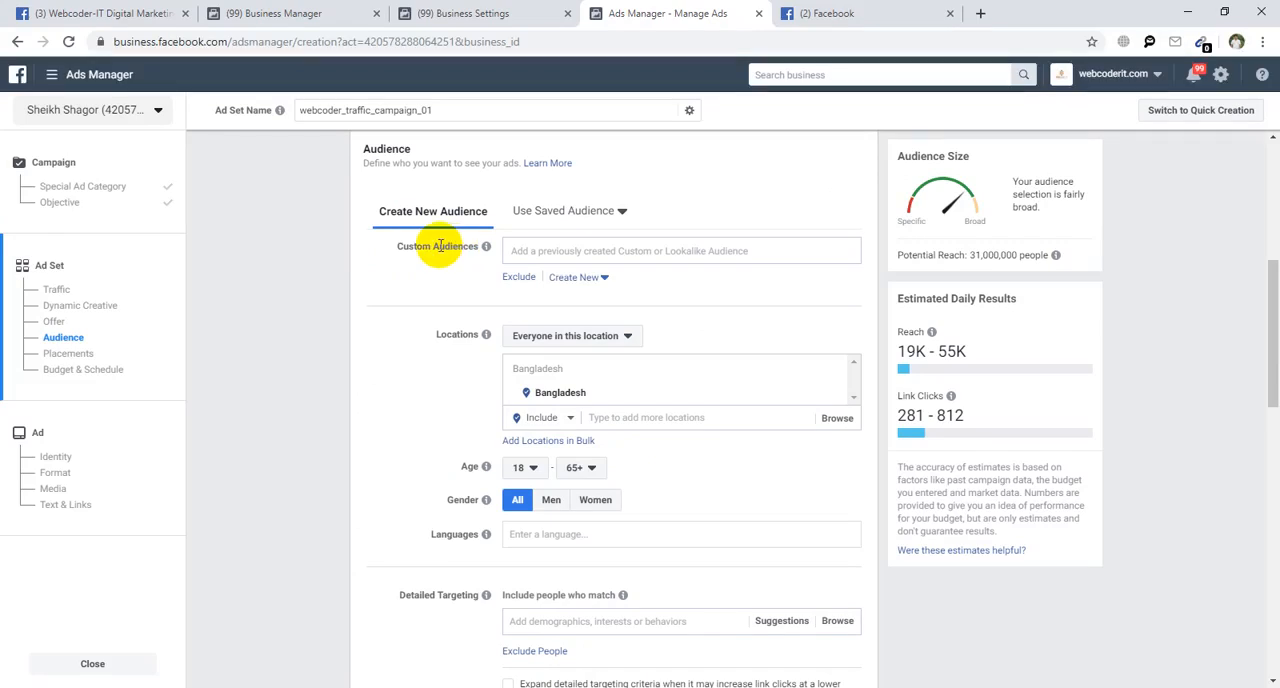
{"action": "left_click_drag", "start_coordinate": [391, 251], "coordinate": [477, 249]}
{"action": "left_click", "coordinate": [420, 350]}
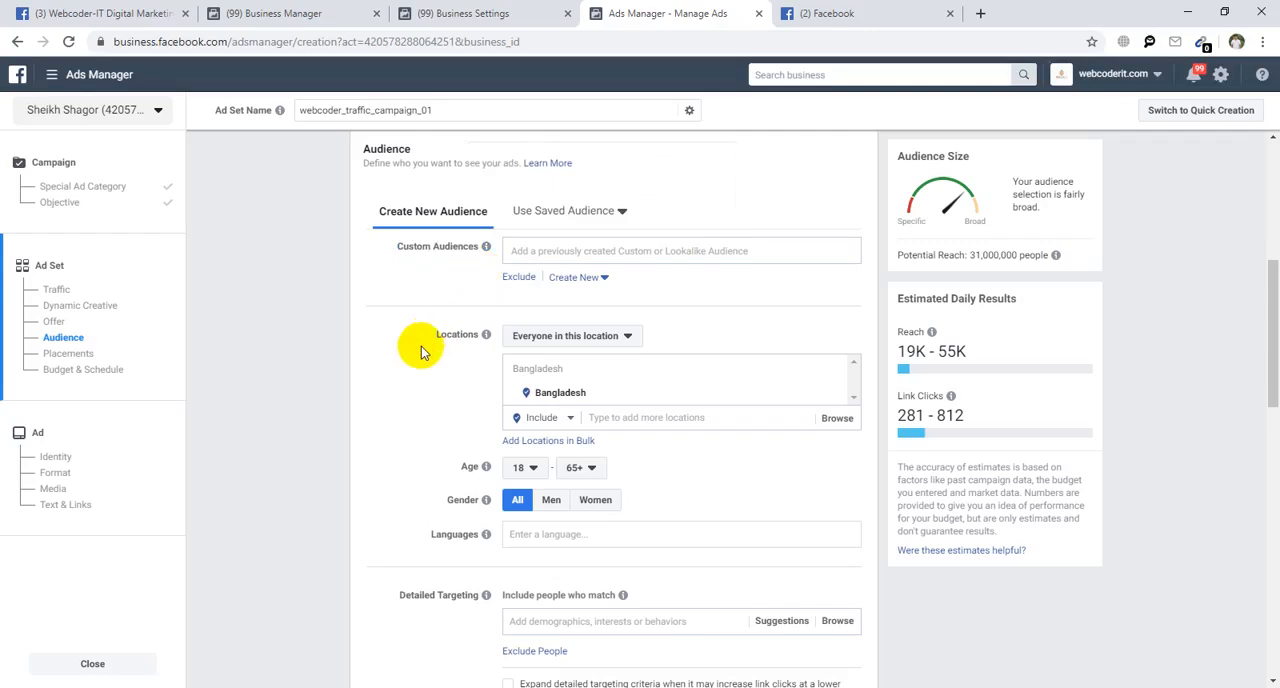
View the choices for which people in the audience's location are targeted, leaving the selection as it is.
{"action": "scroll", "coordinate": [409, 391], "scroll_direction": "down", "scroll_amount": 1}
{"action": "mouse_move", "coordinate": [486, 256]}
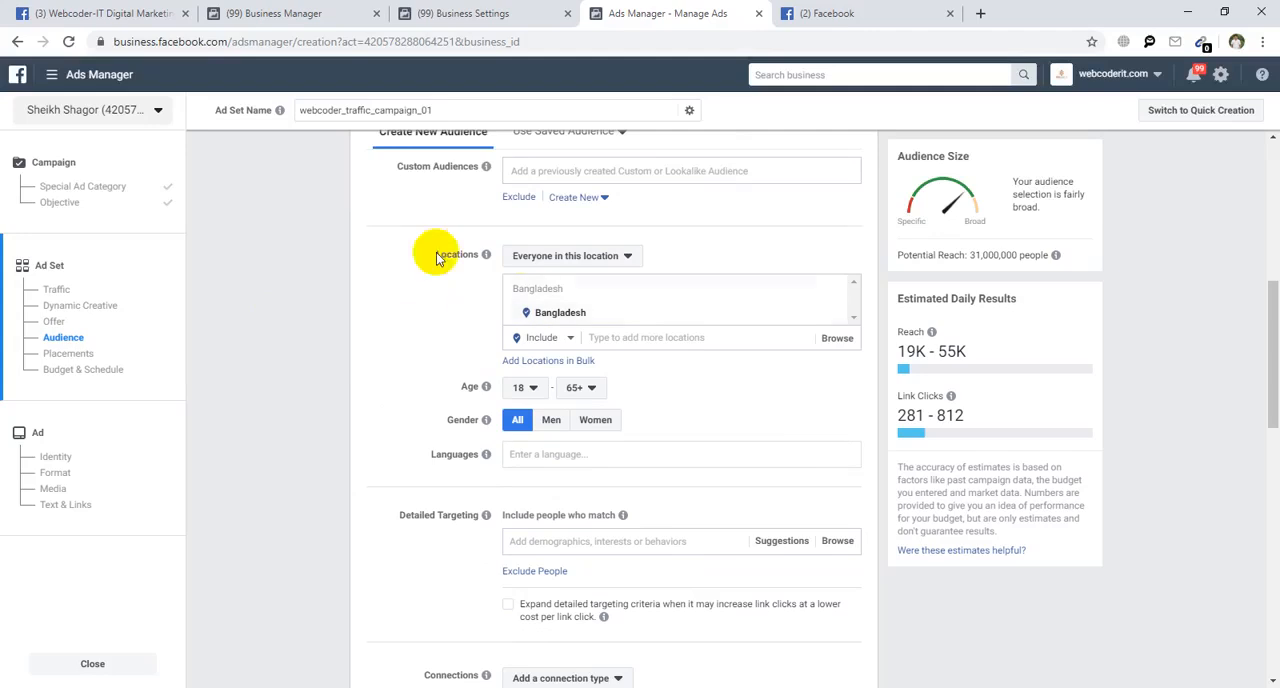
{"action": "left_click", "coordinate": [551, 256]}
{"action": "left_click", "coordinate": [335, 328]}
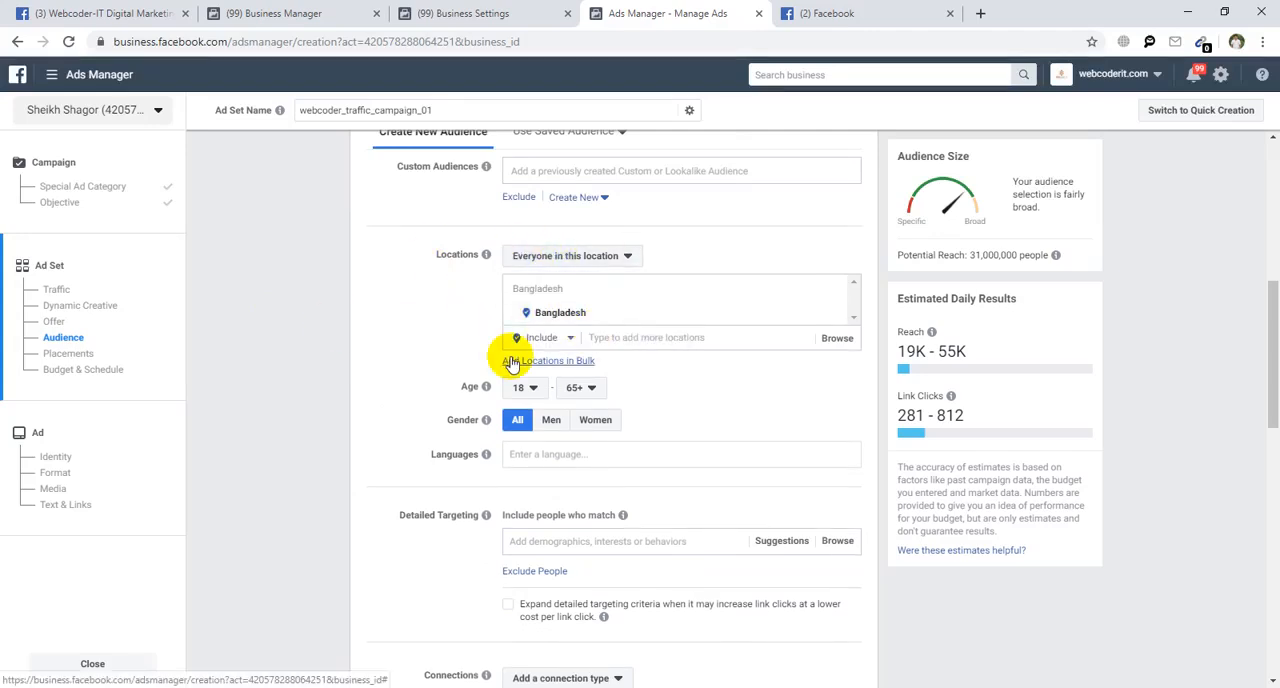
Replace Bangladesh with the city of Dhaka, Dhaka Division, as the audience's location.
{"action": "left_click", "coordinate": [569, 256]}
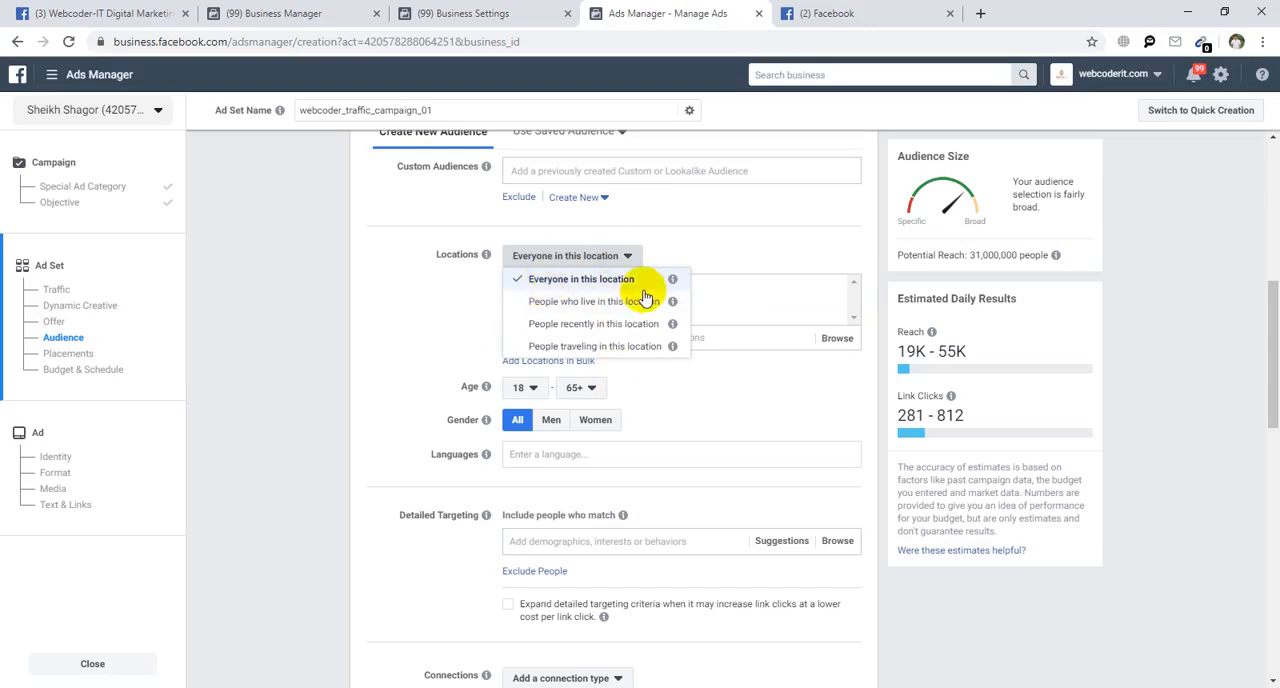
{"action": "left_click", "coordinate": [402, 320]}
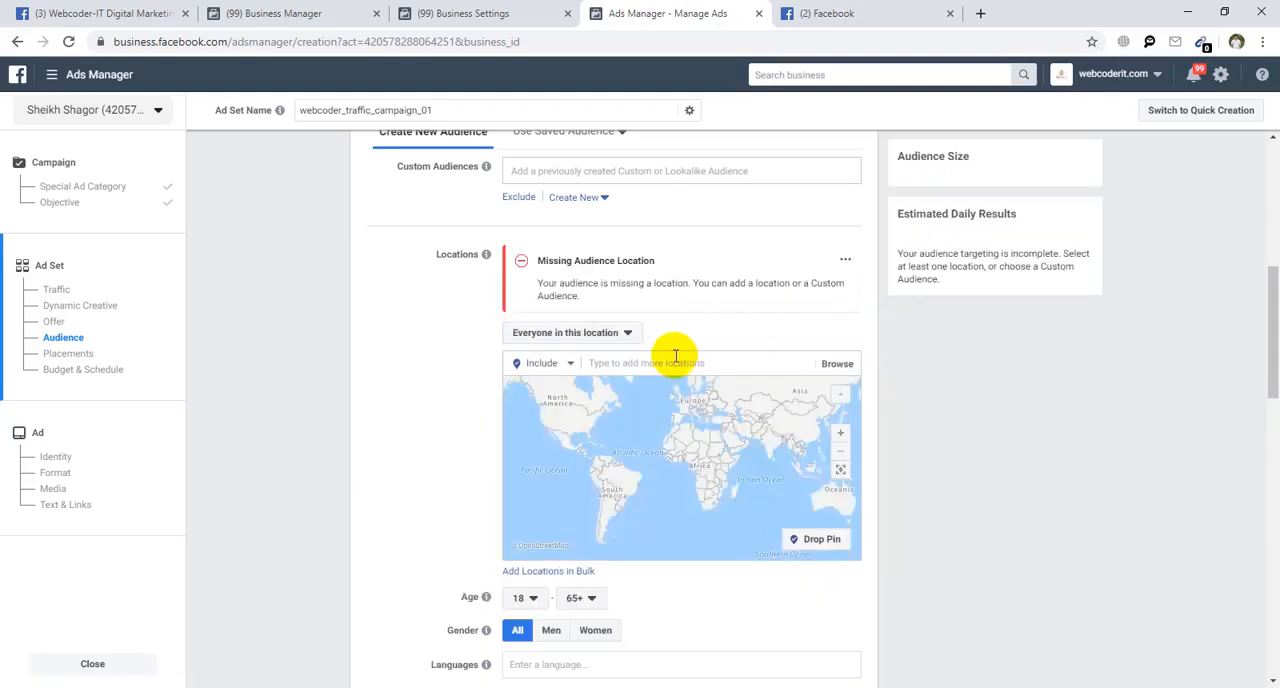
{"action": "left_click", "coordinate": [674, 361]}
{"action": "type", "text": "Dhaka"}
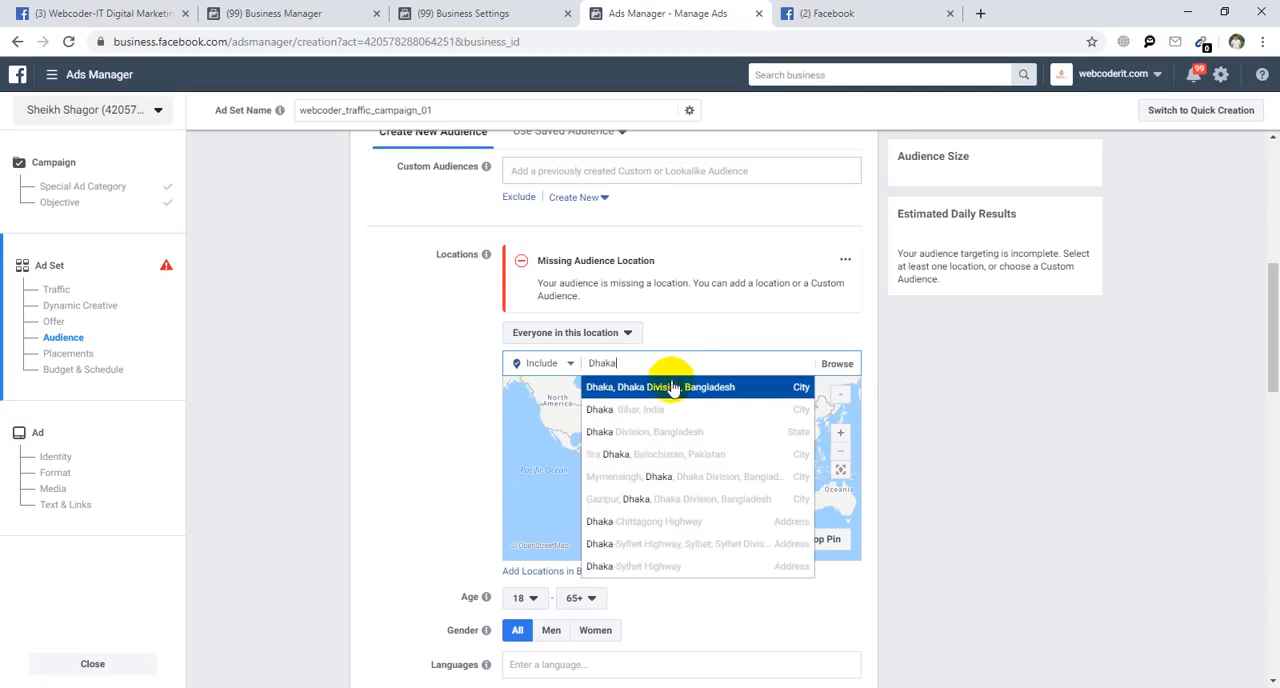
{"action": "left_click", "coordinate": [754, 384]}
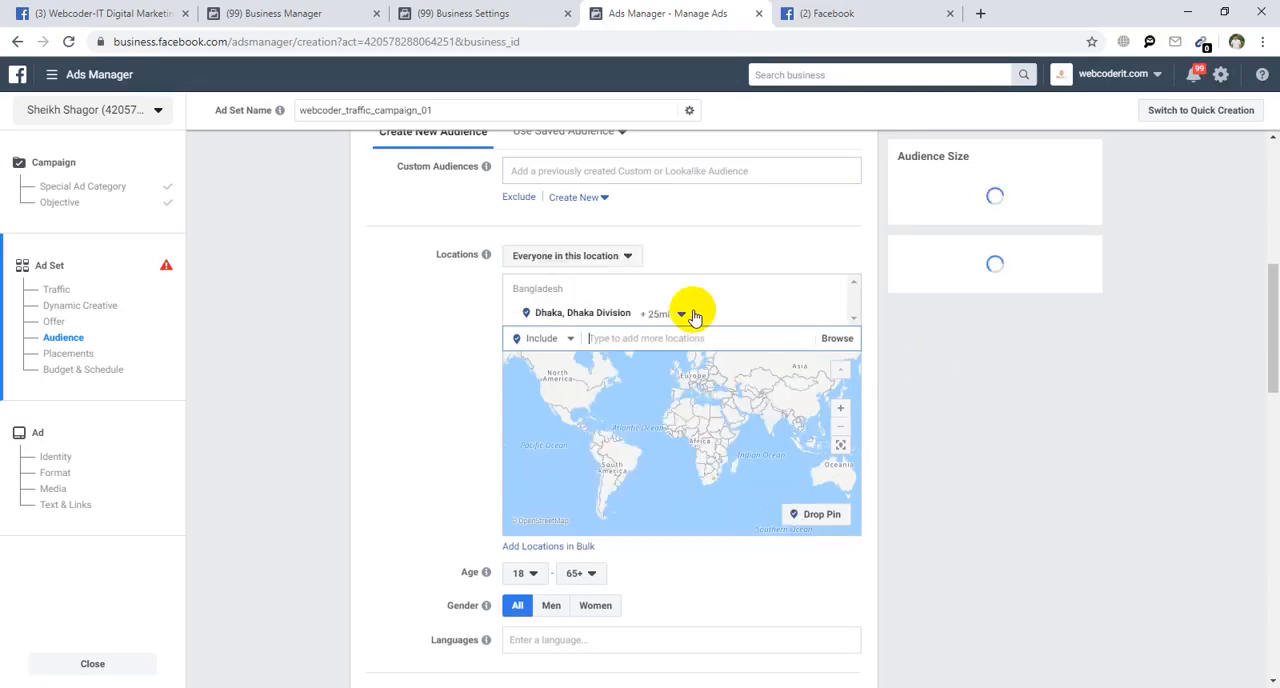
Try the options for people living in, recently in and traveling in Dhaka, and return to Everyone in this location.
{"action": "left_click", "coordinate": [580, 258]}
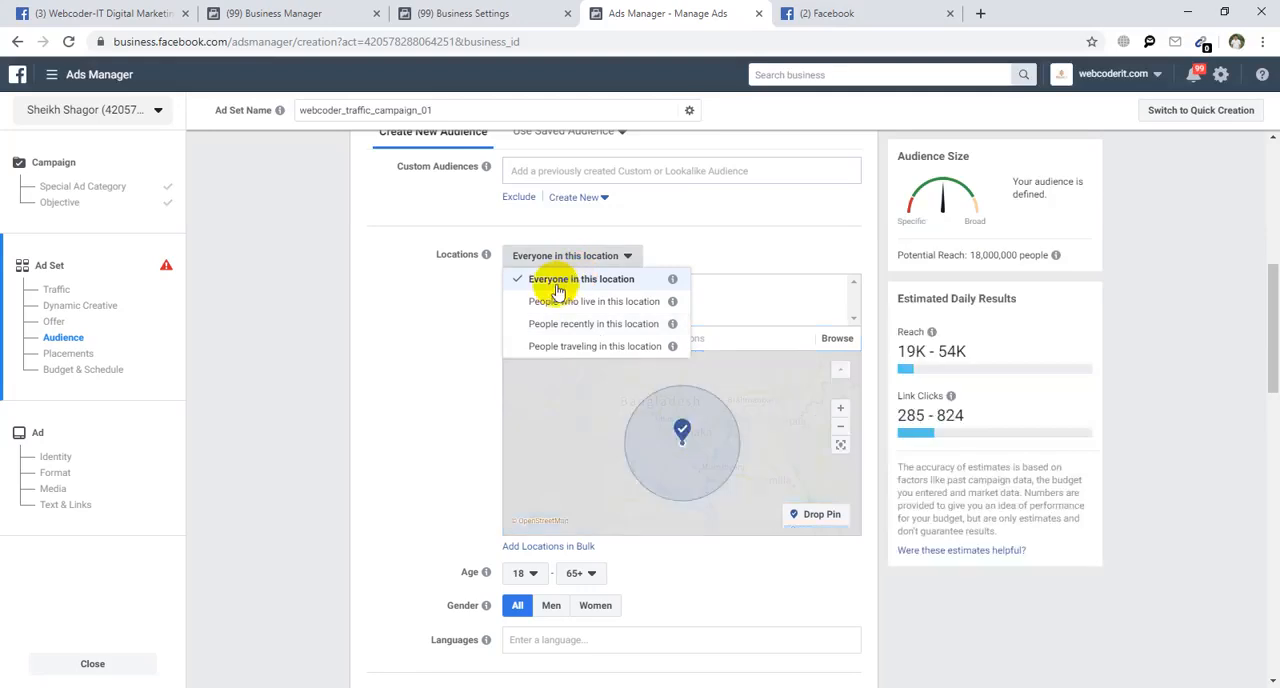
{"action": "left_click", "coordinate": [376, 347]}
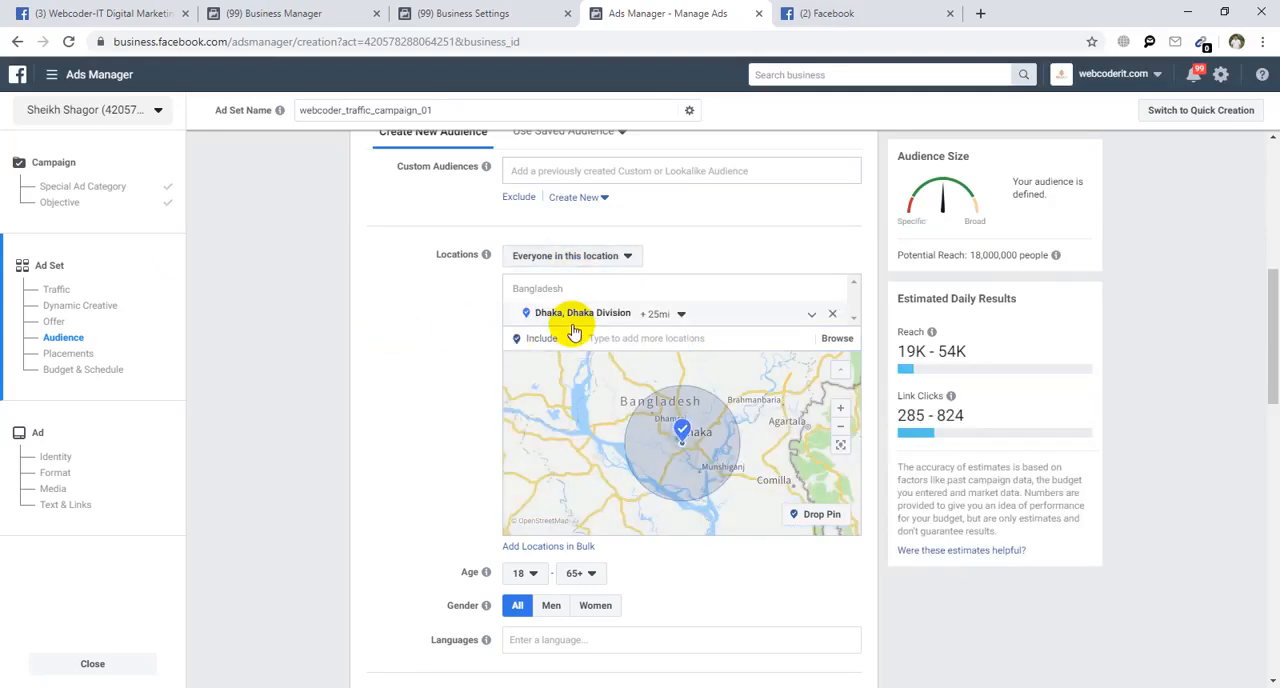
{"action": "left_click", "coordinate": [556, 258]}
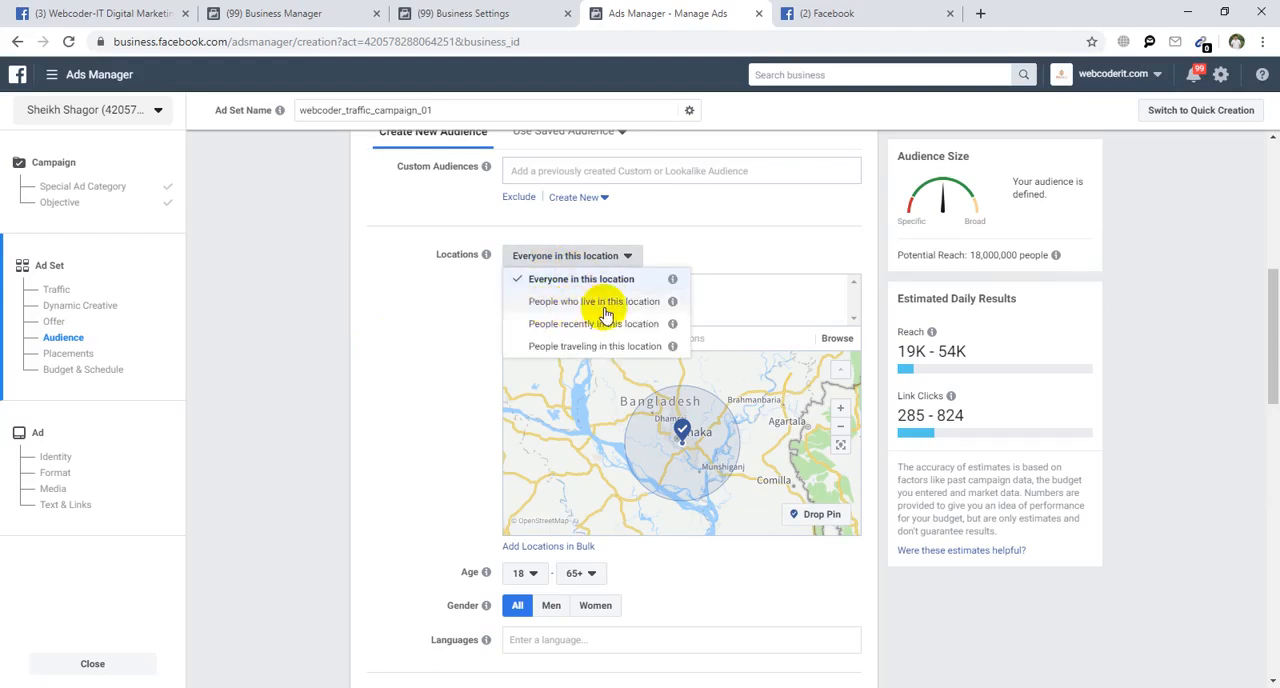
{"action": "left_click", "coordinate": [573, 301]}
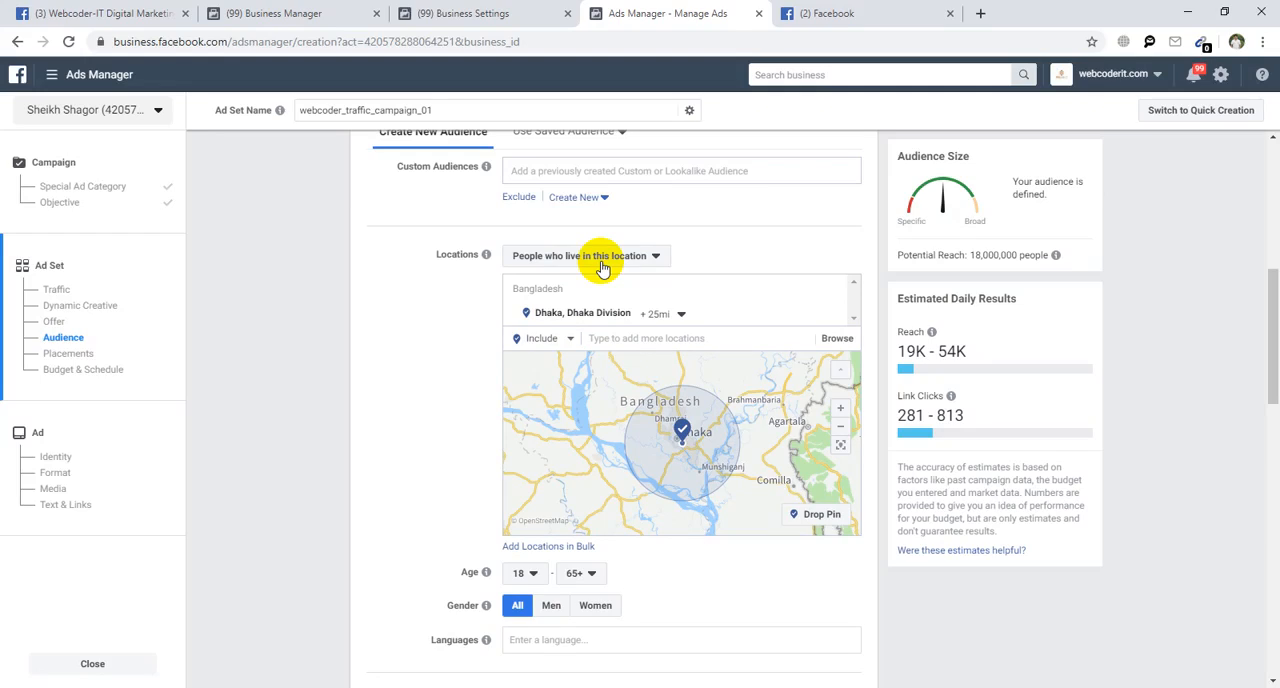
{"action": "left_click", "coordinate": [602, 262]}
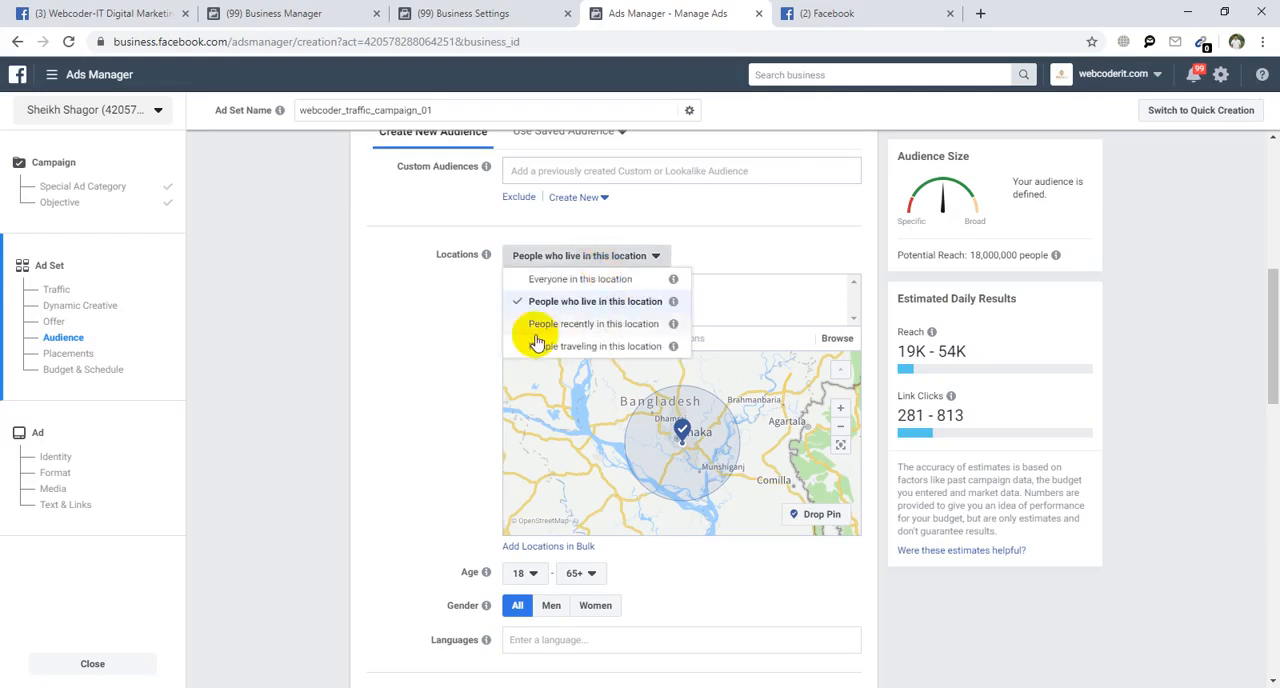
{"action": "left_click", "coordinate": [593, 323]}
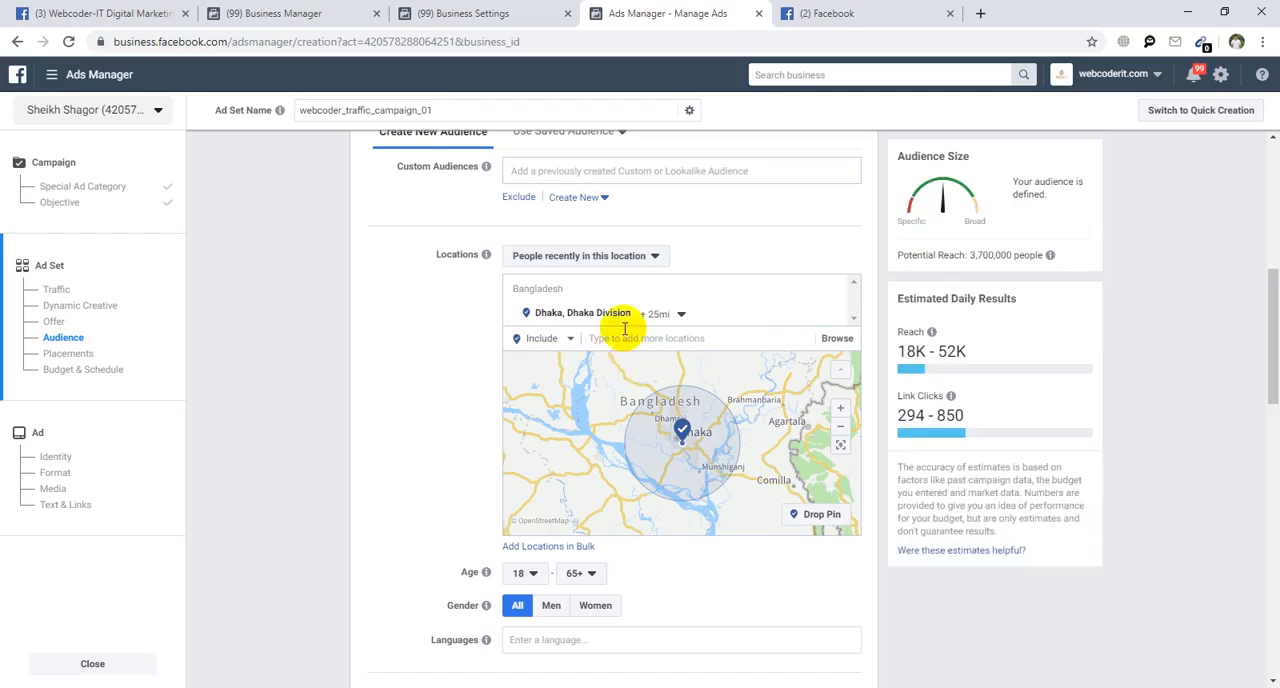
{"action": "left_click", "coordinate": [606, 256]}
{"action": "left_click", "coordinate": [593, 346]}
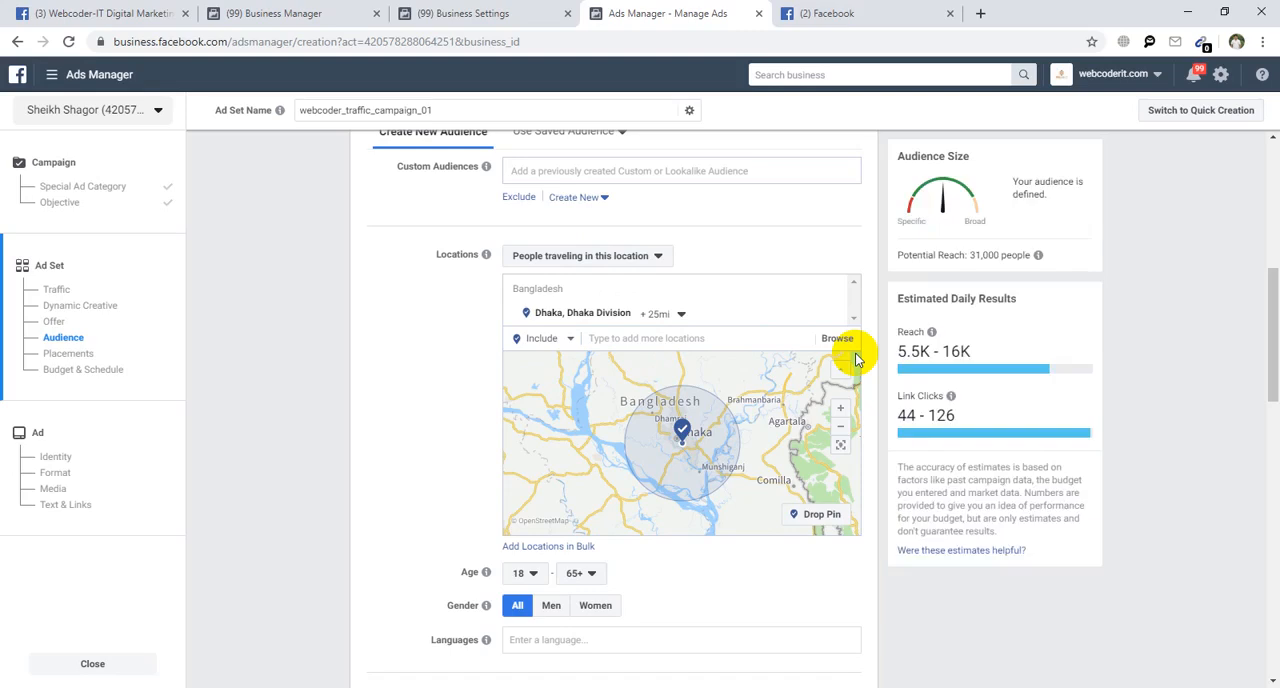
{"action": "left_click", "coordinate": [594, 256]}
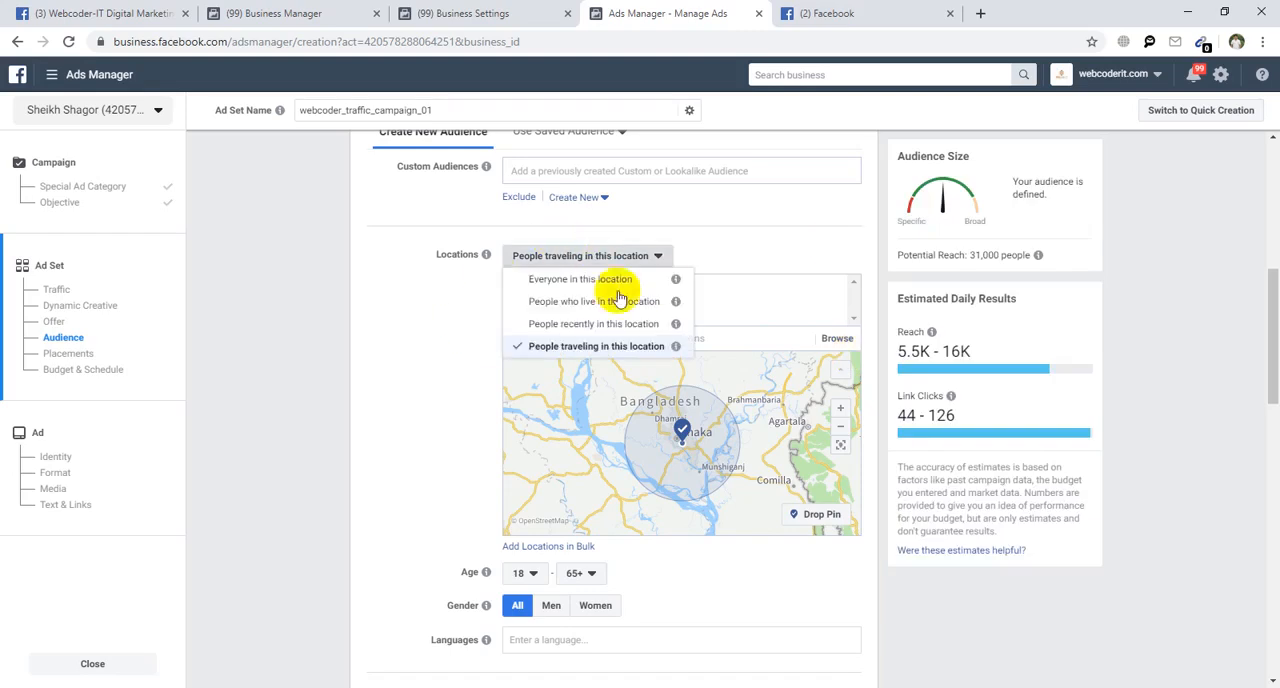
{"action": "left_click", "coordinate": [540, 285]}
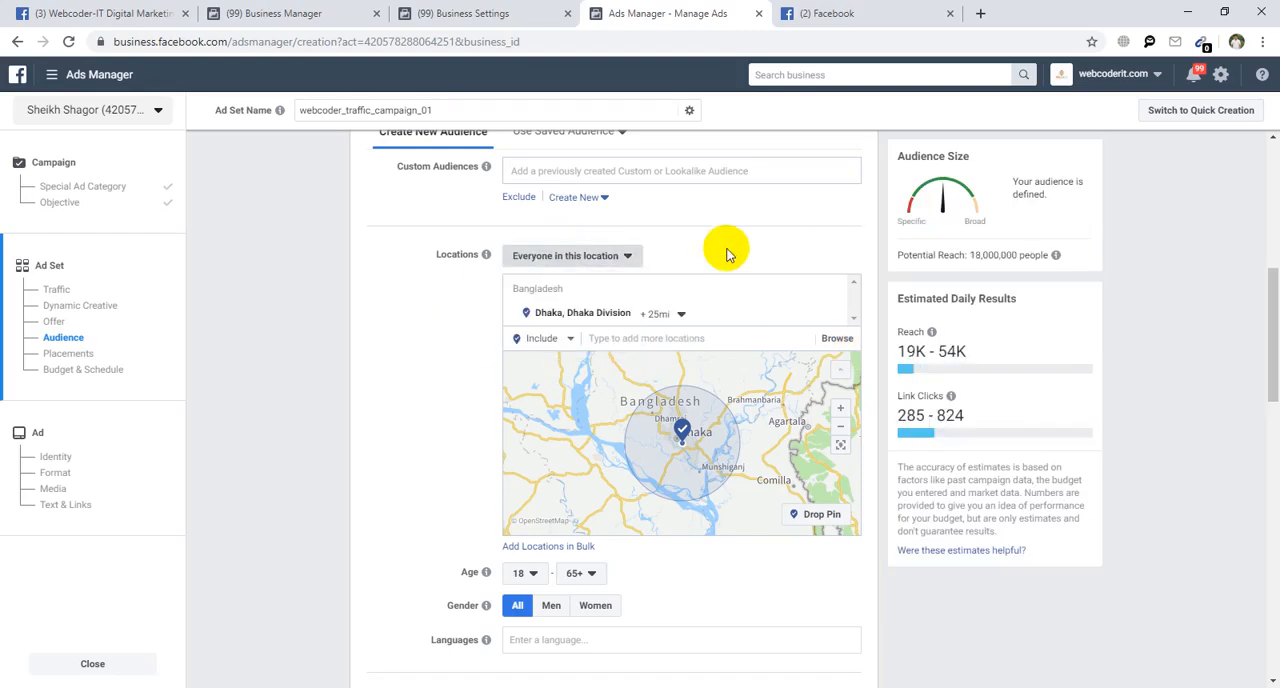
Include the city of Chittagong, Chittagong Division, as a second audience location alongside Dhaka.
{"action": "left_click", "coordinate": [600, 256]}
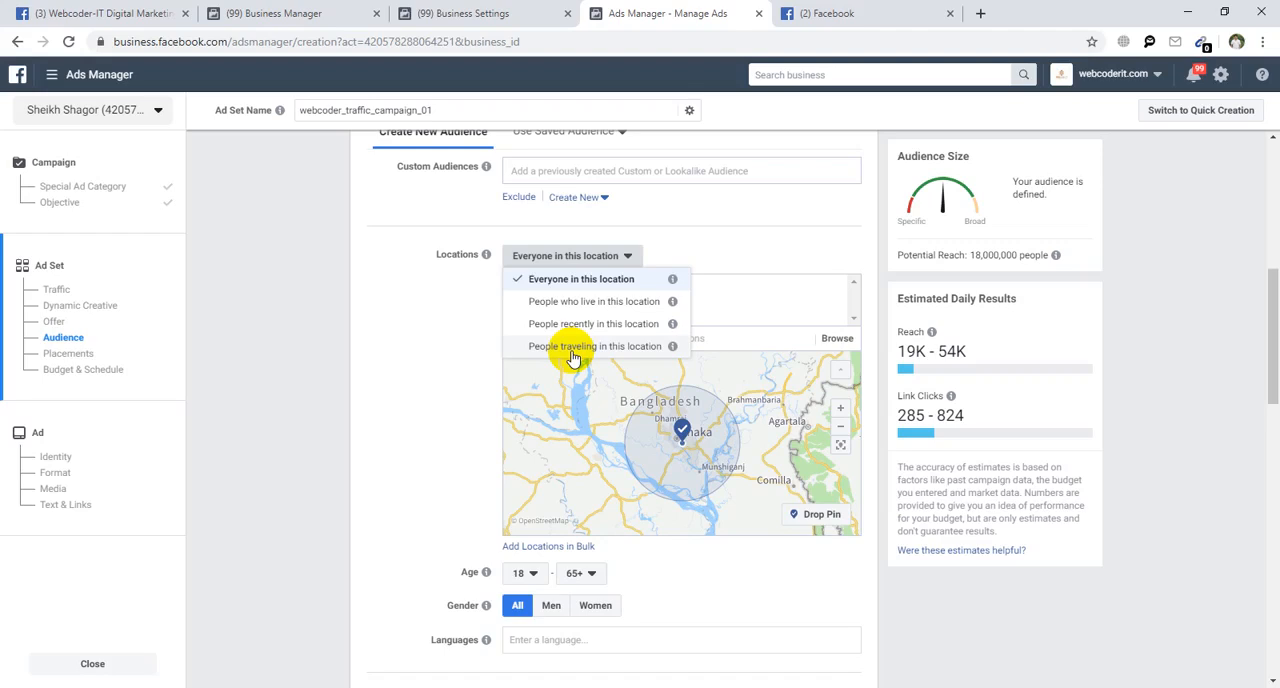
{"action": "left_click", "coordinate": [380, 398]}
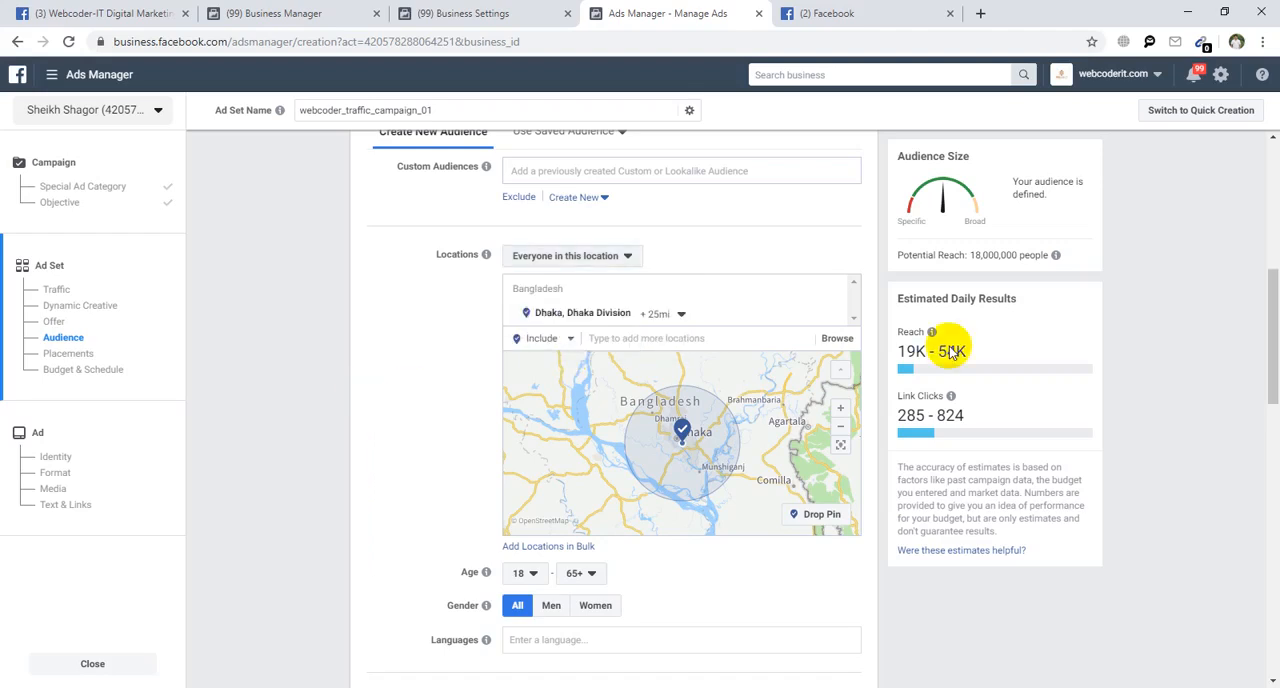
{"action": "left_click", "coordinate": [658, 340]}
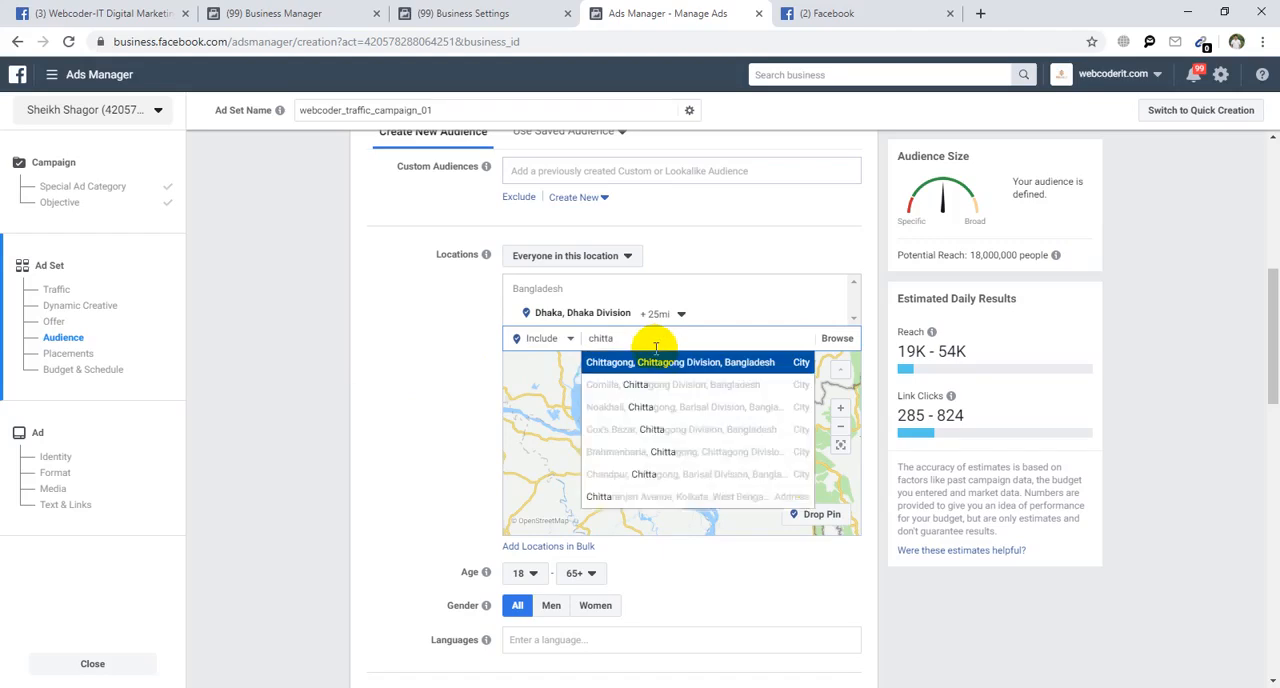
{"action": "left_click", "coordinate": [668, 363]}
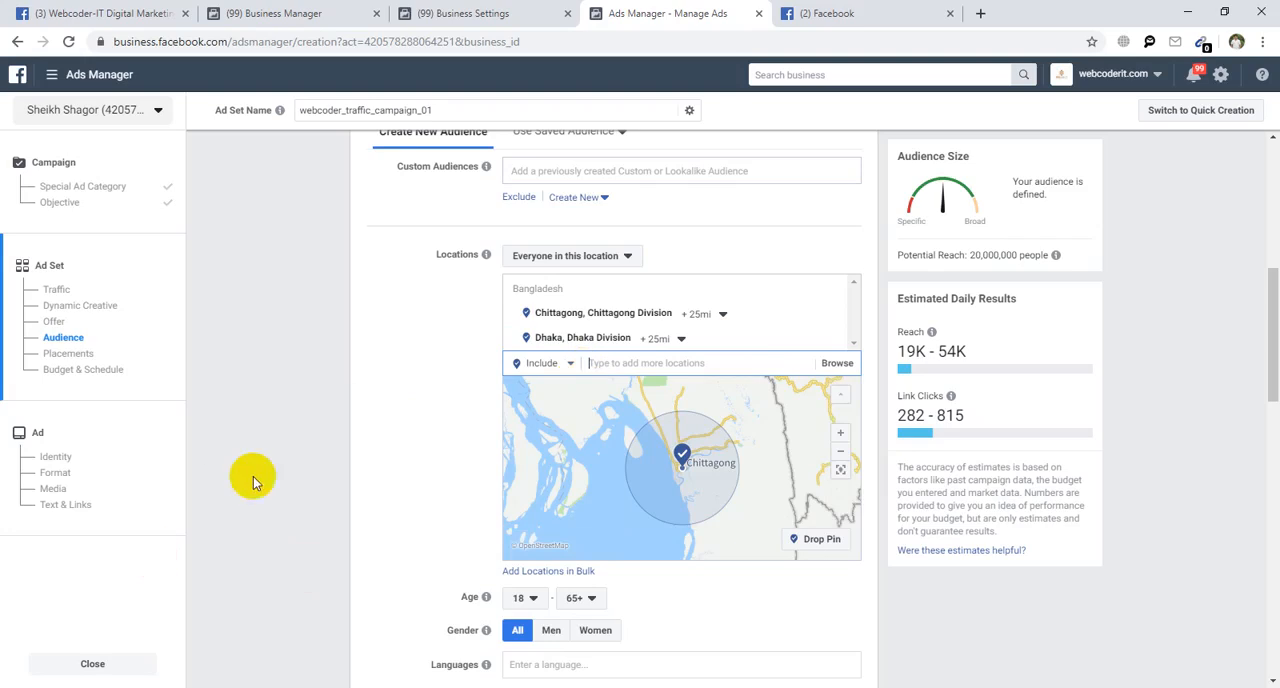
Set the audience's age range to 18–40.
{"action": "scroll", "coordinate": [402, 473], "scroll_direction": "down", "scroll_amount": 4}
{"action": "scroll", "coordinate": [457, 323], "scroll_direction": "up", "scroll_amount": 2}
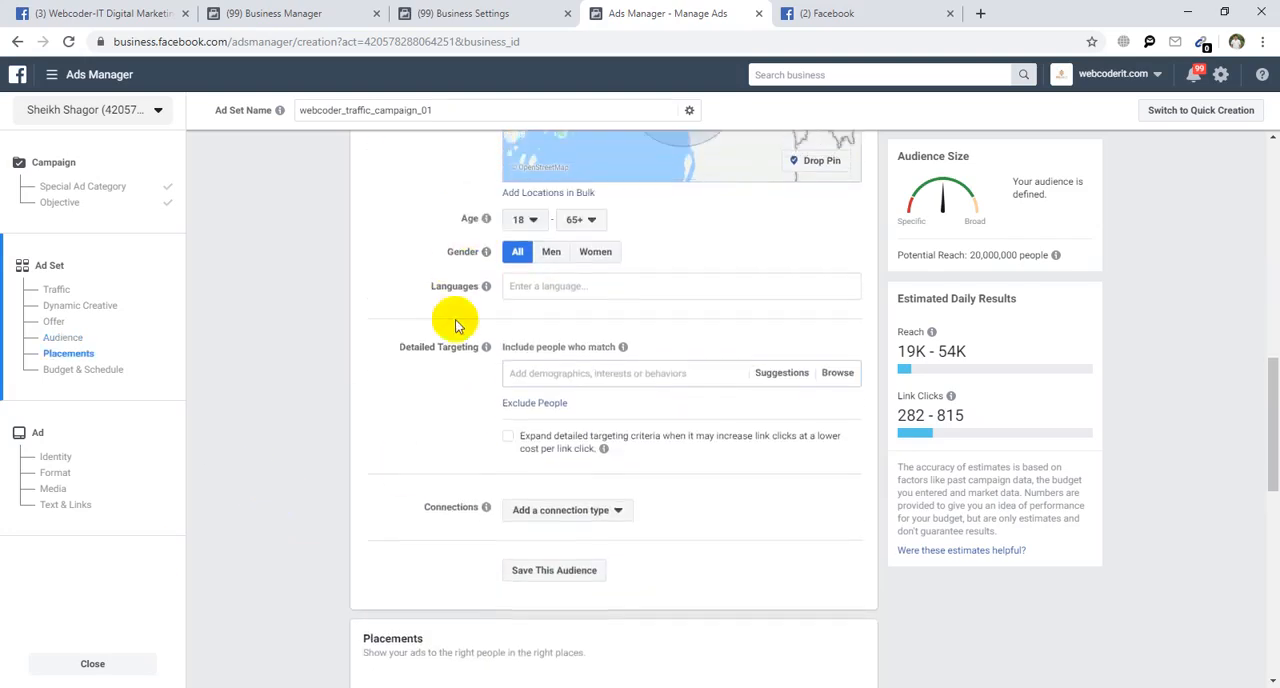
{"action": "left_click", "coordinate": [522, 357]}
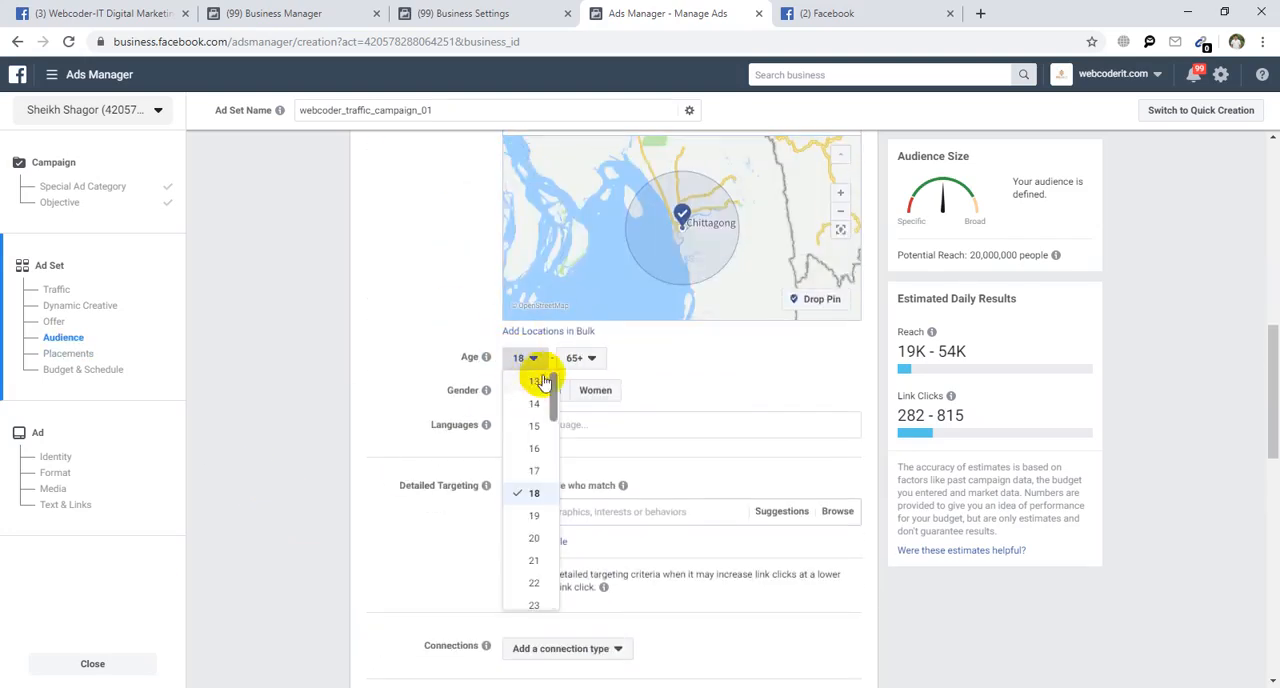
{"action": "left_click", "coordinate": [535, 492]}
{"action": "left_click", "coordinate": [582, 357]}
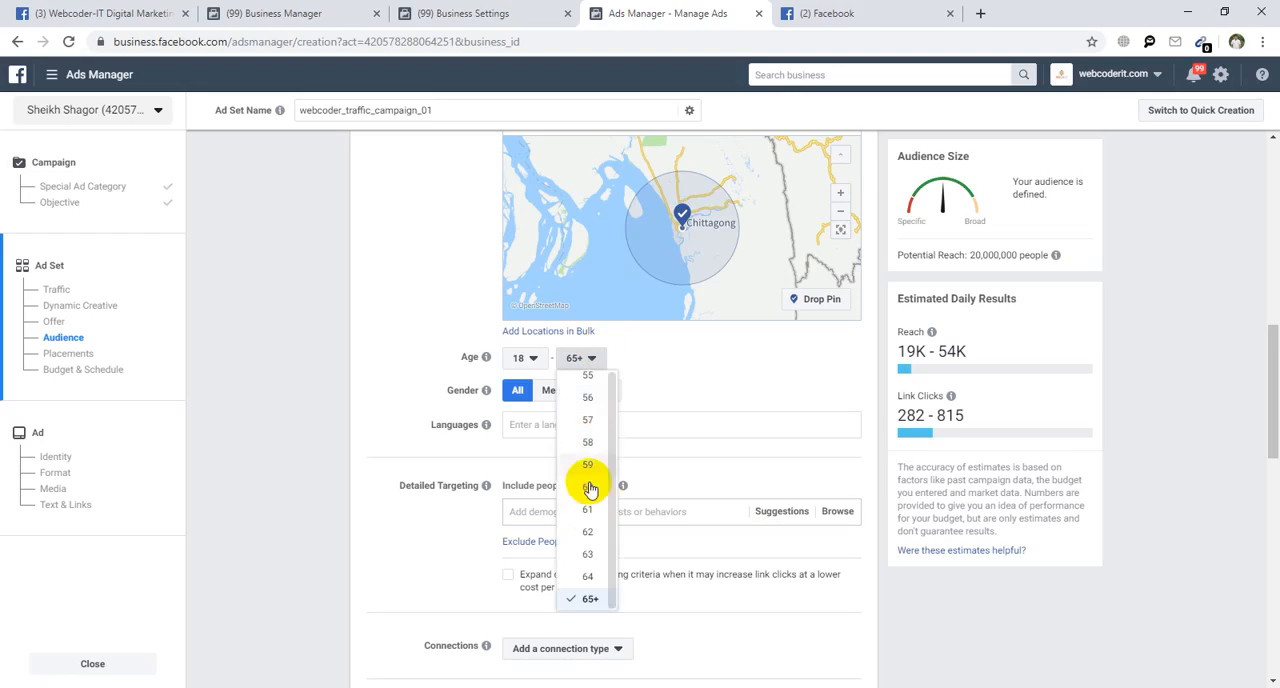
{"action": "scroll", "coordinate": [589, 500], "scroll_direction": "up", "scroll_amount": 3}
{"action": "scroll", "coordinate": [587, 514], "scroll_direction": "up", "scroll_amount": 4}
{"action": "left_click", "coordinate": [587, 443]}
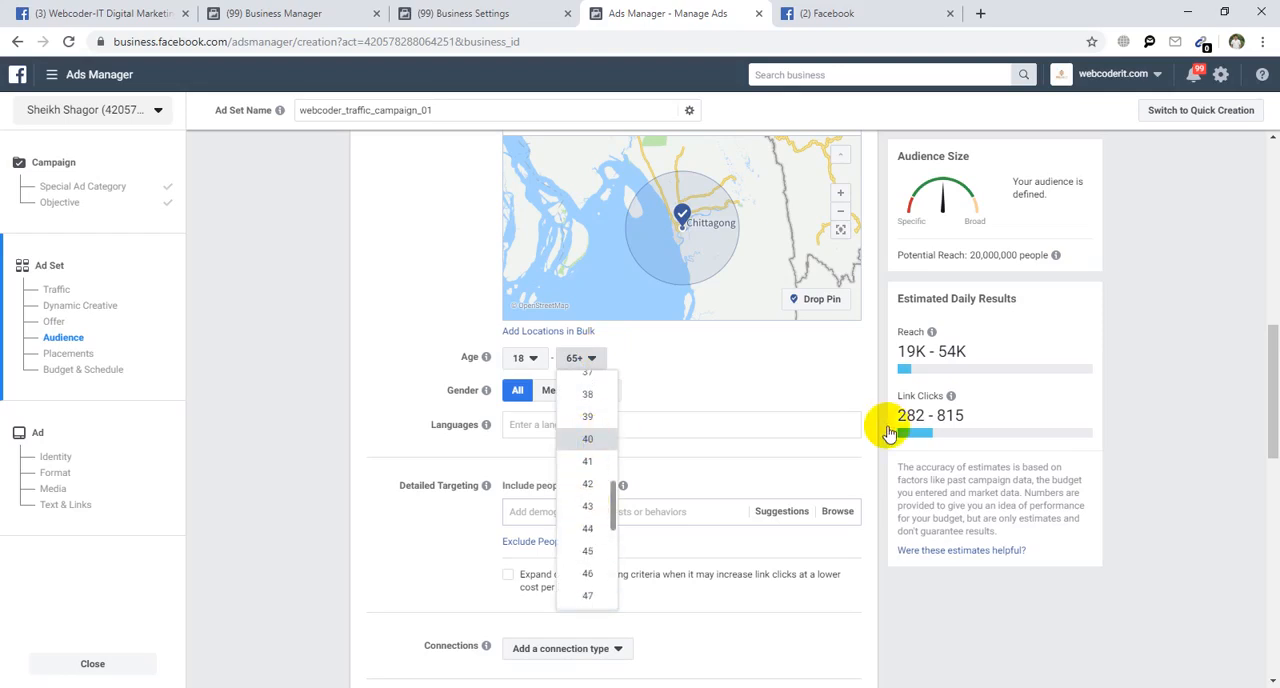
Restrict the audience's languages to English (All) and Bengali.
{"action": "left_click", "coordinate": [537, 424]}
{"action": "type", "text": "en"}
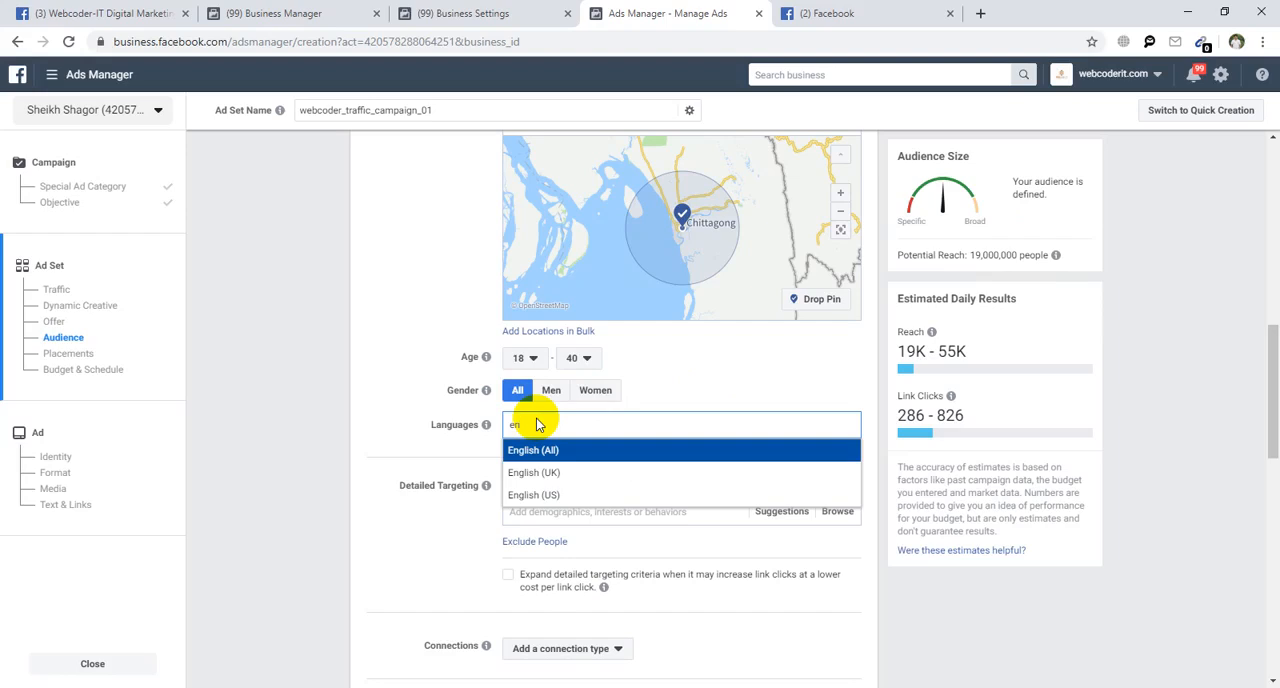
{"action": "key", "text": "Return"}
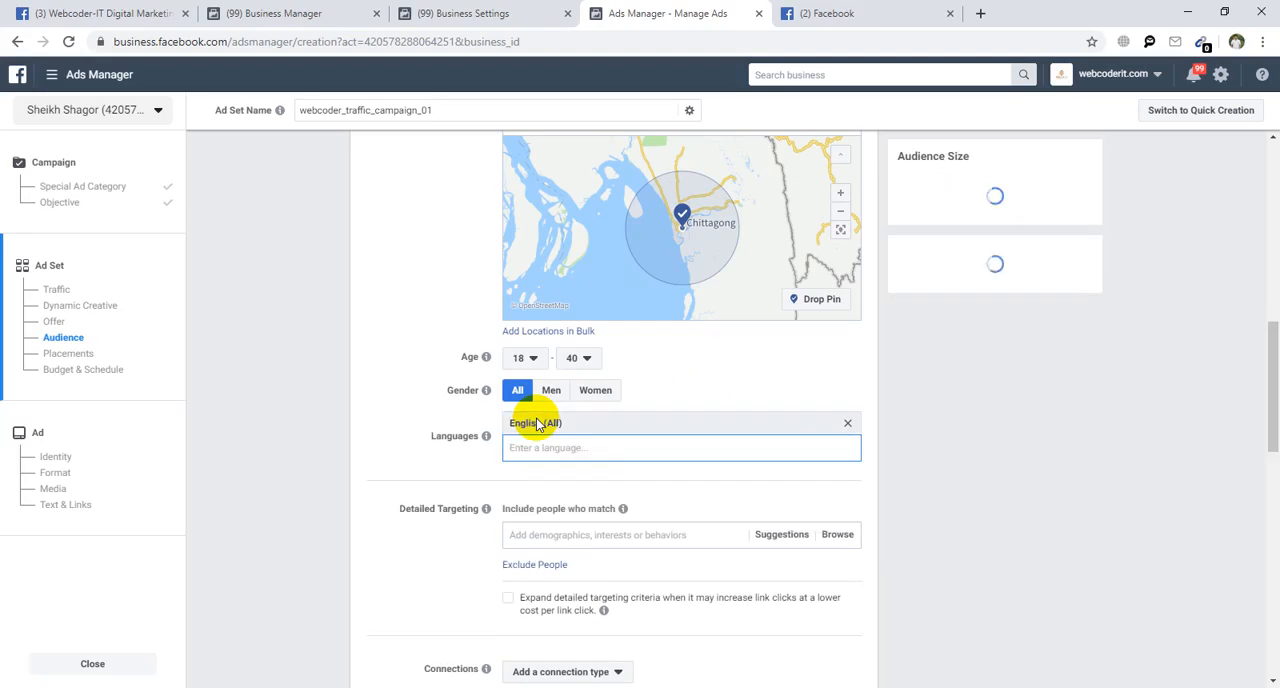
{"action": "type", "text": "be"}
{"action": "key", "text": "Down"}
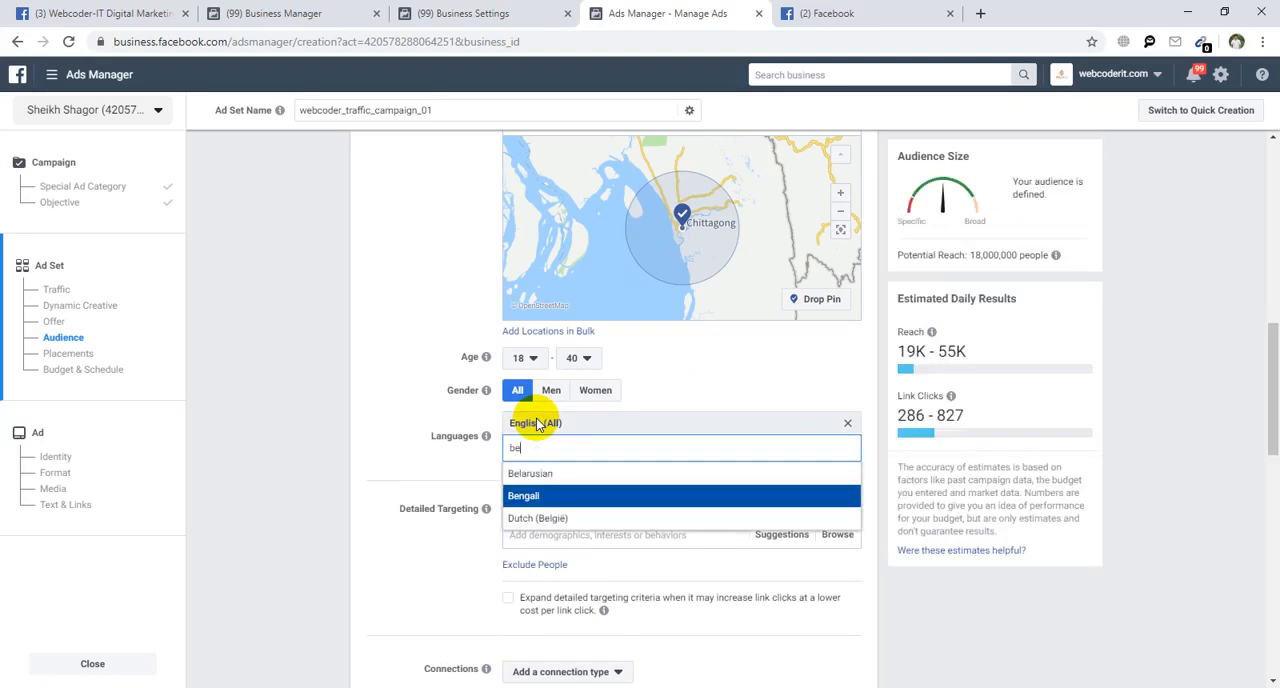
{"action": "key", "text": "Return"}
Review the sponsored Deligram post on Facebook for detailed targeting ideas and return to the ad set in Ads Manager.
{"action": "scroll", "coordinate": [510, 515], "scroll_direction": "down", "scroll_amount": 2}
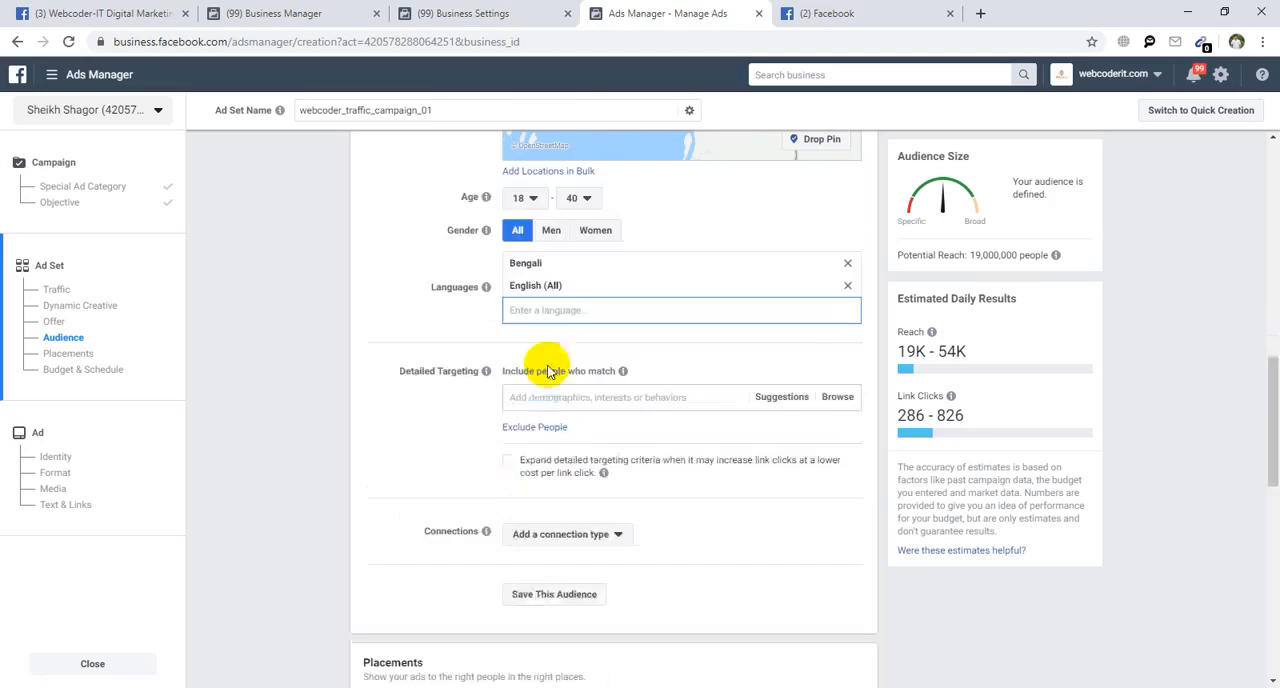
{"action": "left_click", "coordinate": [531, 398]}
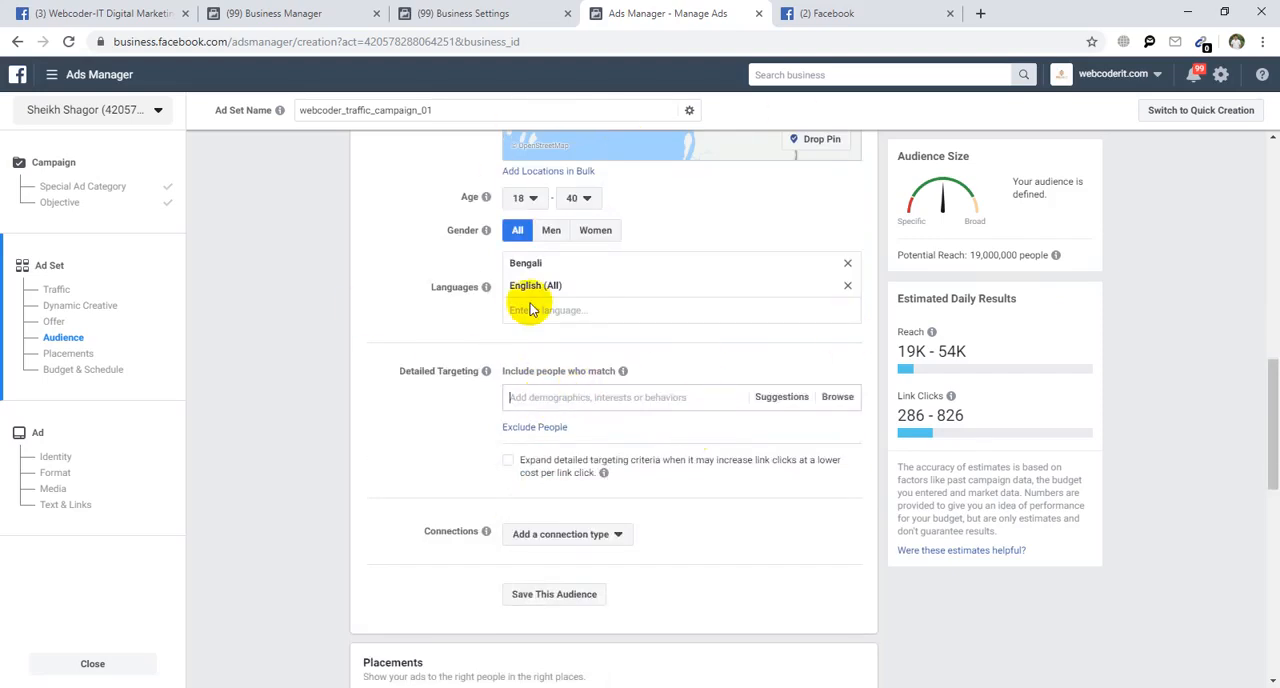
{"action": "left_click", "coordinate": [537, 397]}
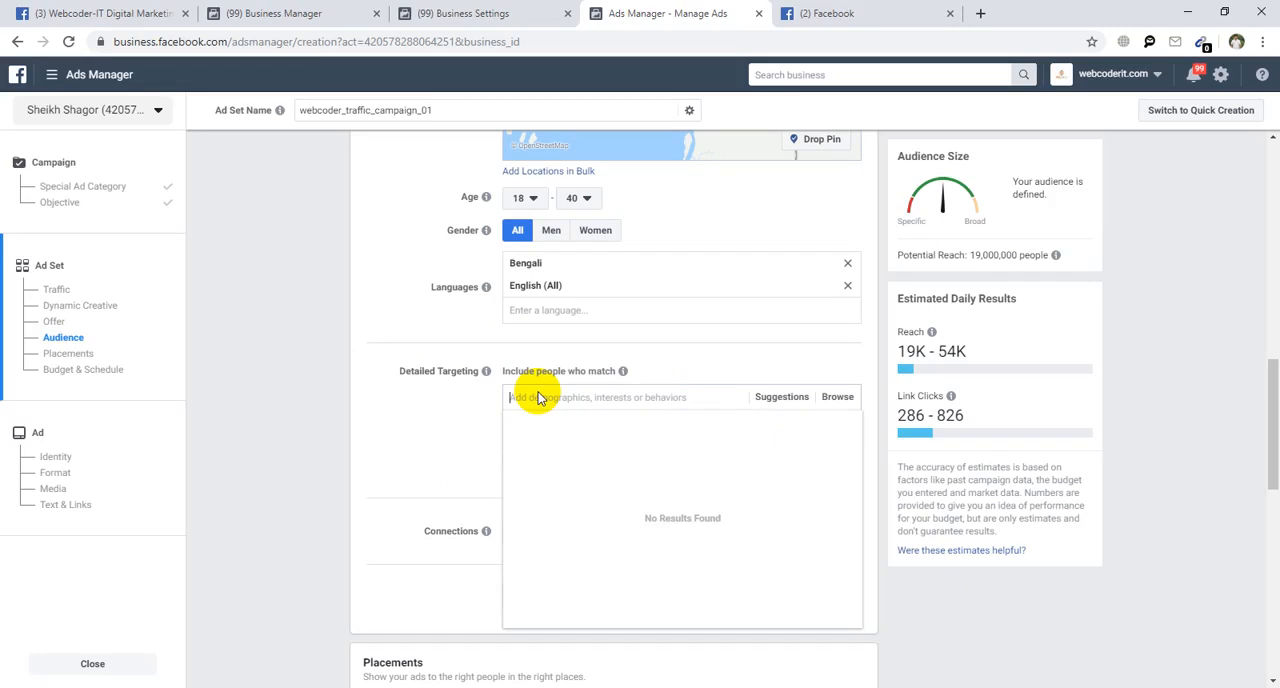
{"action": "left_click", "coordinate": [857, 12]}
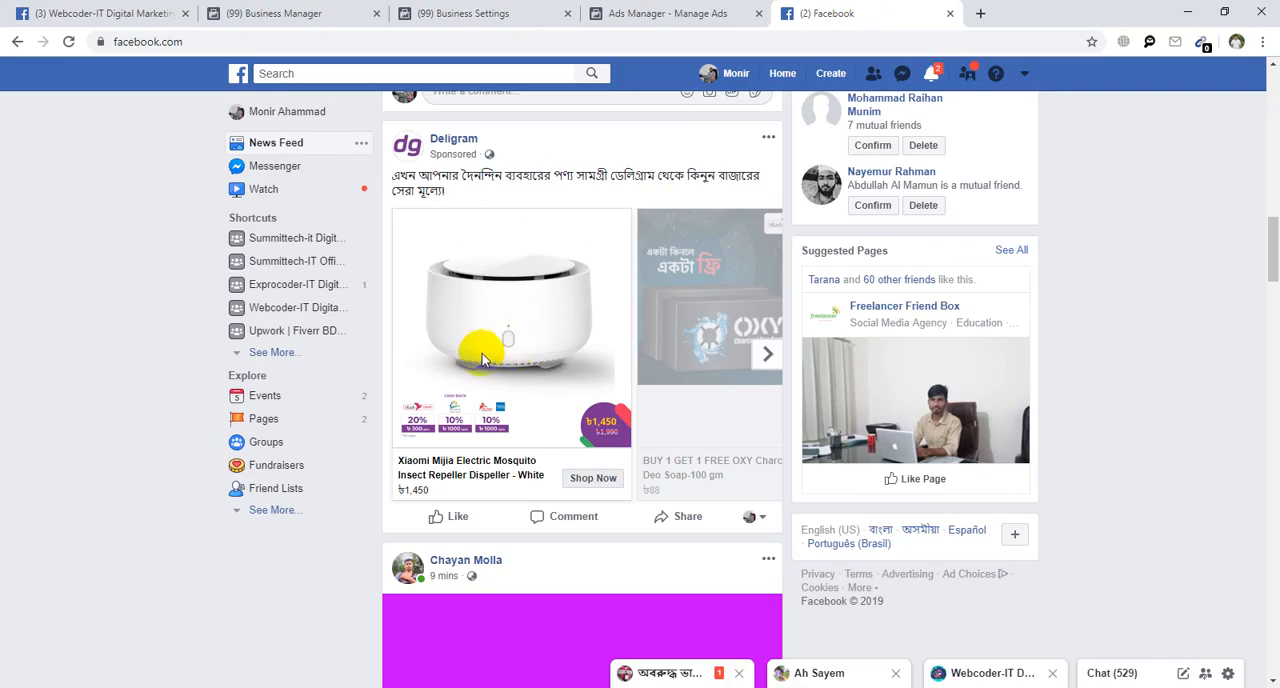
{"action": "left_click", "coordinate": [694, 13]}
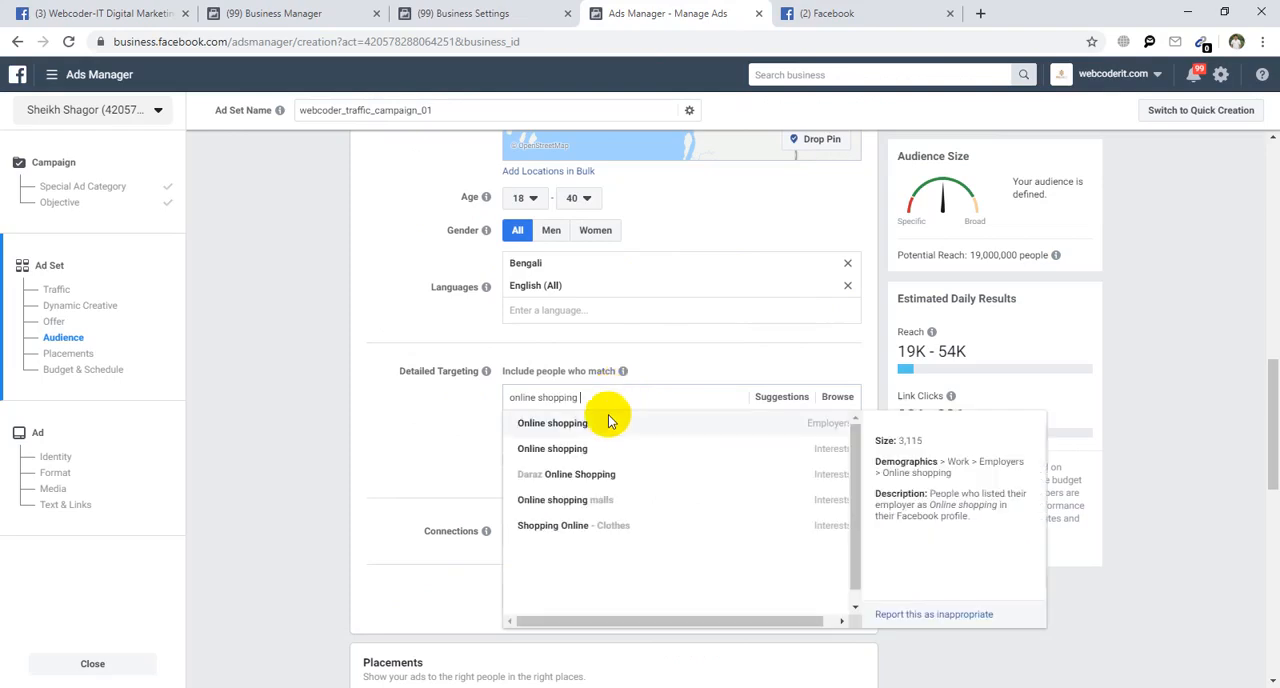
Include the Online shopping interest and the suggested Shopping interest in the detailed targeting, discarding the Online shopping employer entry.
{"action": "left_click", "coordinate": [701, 430]}
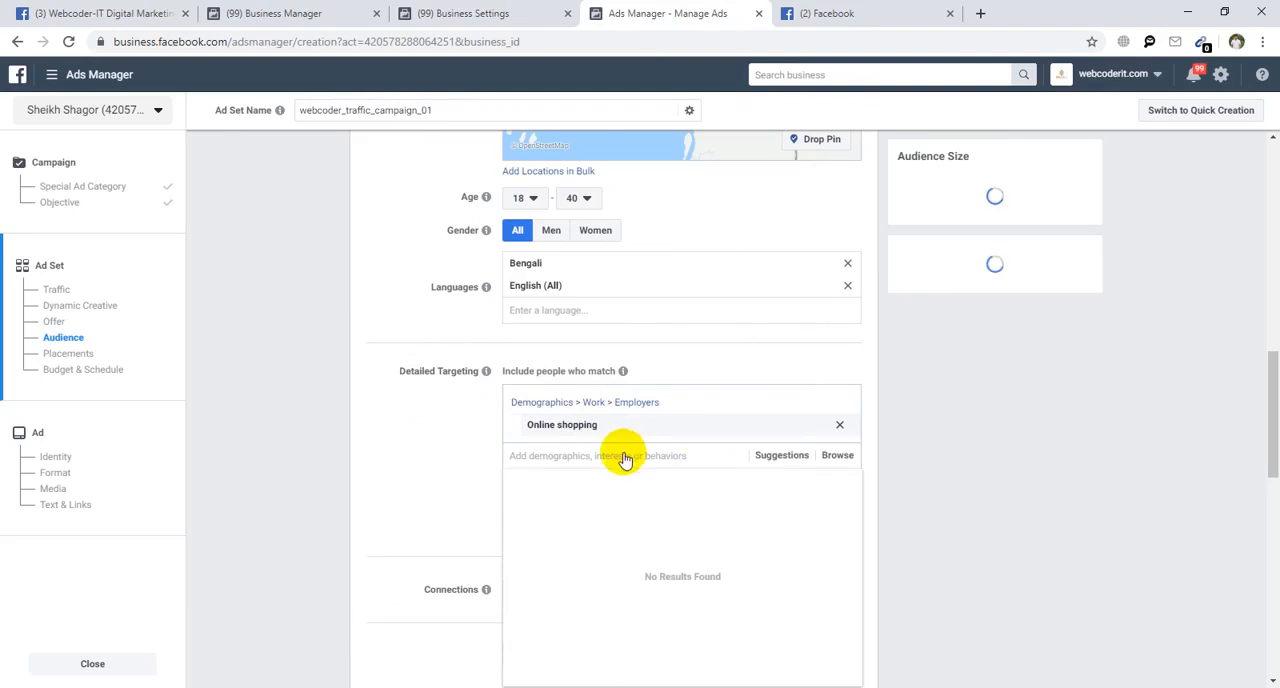
{"action": "left_click", "coordinate": [839, 424]}
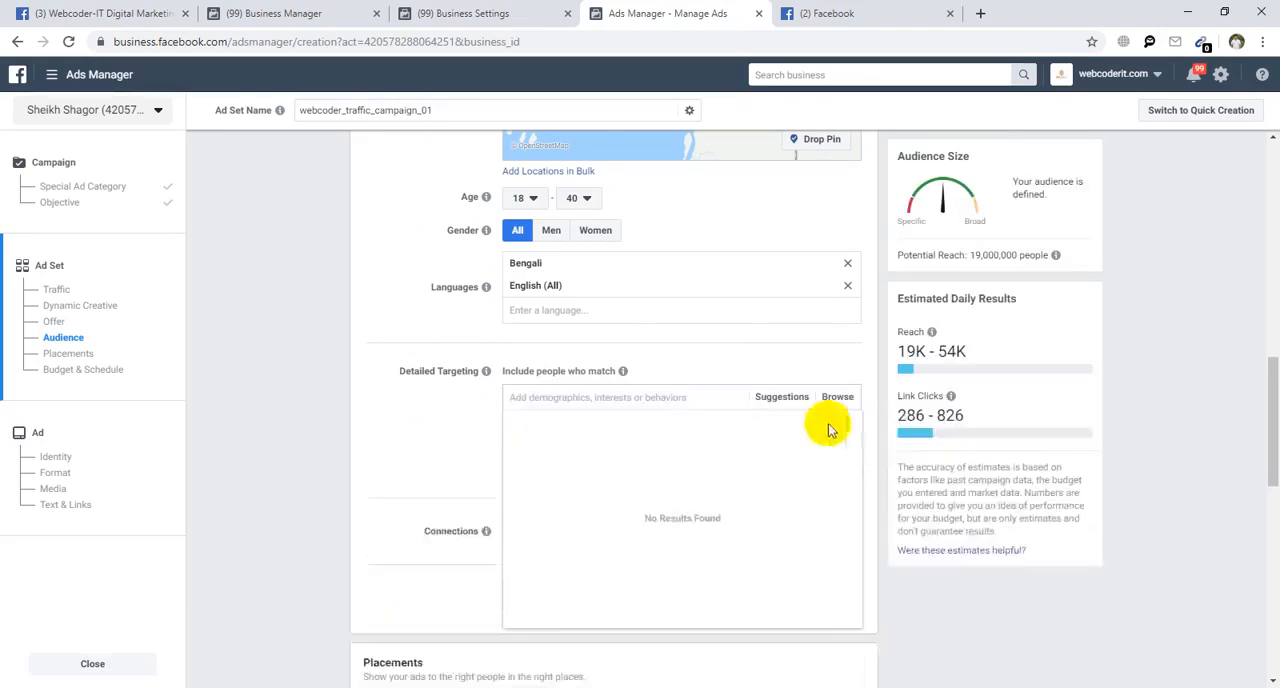
{"action": "type", "text": "online shopping"}
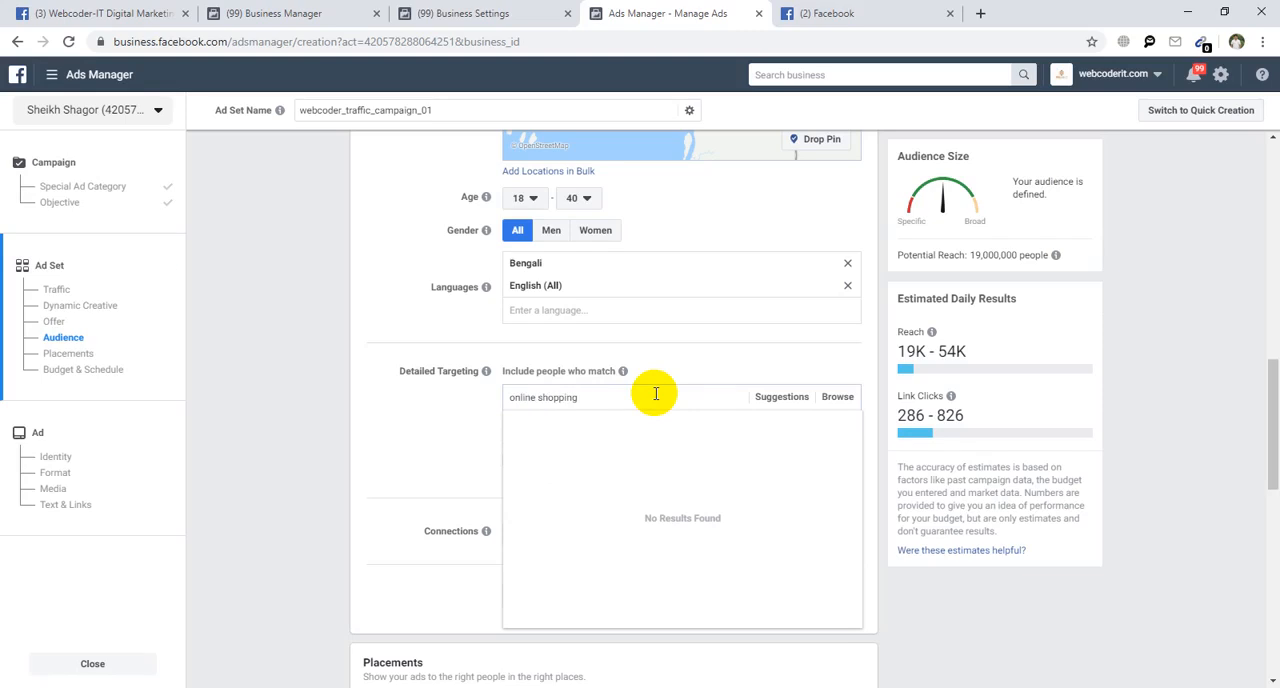
{"action": "left_click", "coordinate": [572, 466]}
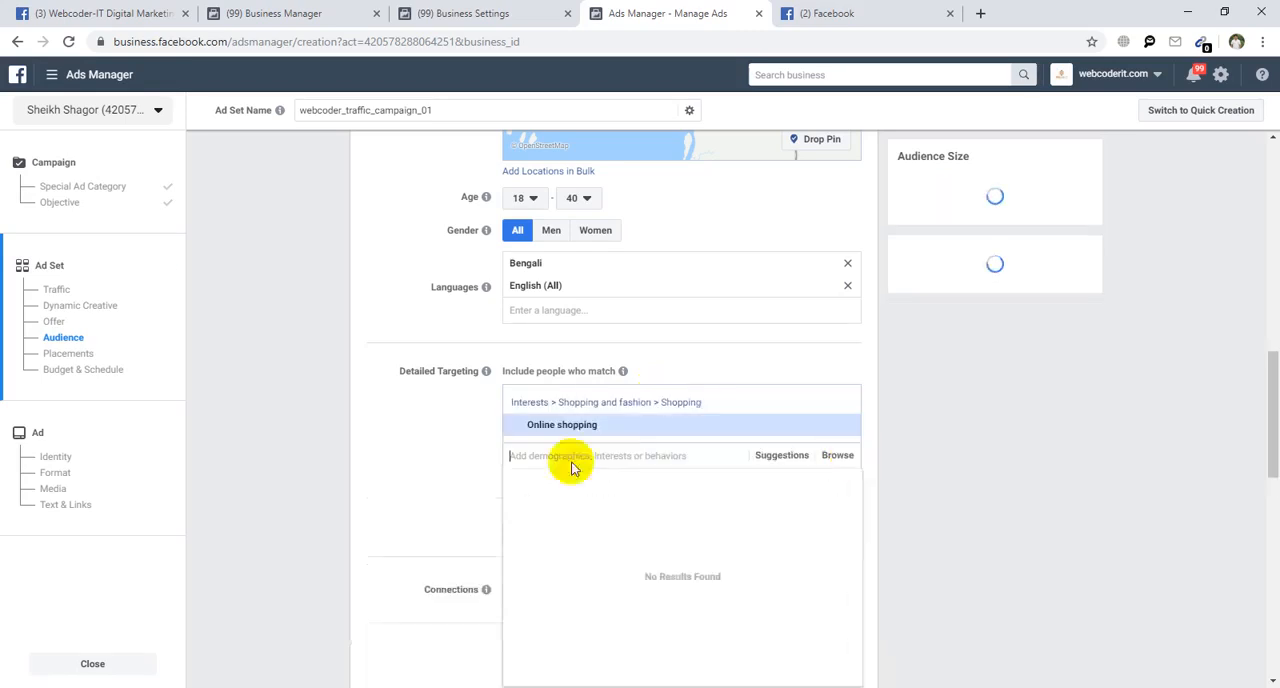
{"action": "left_click", "coordinate": [784, 458]}
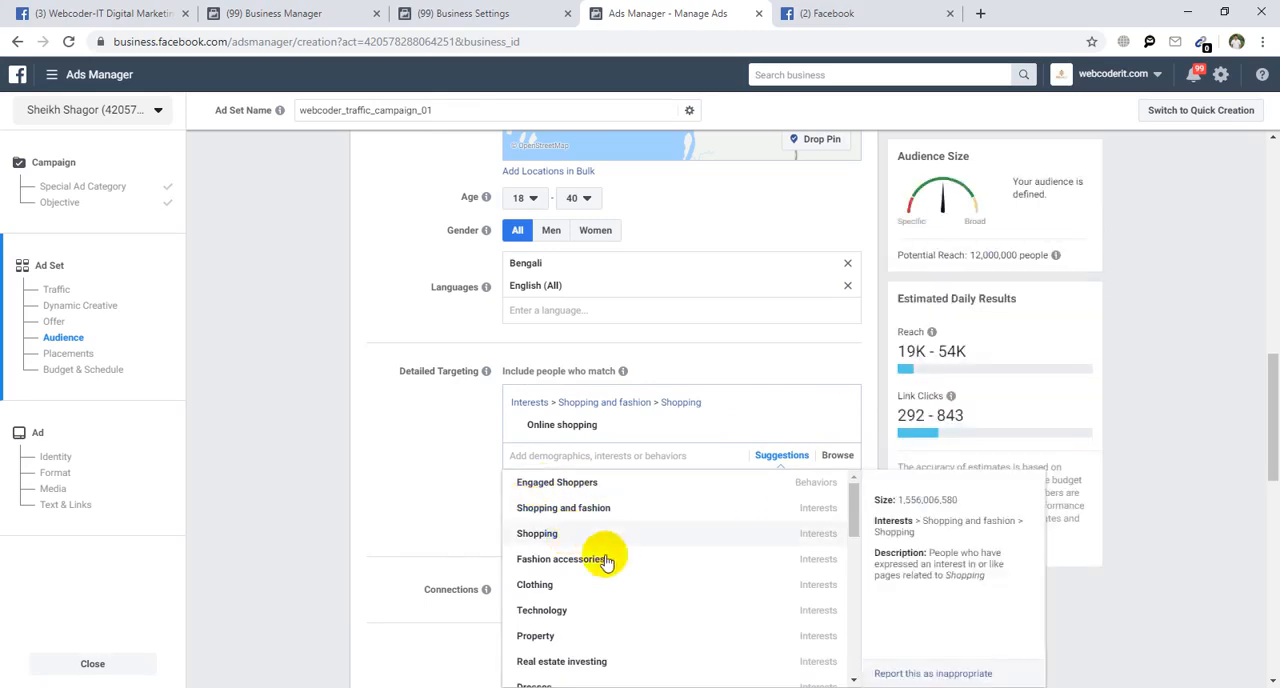
{"action": "left_click", "coordinate": [604, 556]}
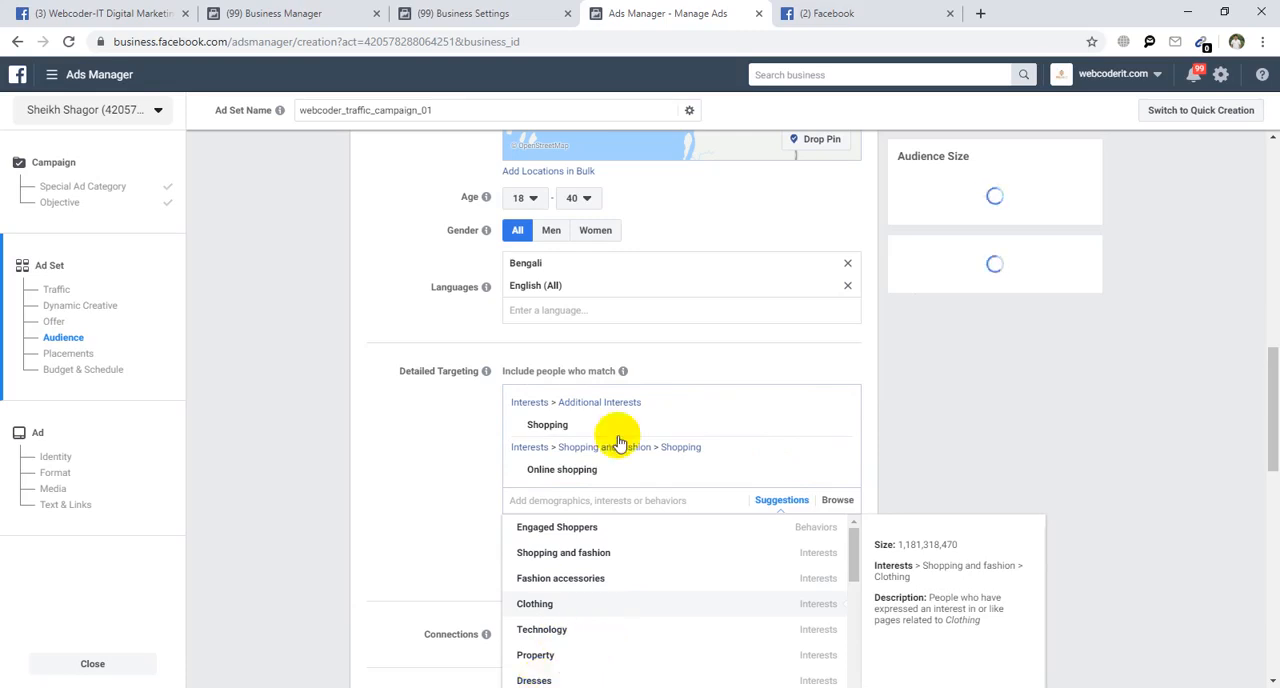
Check the sponsored Deligram post and add the Clothing, Technology, Dresses, Music and Music box interests to the detailed targeting.
{"action": "left_click", "coordinate": [845, 14]}
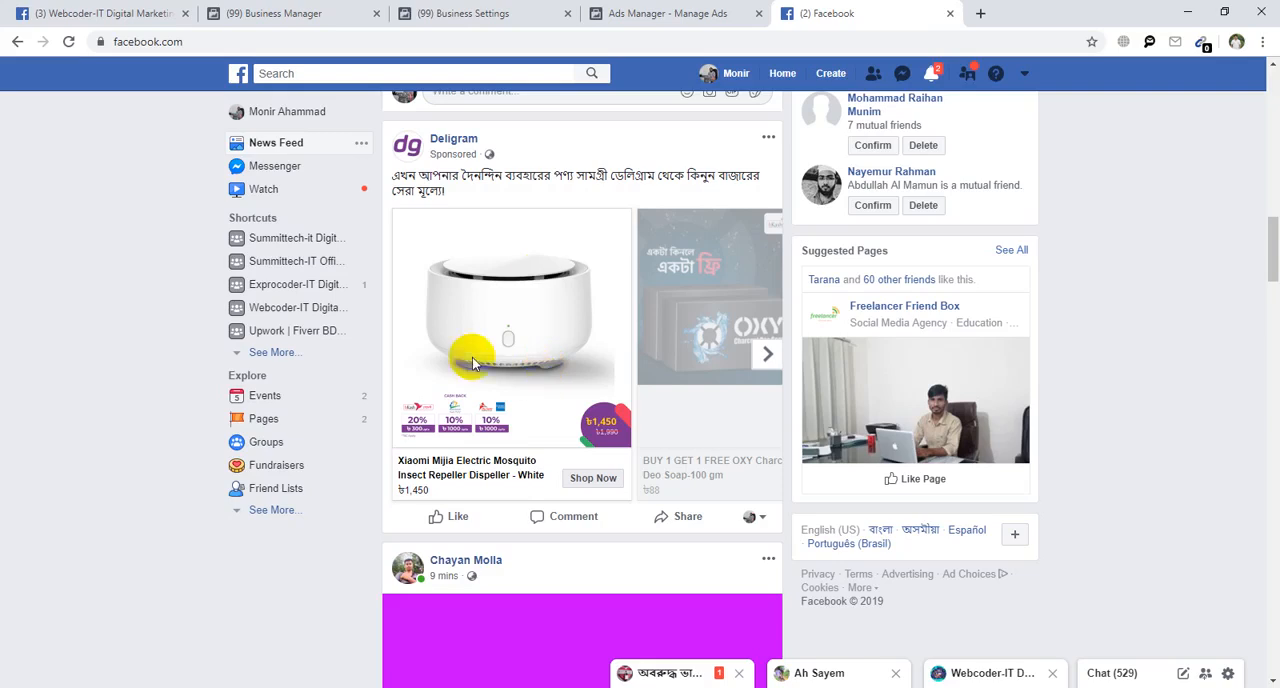
{"action": "left_click", "coordinate": [668, 10]}
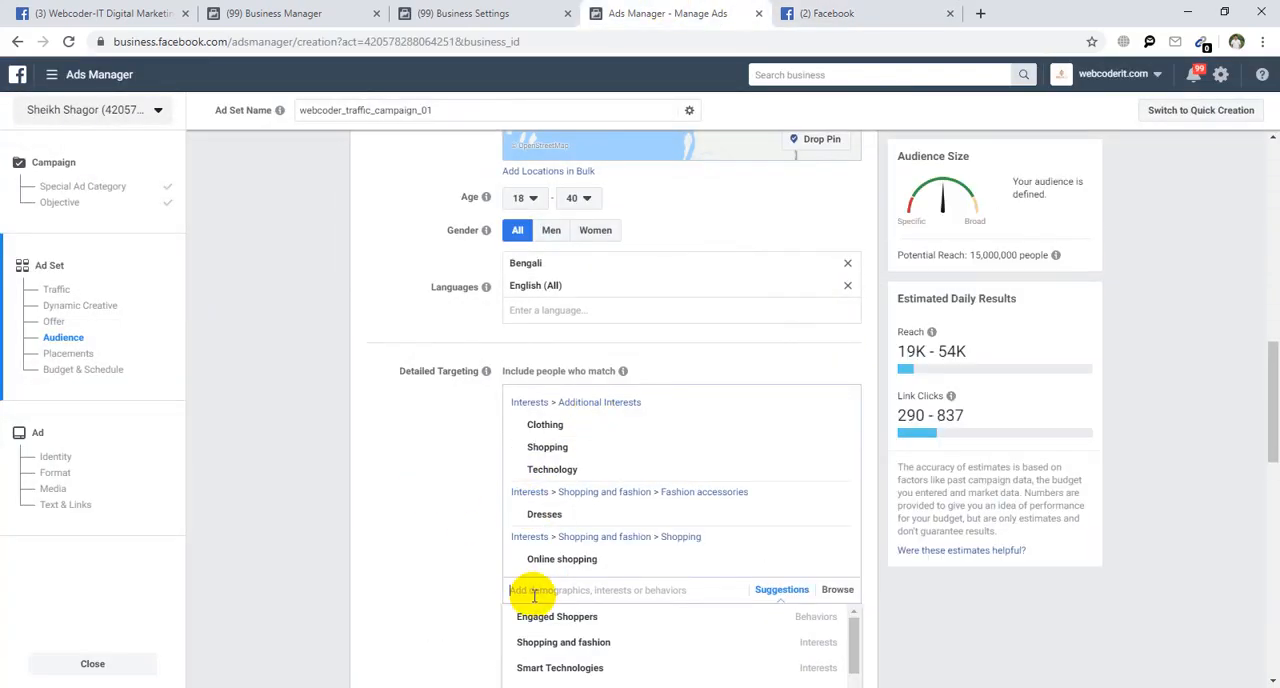
{"action": "type", "text": "music"}
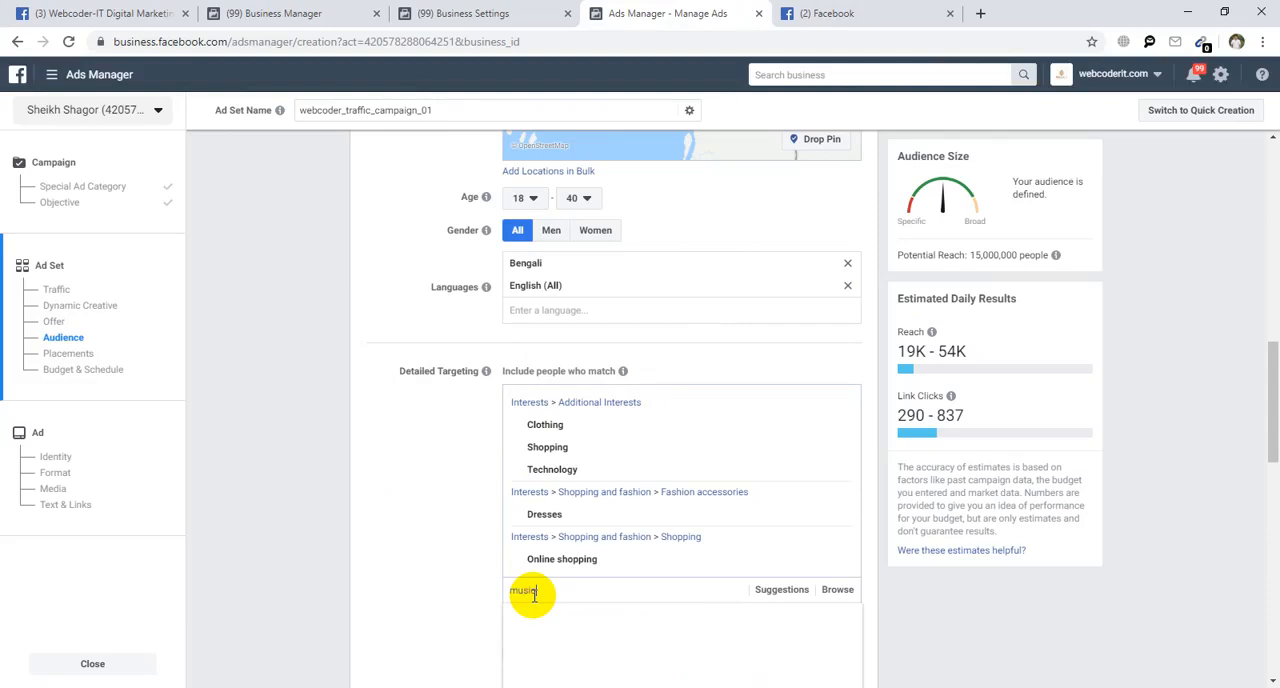
{"action": "scroll", "coordinate": [490, 620], "scroll_direction": "down", "scroll_amount": 1}
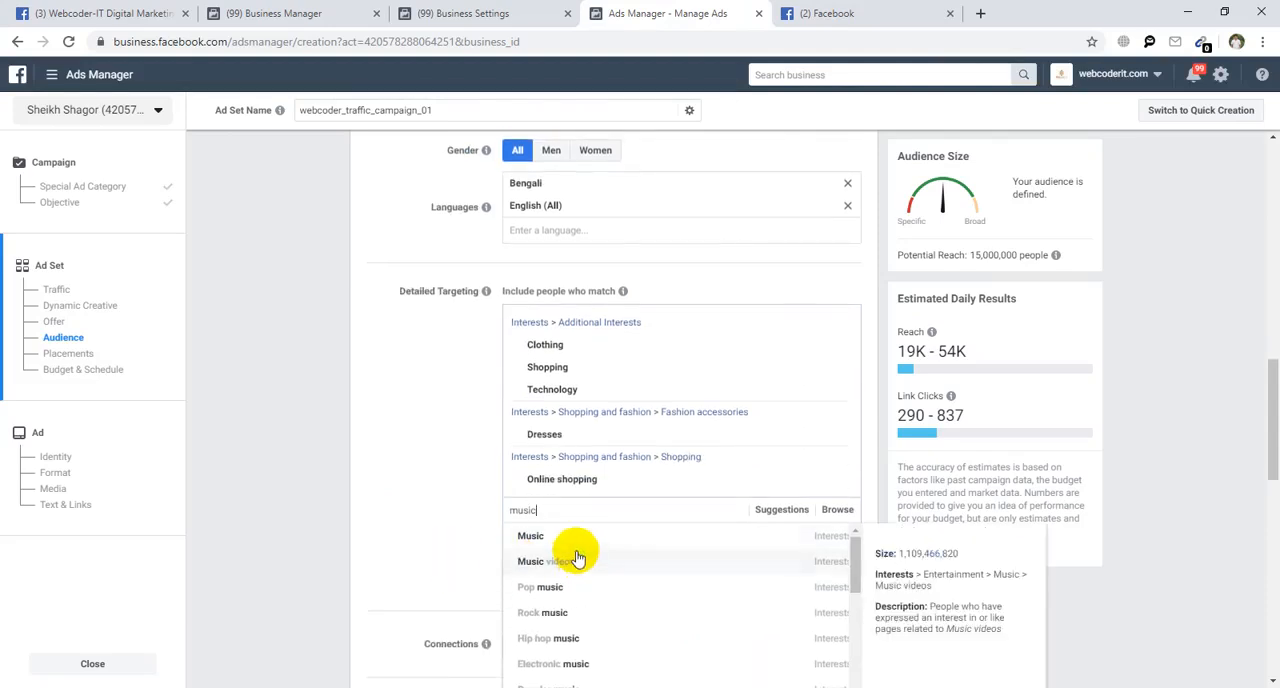
{"action": "left_click", "coordinate": [577, 540]}
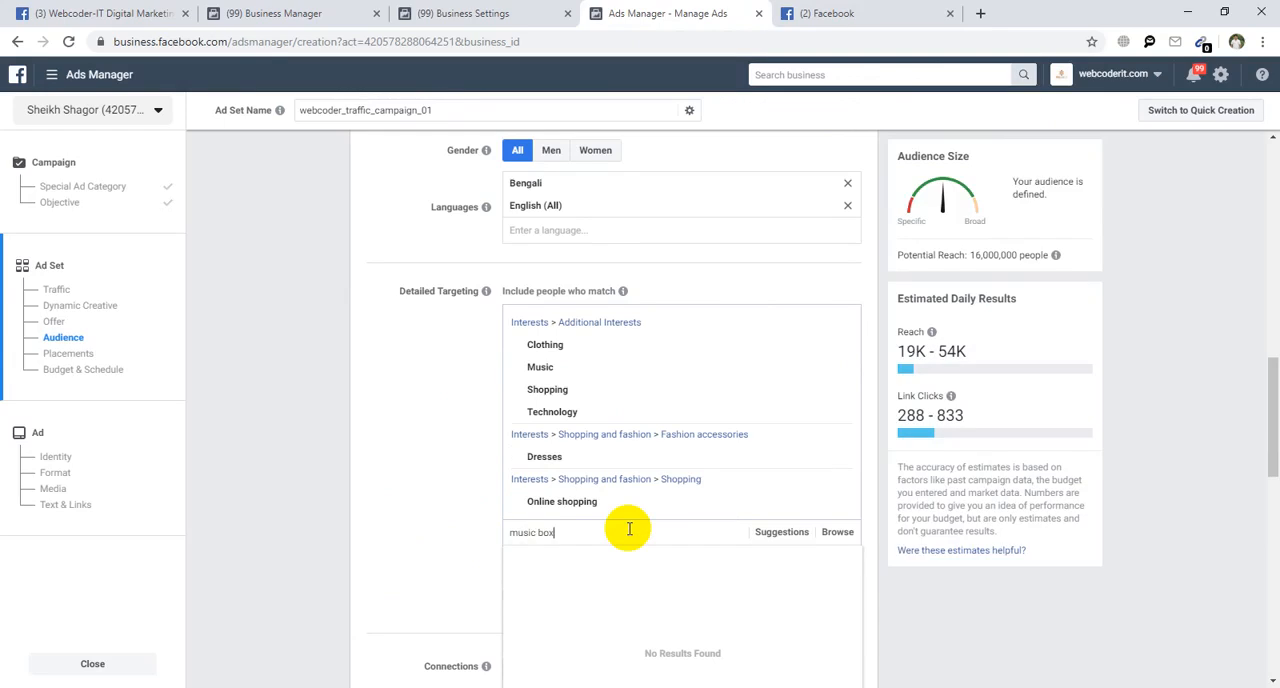
{"action": "type", "text": "music box"}
{"action": "left_click", "coordinate": [576, 557]}
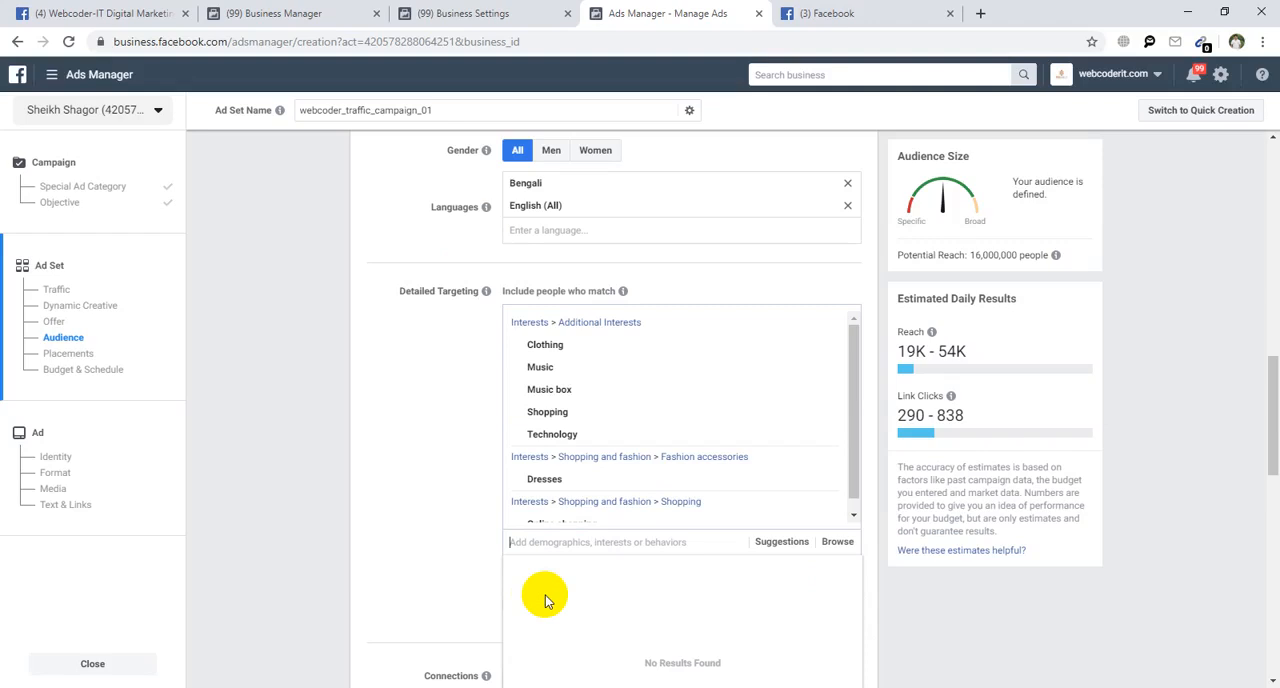
{"action": "scroll", "coordinate": [491, 523], "scroll_direction": "down", "scroll_amount": 3}
{"action": "left_click", "coordinate": [386, 287]}
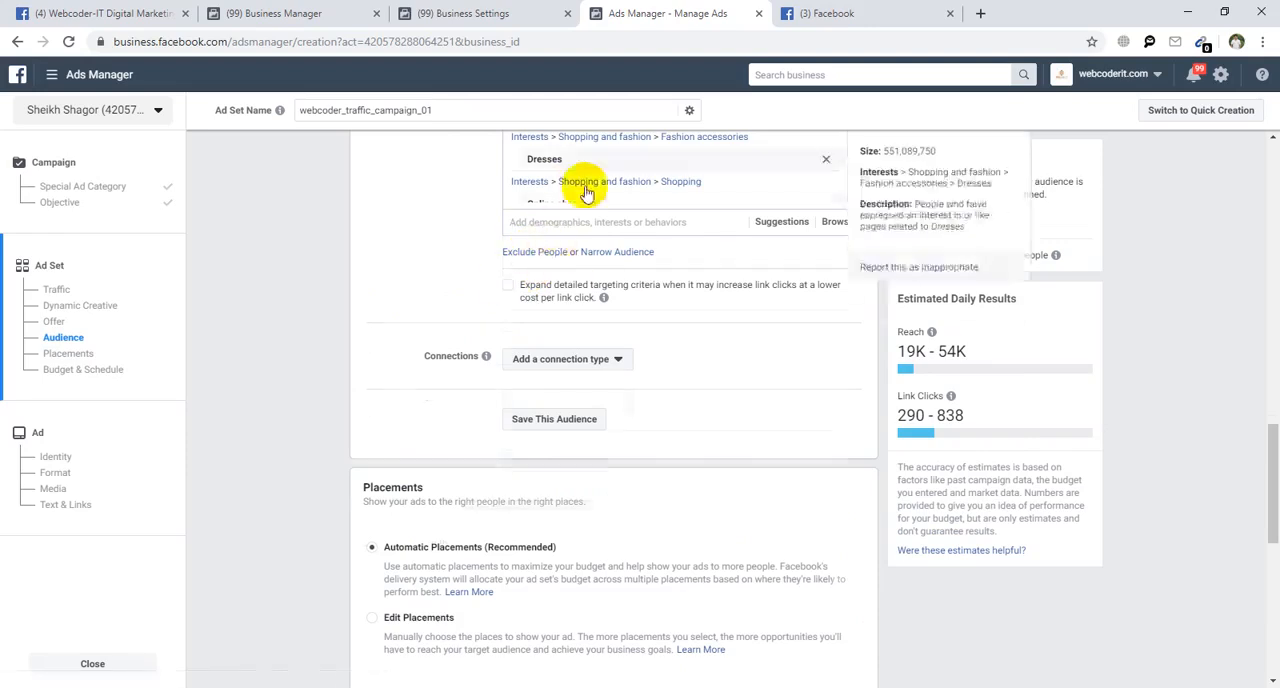
Allow detailed targeting criteria to expand when it may increase link clicks at a lower cost per link click.
{"action": "scroll", "coordinate": [557, 231], "scroll_direction": "up", "scroll_amount": 2}
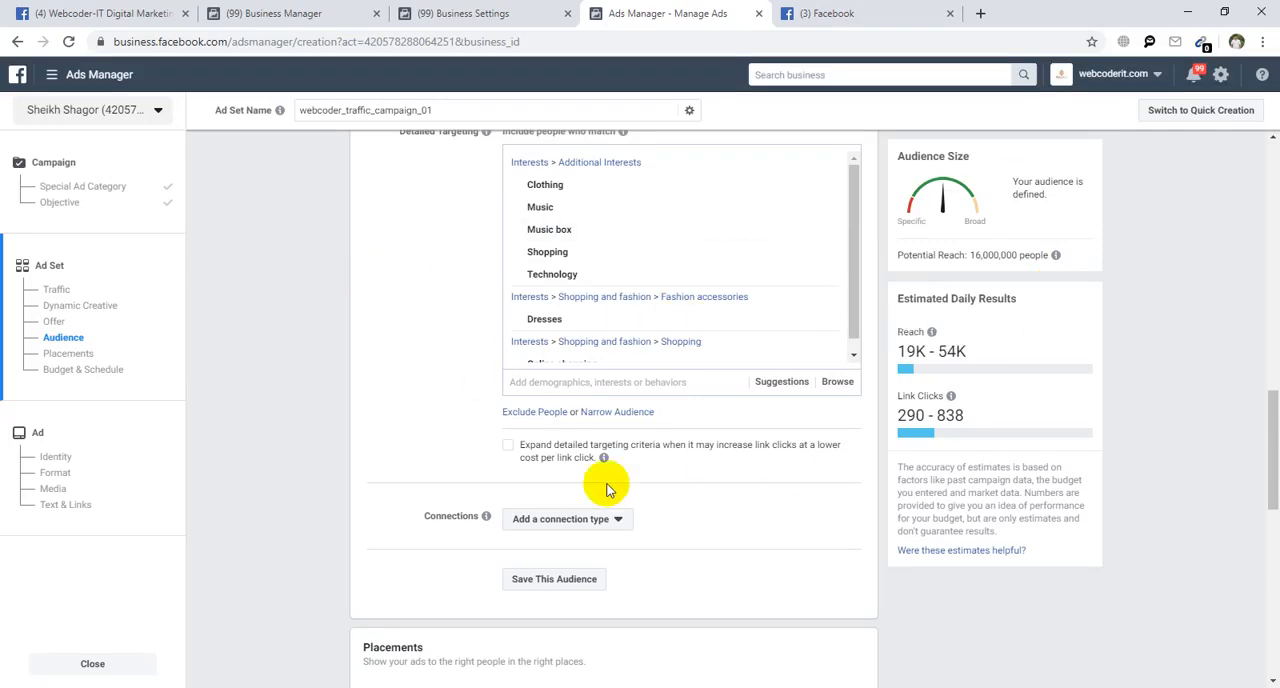
{"action": "mouse_move", "coordinate": [557, 189]}
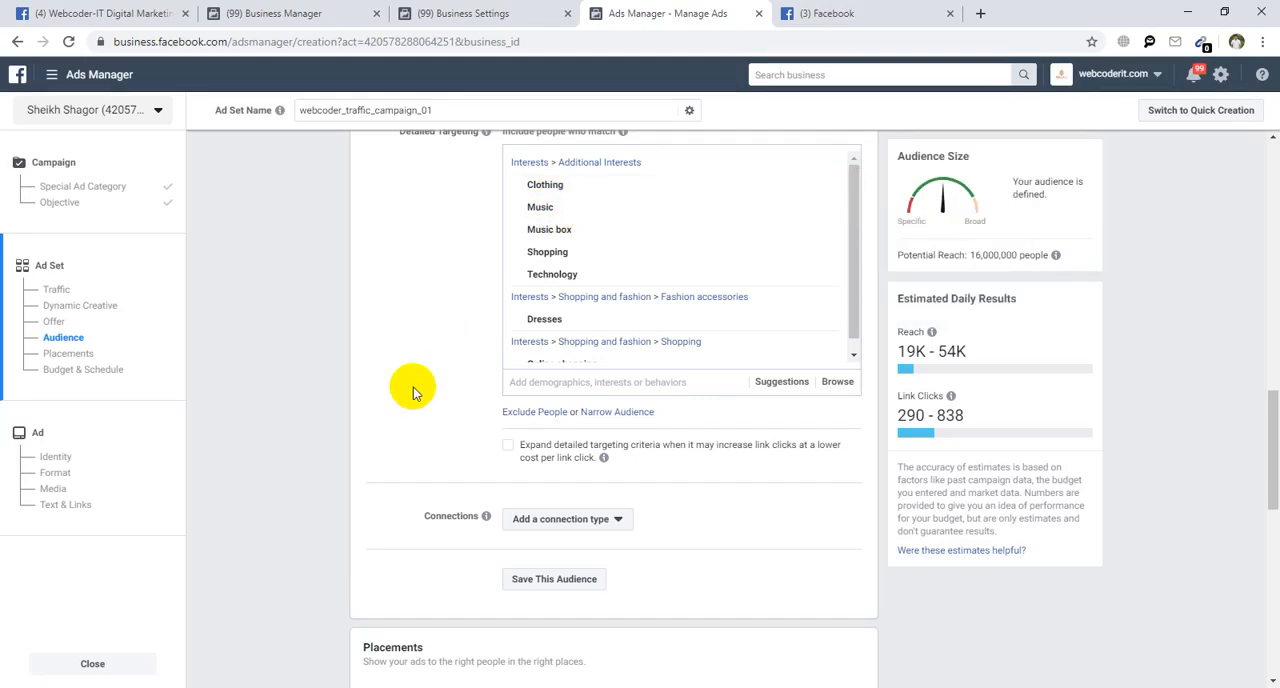
{"action": "left_click", "coordinate": [507, 446]}
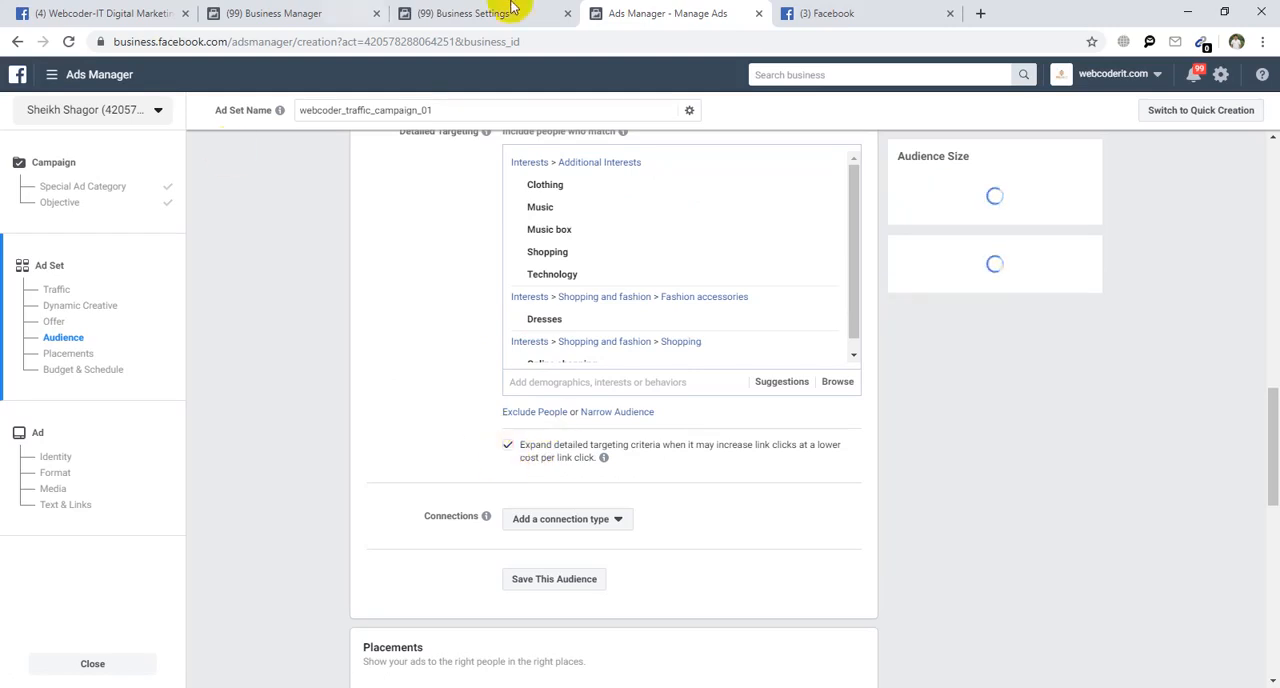
Examine the product page linked from the sponsored Deligram post on Facebook and return to the ad set in Ads Manager.
{"action": "left_click", "coordinate": [800, 13]}
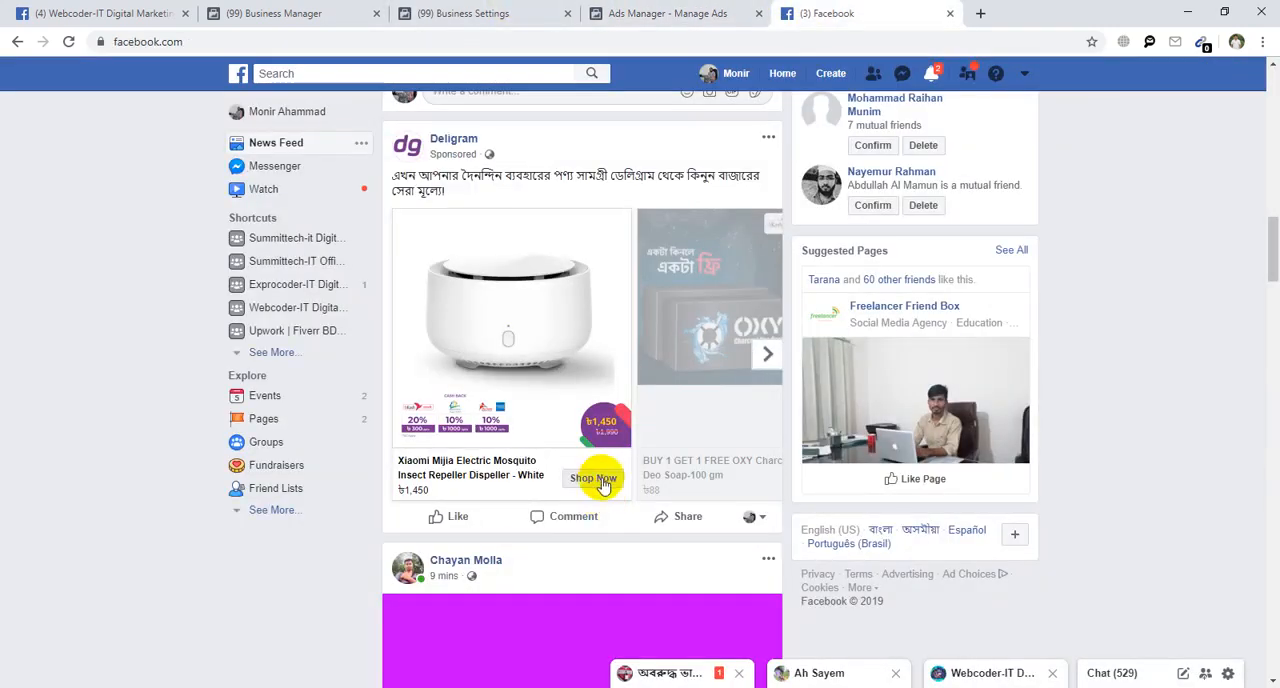
{"action": "left_click", "coordinate": [690, 8]}
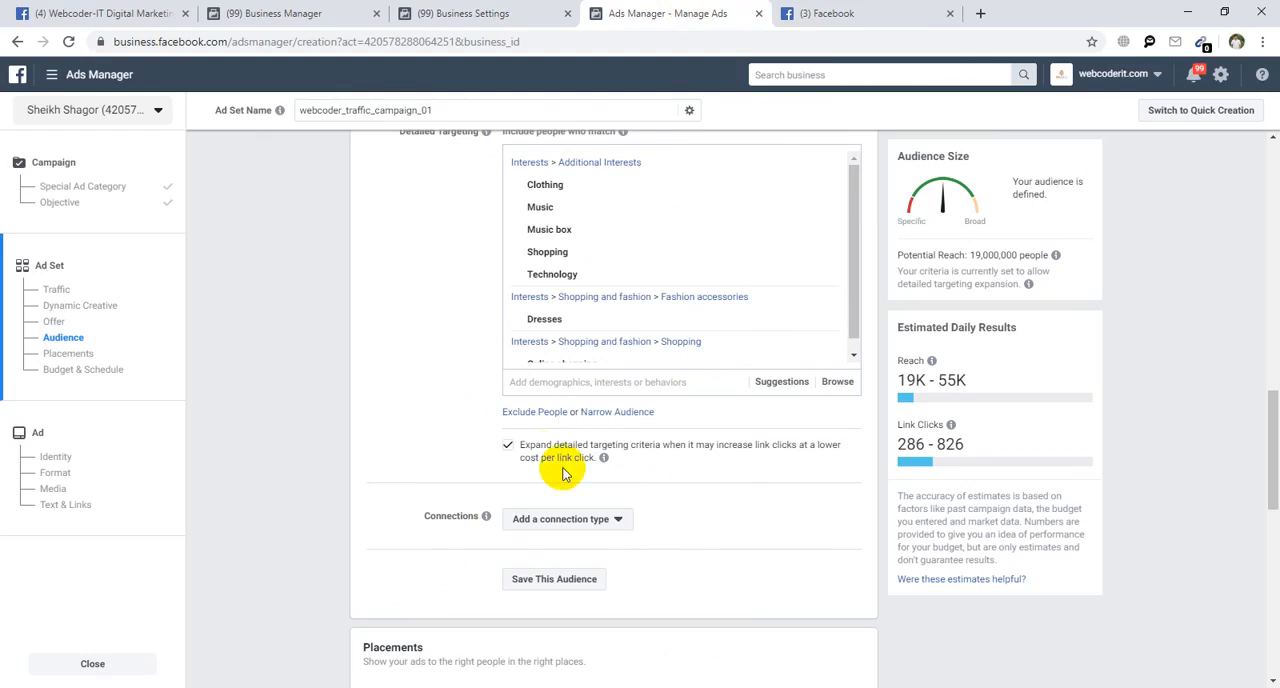
{"action": "left_click", "coordinate": [829, 13]}
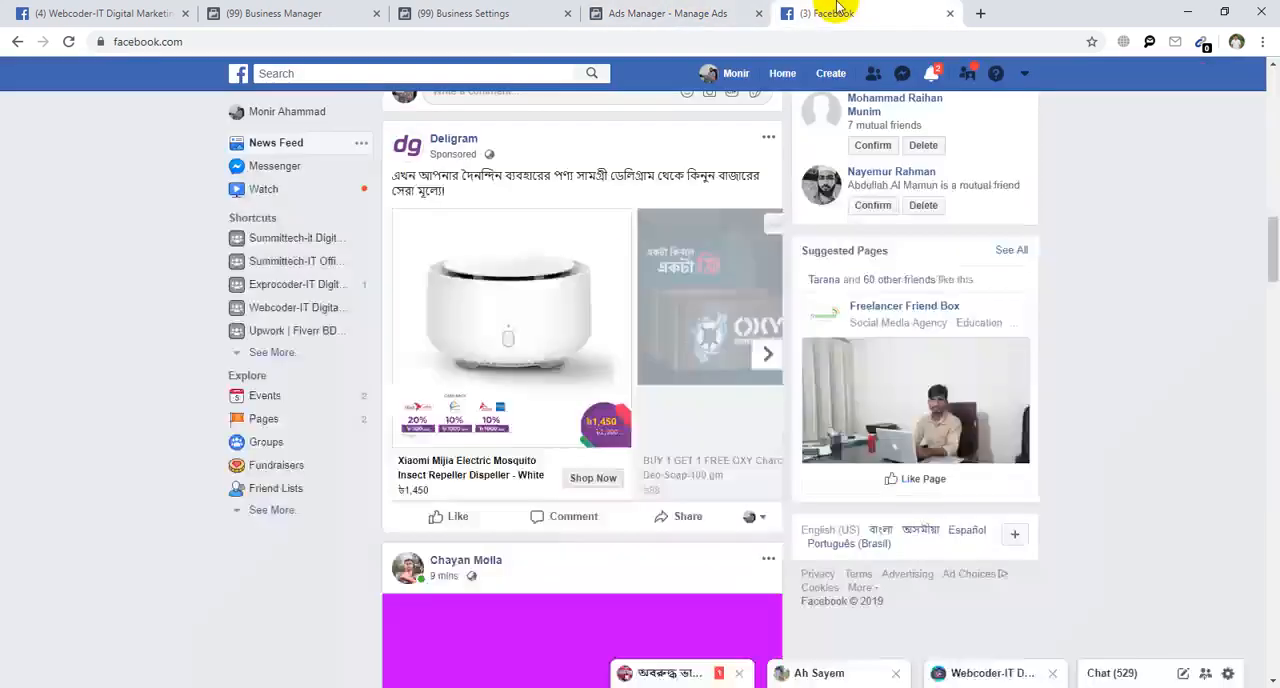
{"action": "right_click", "coordinate": [594, 476]}
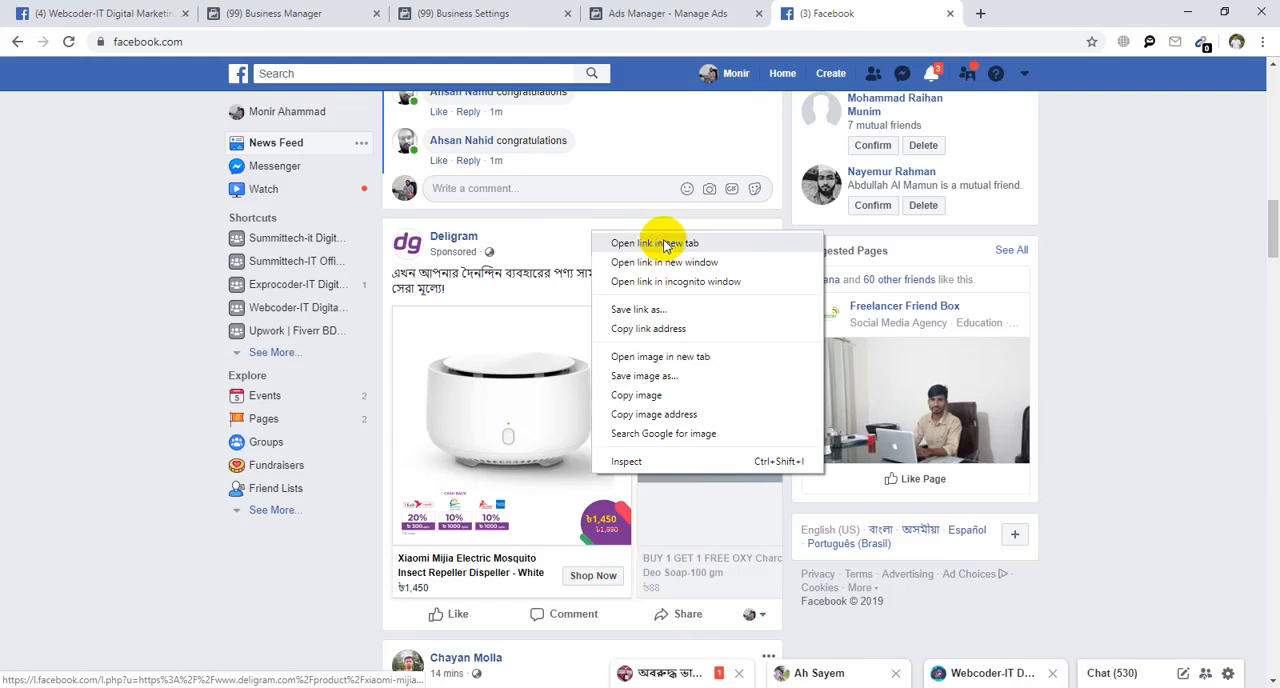
{"action": "left_click", "coordinate": [655, 243]}
{"action": "left_click", "coordinate": [966, 12]}
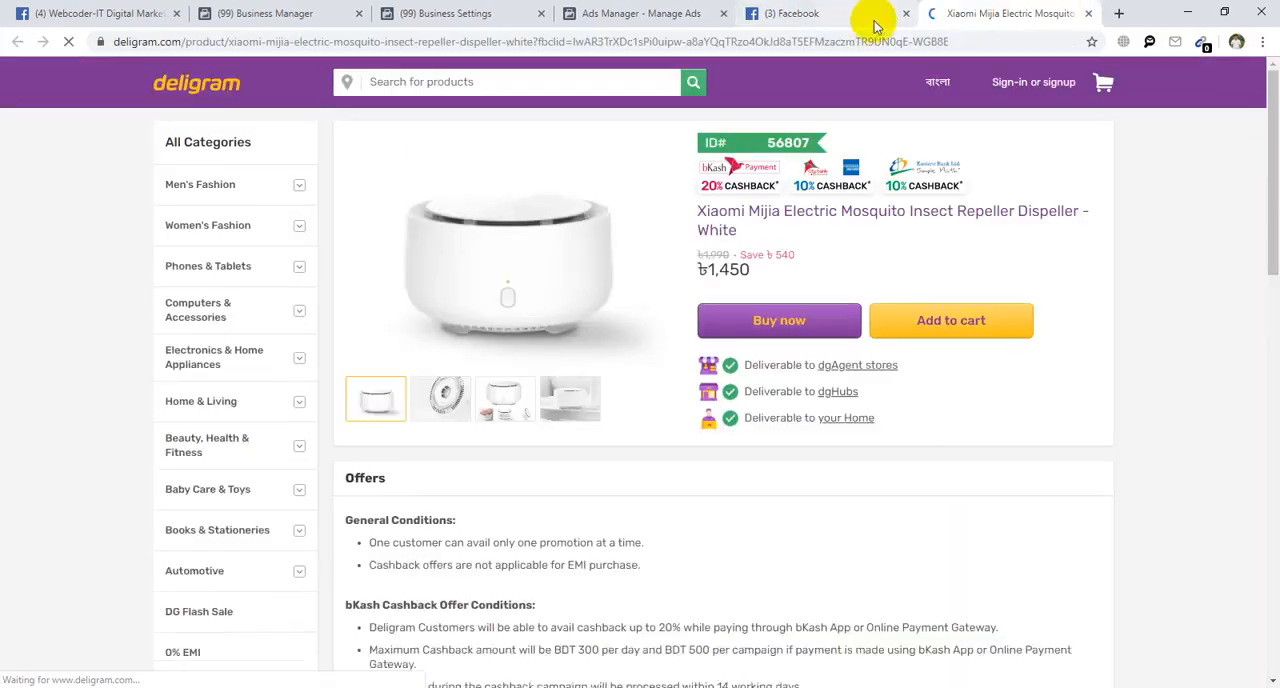
{"action": "left_click", "coordinate": [1088, 14]}
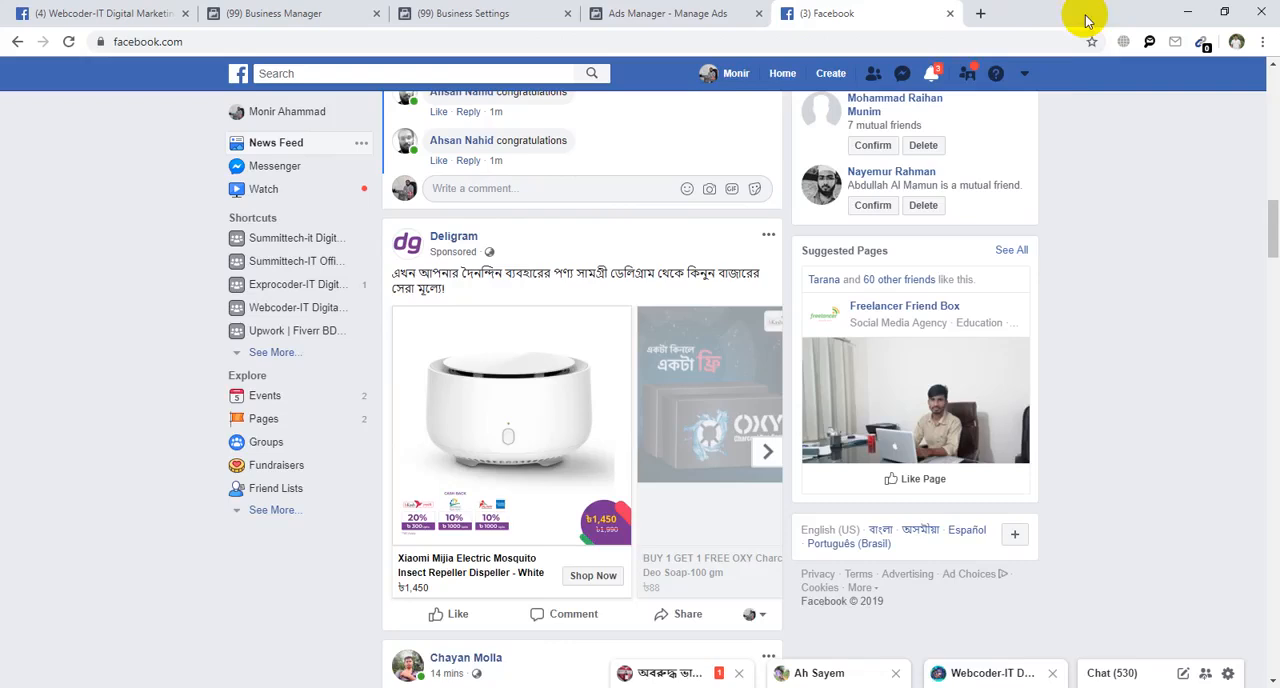
{"action": "left_click", "coordinate": [643, 14]}
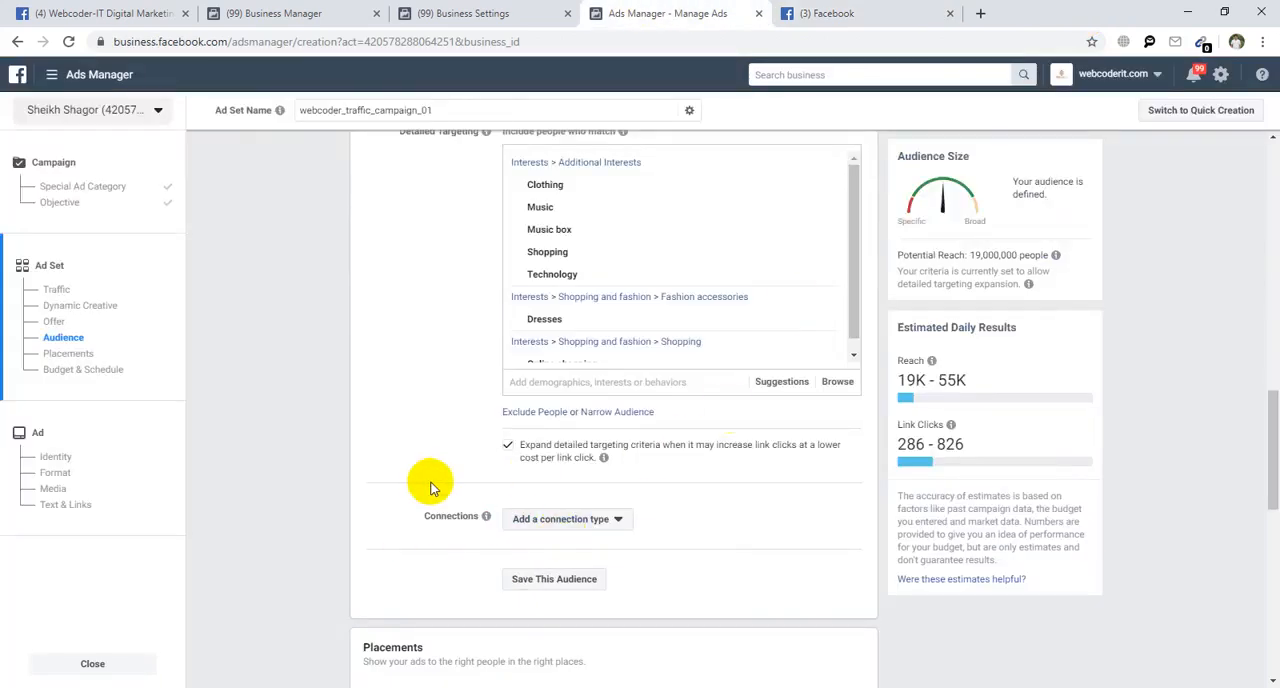
Review the available connection types for Facebook Pages, Apps and Events without choosing one.
{"action": "scroll", "coordinate": [450, 462], "scroll_direction": "down", "scroll_amount": 2}
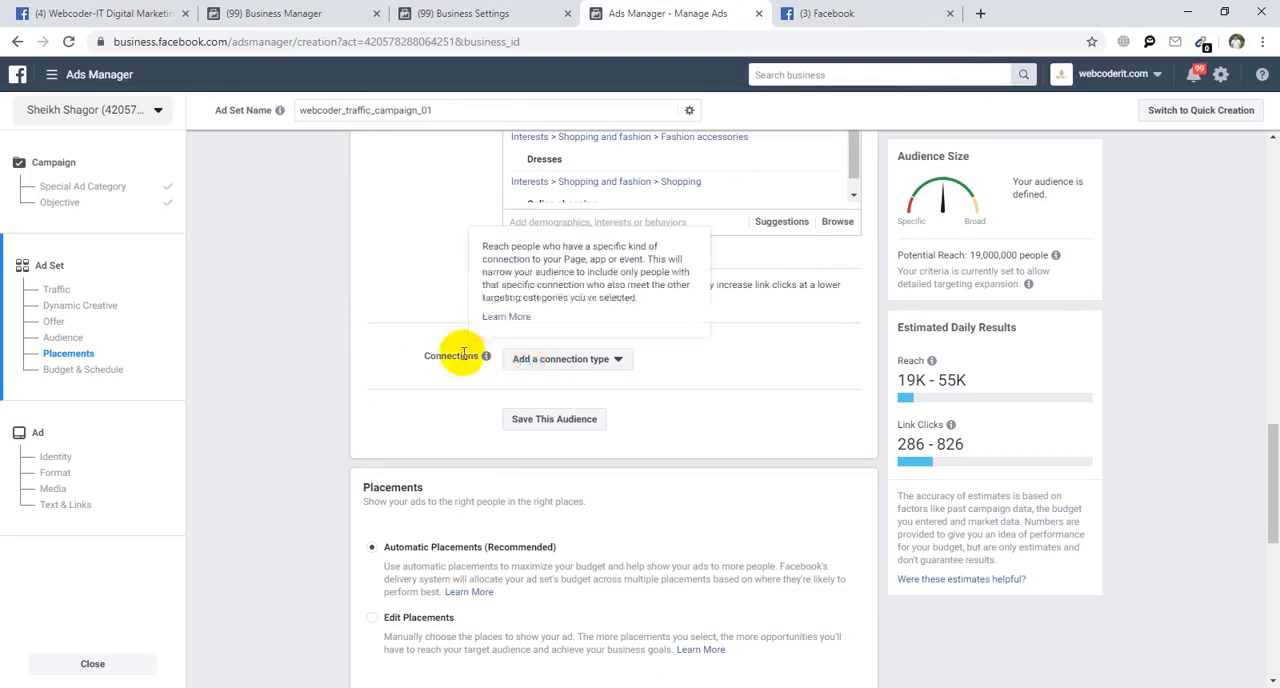
{"action": "left_click", "coordinate": [563, 362]}
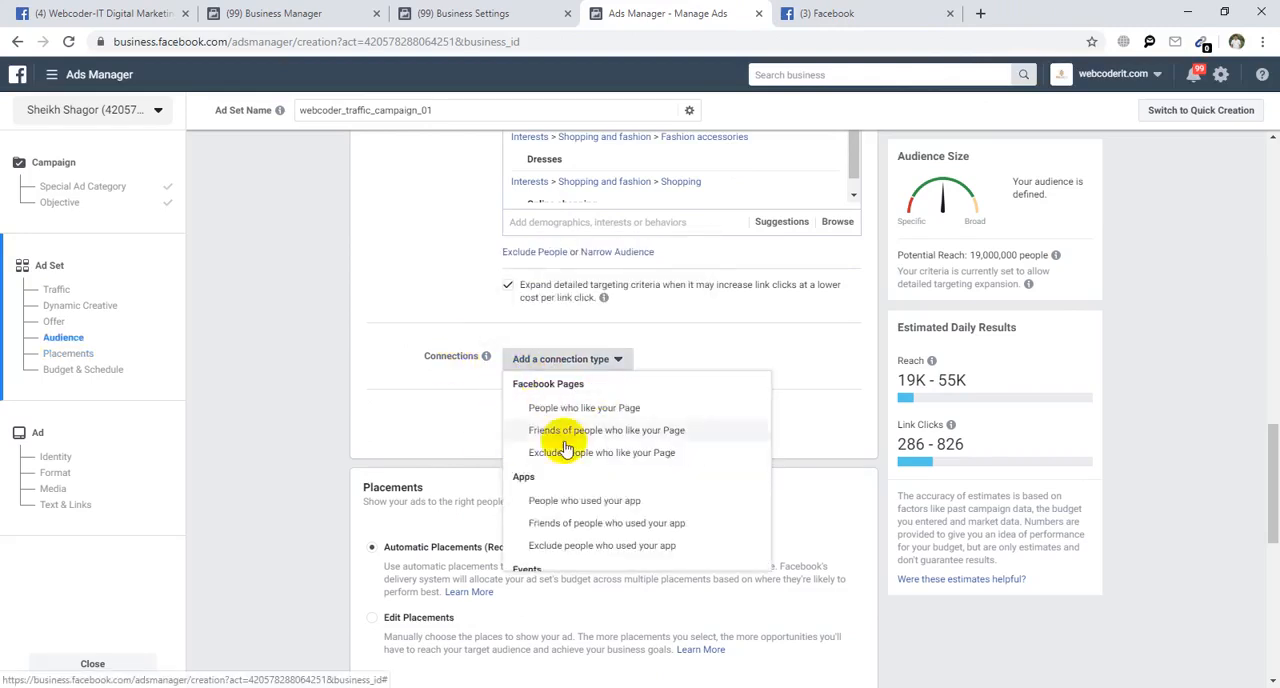
{"action": "scroll", "coordinate": [618, 520], "scroll_direction": "down", "scroll_amount": 1}
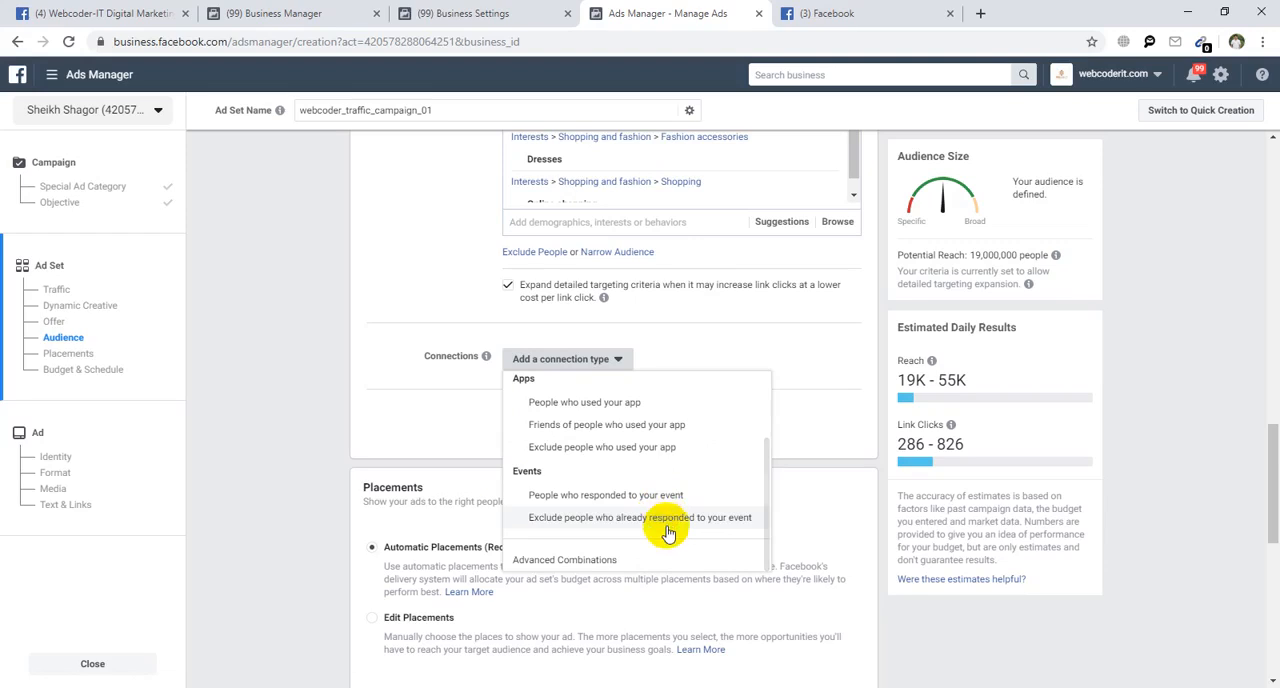
{"action": "scroll", "coordinate": [612, 530], "scroll_direction": "up", "scroll_amount": 1}
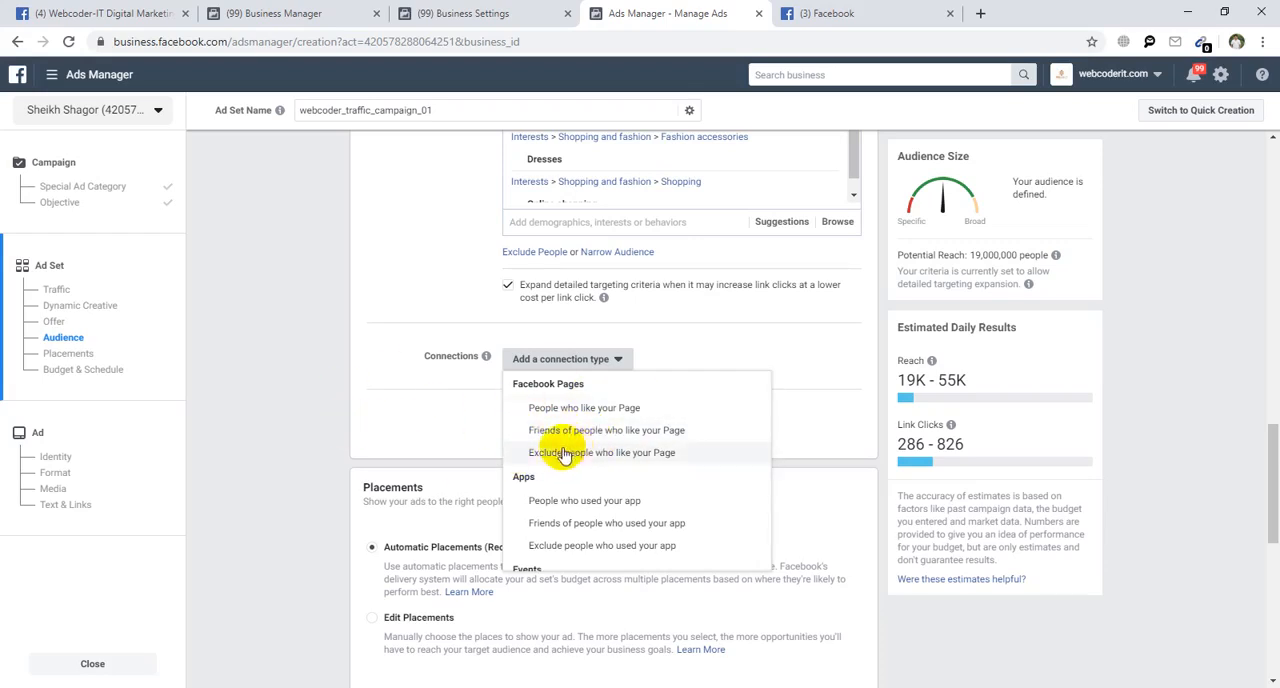
{"action": "left_click", "coordinate": [373, 394]}
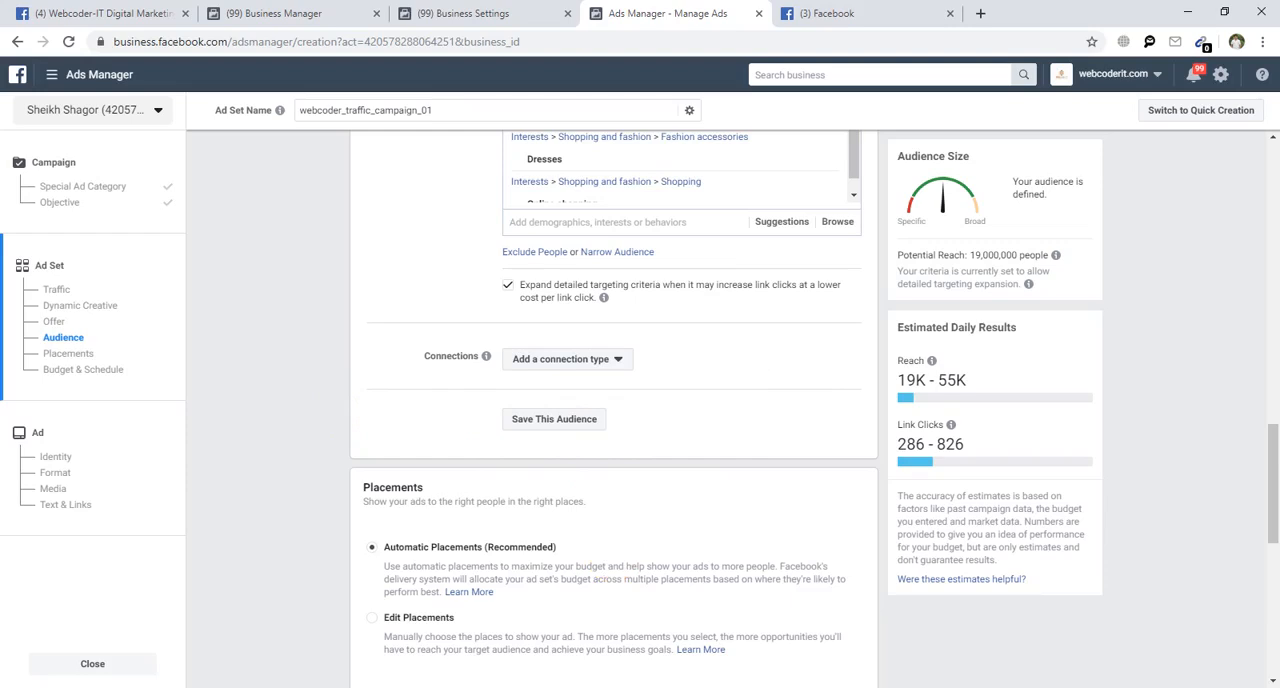
Compare the ad set's Placements section with where ads appear on the Facebook news feed page and return to Ads Manager.
{"action": "scroll", "coordinate": [594, 446], "scroll_direction": "down", "scroll_amount": 2}
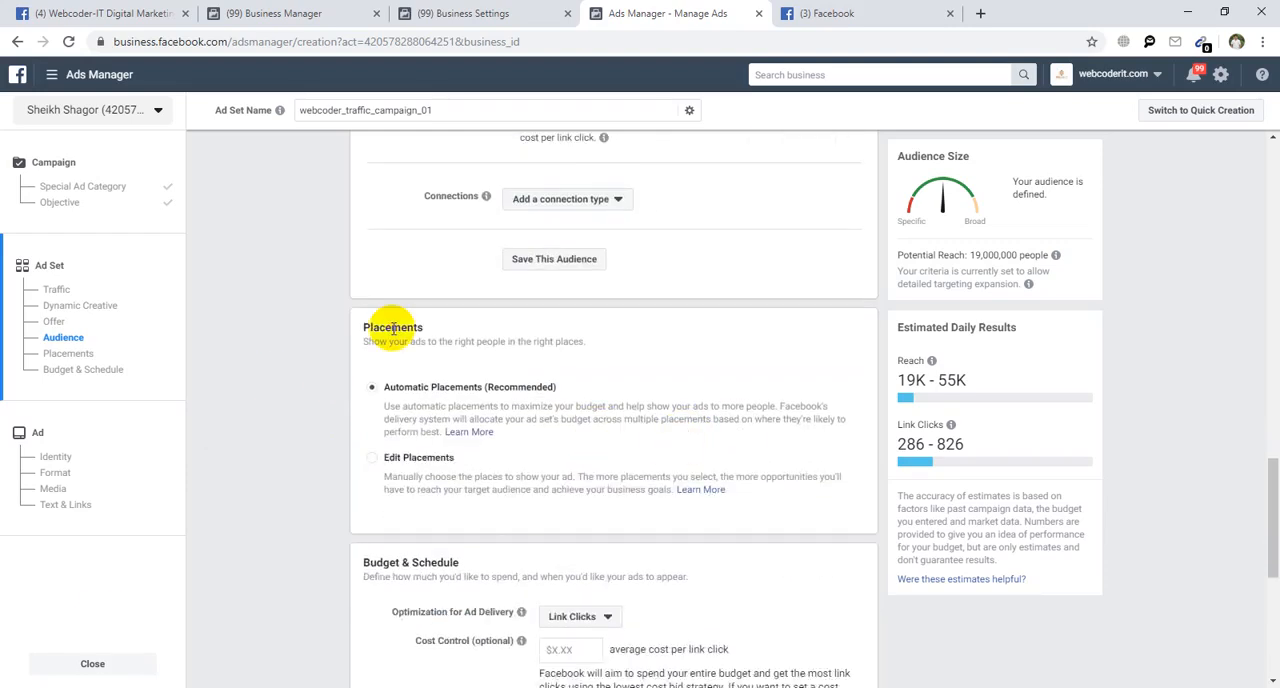
{"action": "double_click", "coordinate": [393, 328]}
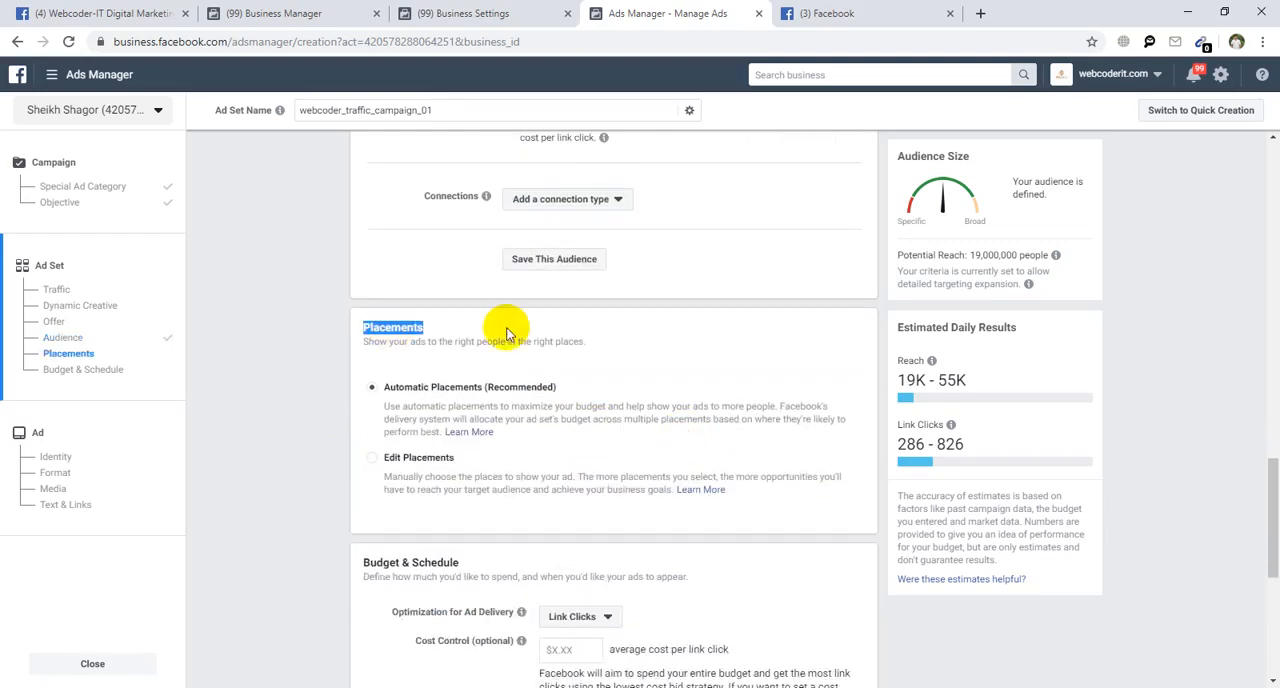
{"action": "left_click", "coordinate": [286, 433]}
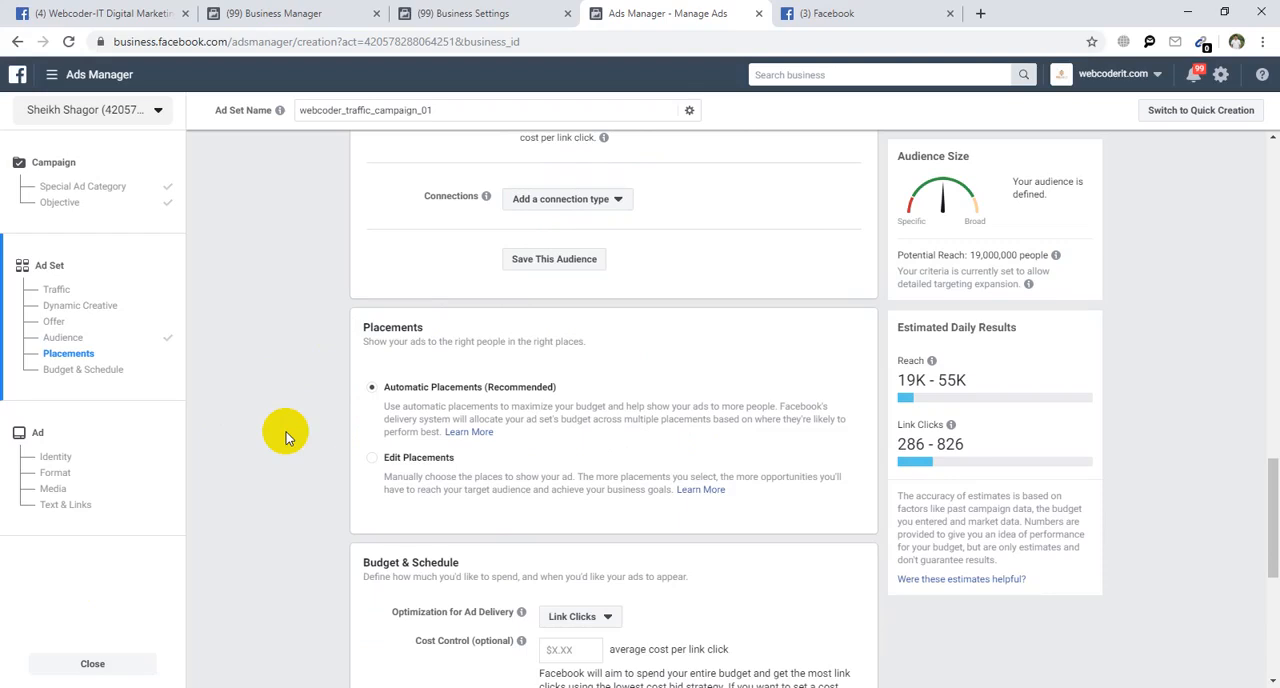
{"action": "left_click", "coordinate": [850, 12]}
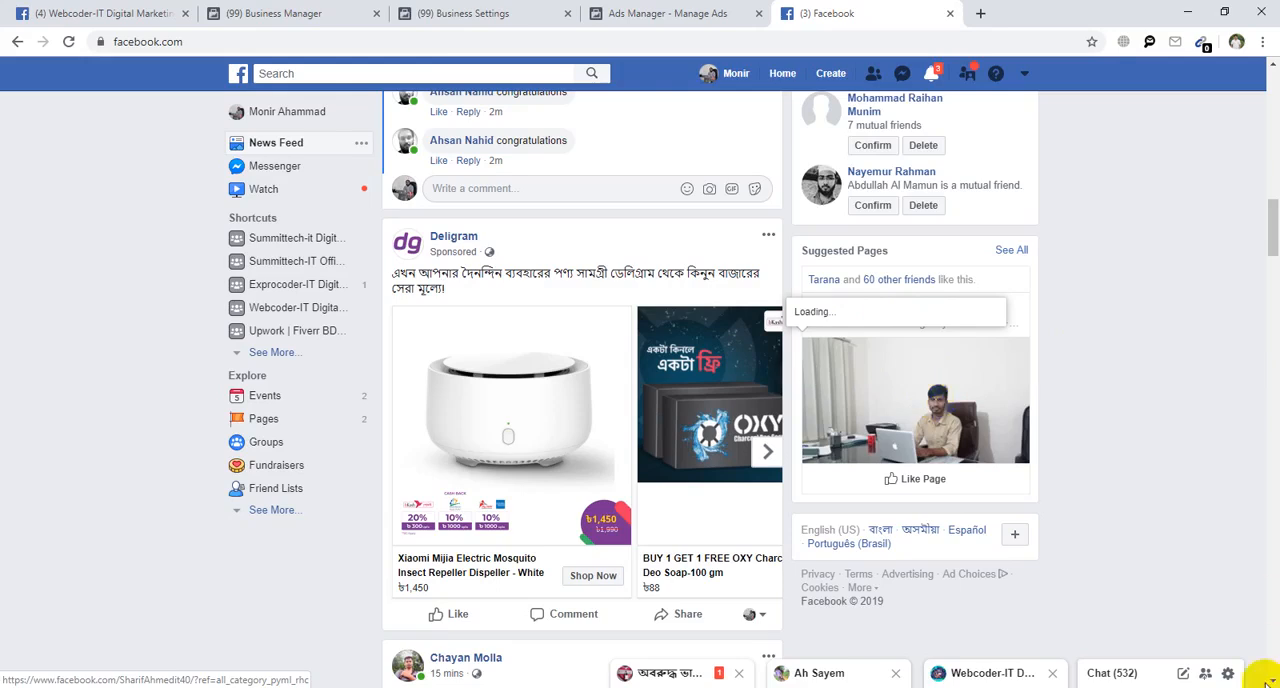
{"action": "left_click", "coordinate": [632, 12]}
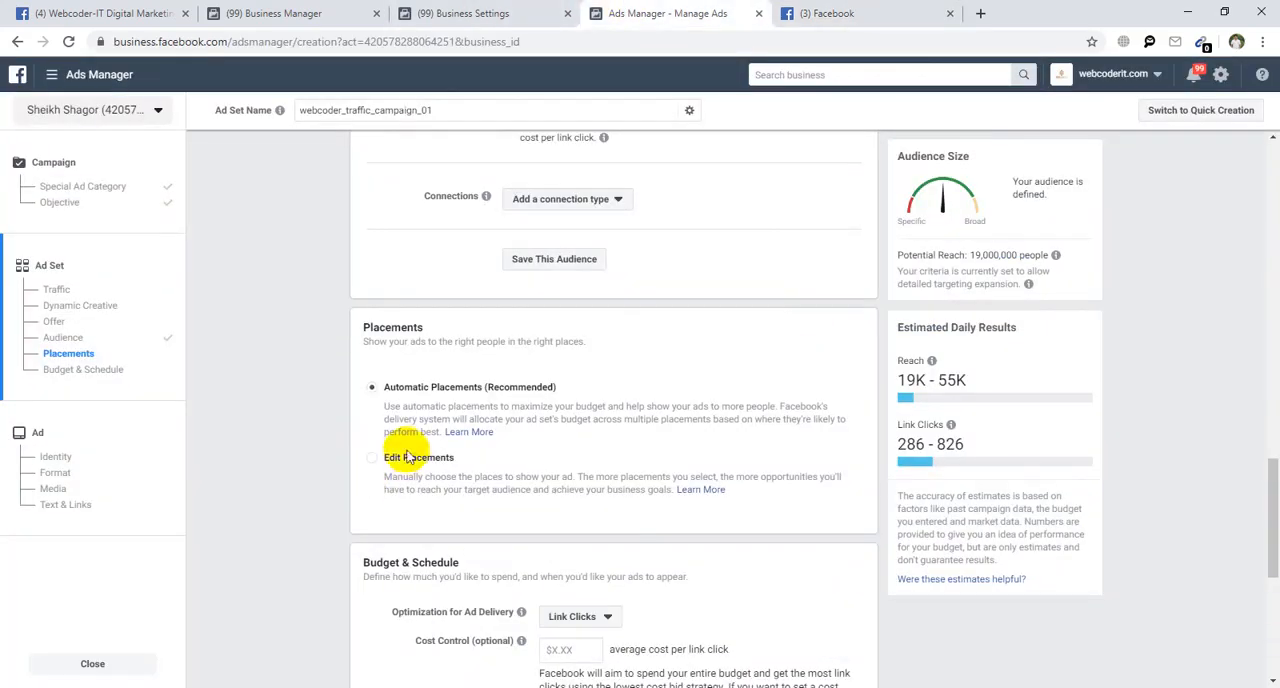
Try manual placements limited to the Instagram platform, review the placement list, and switch back to Automatic Placements.
{"action": "left_click", "coordinate": [370, 458]}
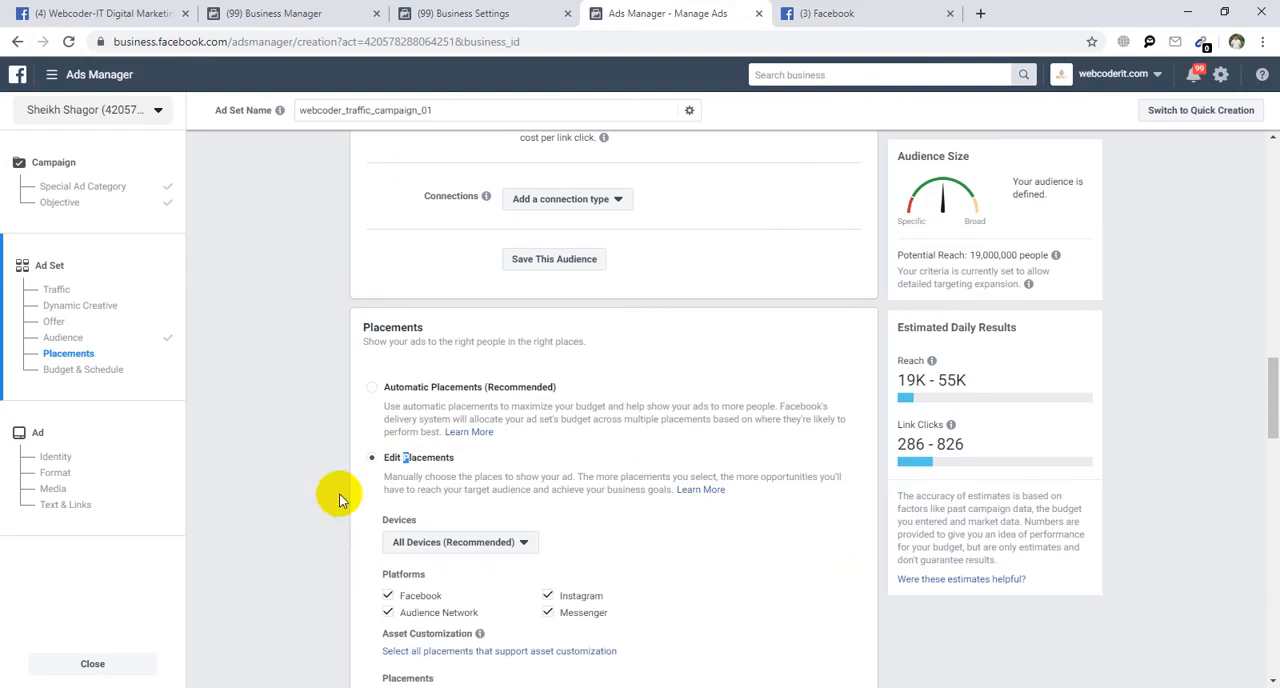
{"action": "scroll", "coordinate": [337, 517], "scroll_direction": "down", "scroll_amount": 3}
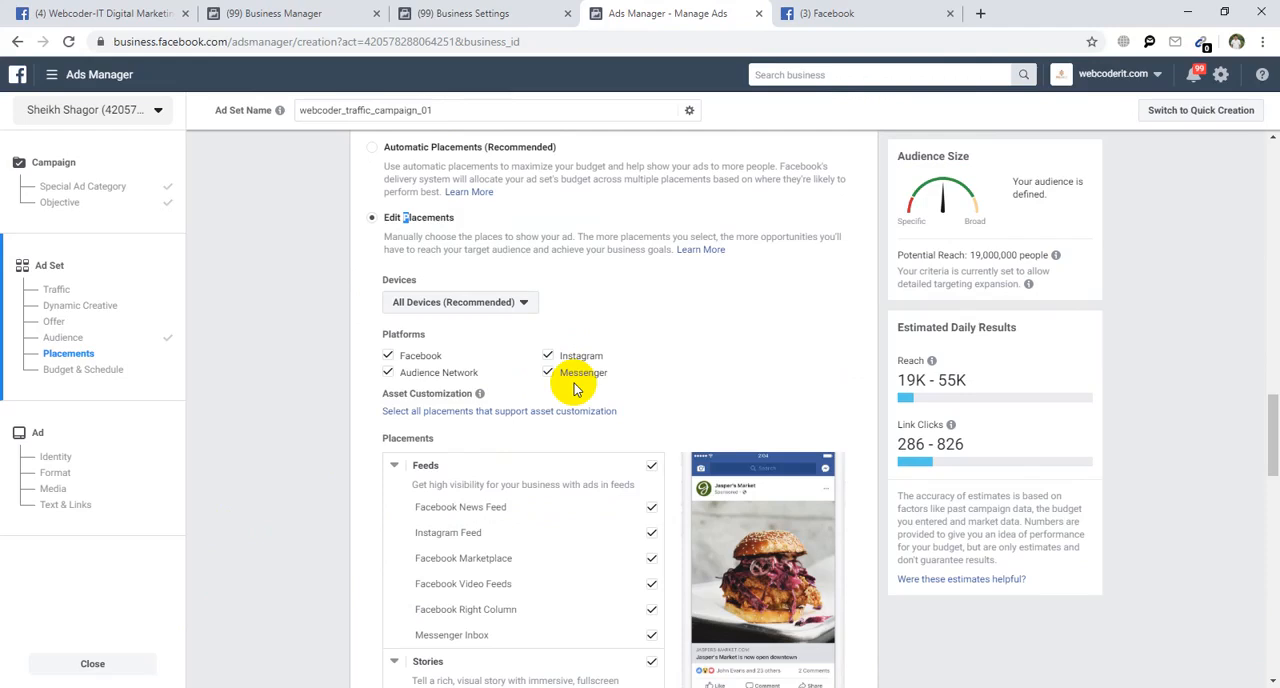
{"action": "scroll", "coordinate": [520, 490], "scroll_direction": "down", "scroll_amount": 2}
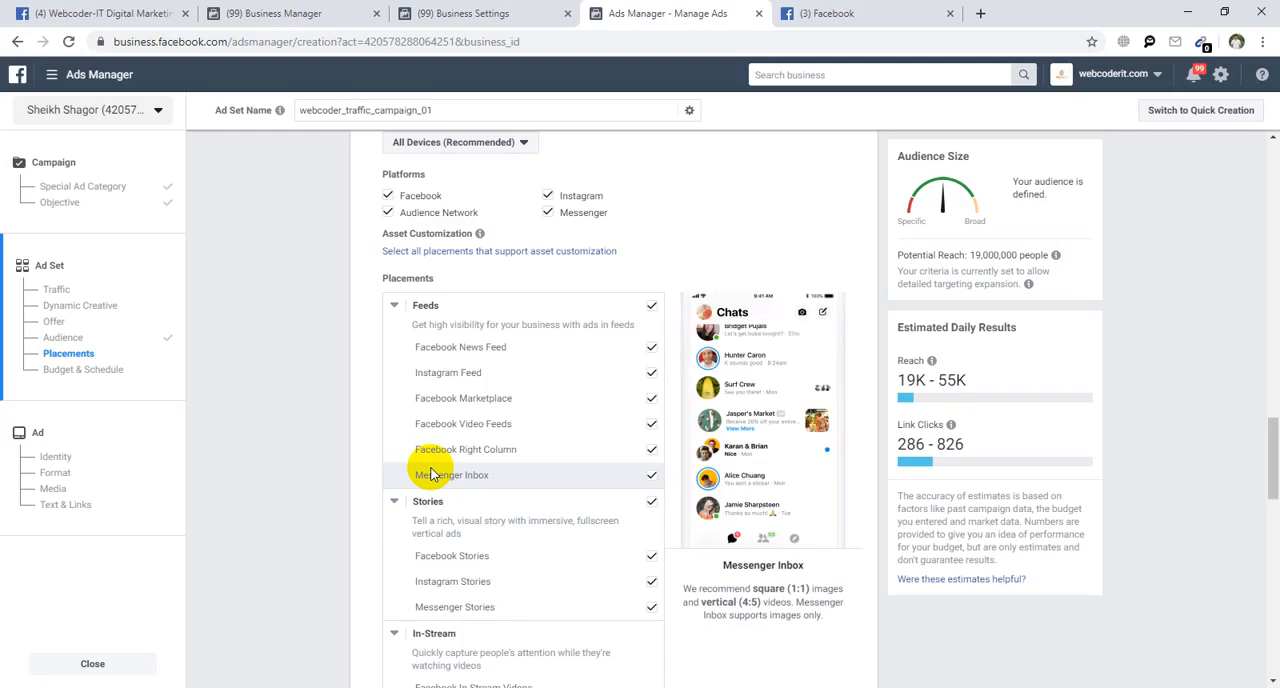
{"action": "scroll", "coordinate": [432, 475], "scroll_direction": "up", "scroll_amount": 1}
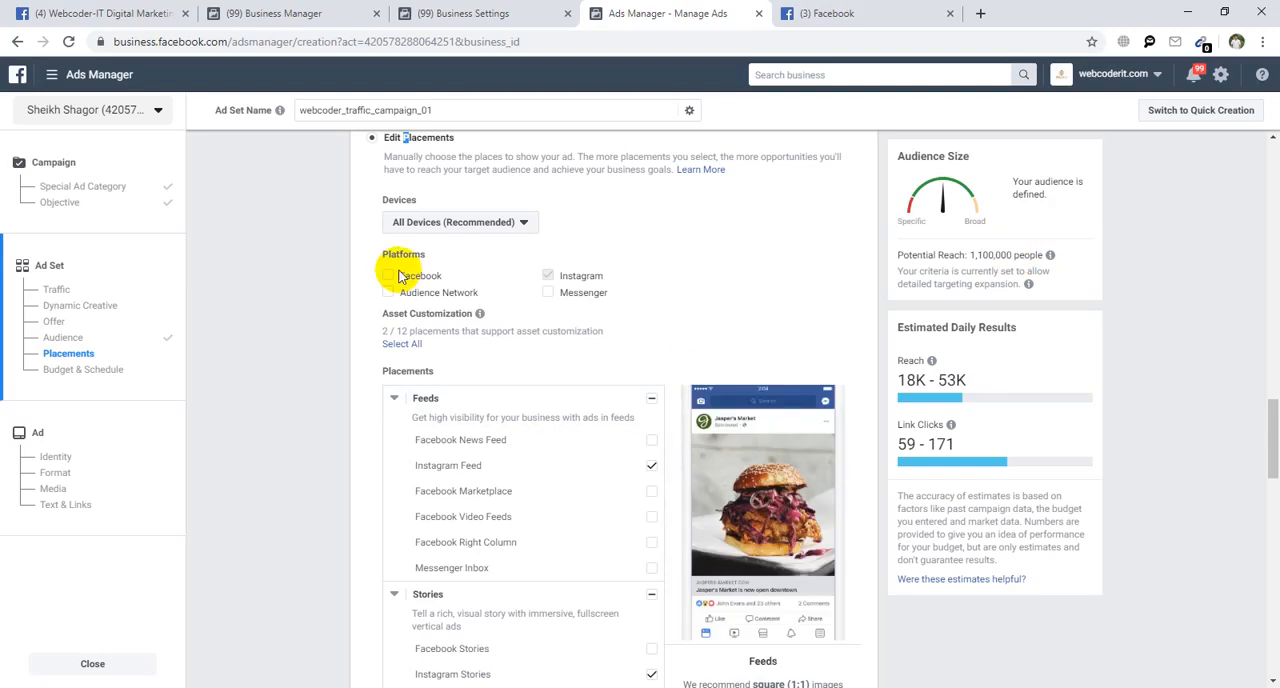
{"action": "scroll", "coordinate": [400, 278], "scroll_direction": "down", "scroll_amount": 2}
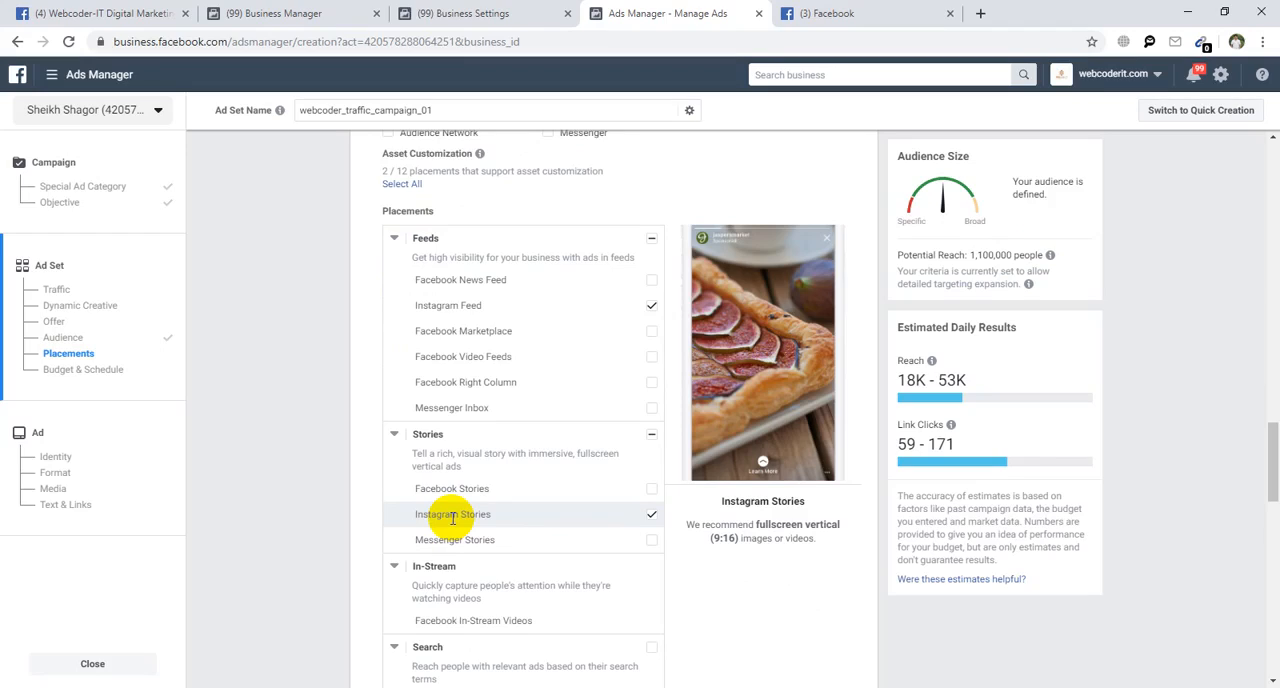
{"action": "scroll", "coordinate": [443, 514], "scroll_direction": "up", "scroll_amount": 4}
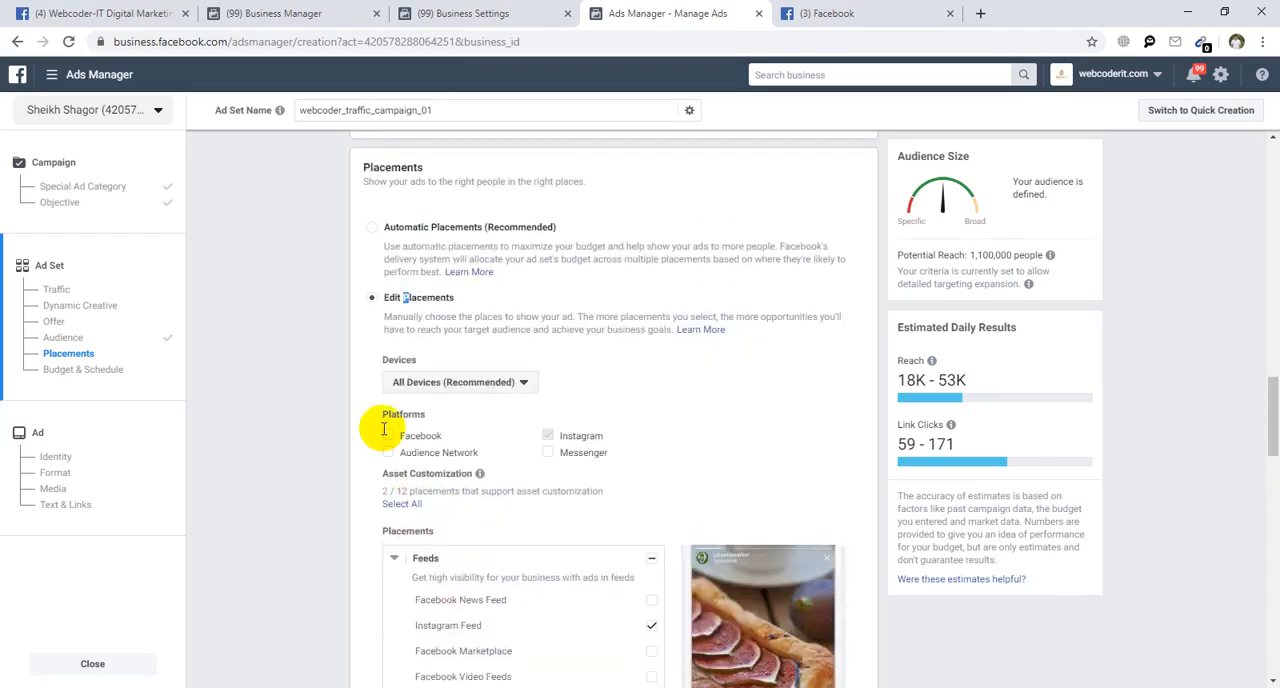
{"action": "left_click", "coordinate": [372, 232]}
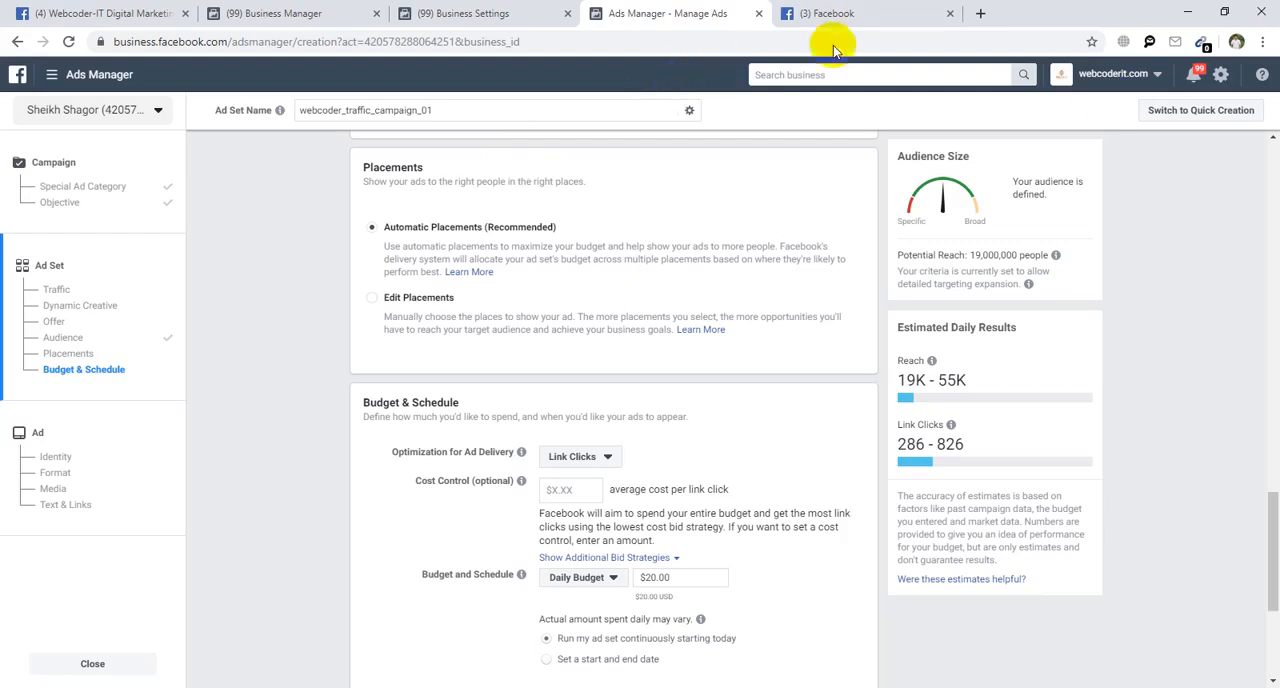
{"action": "scroll", "coordinate": [391, 471], "scroll_direction": "down", "scroll_amount": 2}
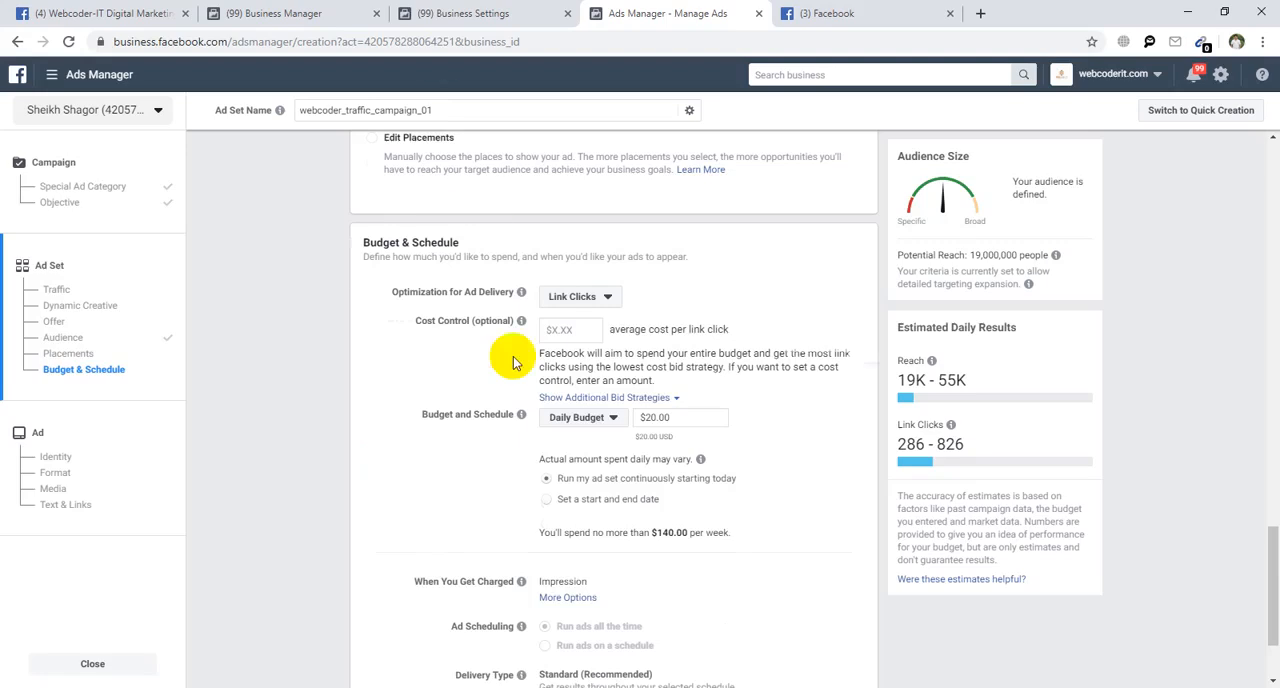
Review the Optimization for Ad Delivery choices in Budget & Schedule and compare them with the Shop Now link of the sponsored Deligram post.
{"action": "scroll", "coordinate": [503, 297], "scroll_direction": "up", "scroll_amount": 2}
{"action": "scroll", "coordinate": [498, 375], "scroll_direction": "down", "scroll_amount": 2}
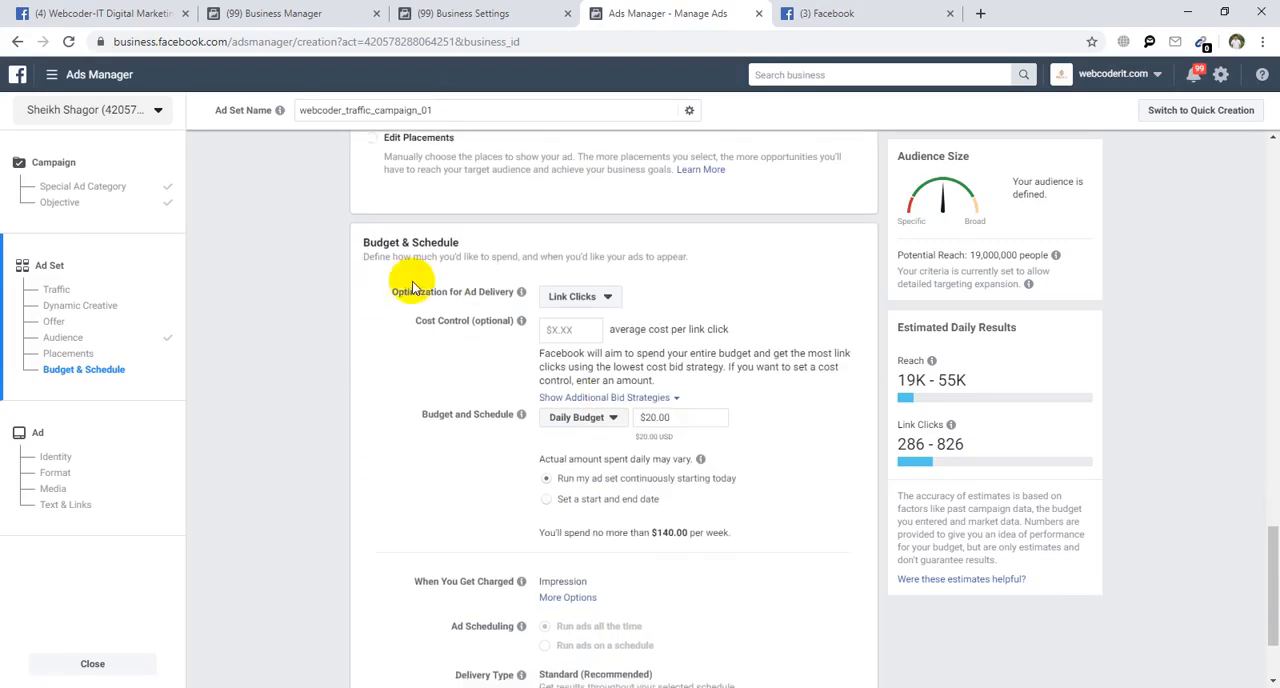
{"action": "left_click_drag", "start_coordinate": [369, 243], "coordinate": [453, 243]}
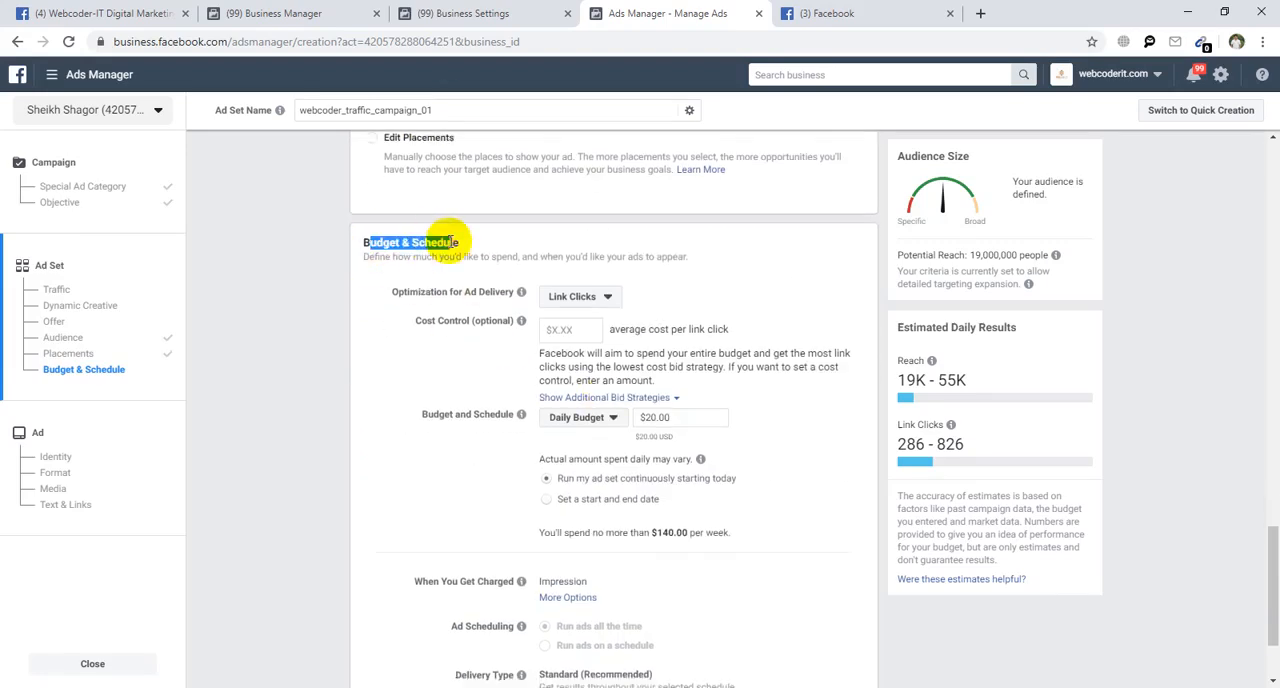
{"action": "left_click", "coordinate": [402, 292]}
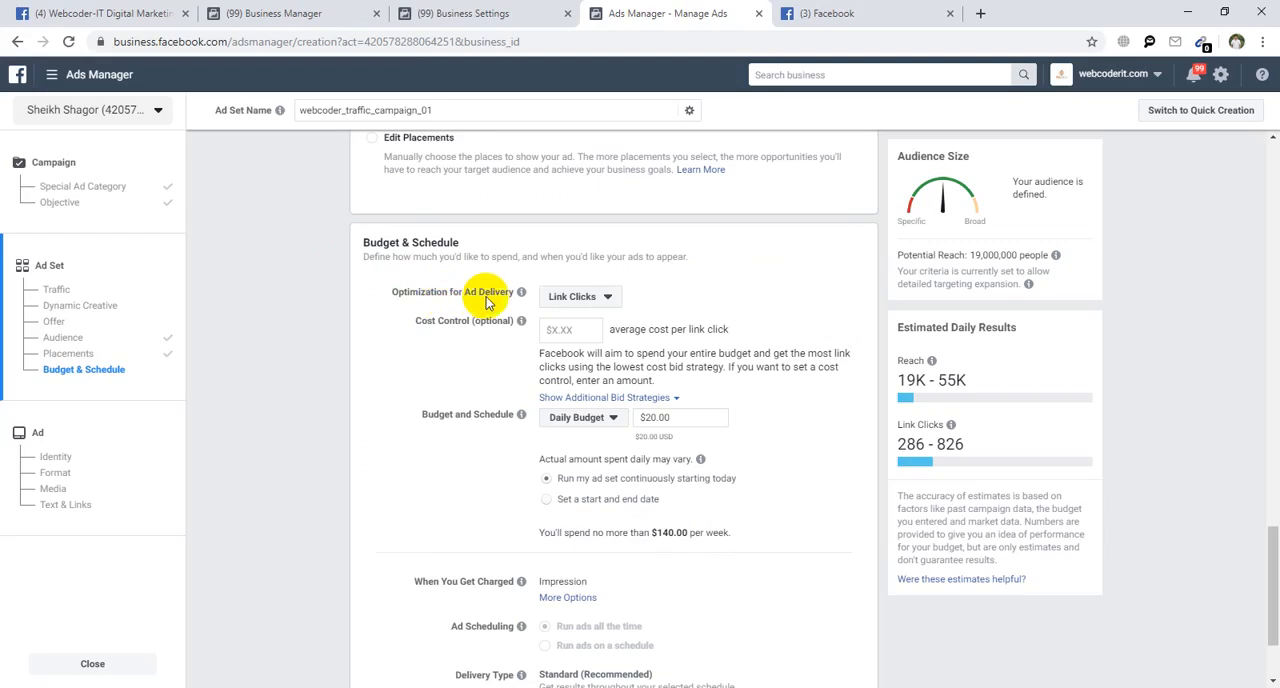
{"action": "left_click", "coordinate": [563, 296]}
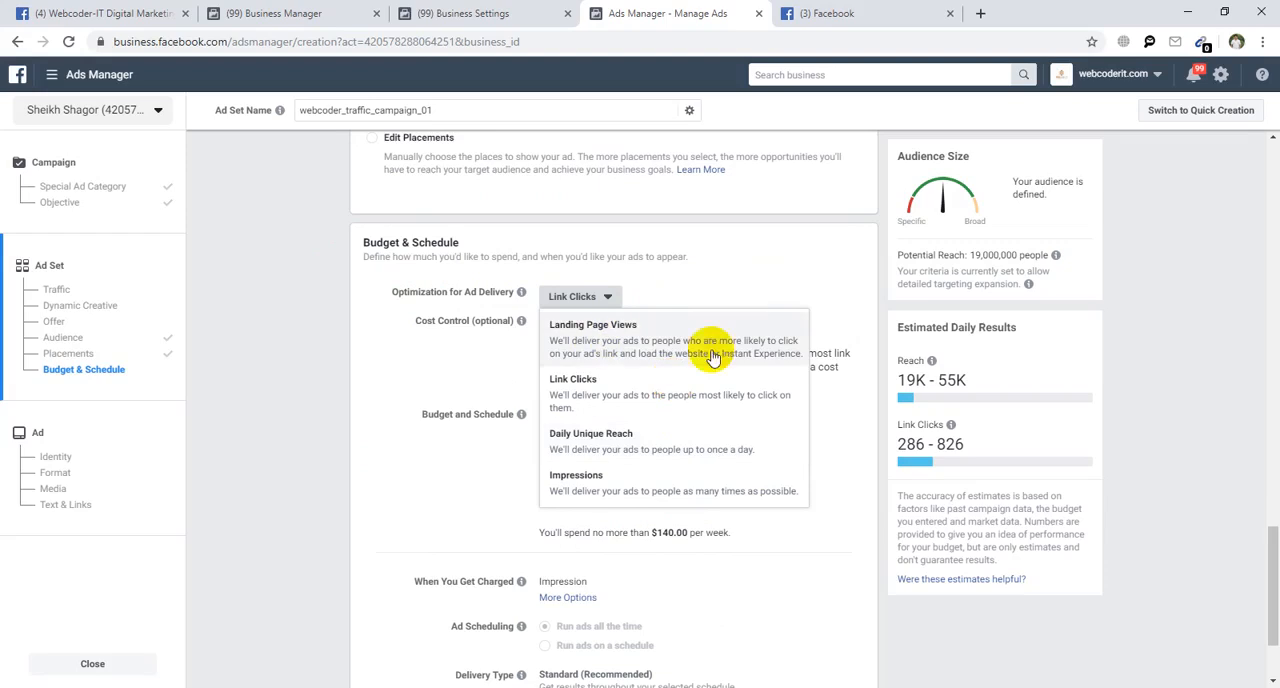
{"action": "left_click", "coordinate": [812, 13]}
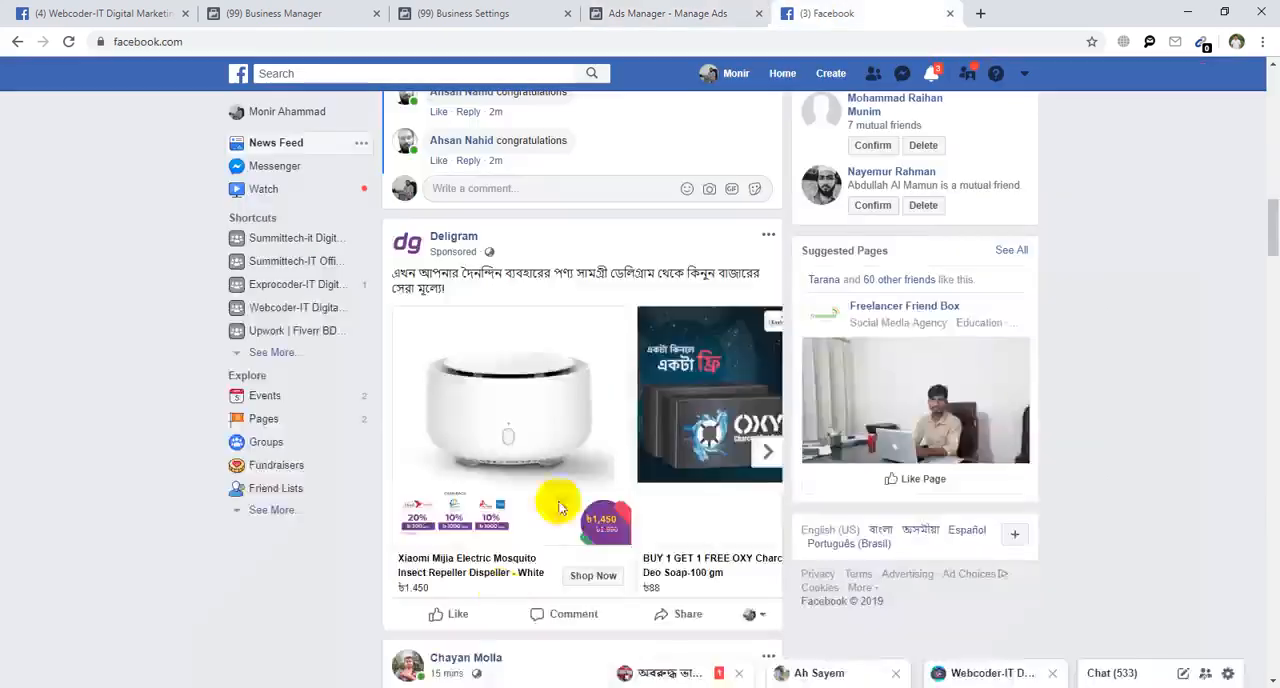
{"action": "right_click", "coordinate": [598, 578]}
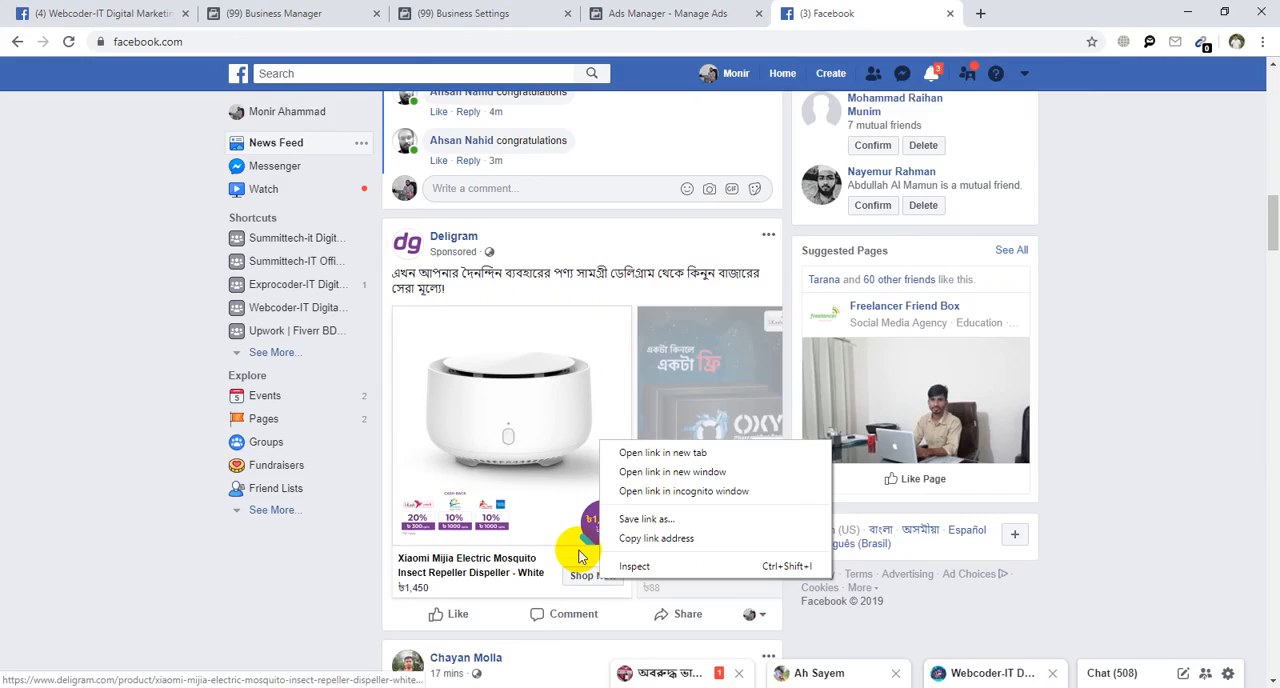
{"action": "left_click", "coordinate": [614, 13]}
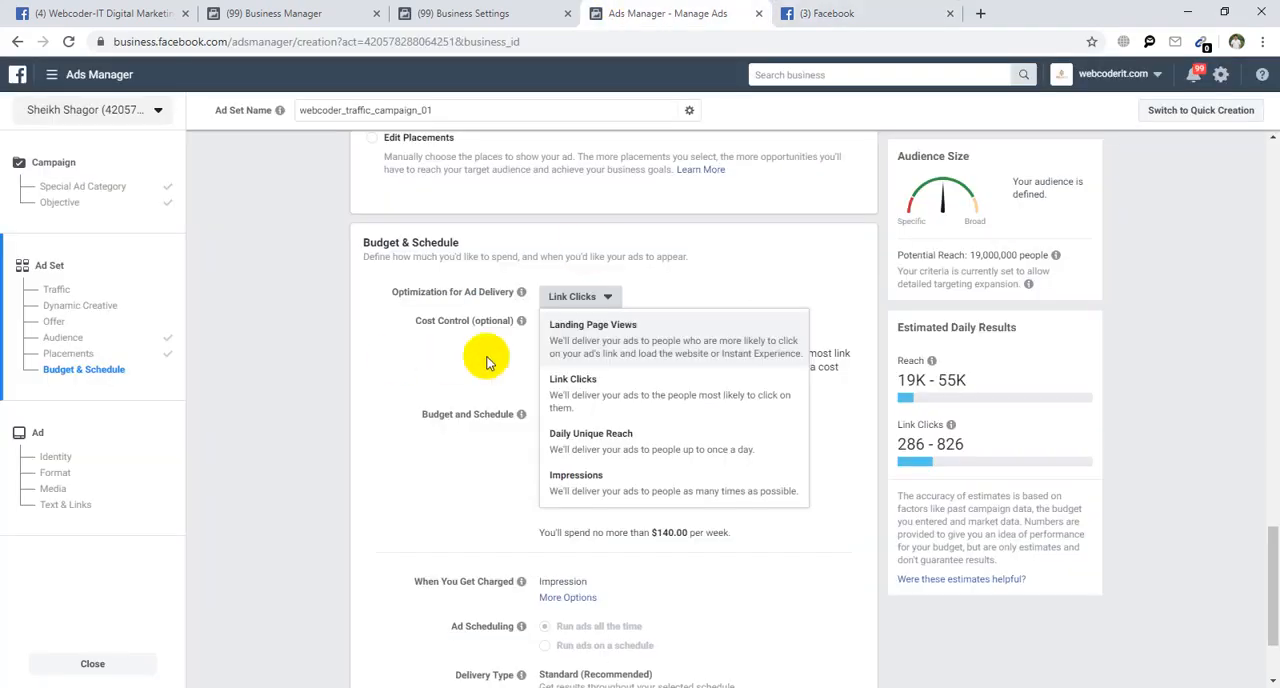
{"action": "left_click", "coordinate": [388, 365]}
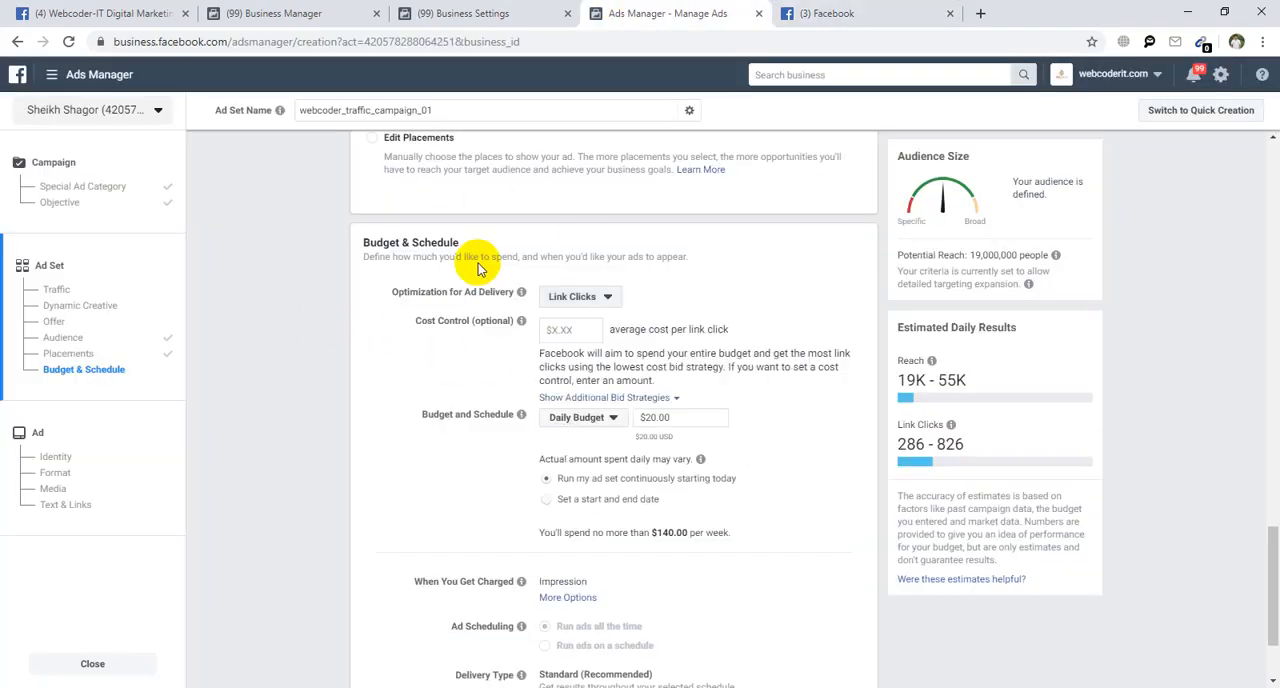
Compare the Impressions and other delivery options with how the sponsored Deligram ad appears in the Facebook news feed.
{"action": "left_click", "coordinate": [840, 12]}
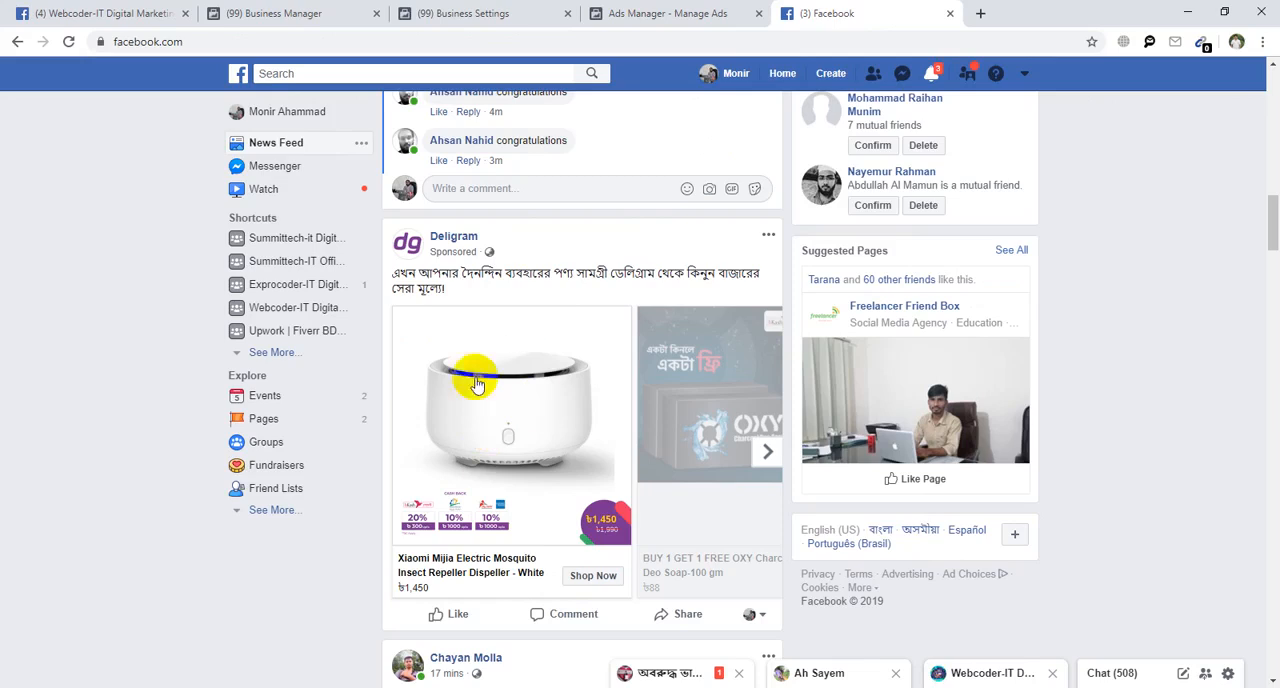
{"action": "left_click", "coordinate": [729, 12]}
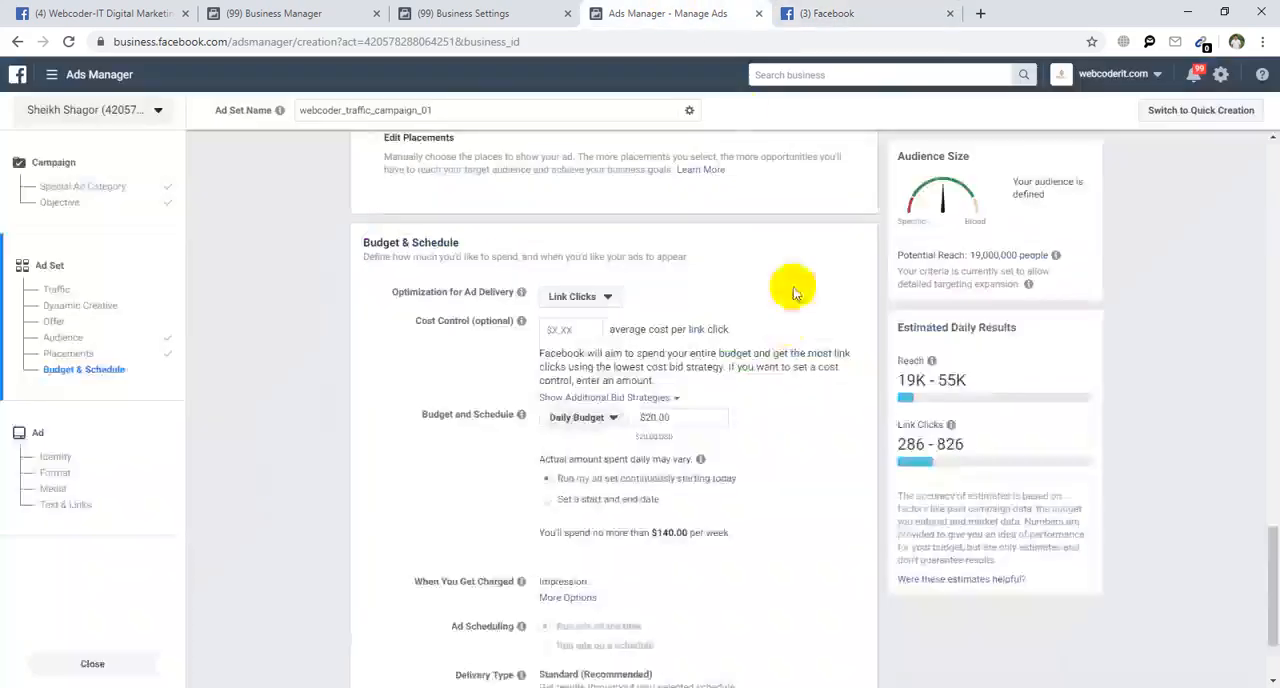
{"action": "left_click", "coordinate": [590, 295]}
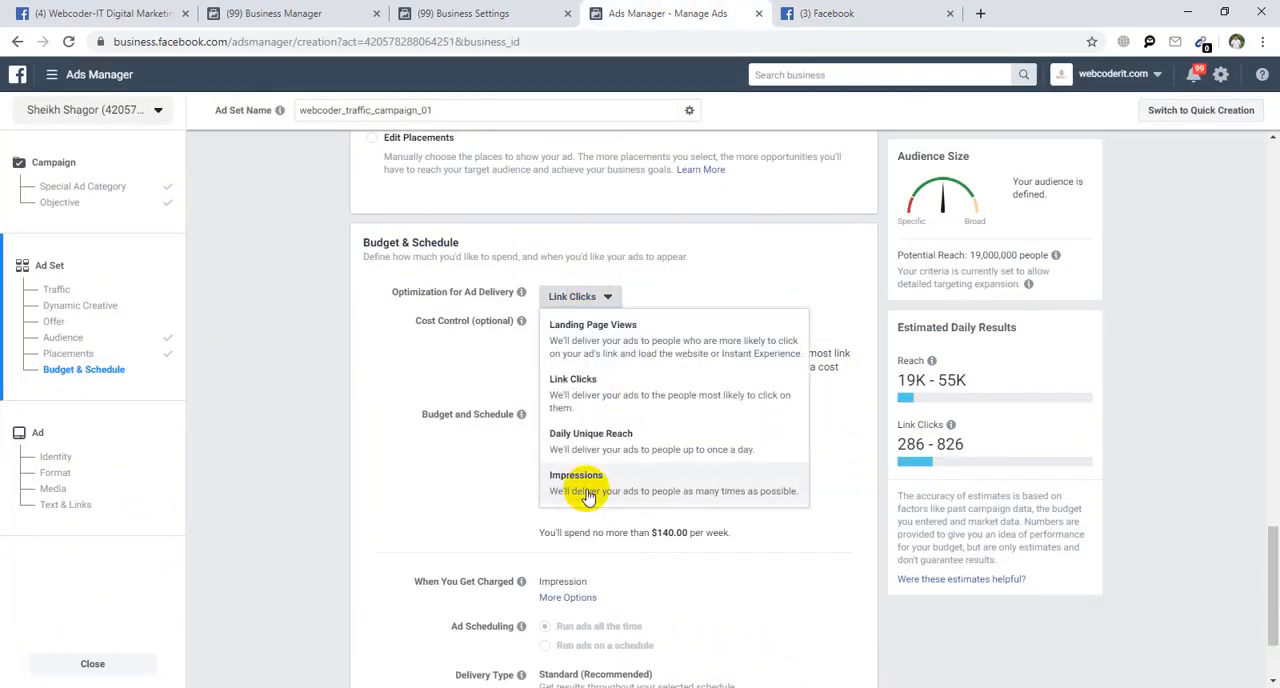
{"action": "left_click", "coordinate": [855, 13]}
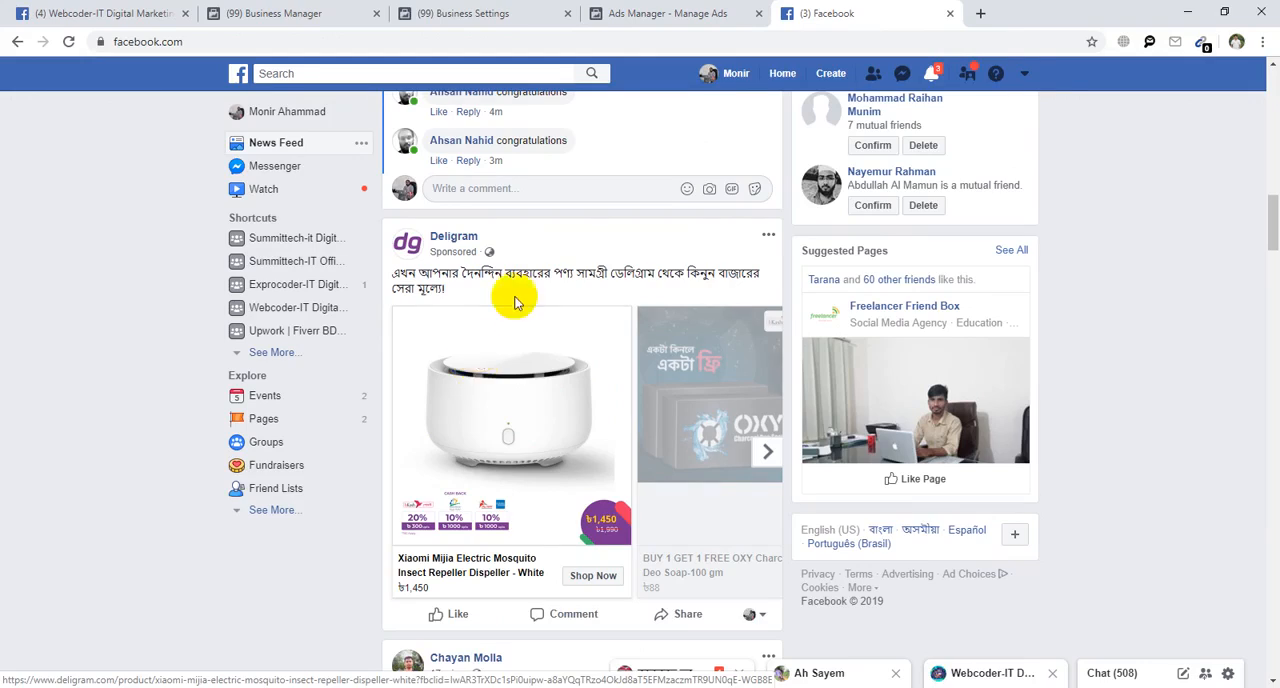
{"action": "left_click", "coordinate": [668, 13]}
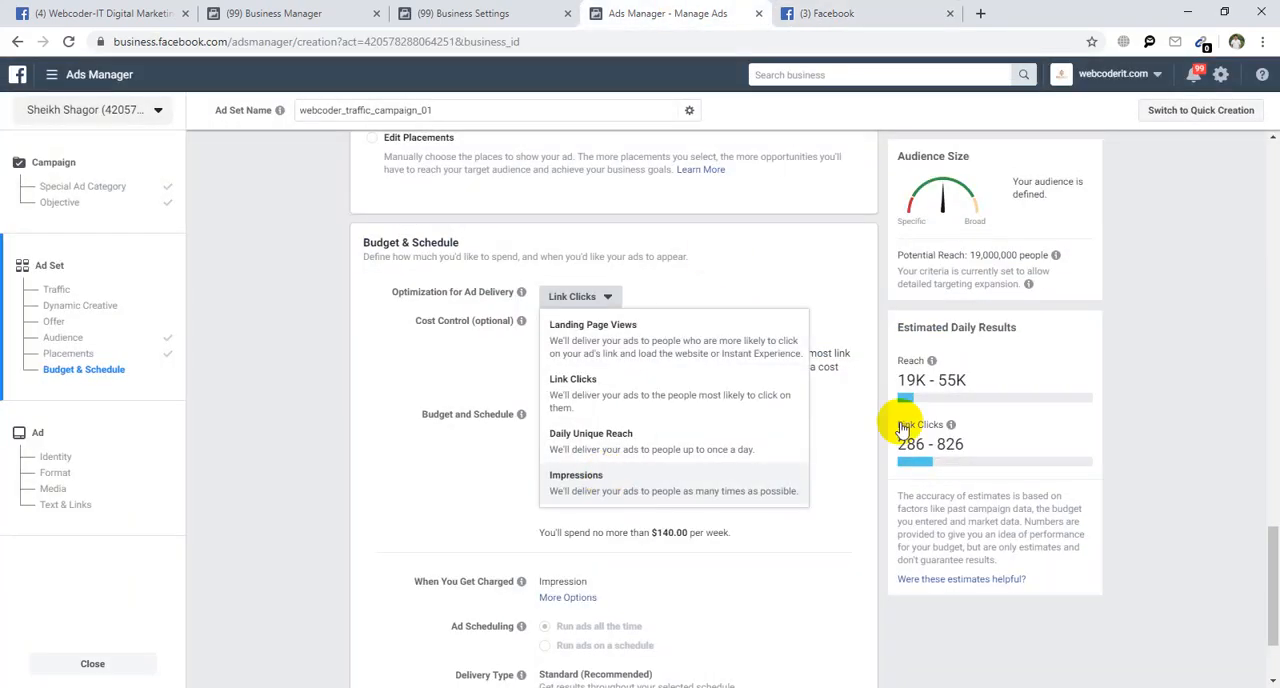
Try Impressions as the optimization for ad delivery and switch back to Link Clicks.
{"action": "left_click", "coordinate": [586, 483]}
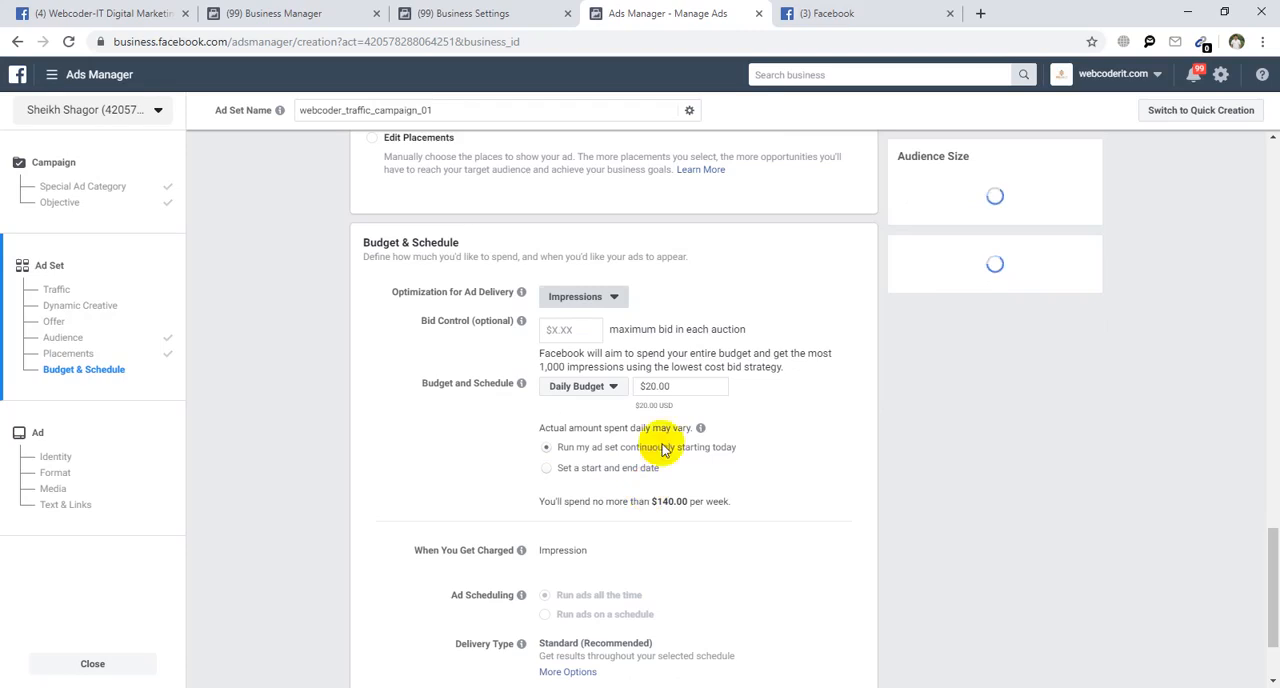
{"action": "left_click", "coordinate": [576, 297]}
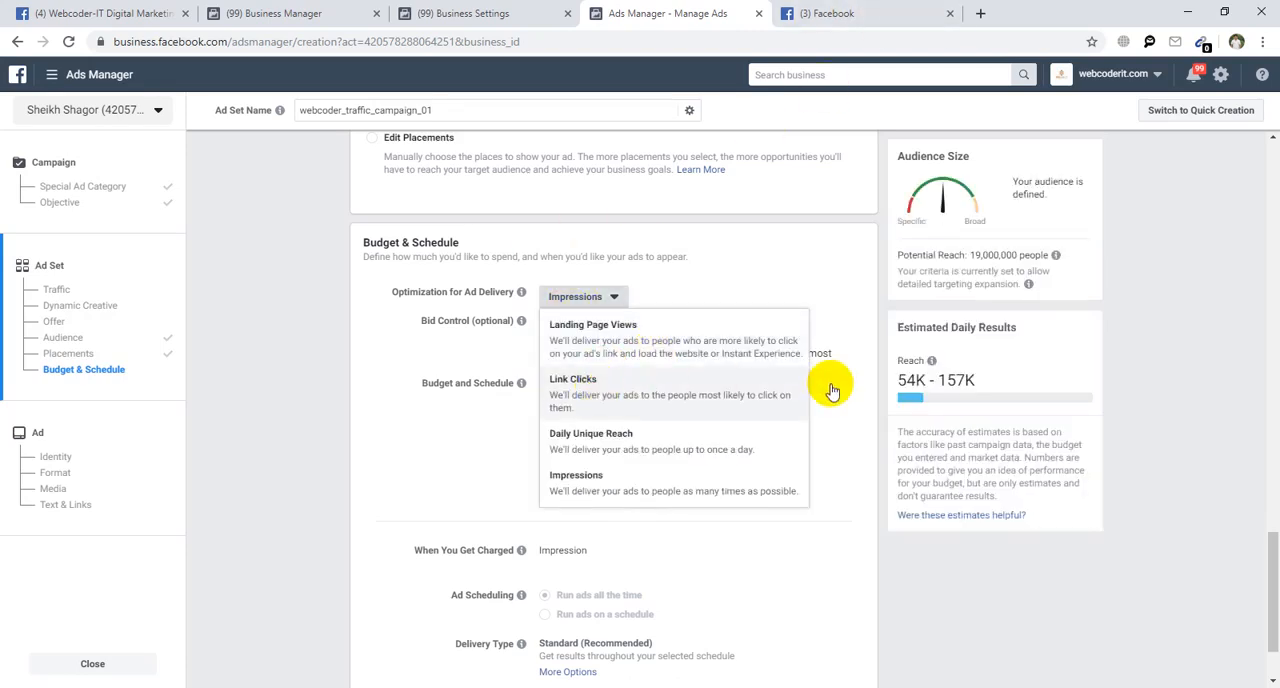
{"action": "left_click", "coordinate": [760, 395]}
{"action": "left_click", "coordinate": [866, 13]}
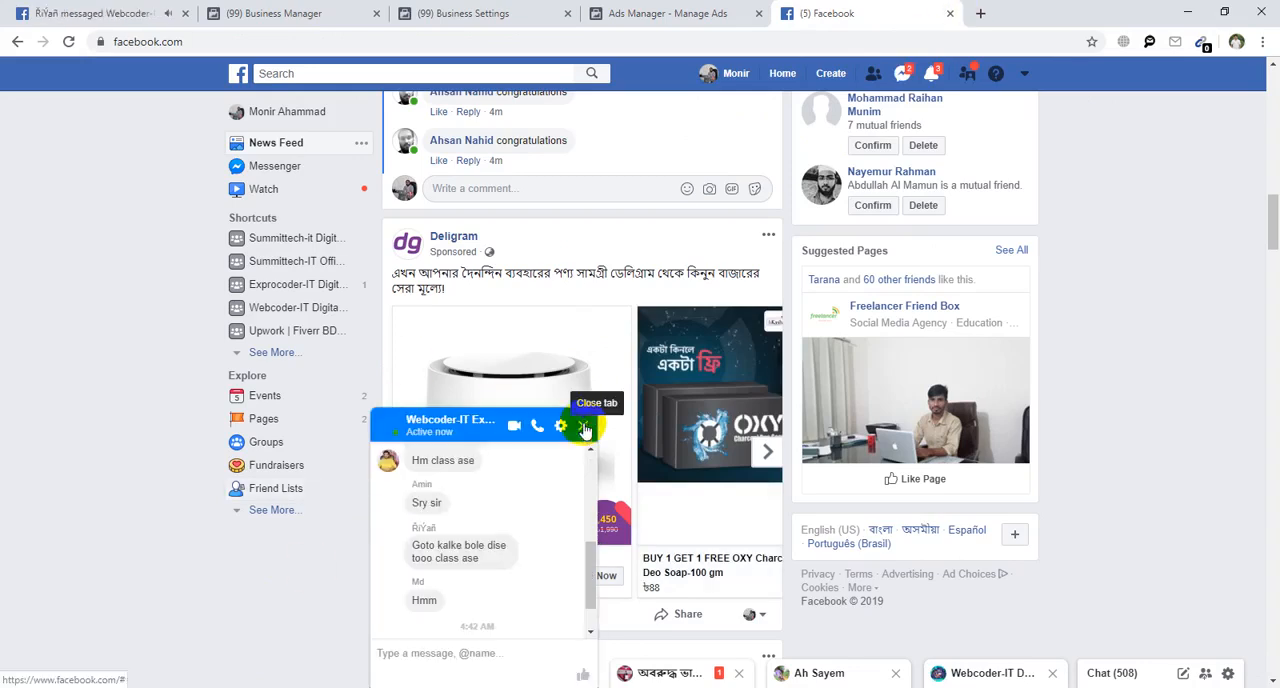
{"action": "left_click", "coordinate": [652, 13]}
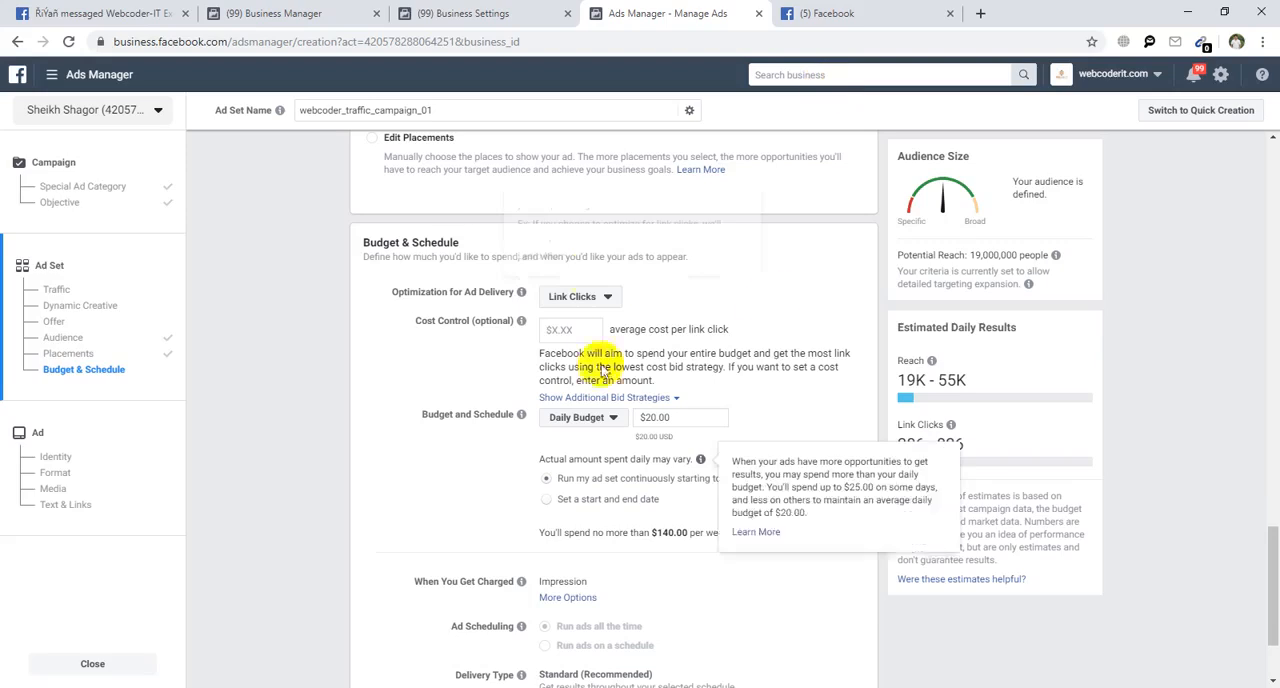
{"action": "left_click", "coordinate": [589, 296]}
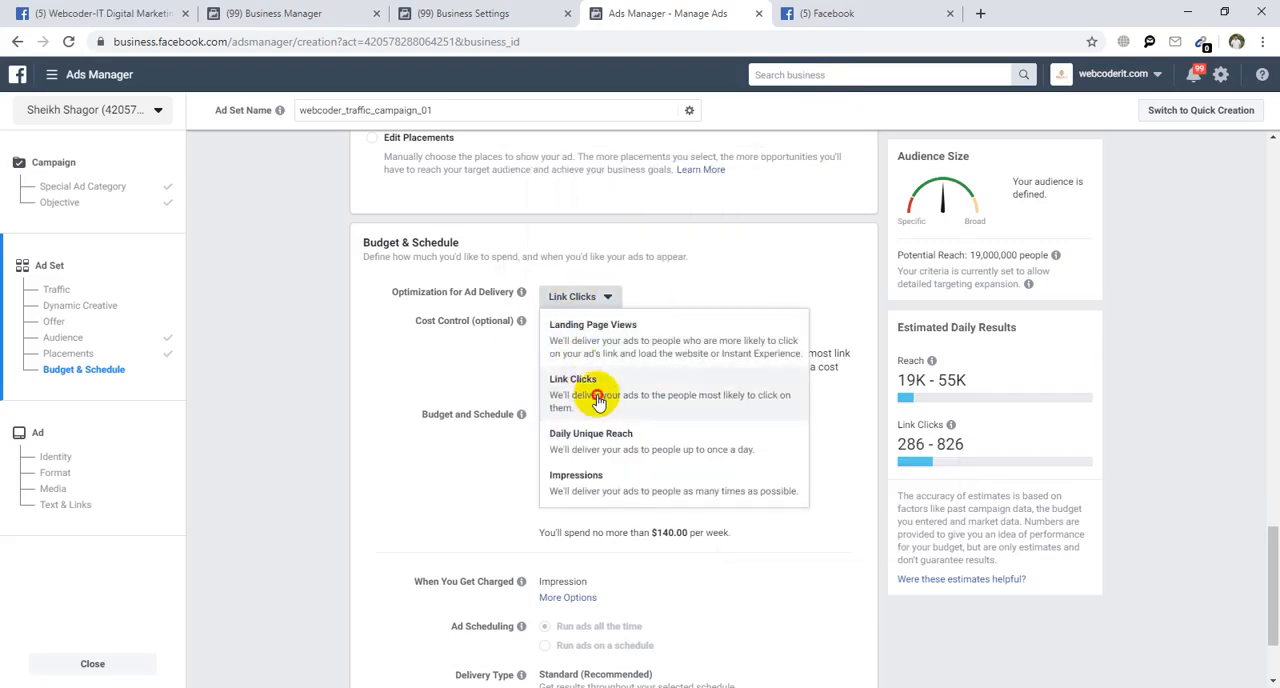
{"action": "left_click", "coordinate": [588, 405]}
Examine the Deligram product page opened from the sponsored Facebook post, close it, and return to the ad set in Ads Manager.
{"action": "left_click", "coordinate": [789, 13]}
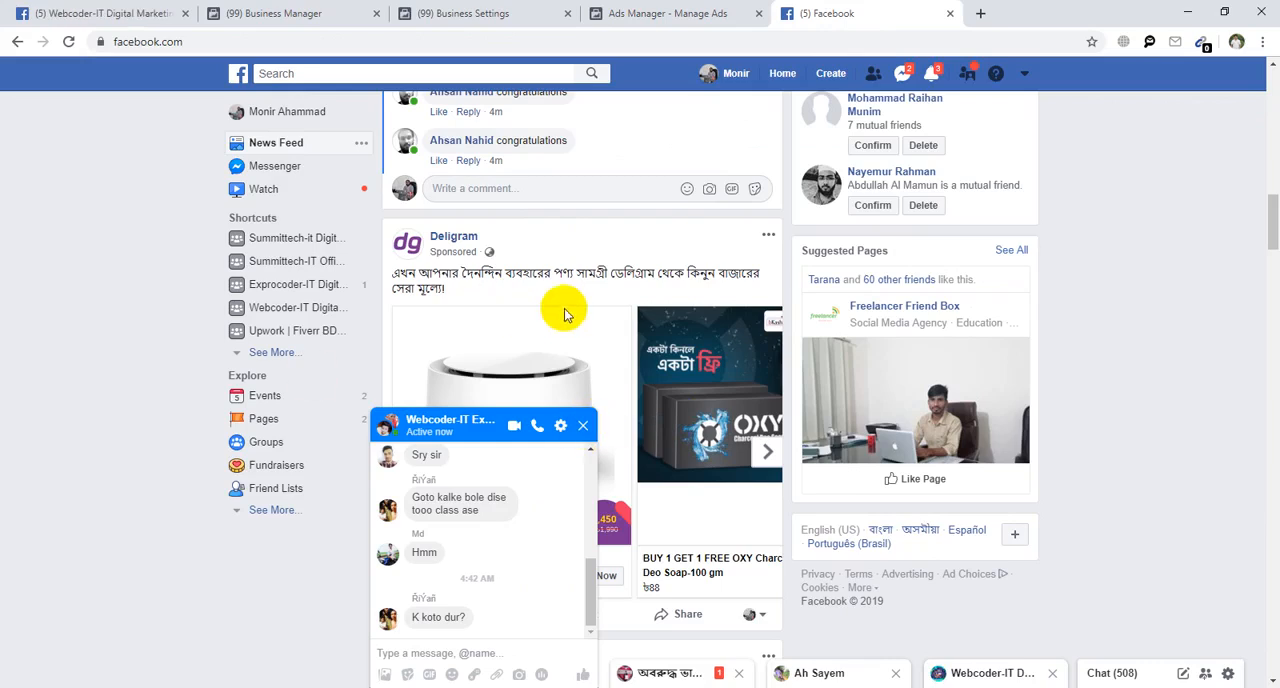
{"action": "left_click", "coordinate": [609, 424]}
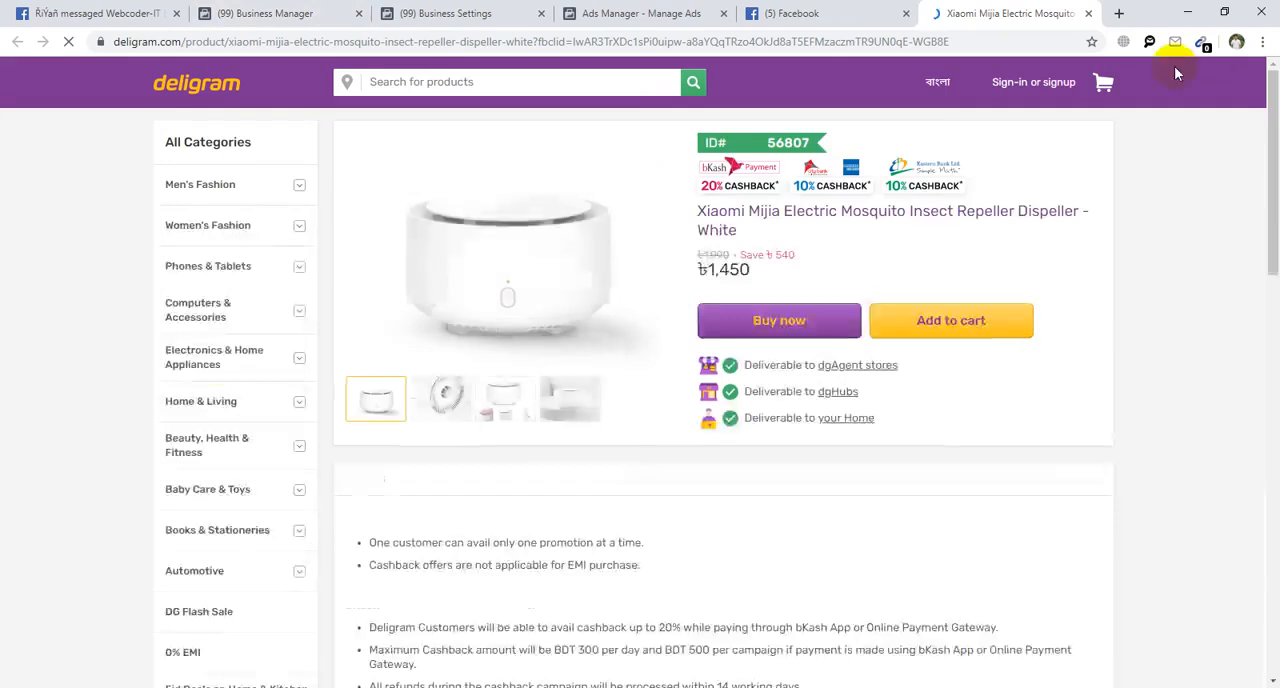
{"action": "left_click", "coordinate": [1088, 13]}
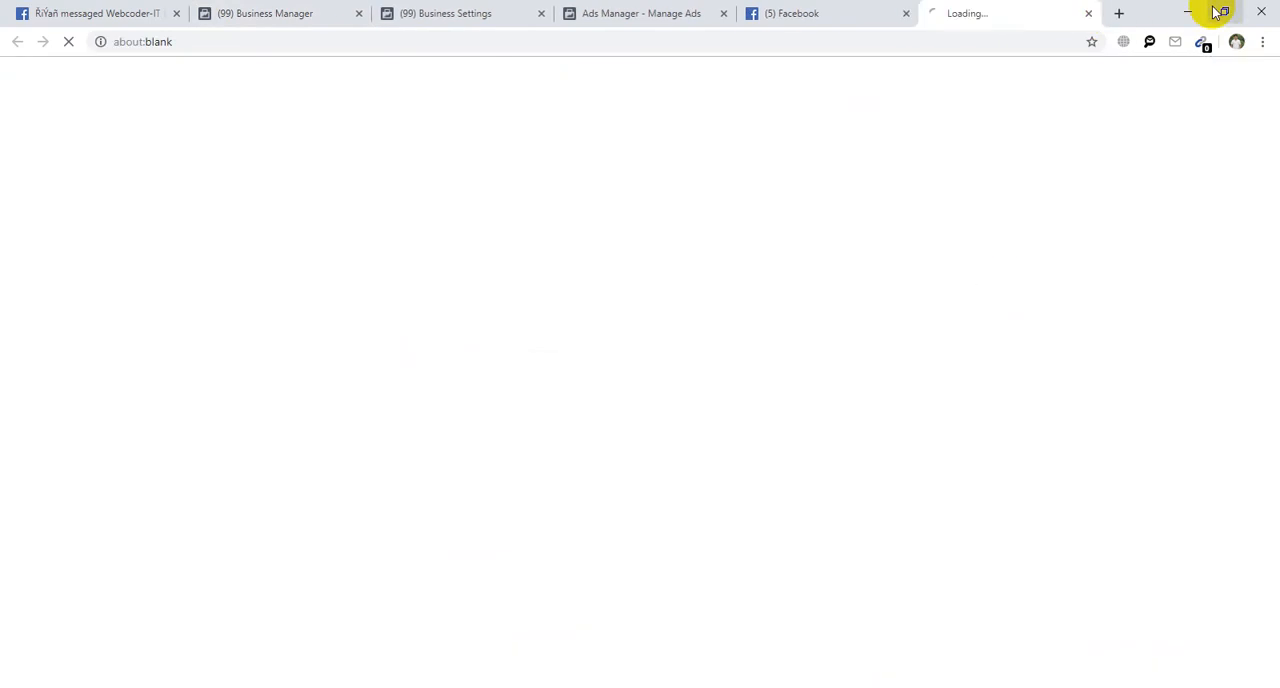
{"action": "left_click", "coordinate": [780, 12]}
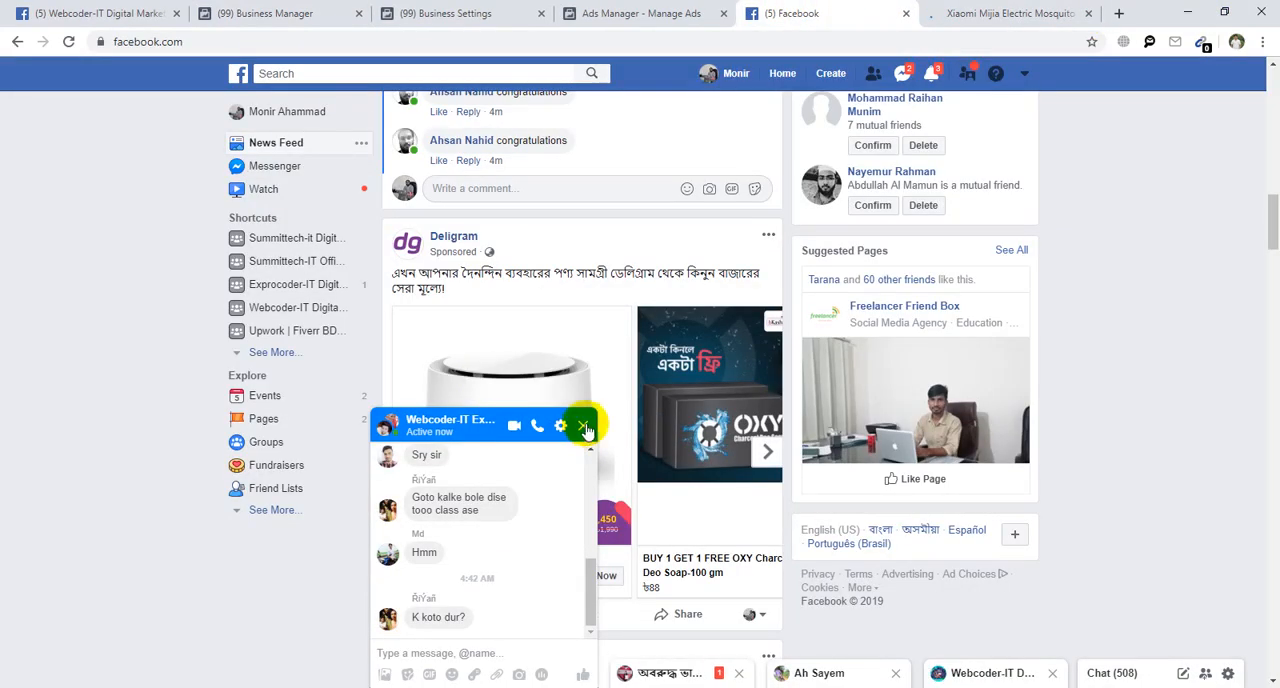
{"action": "left_click", "coordinate": [1008, 11]}
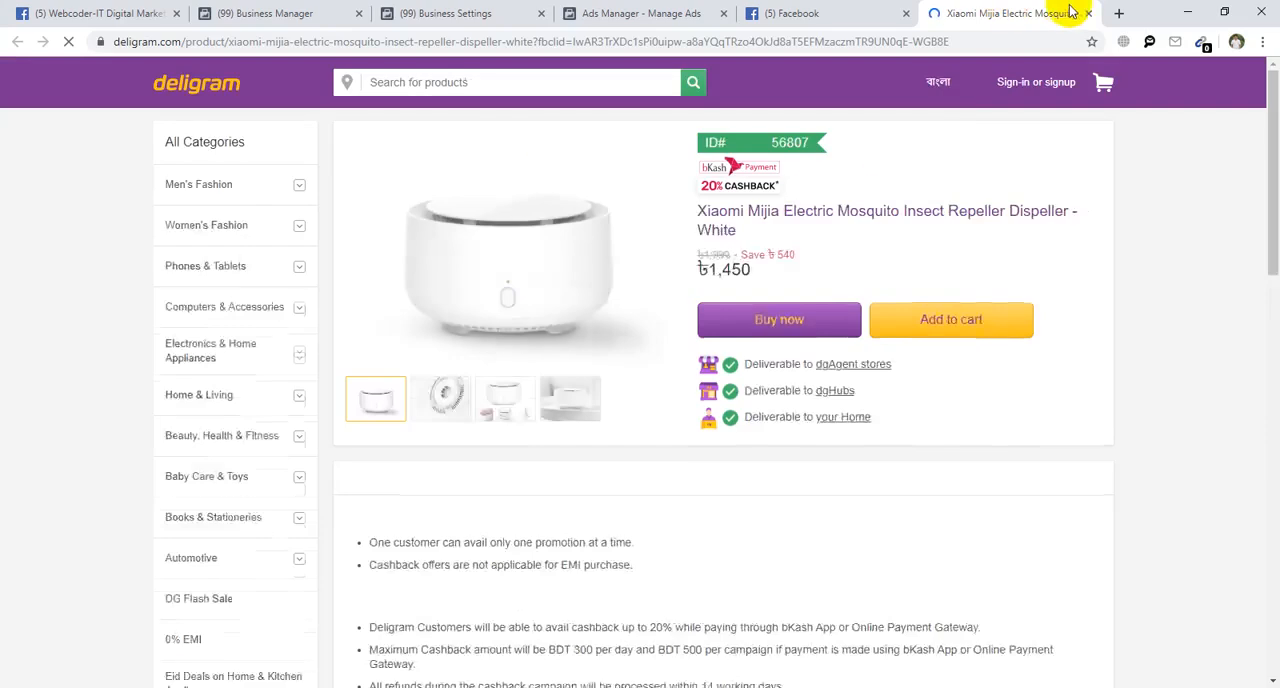
{"action": "left_click", "coordinate": [1088, 13]}
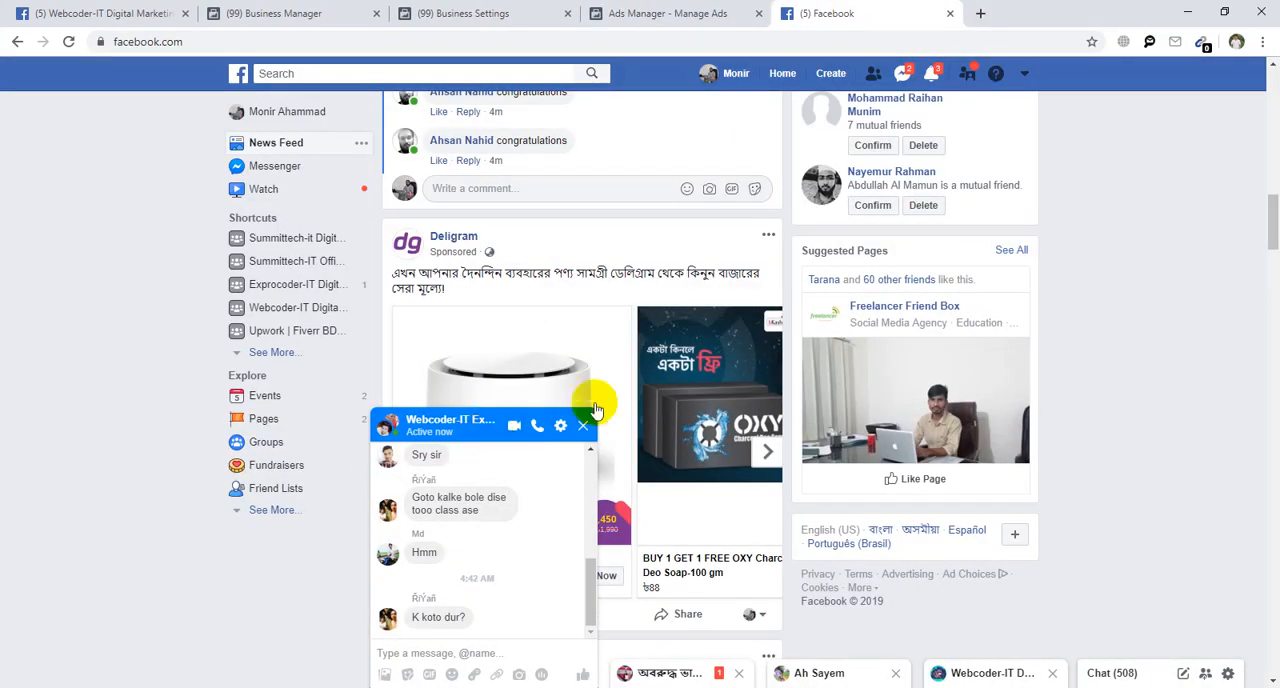
{"action": "left_click", "coordinate": [665, 14]}
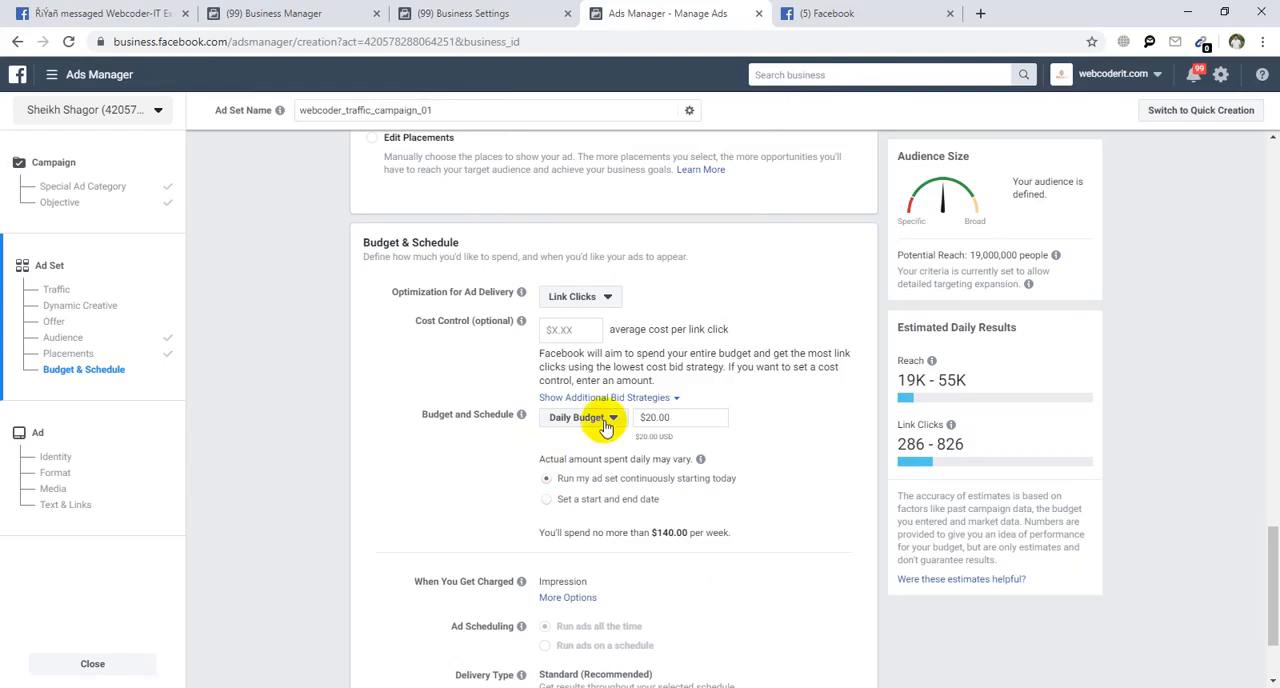
Reopen the closed Deligram product page for another look and return to the ad set's Cost Control setting.
{"action": "left_click", "coordinate": [431, 342]}
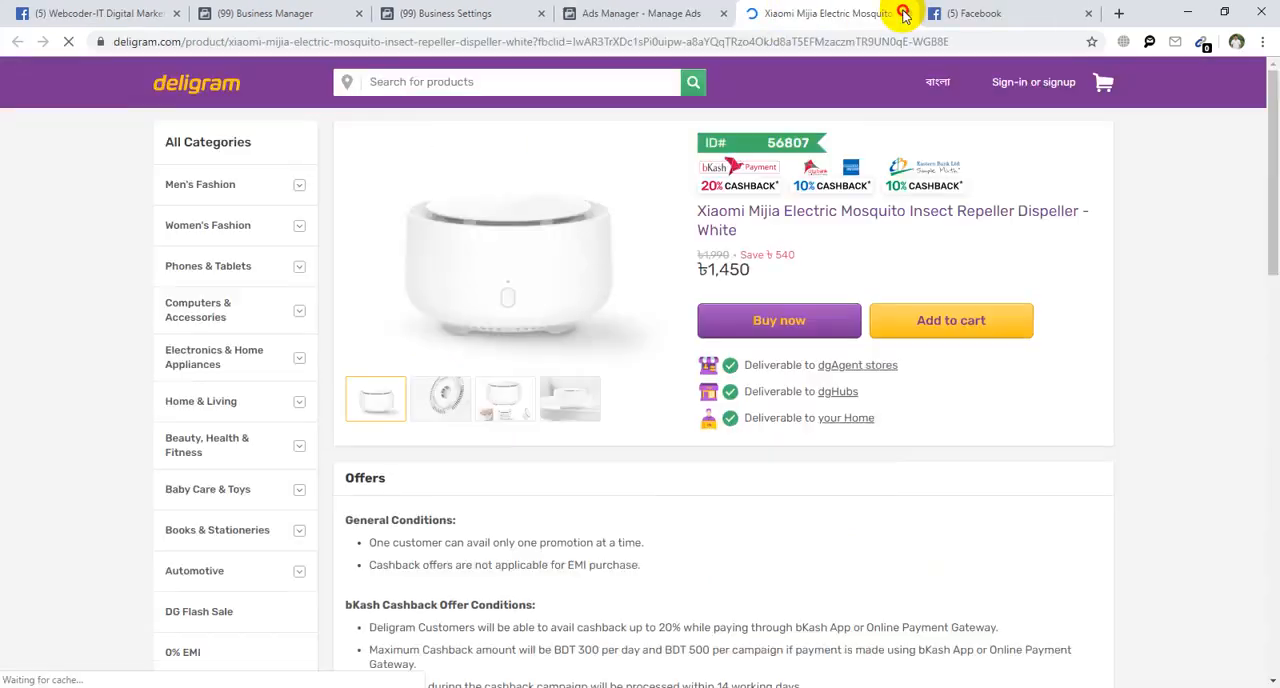
{"action": "left_click", "coordinate": [903, 13]}
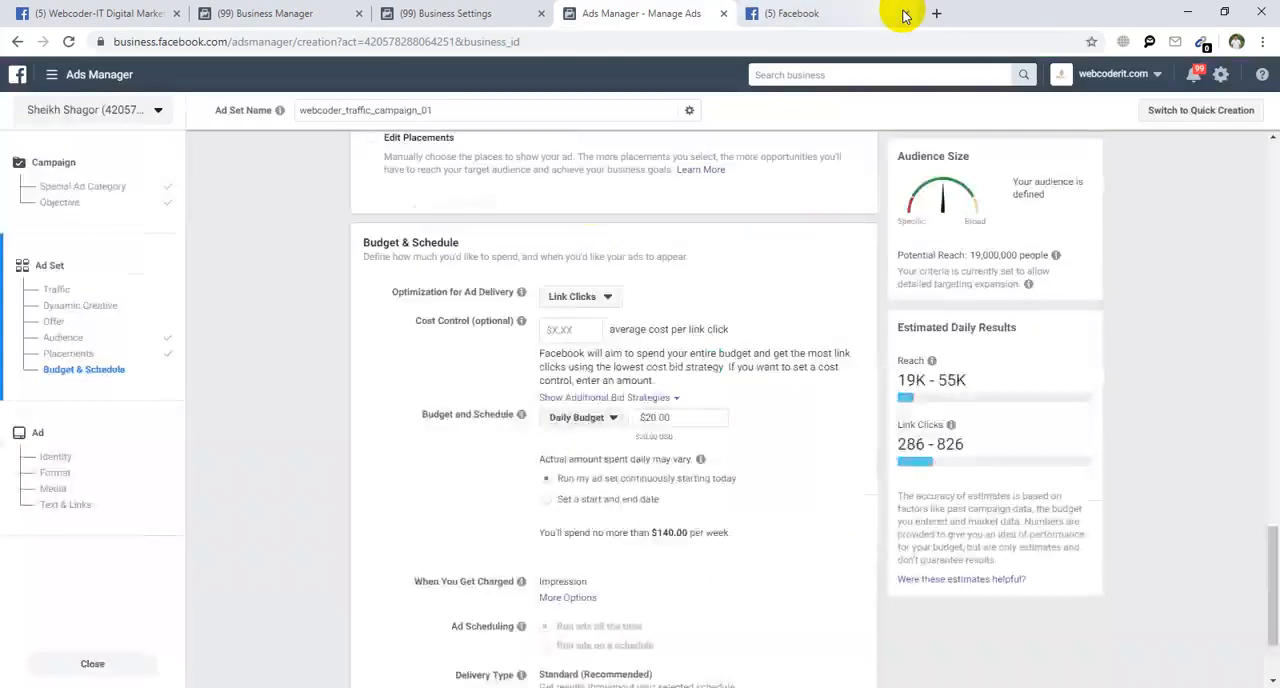
{"action": "left_click", "coordinate": [556, 329]}
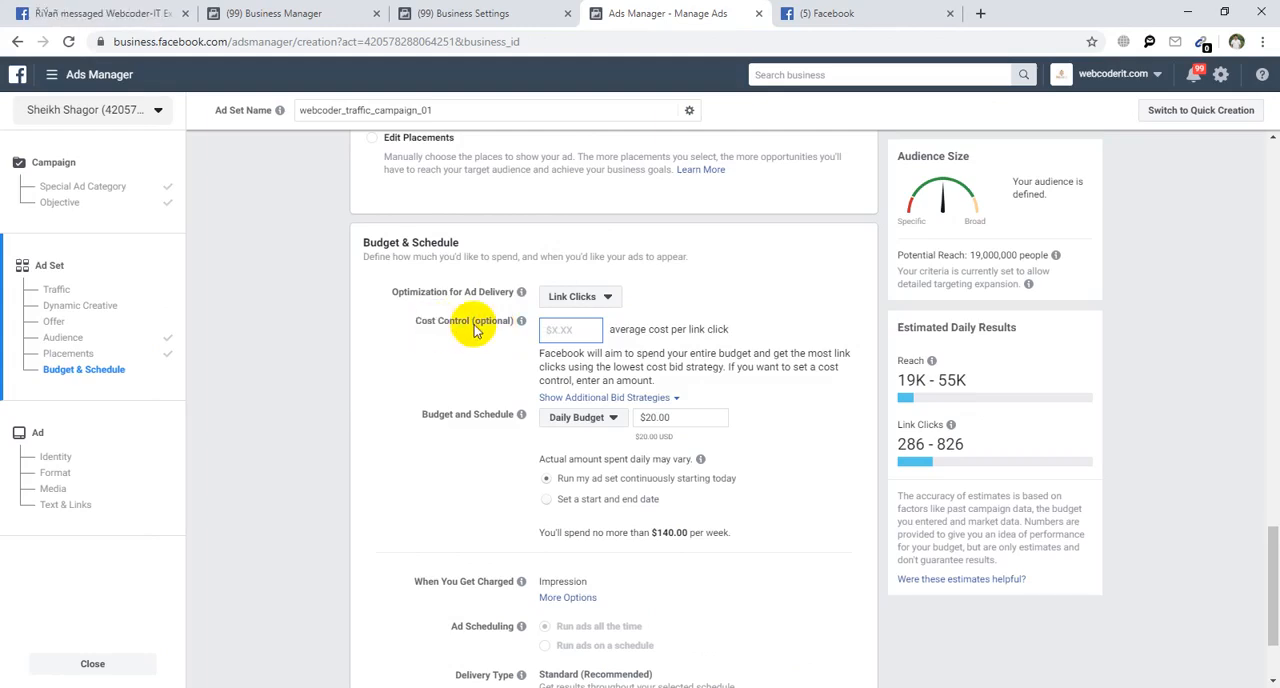
{"action": "key", "text": "ctrl+shift+t"}
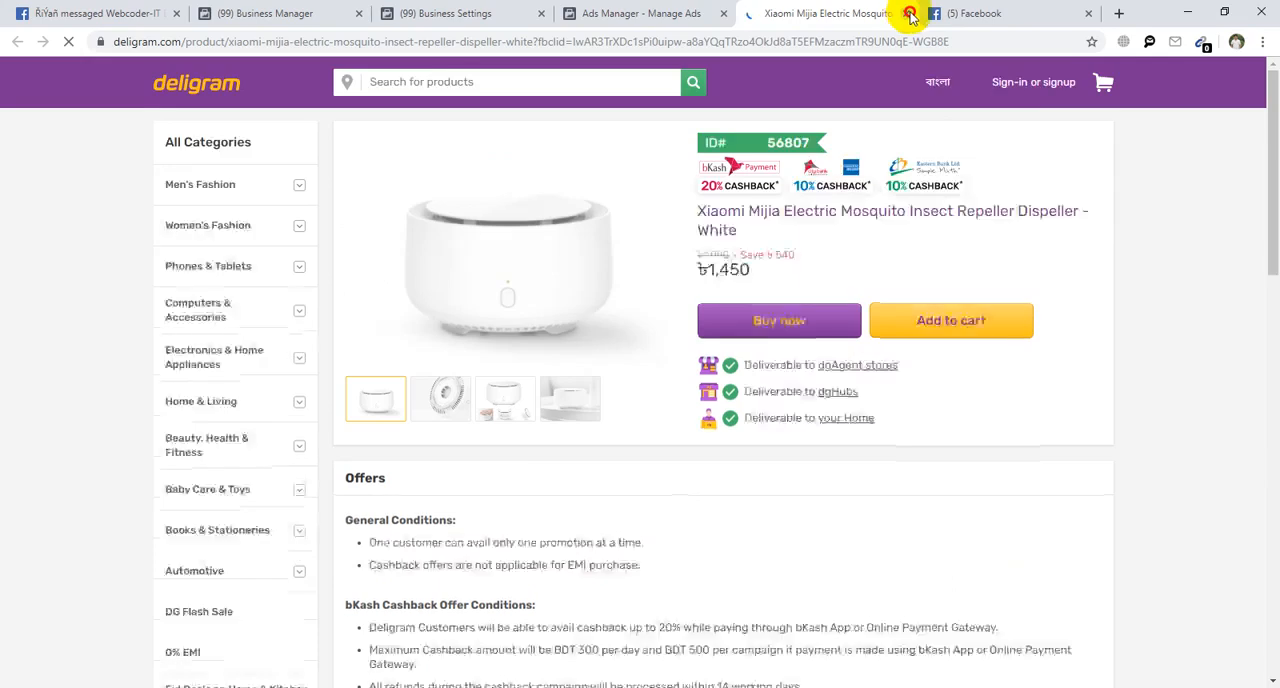
{"action": "left_click", "coordinate": [906, 13]}
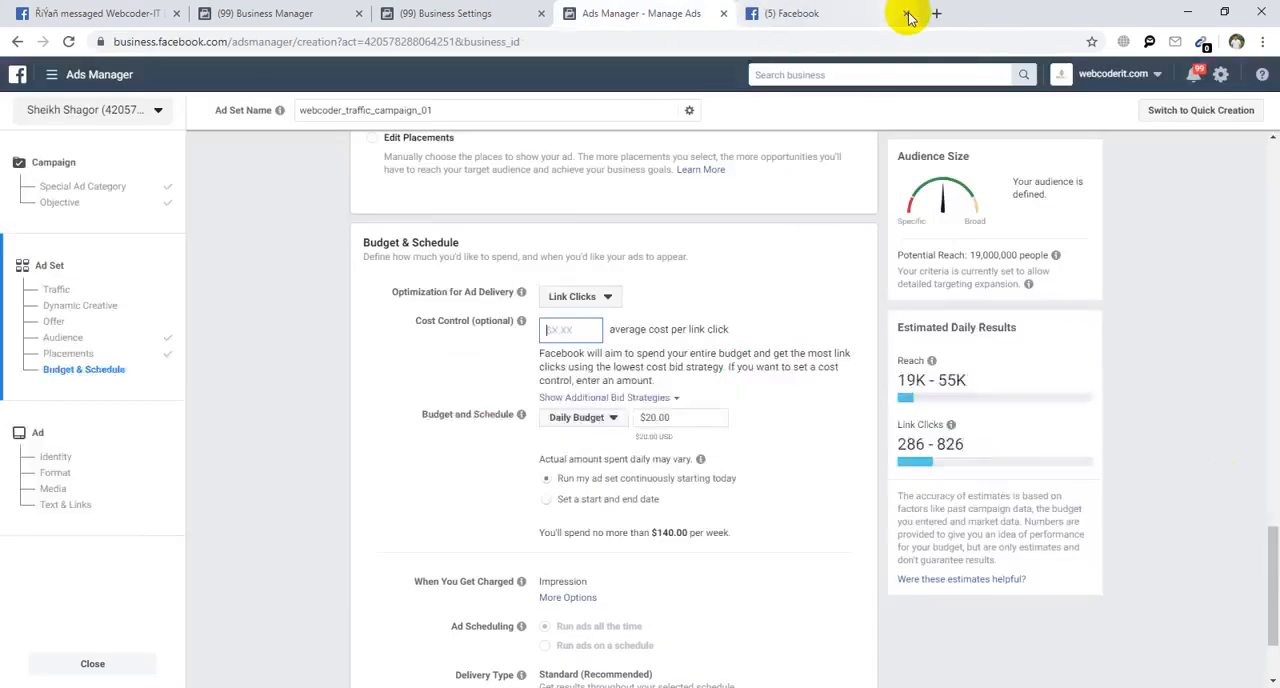
Try average cost caps of $0.10, $0.01, $0.05 and $0.03 per link click, and set the cost control back to $0.05.
{"action": "left_click", "coordinate": [571, 328]}
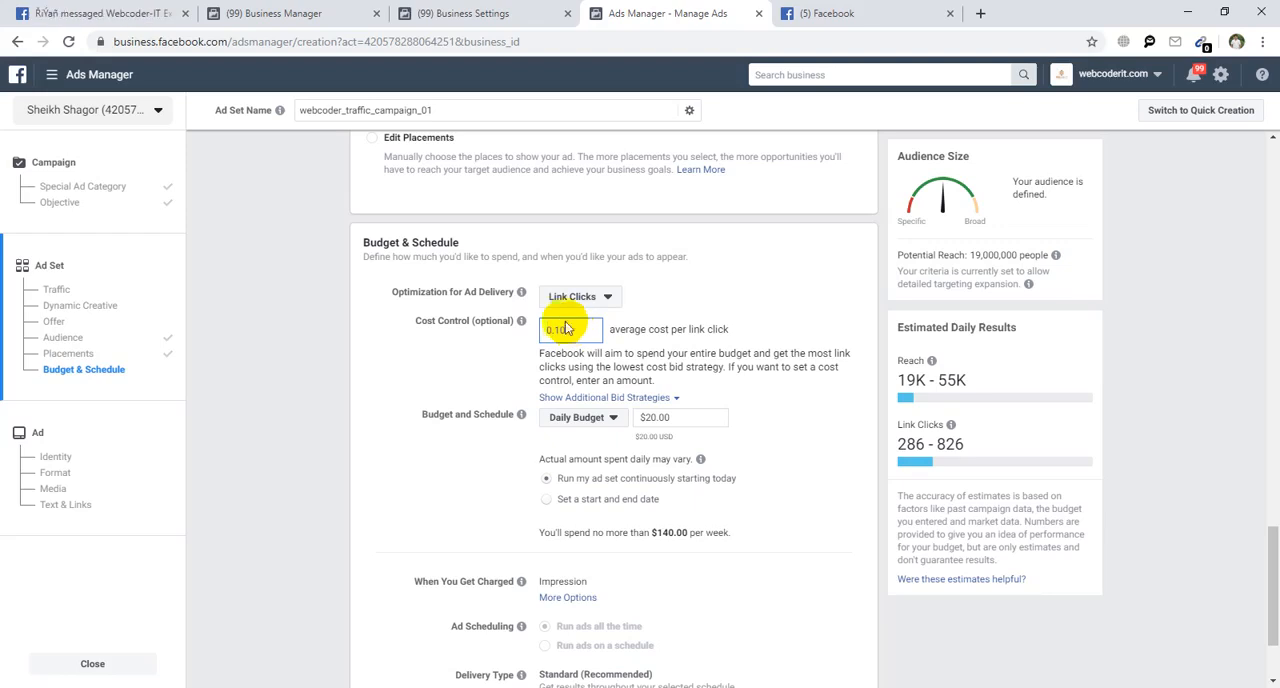
{"action": "left_click", "coordinate": [326, 364]}
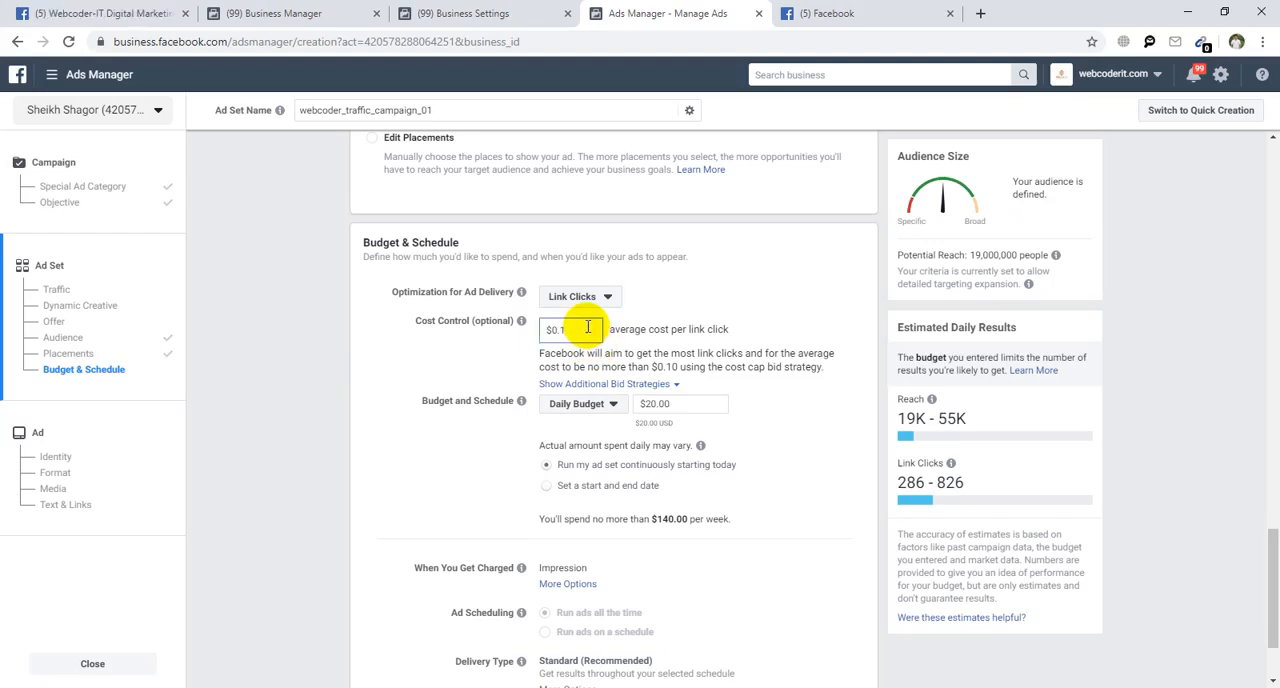
{"action": "left_click", "coordinate": [590, 331]}
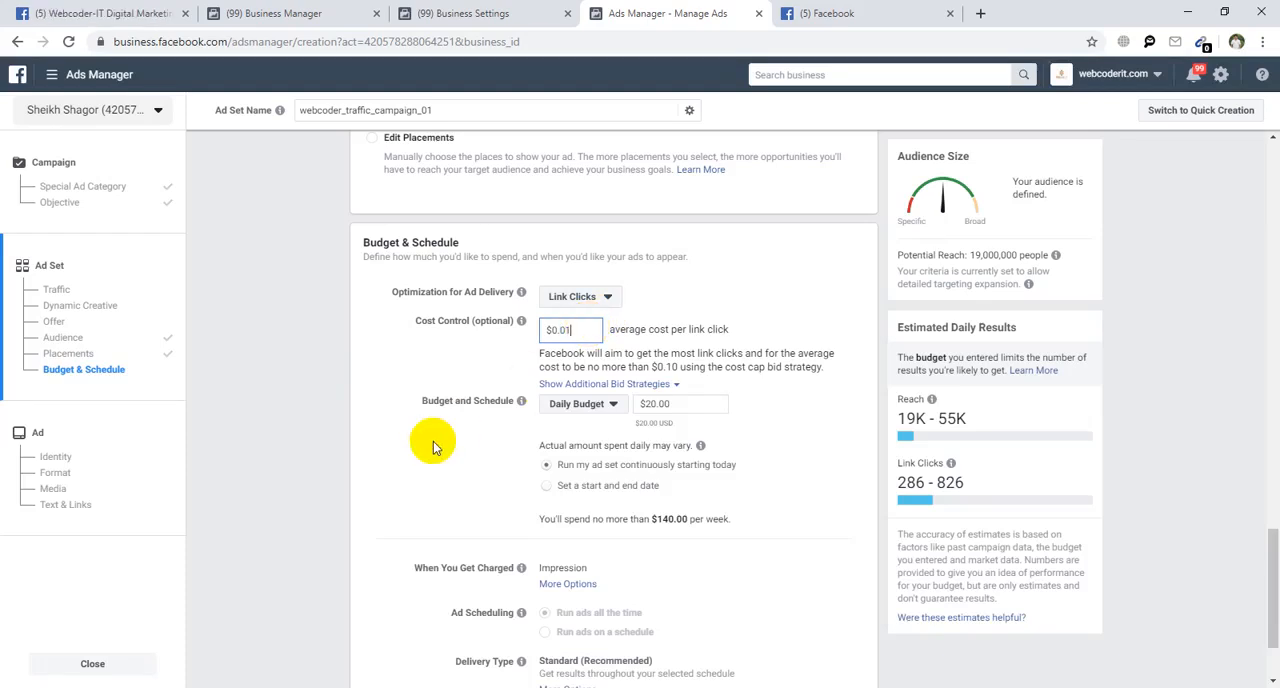
{"action": "left_click", "coordinate": [620, 330]}
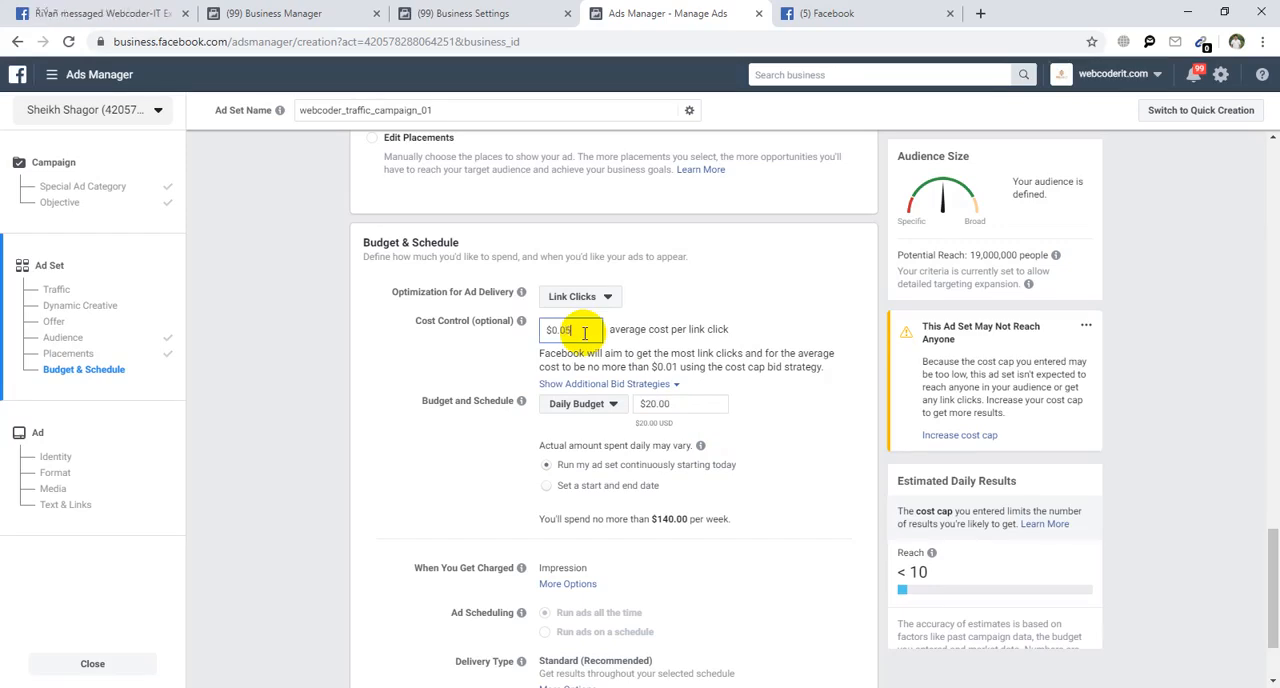
{"action": "left_click", "coordinate": [354, 389]}
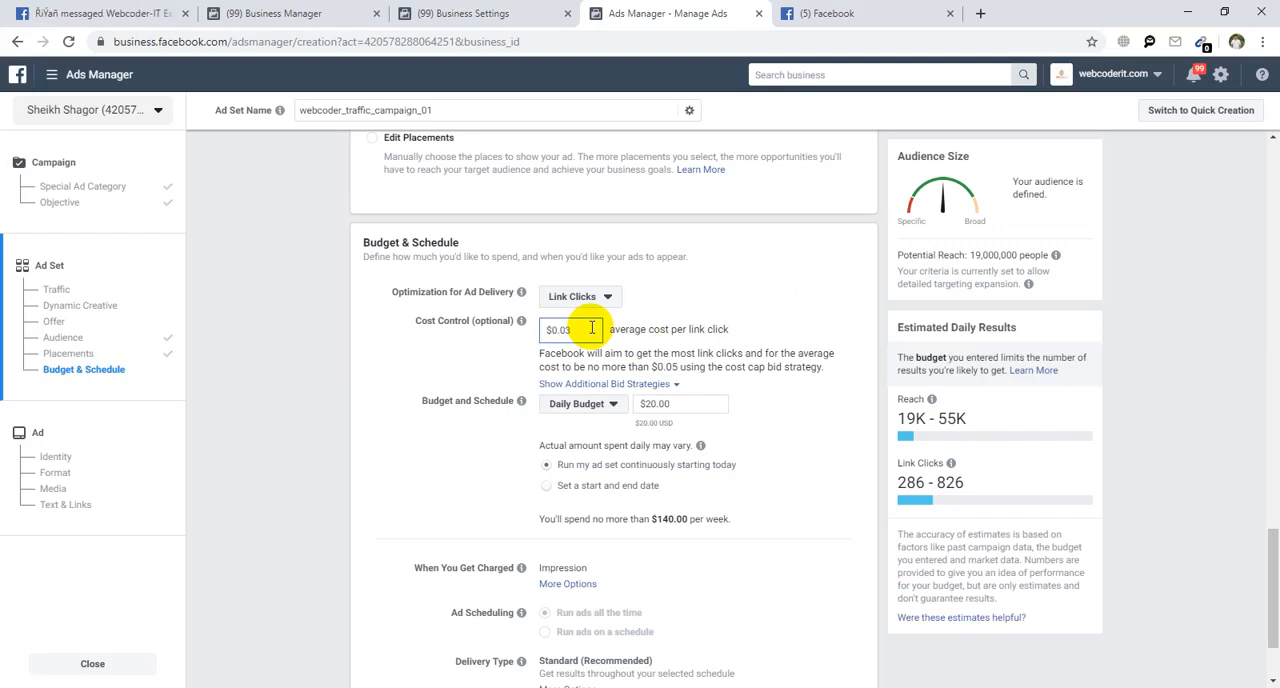
{"action": "left_click", "coordinate": [391, 365]}
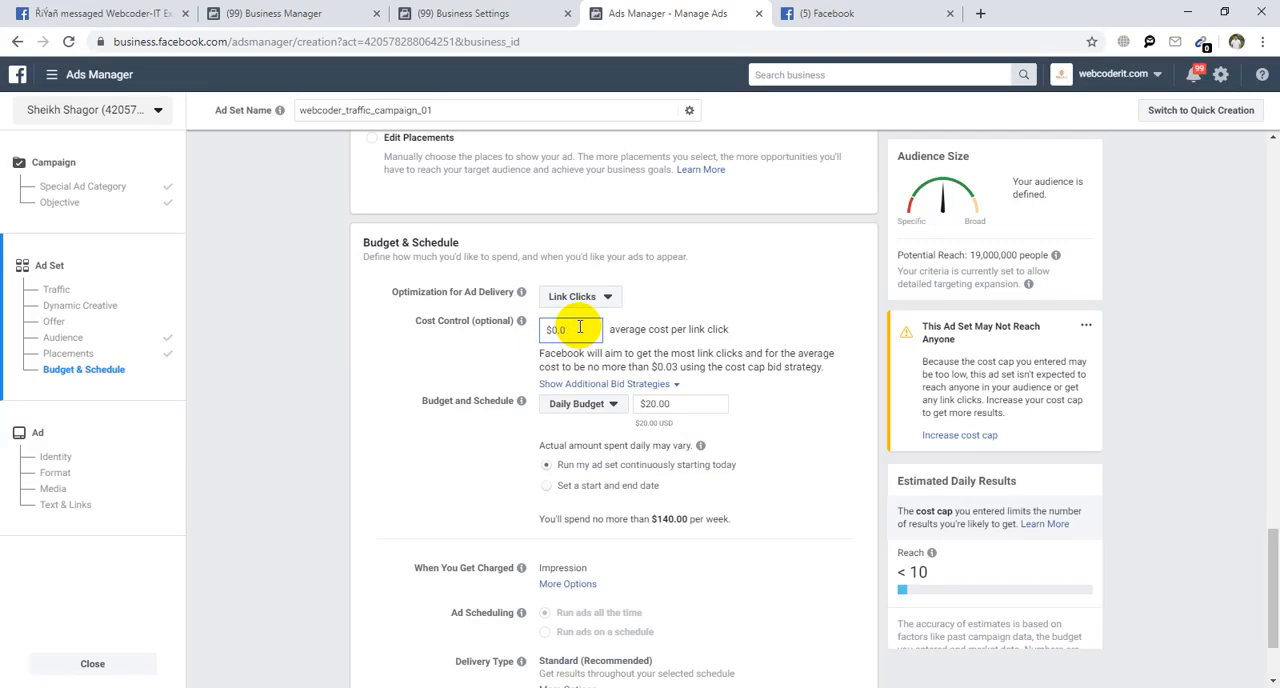
{"action": "left_click", "coordinate": [433, 363]}
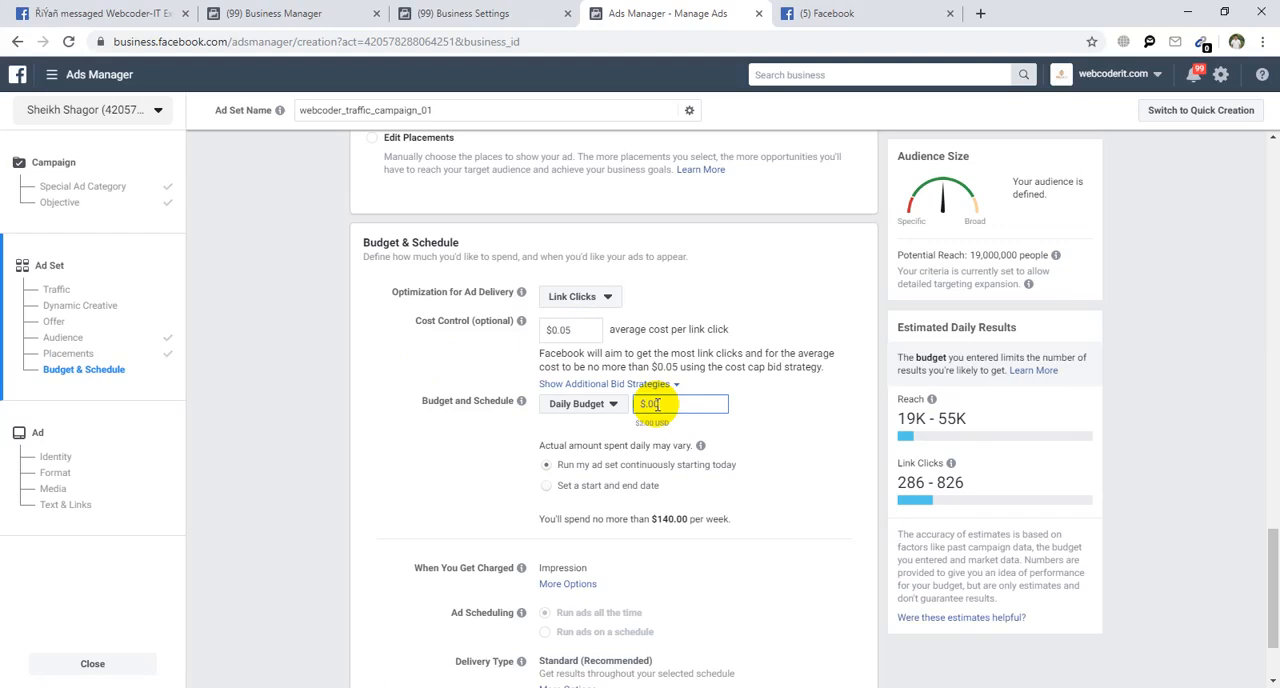
Set the daily budget to $5.00, give the ad set a start and end date, and make it end on Aug 10, 2019.
{"action": "left_click", "coordinate": [679, 384]}
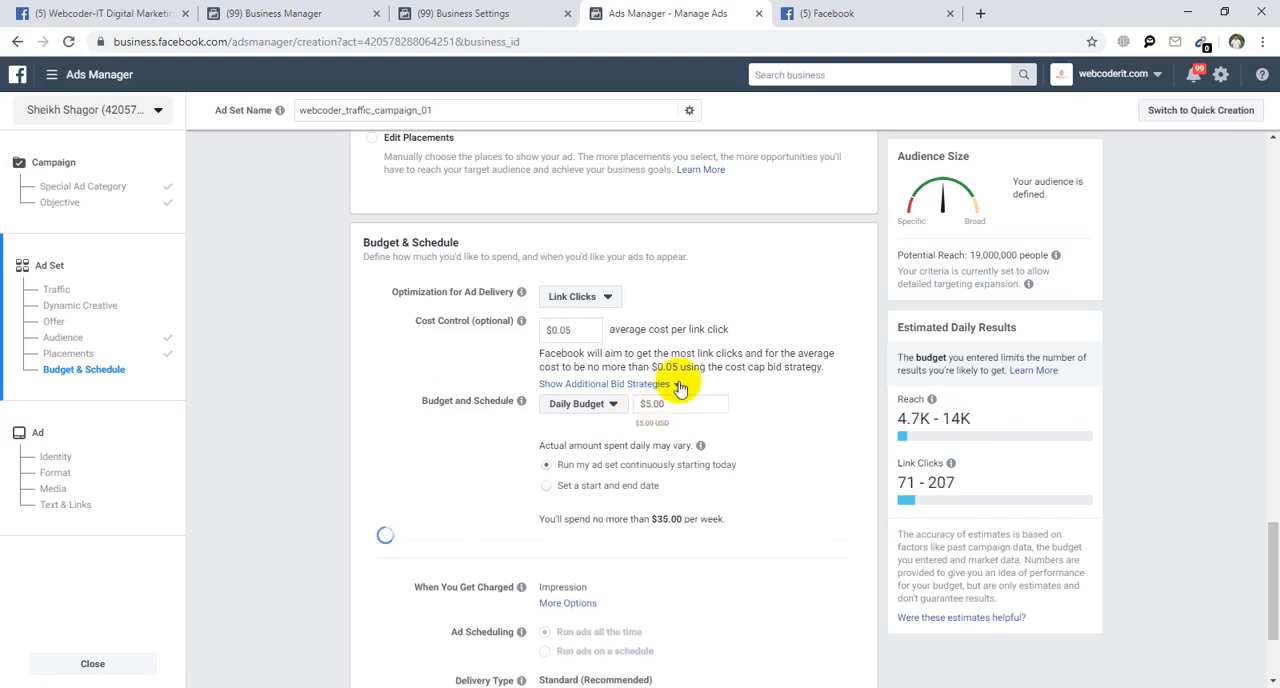
{"action": "left_click", "coordinate": [547, 487]}
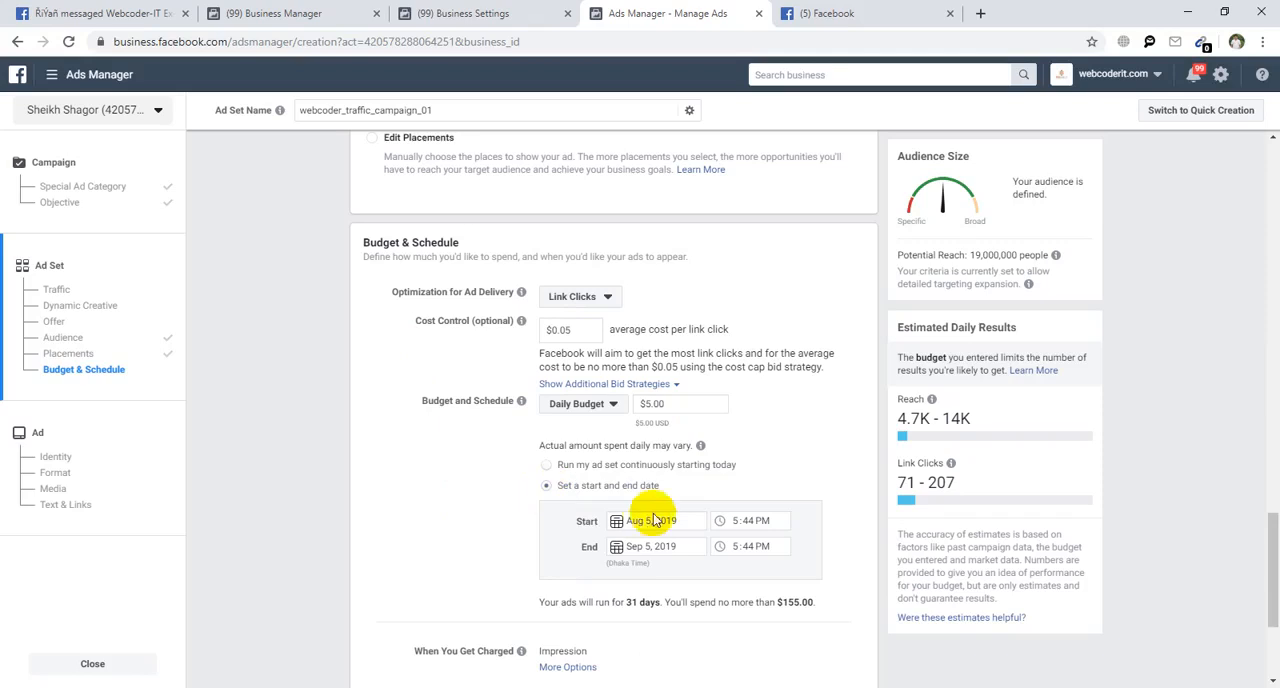
{"action": "left_click", "coordinate": [654, 546]}
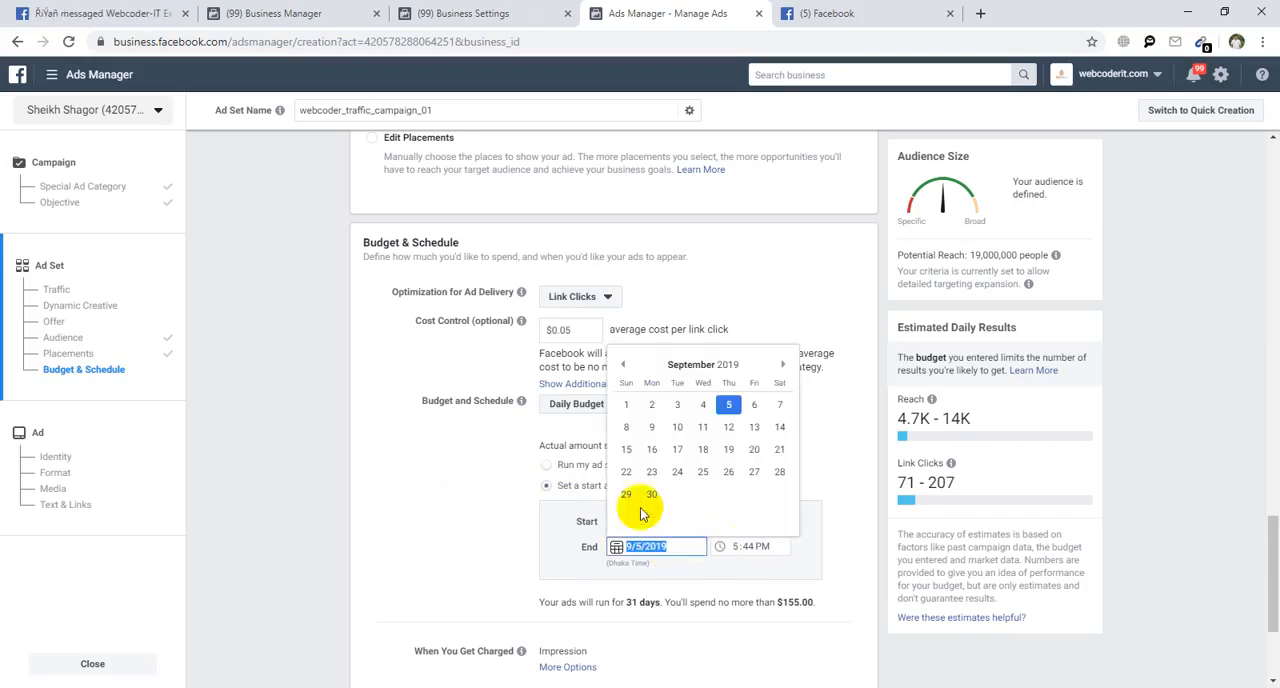
{"action": "left_click", "coordinate": [623, 366]}
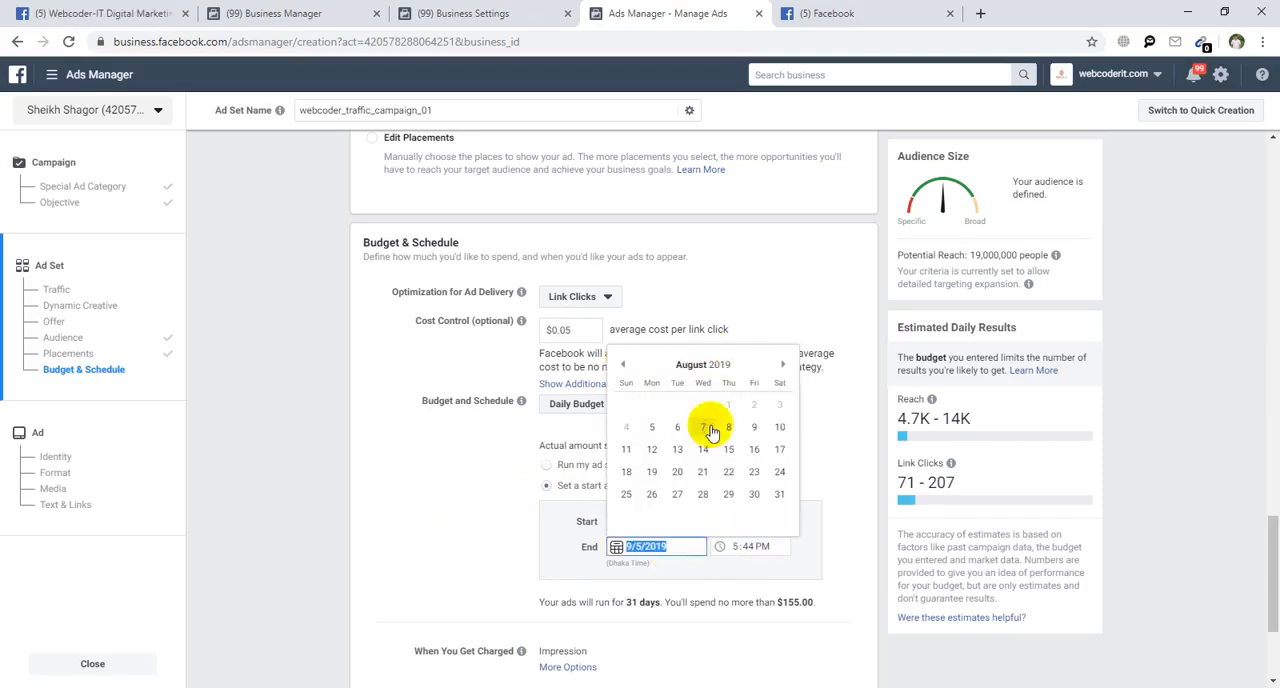
{"action": "left_click", "coordinate": [779, 427]}
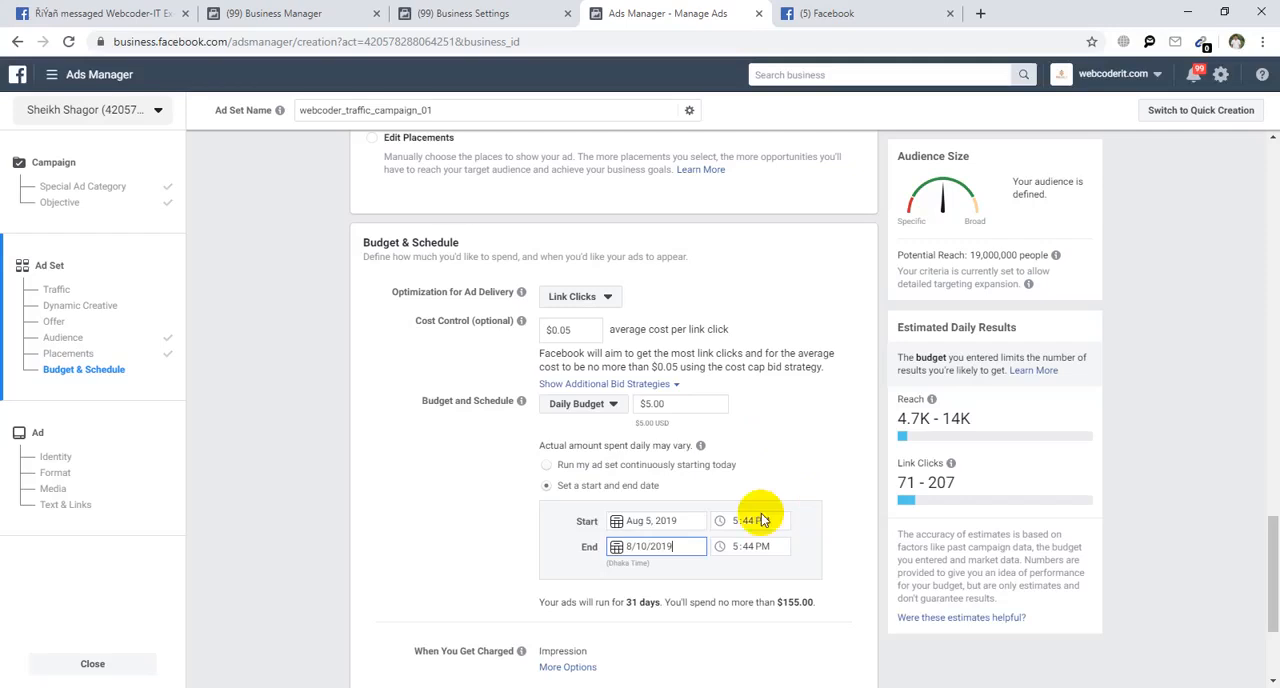
{"action": "left_click_drag", "start_coordinate": [764, 605], "coordinate": [814, 607]}
{"action": "left_click", "coordinate": [839, 609]}
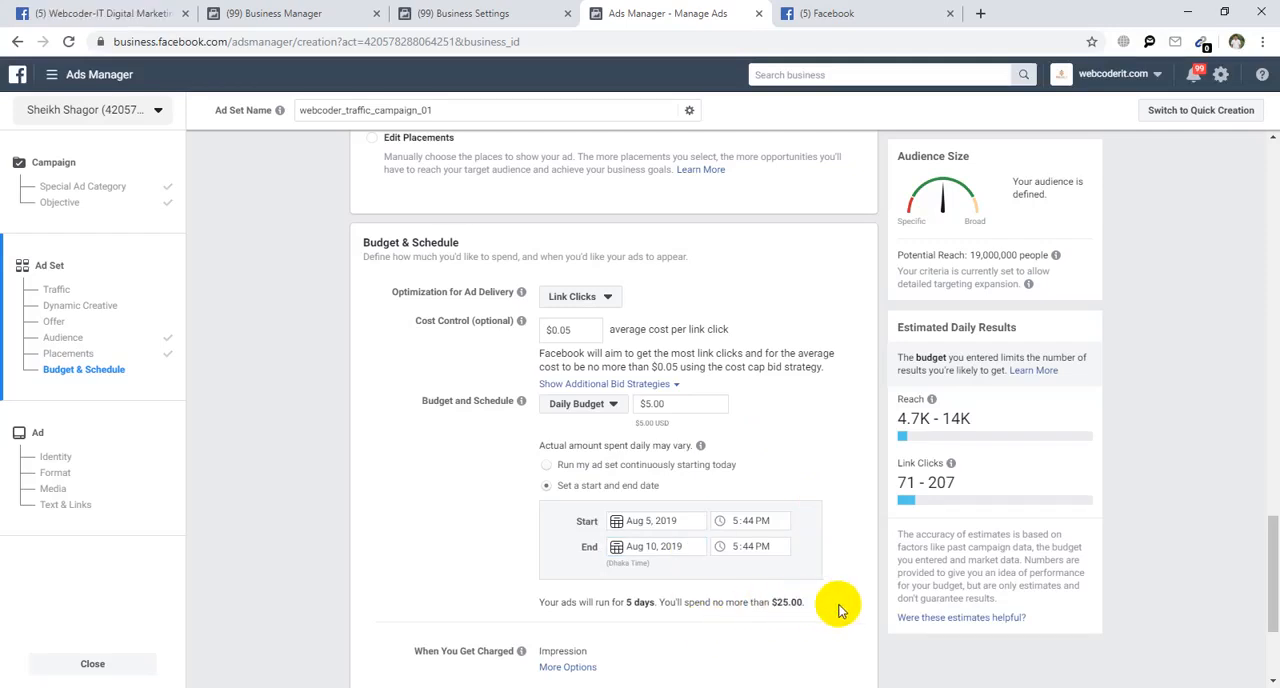
{"action": "scroll", "coordinate": [842, 612], "scroll_direction": "down", "scroll_amount": 1}
{"action": "scroll", "coordinate": [842, 612], "scroll_direction": "down", "scroll_amount": 2}
{"action": "left_click_drag", "start_coordinate": [611, 442], "coordinate": [652, 440]}
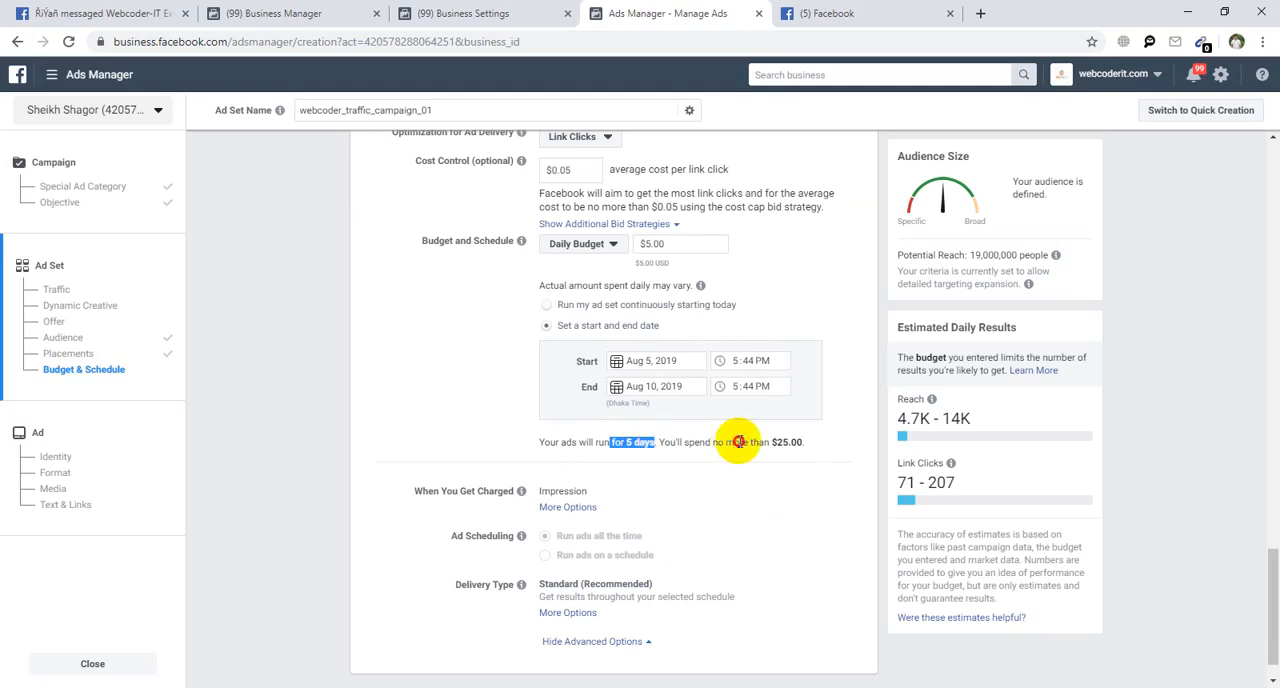
{"action": "left_click_drag", "start_coordinate": [740, 442], "coordinate": [812, 450]}
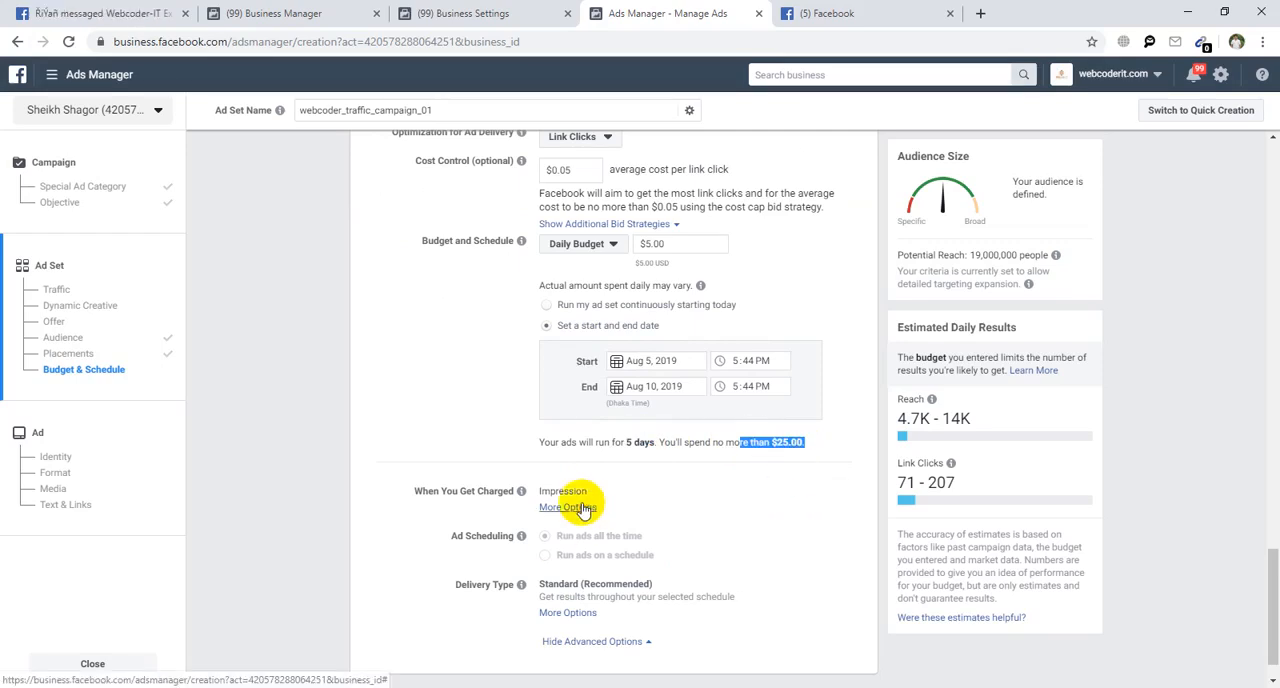
Reveal the options for when charges apply and try to select Link Click (CPC).
{"action": "left_click", "coordinate": [568, 507]}
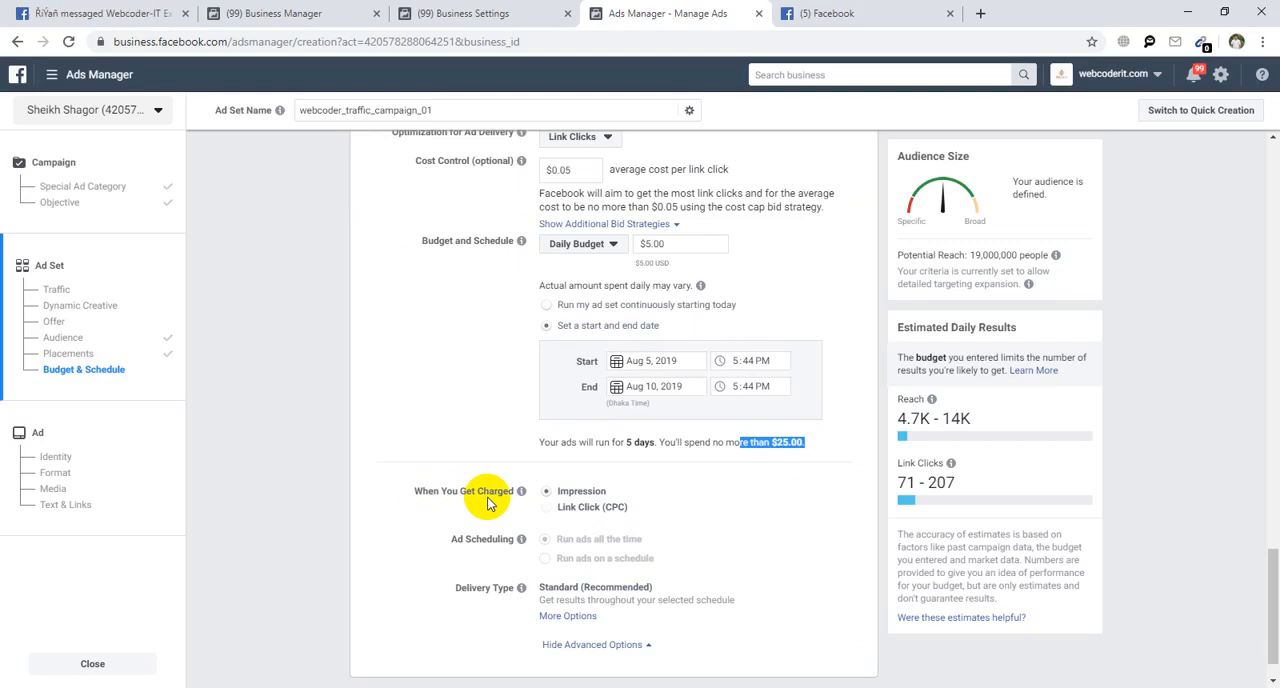
{"action": "left_click", "coordinate": [575, 513]}
{"action": "mouse_move", "coordinate": [546, 512]}
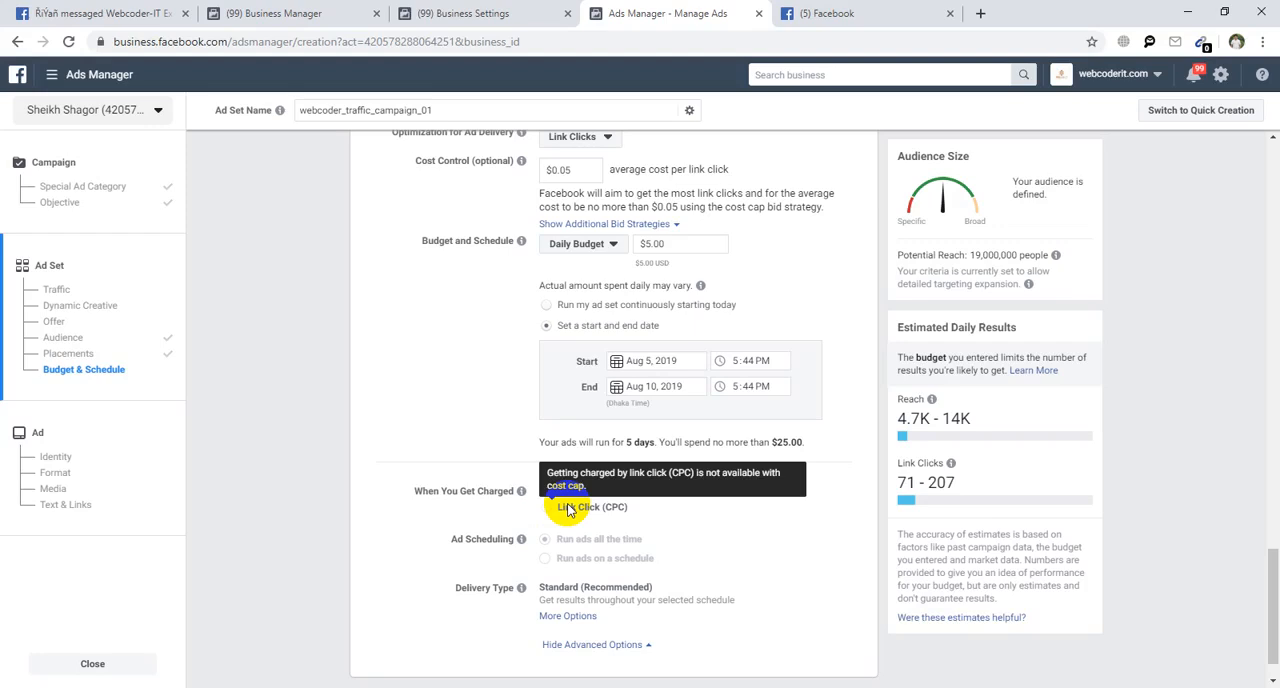
Clear the cost control amount and choose Link Click (CPC) as the basis for when charges apply.
{"action": "scroll", "coordinate": [575, 525], "scroll_direction": "up", "scroll_amount": 2}
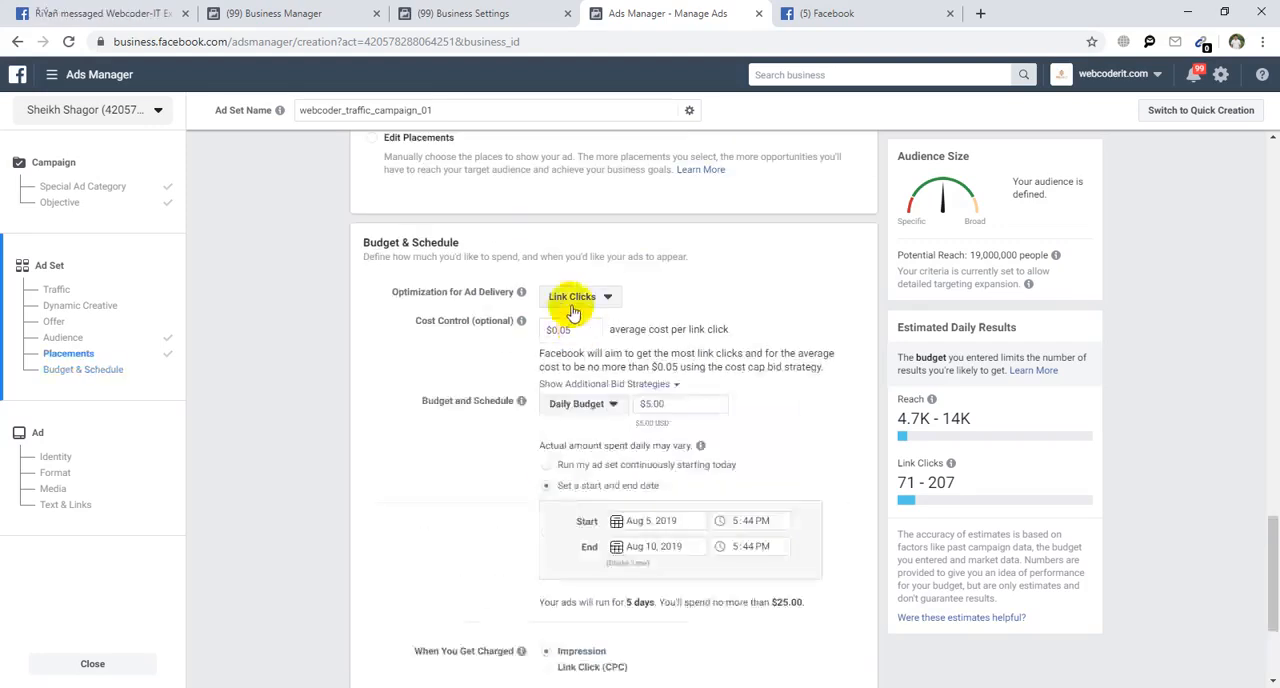
{"action": "left_click", "coordinate": [583, 330]}
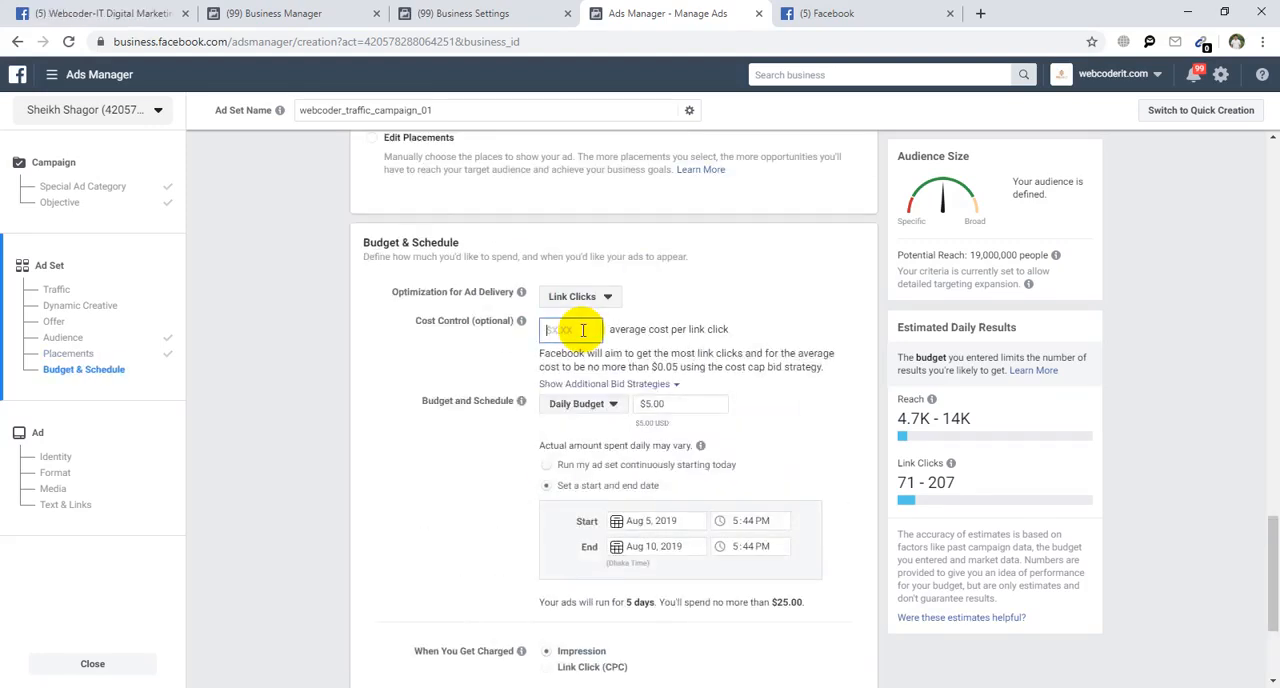
{"action": "key", "text": "BackSpace"}
{"action": "key", "text": "BackSpace"}
{"action": "key", "text": "BackSpace"}
{"action": "key", "text": "BackSpace"}
{"action": "left_click", "coordinate": [365, 350]}
{"action": "scroll", "coordinate": [388, 509], "scroll_direction": "down", "scroll_amount": 3}
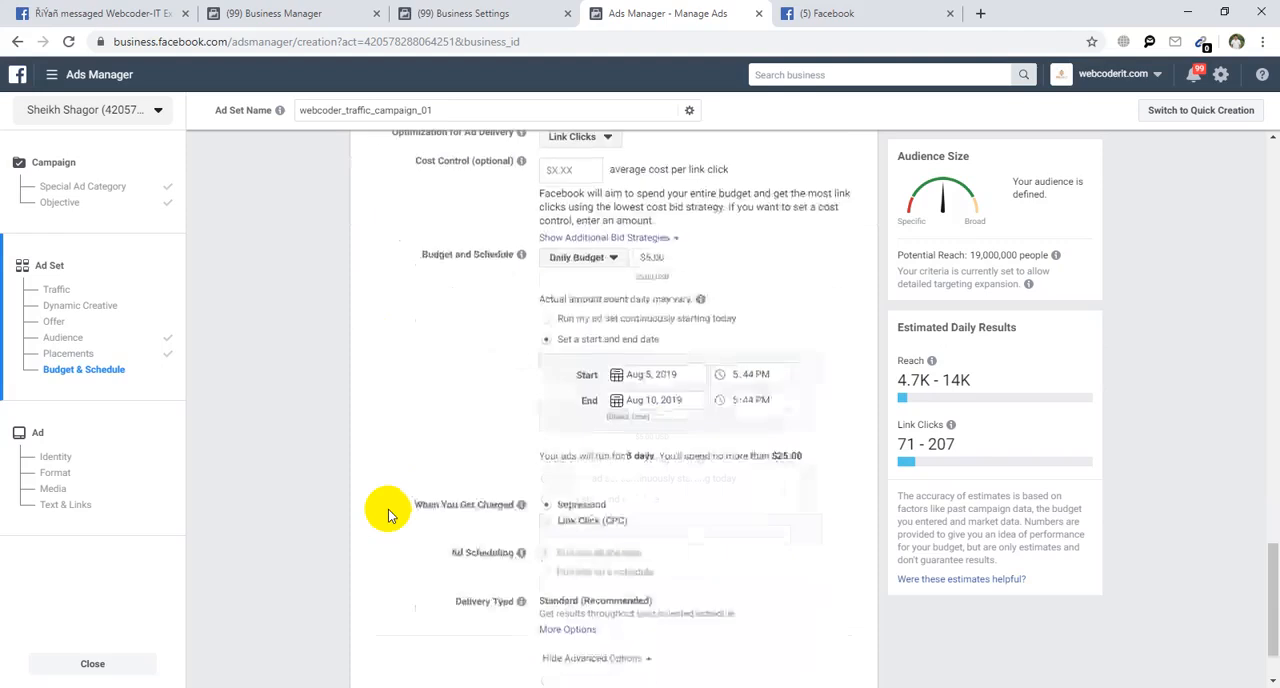
{"action": "left_click", "coordinate": [546, 462]}
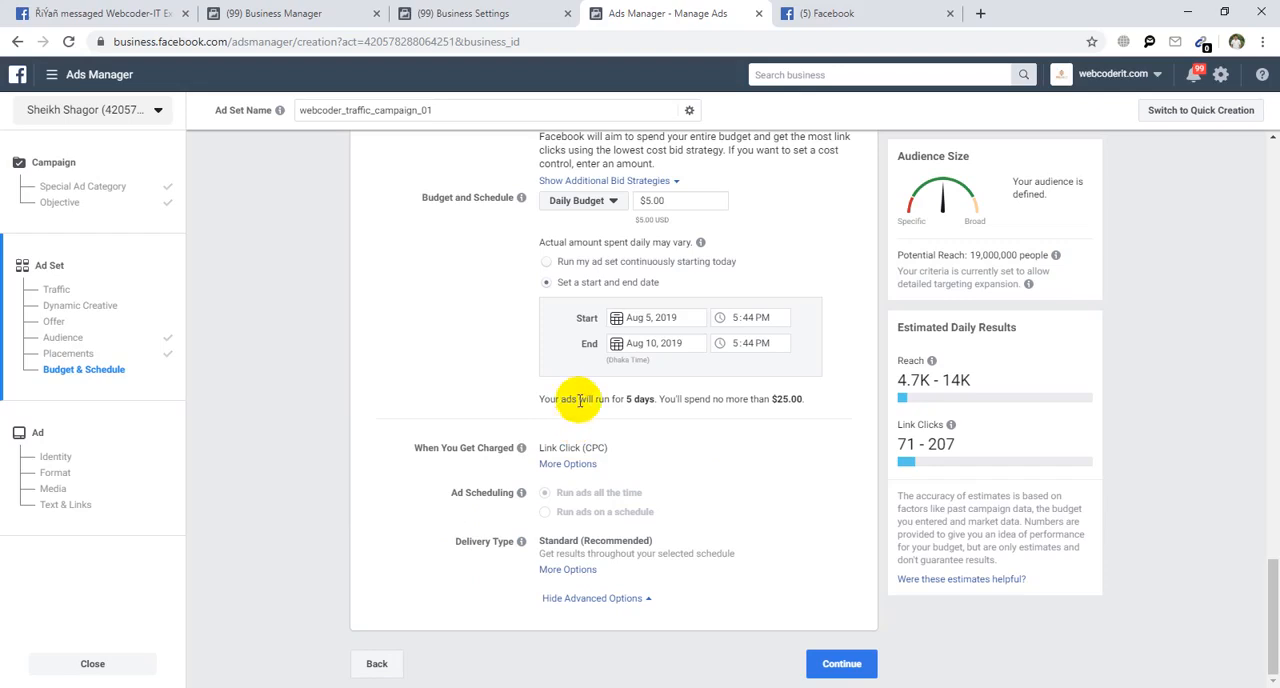
Expand the charging and delivery type options and examine Standard (Recommended) against Accelerated delivery.
{"action": "left_click", "coordinate": [567, 464]}
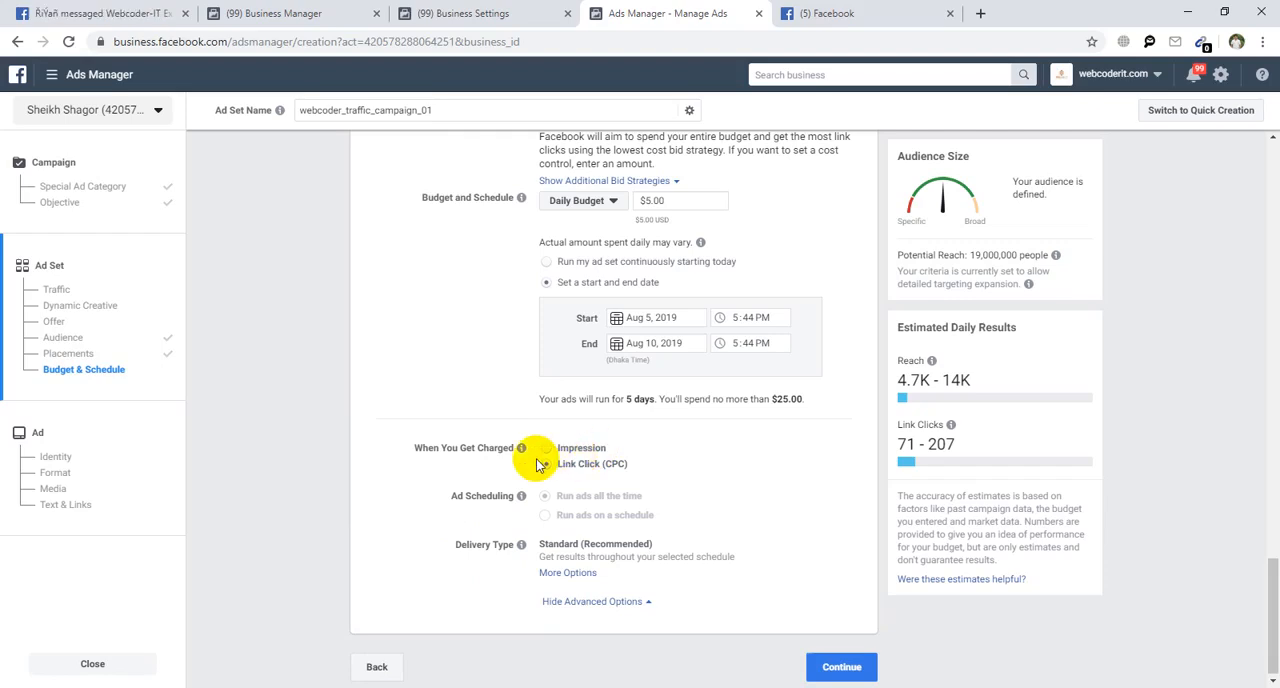
{"action": "left_click", "coordinate": [585, 572]}
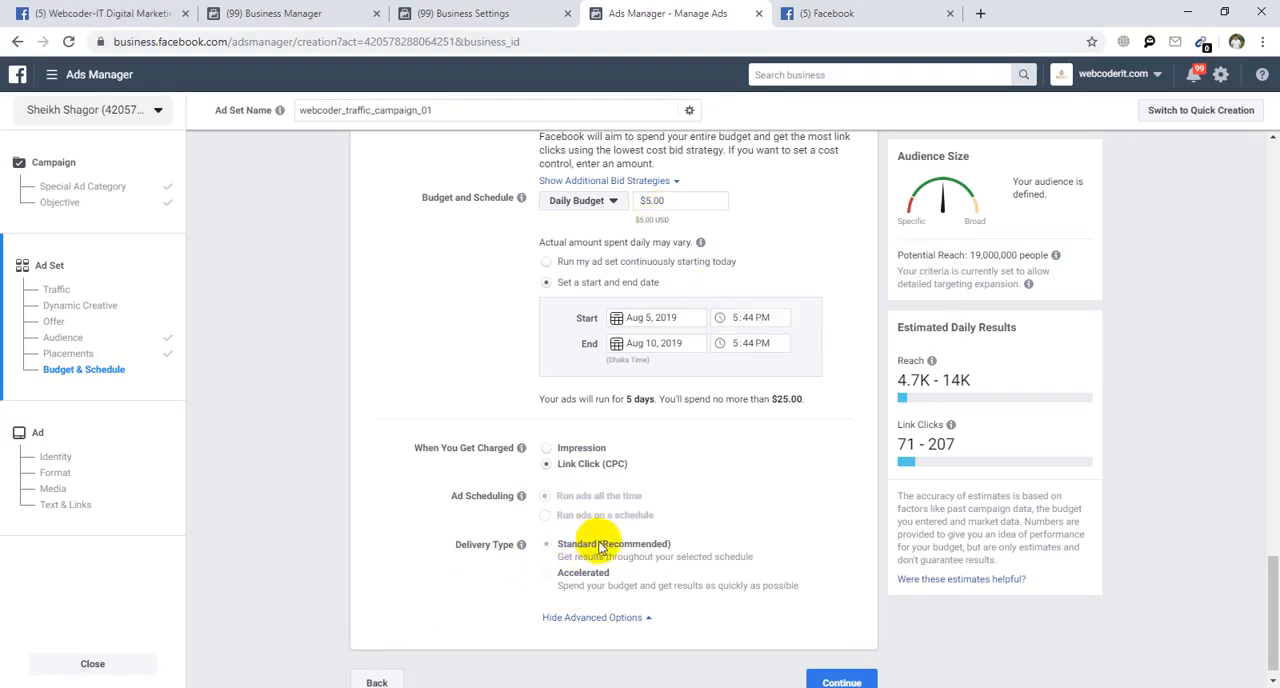
{"action": "left_click_drag", "start_coordinate": [604, 544], "coordinate": [559, 548]}
{"action": "left_click", "coordinate": [718, 540]}
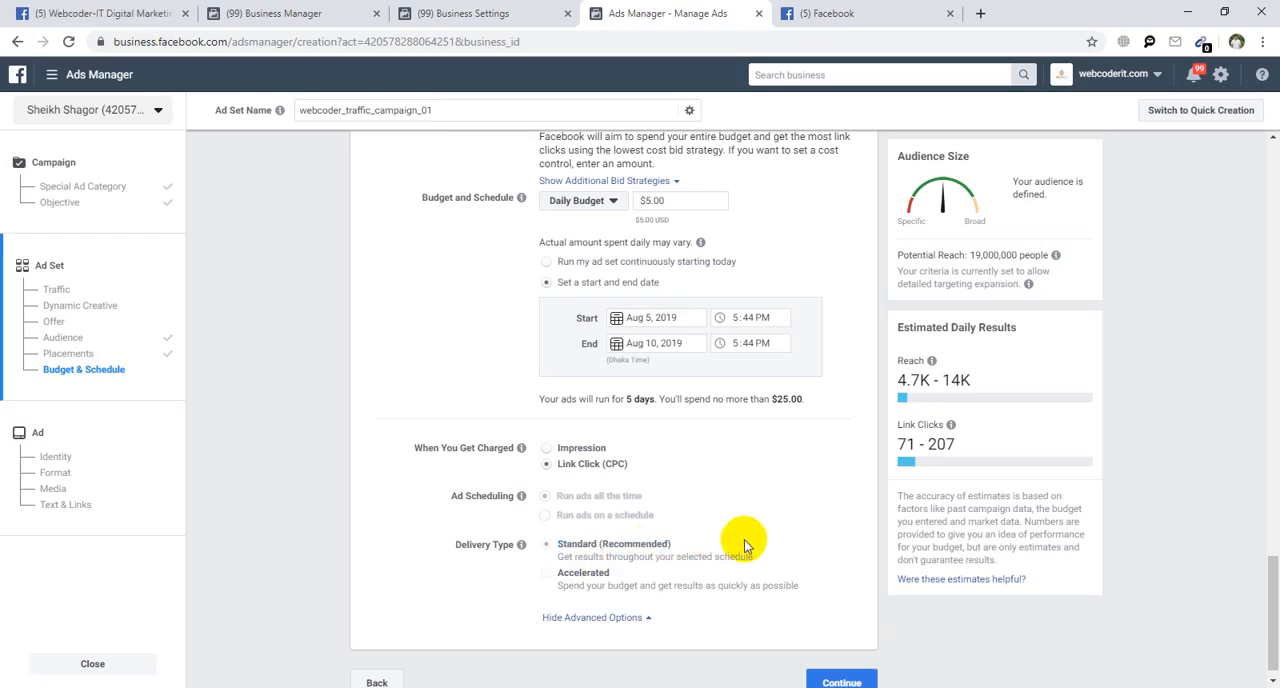
{"action": "scroll", "coordinate": [1040, 557], "scroll_direction": "down", "scroll_amount": 1}
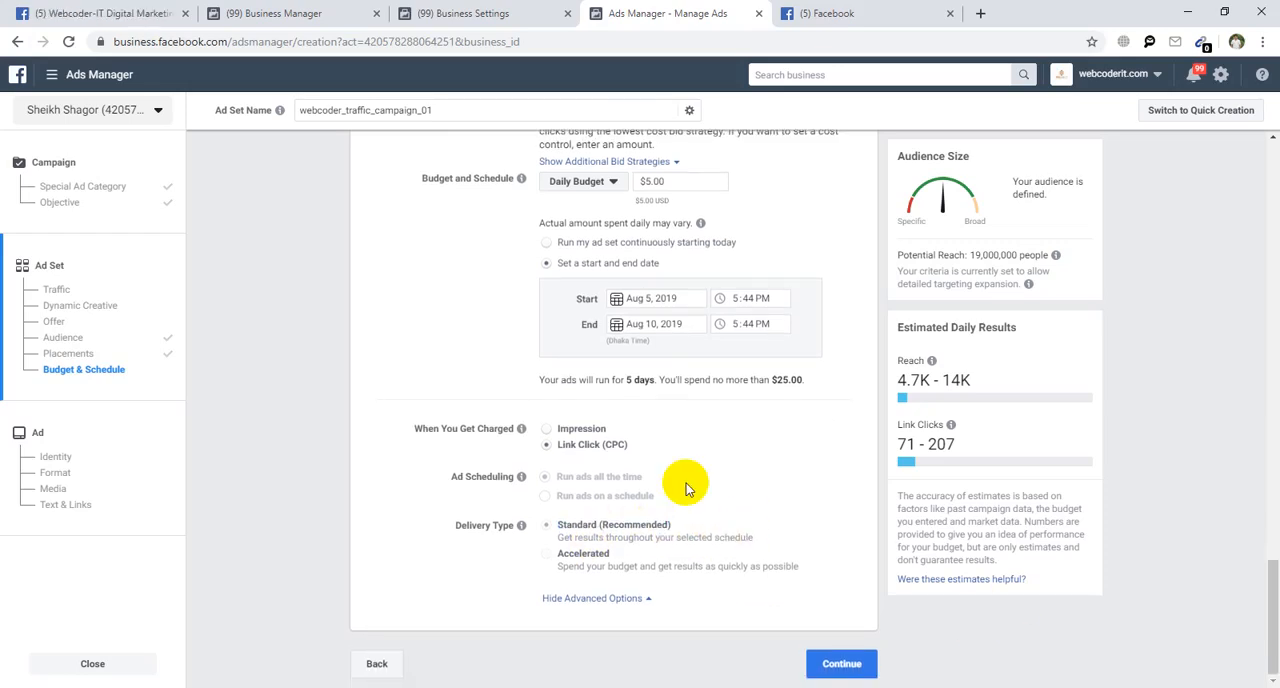
Review the budget, schedule and maximum spend of the ad set and continue to the ad setup.
{"action": "scroll", "coordinate": [686, 488], "scroll_direction": "up", "scroll_amount": 4}
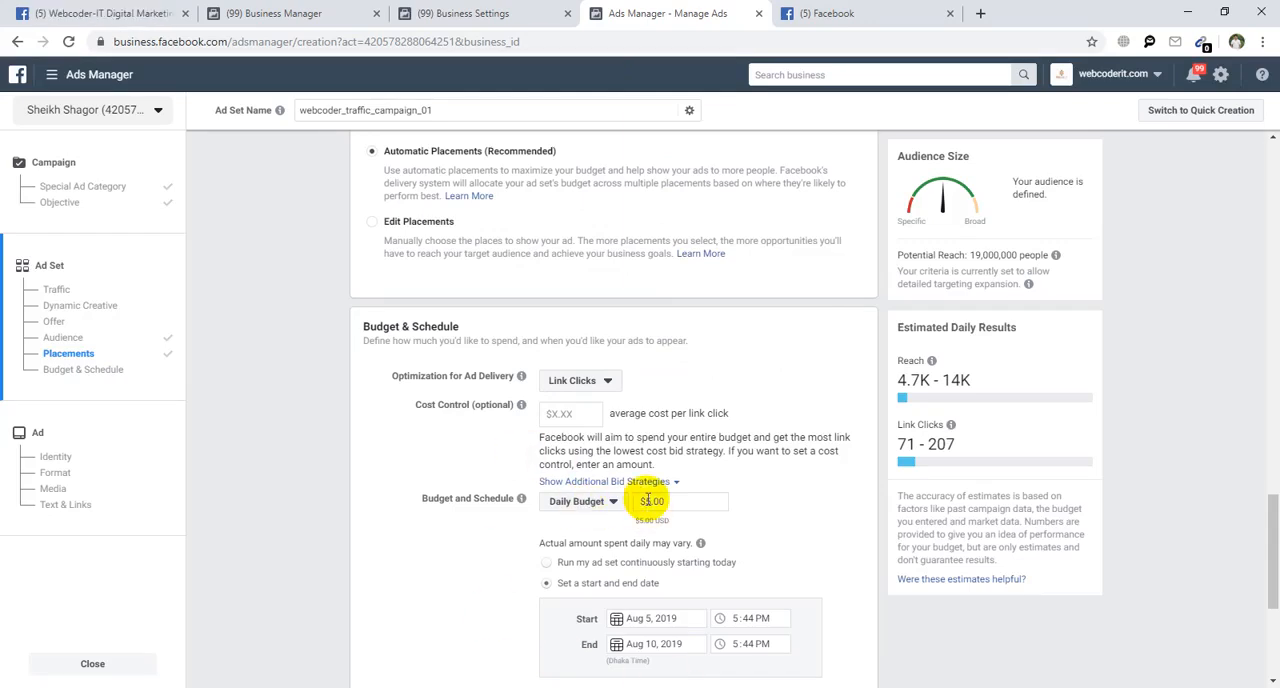
{"action": "scroll", "coordinate": [818, 600], "scroll_direction": "down", "scroll_amount": 1}
{"action": "scroll", "coordinate": [818, 600], "scroll_direction": "down", "scroll_amount": 2}
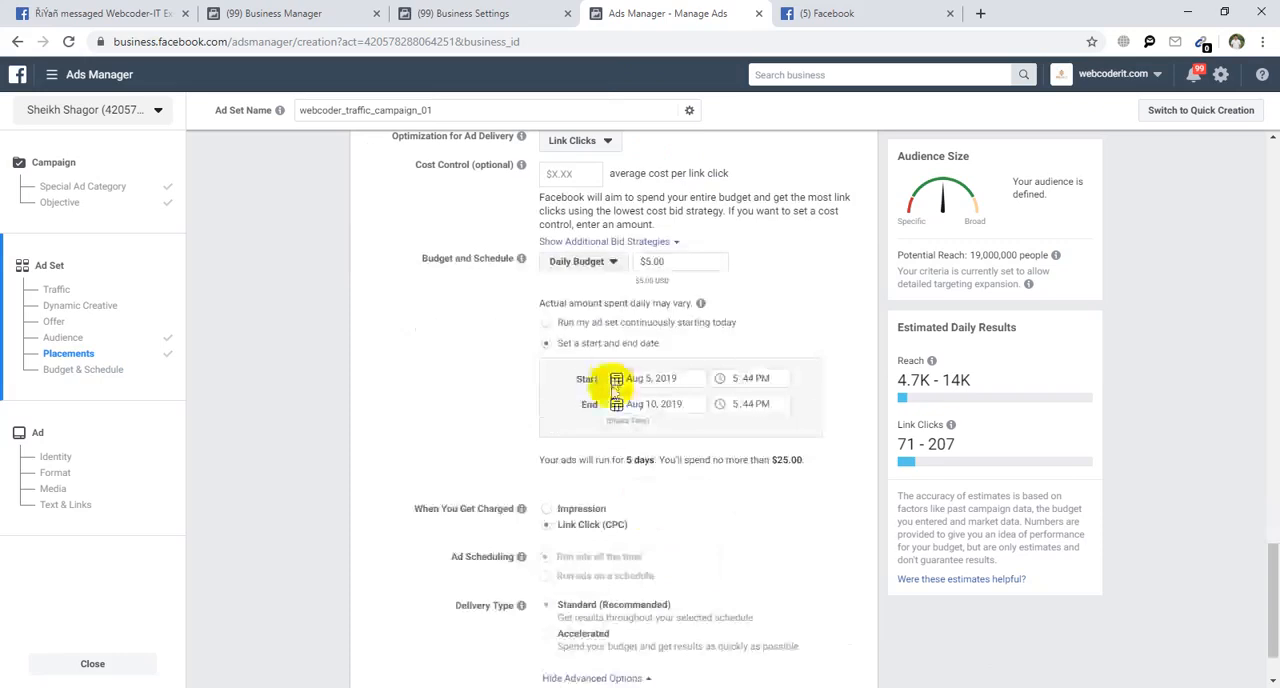
{"action": "left_click_drag", "start_coordinate": [770, 459], "coordinate": [833, 471]}
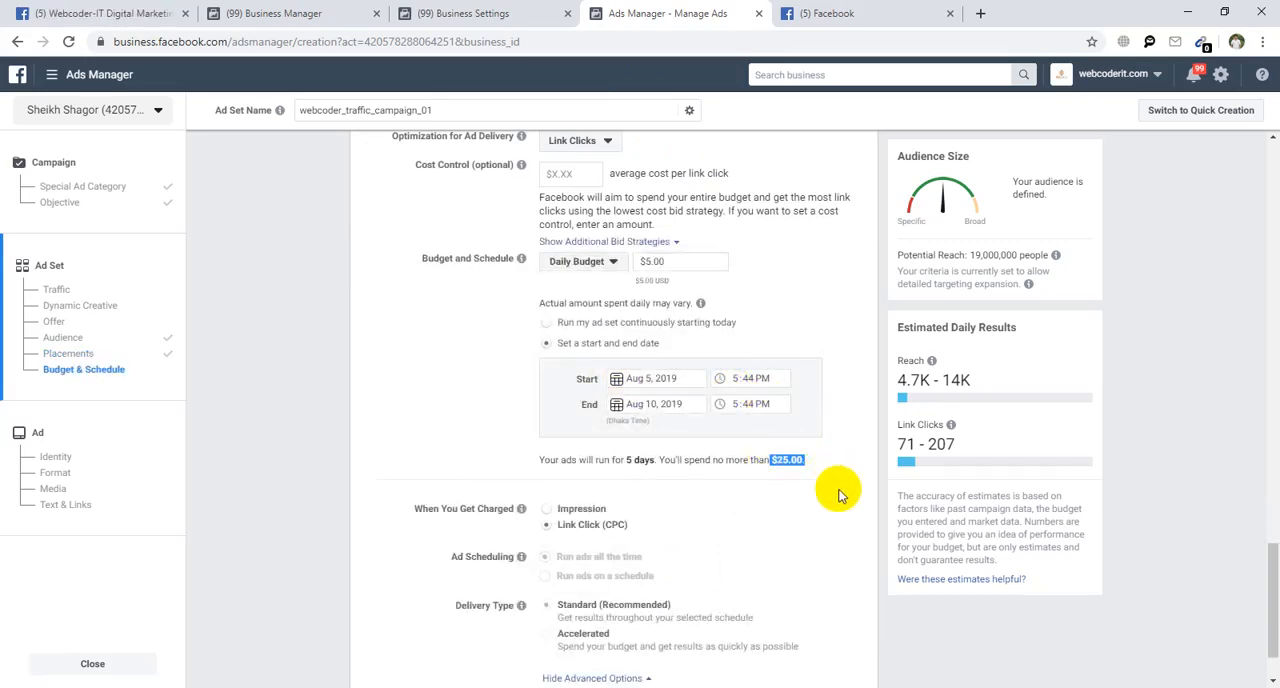
{"action": "scroll", "coordinate": [838, 560], "scroll_direction": "down", "scroll_amount": 1}
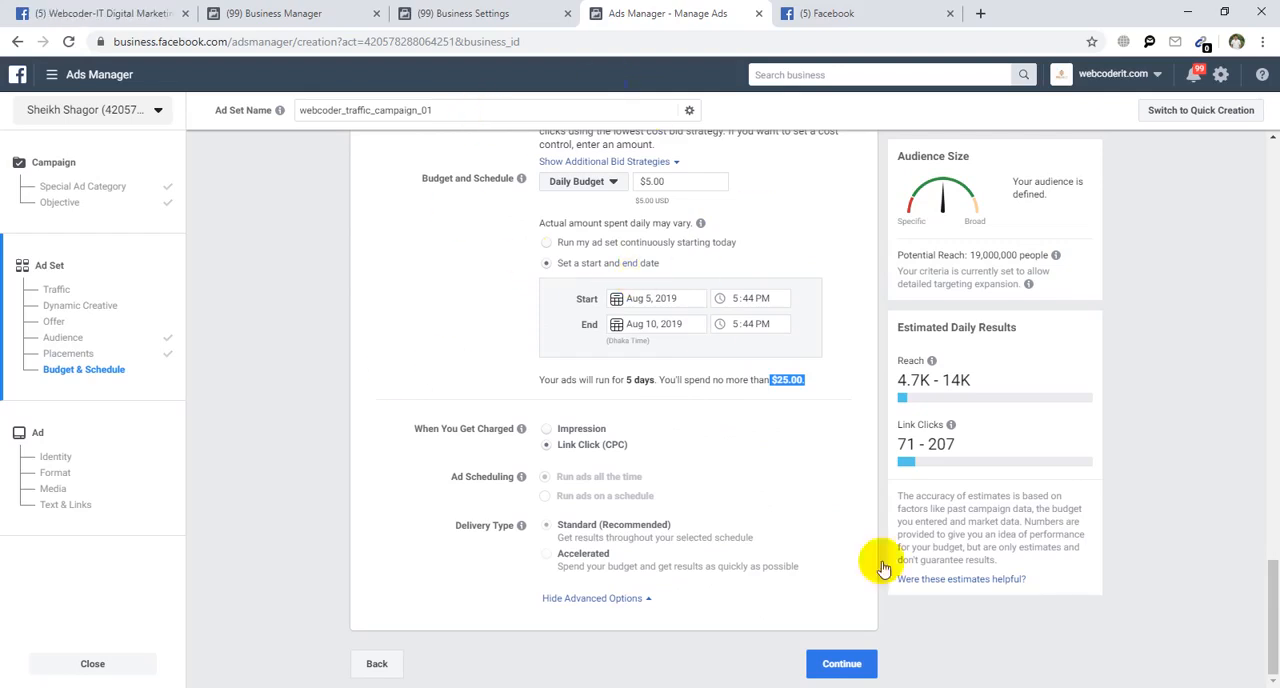
{"action": "mouse_move", "coordinate": [649, 545]}
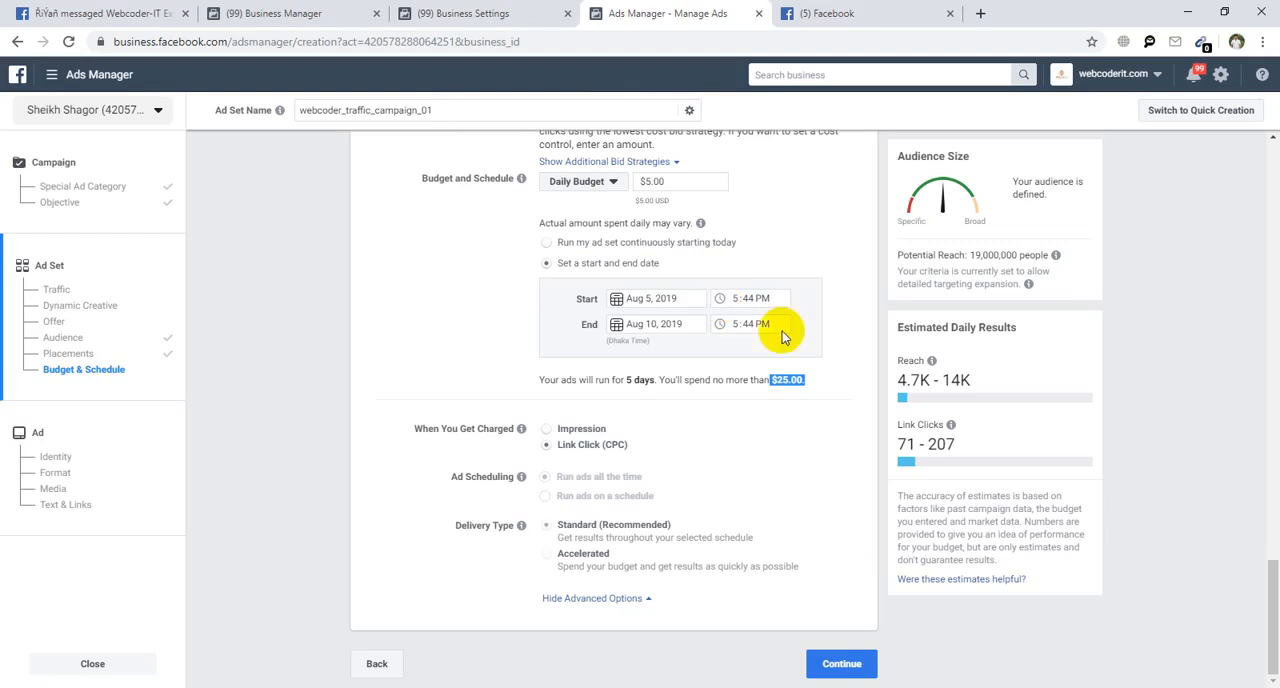
{"action": "left_click", "coordinate": [842, 664]}
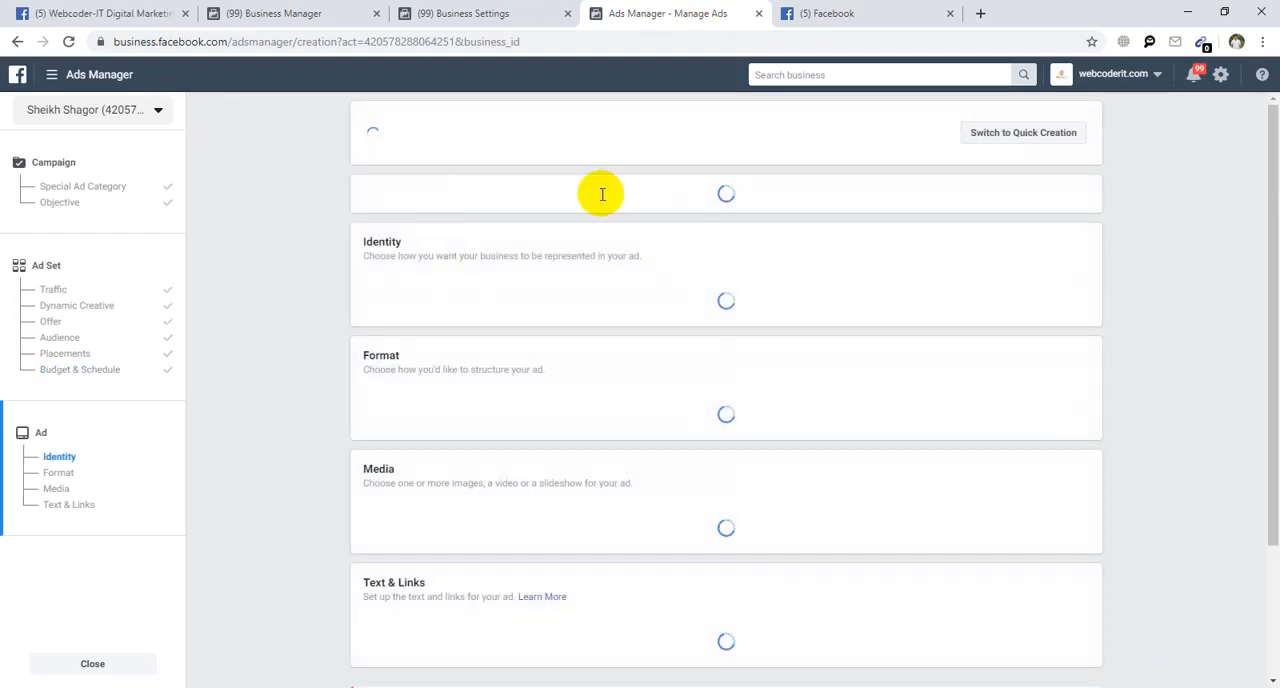
Reload the Facebook news feed, check its loading, and return to the new ad's setup in Ads Manager.
{"action": "left_click", "coordinate": [846, 12]}
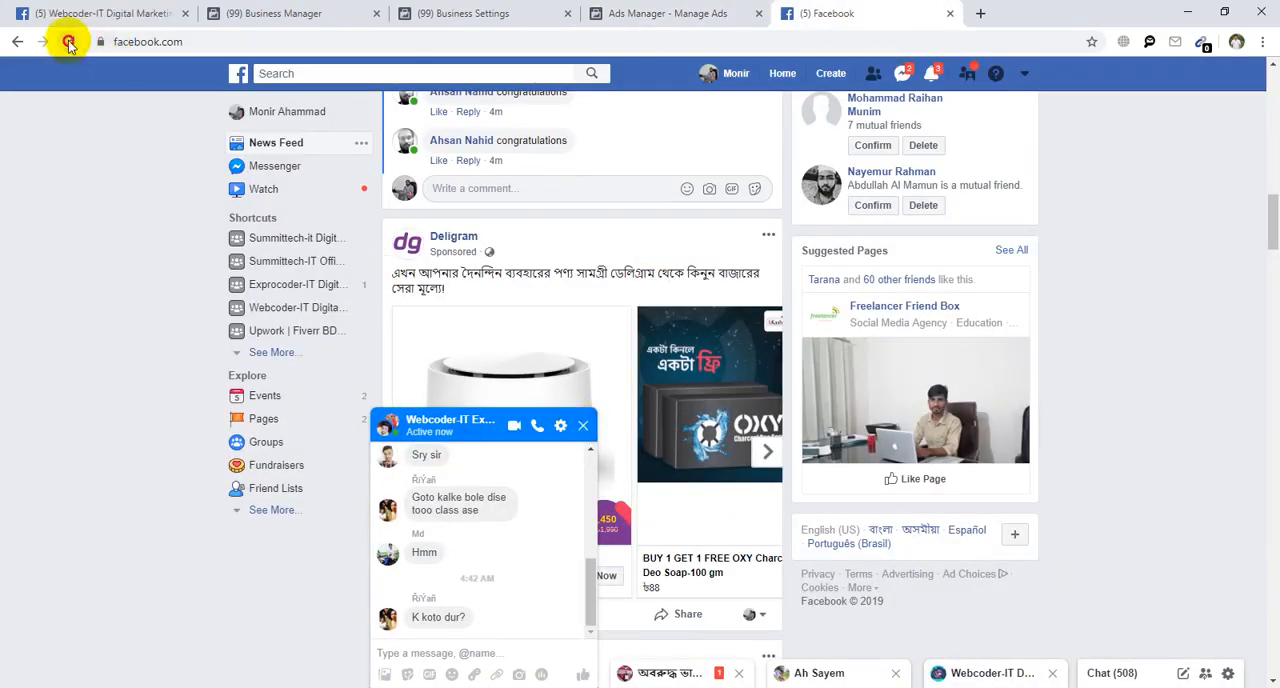
{"action": "left_click", "coordinate": [68, 41]}
{"action": "left_click", "coordinate": [710, 10]}
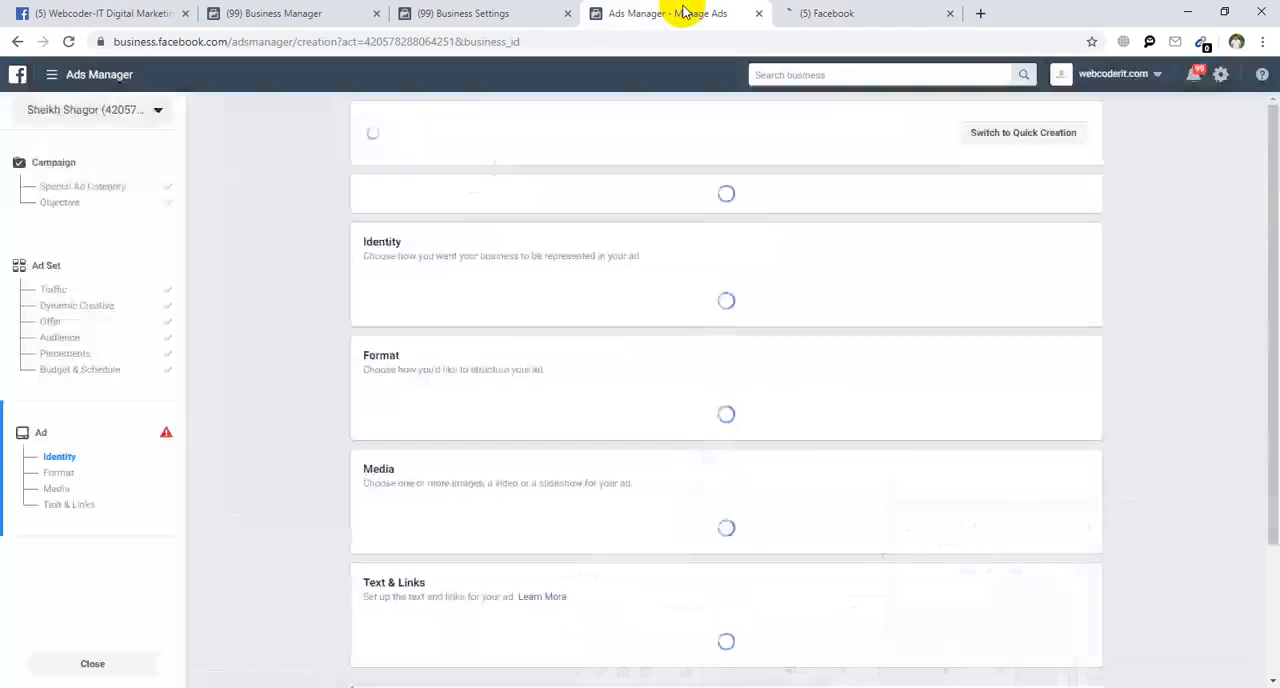
{"action": "left_click", "coordinate": [890, 8]}
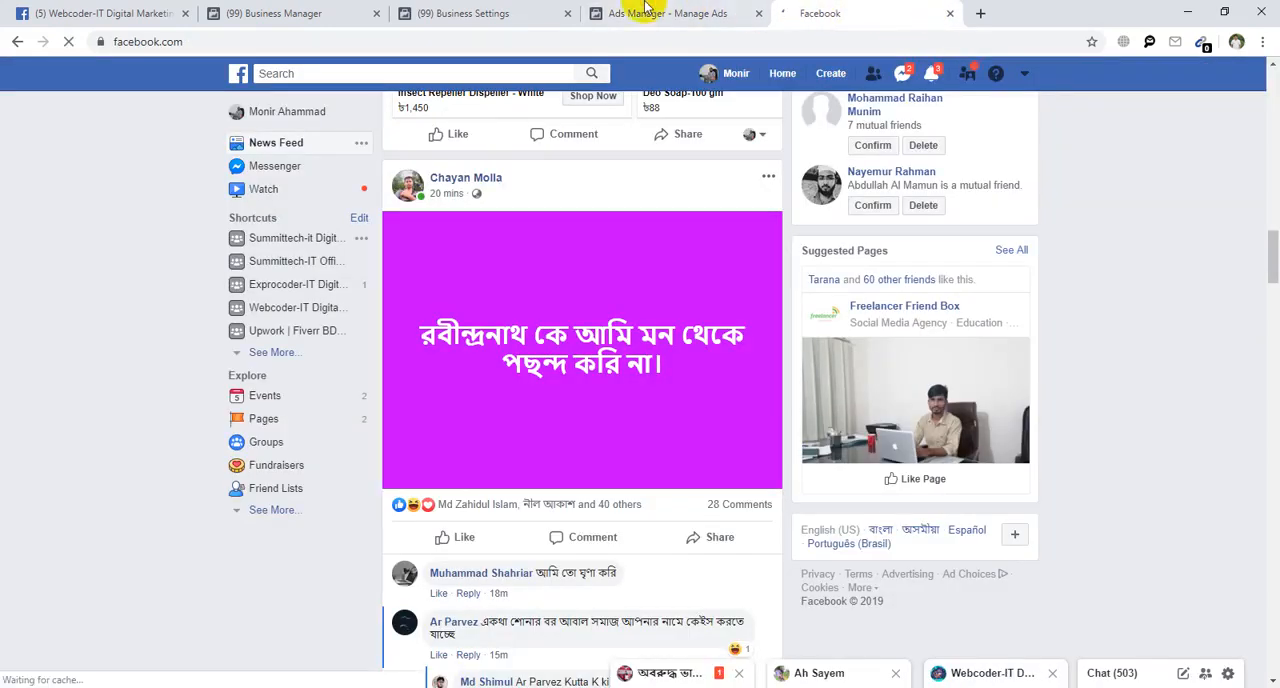
{"action": "left_click", "coordinate": [700, 13]}
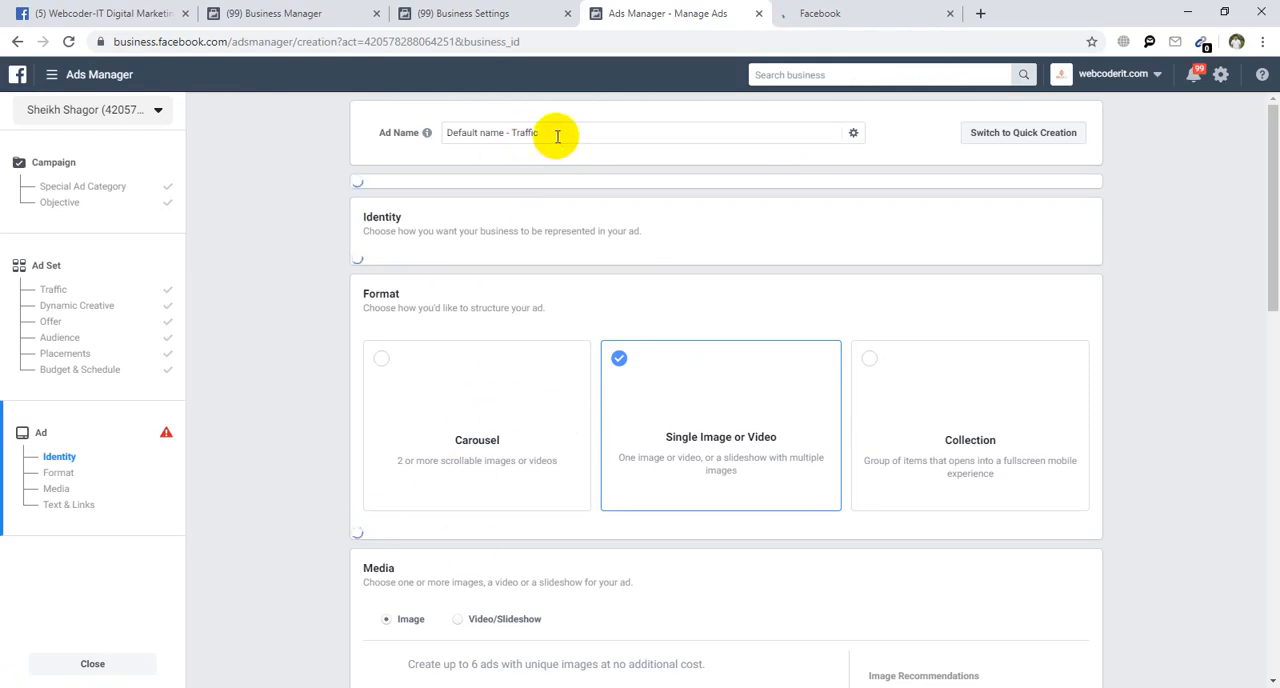
Replace the default ad name with webcoder_traffic_campaign_01.
{"action": "left_click_drag", "start_coordinate": [557, 130], "coordinate": [445, 132]}
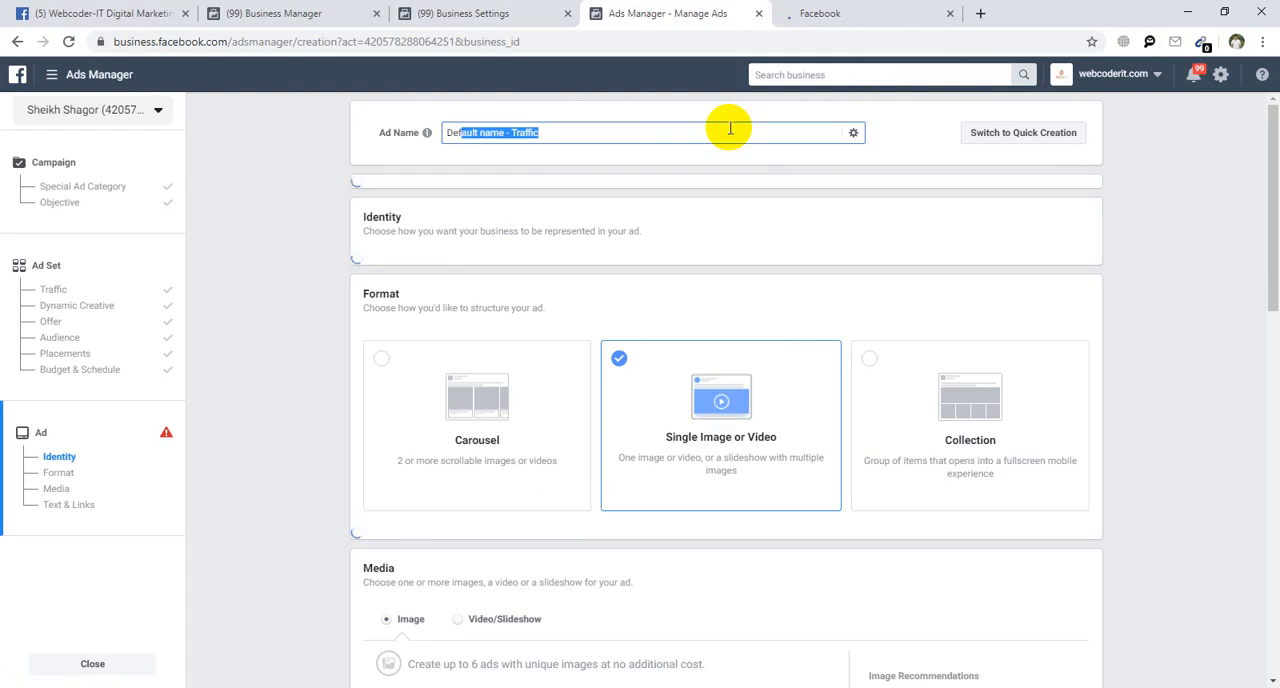
{"action": "type", "text": "webcoder_traffic_campaign_01"}
{"action": "double_click", "coordinate": [530, 131]}
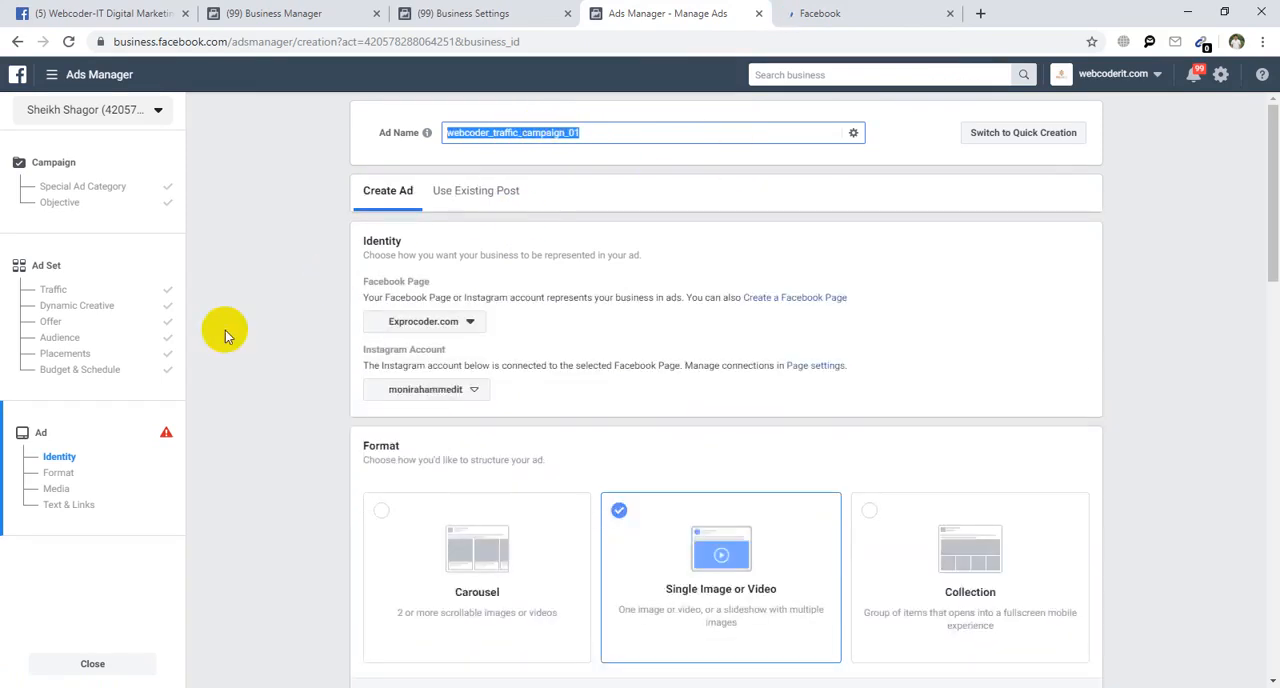
{"action": "left_click", "coordinate": [608, 369]}
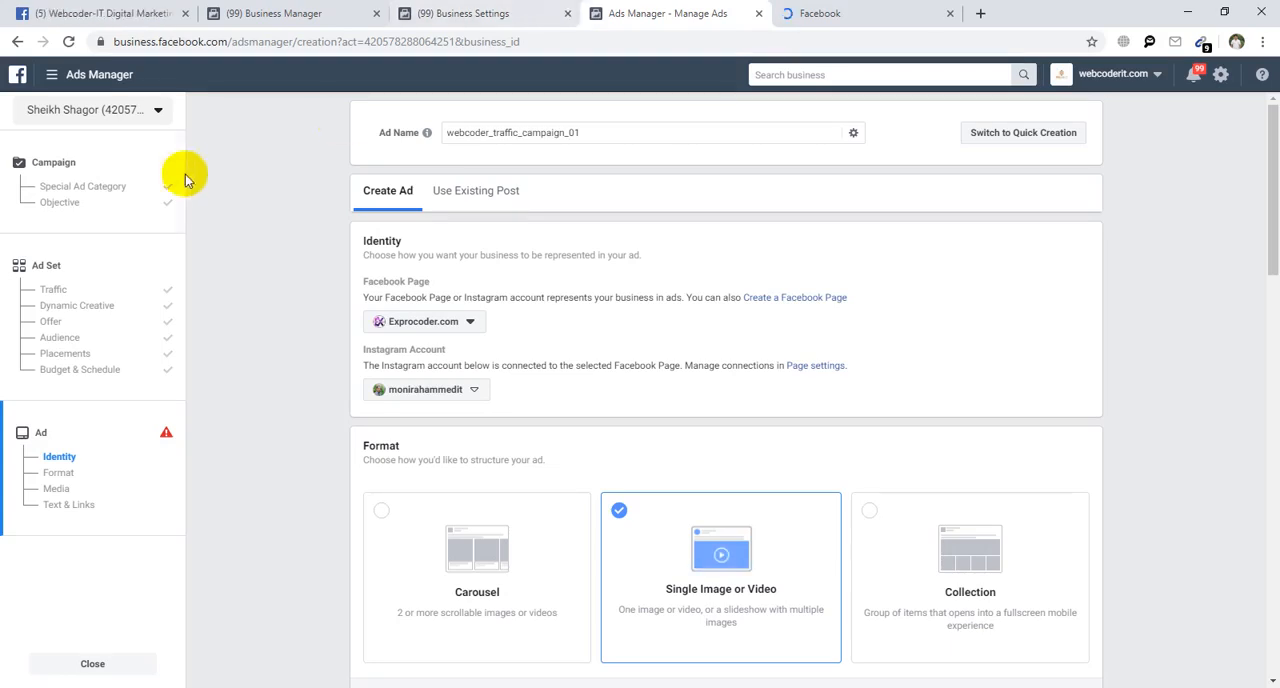
Open the ad's Facebook Page choices and expand the Foreign Visa Centre and Webcoder-IT groups to examine their Pages.
{"action": "left_click", "coordinate": [423, 322]}
{"action": "scroll", "coordinate": [449, 447], "scroll_direction": "down", "scroll_amount": 1}
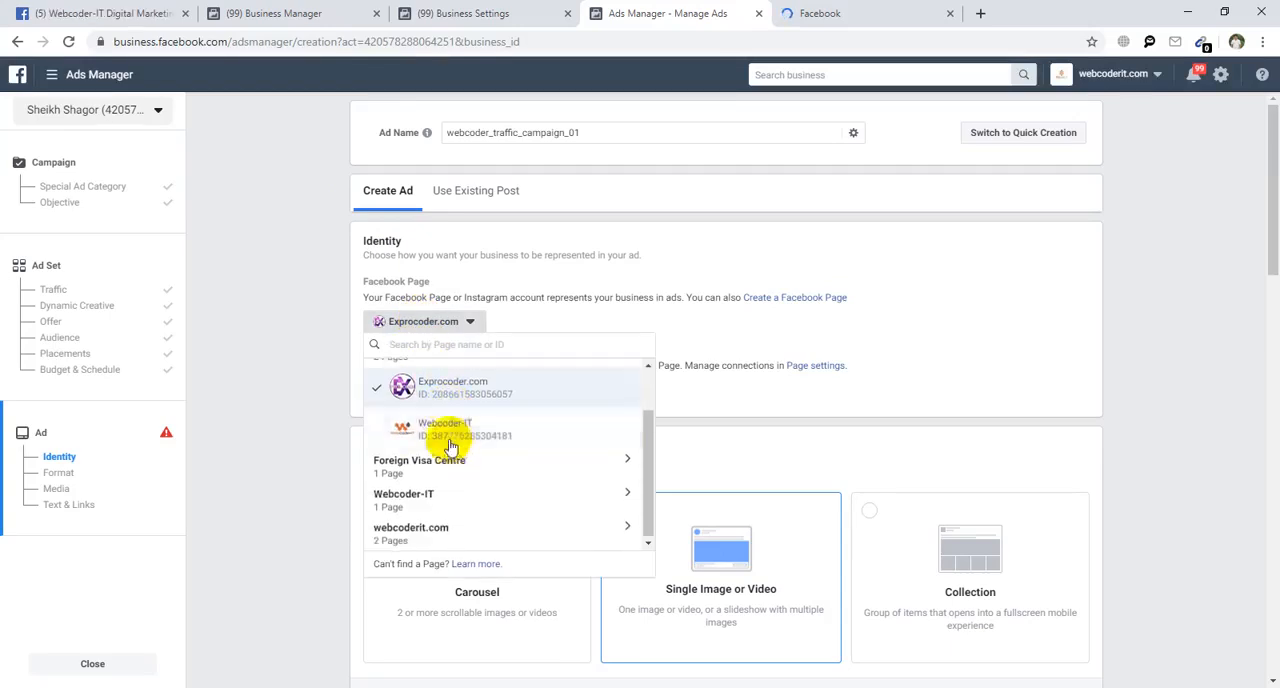
{"action": "left_click", "coordinate": [452, 462]}
{"action": "scroll", "coordinate": [451, 522], "scroll_direction": "down", "scroll_amount": 1}
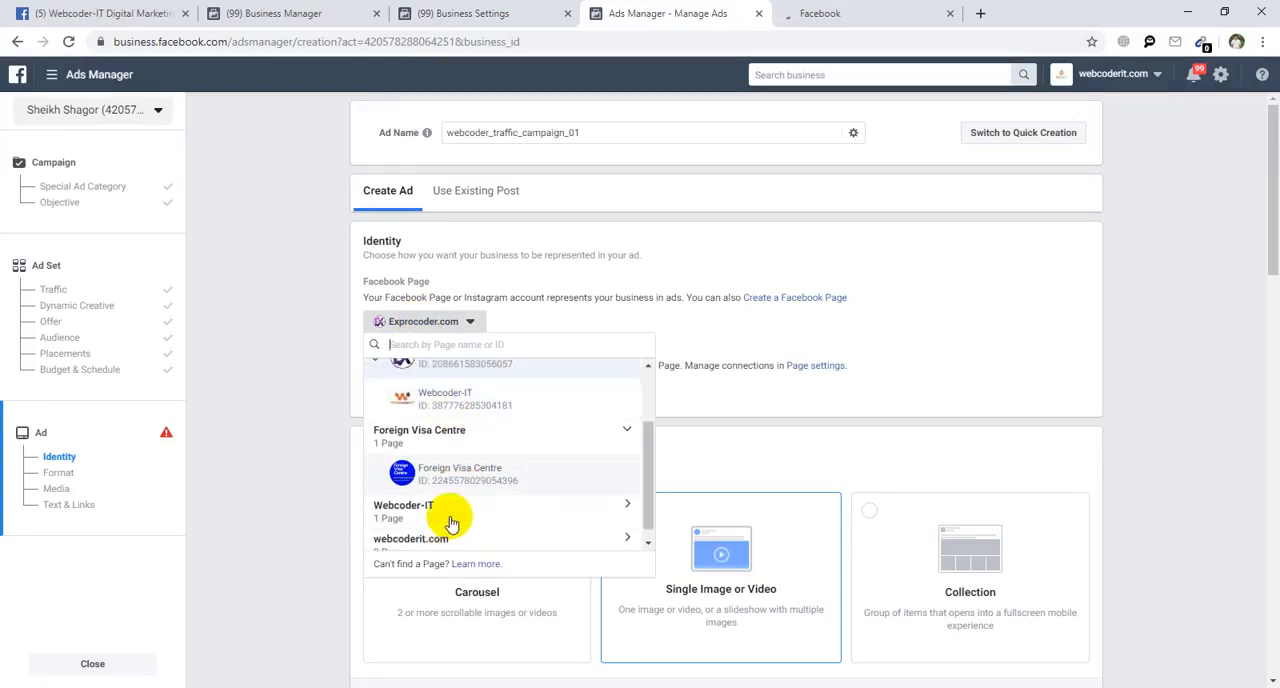
{"action": "left_click", "coordinate": [436, 497]}
Check which Pages are listed under the business account in Business Settings and return to the ad setup in Ads Manager.
{"action": "left_click", "coordinate": [462, 13]}
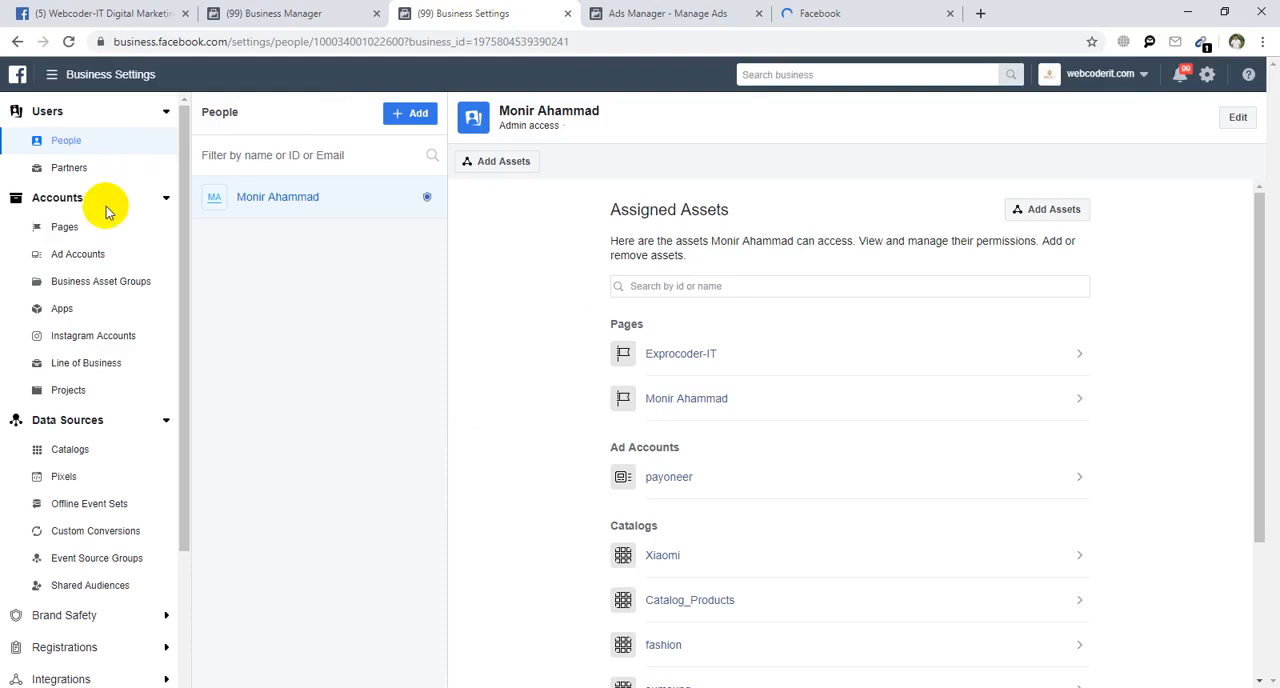
{"action": "left_click", "coordinate": [80, 226]}
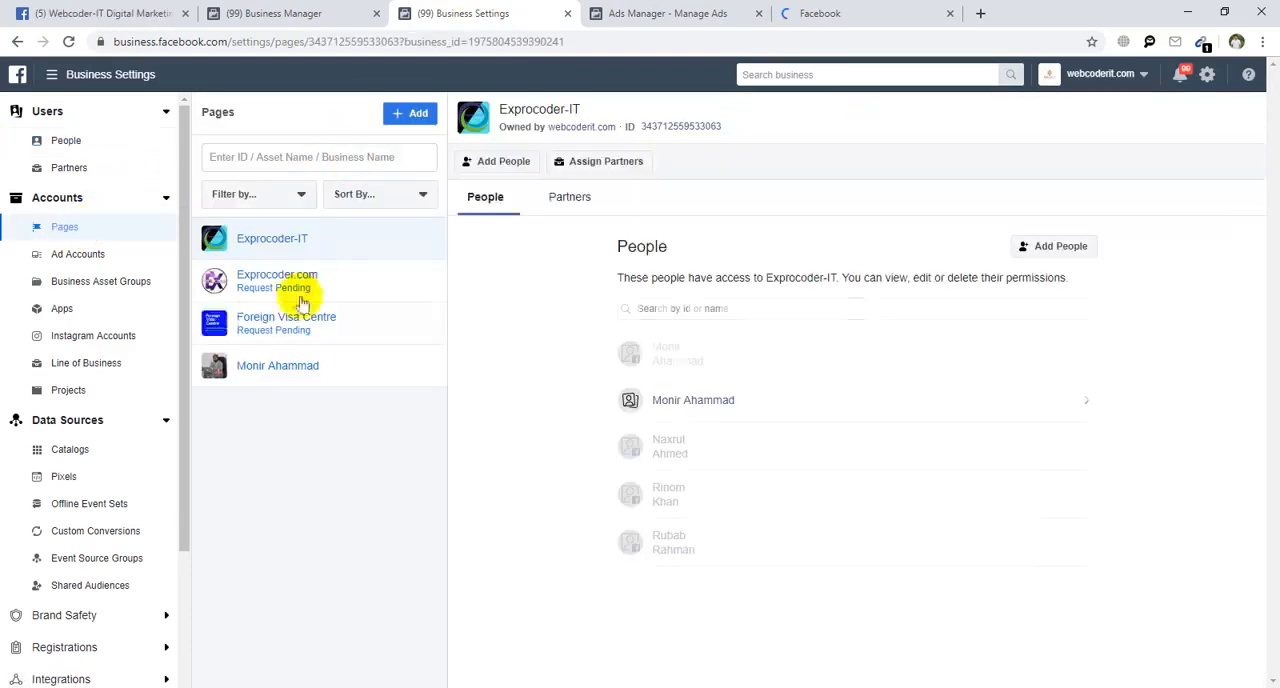
{"action": "left_click", "coordinate": [665, 13]}
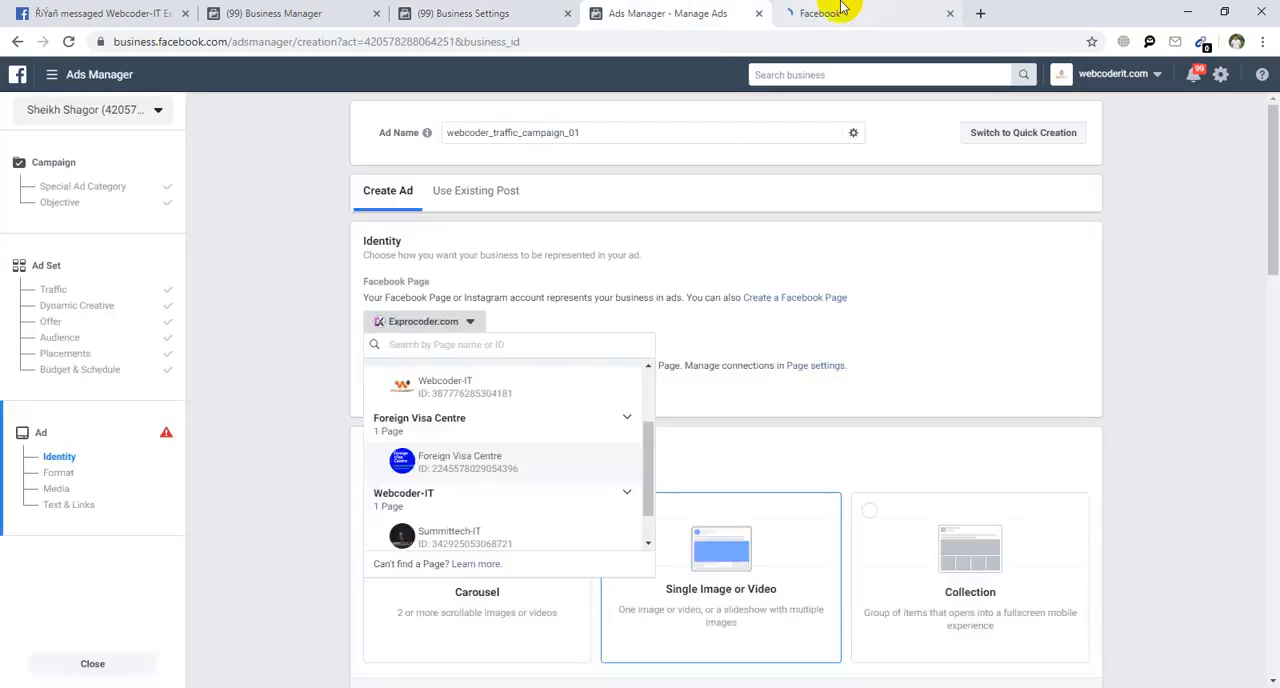
Expand the webcoderit.com and Personal Page groups and choose Rezanur on line shop as the ad's Facebook Page.
{"action": "scroll", "coordinate": [510, 480], "scroll_direction": "down", "scroll_amount": 2}
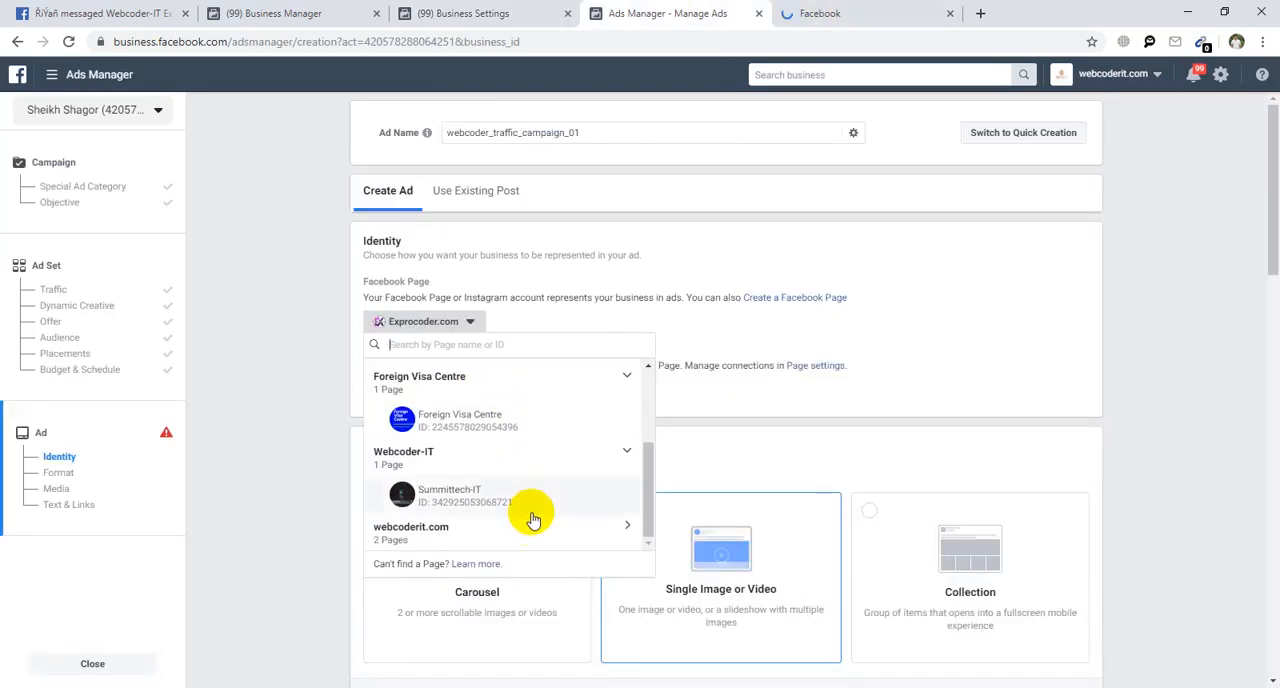
{"action": "left_click", "coordinate": [523, 520]}
{"action": "scroll", "coordinate": [500, 495], "scroll_direction": "down", "scroll_amount": 2}
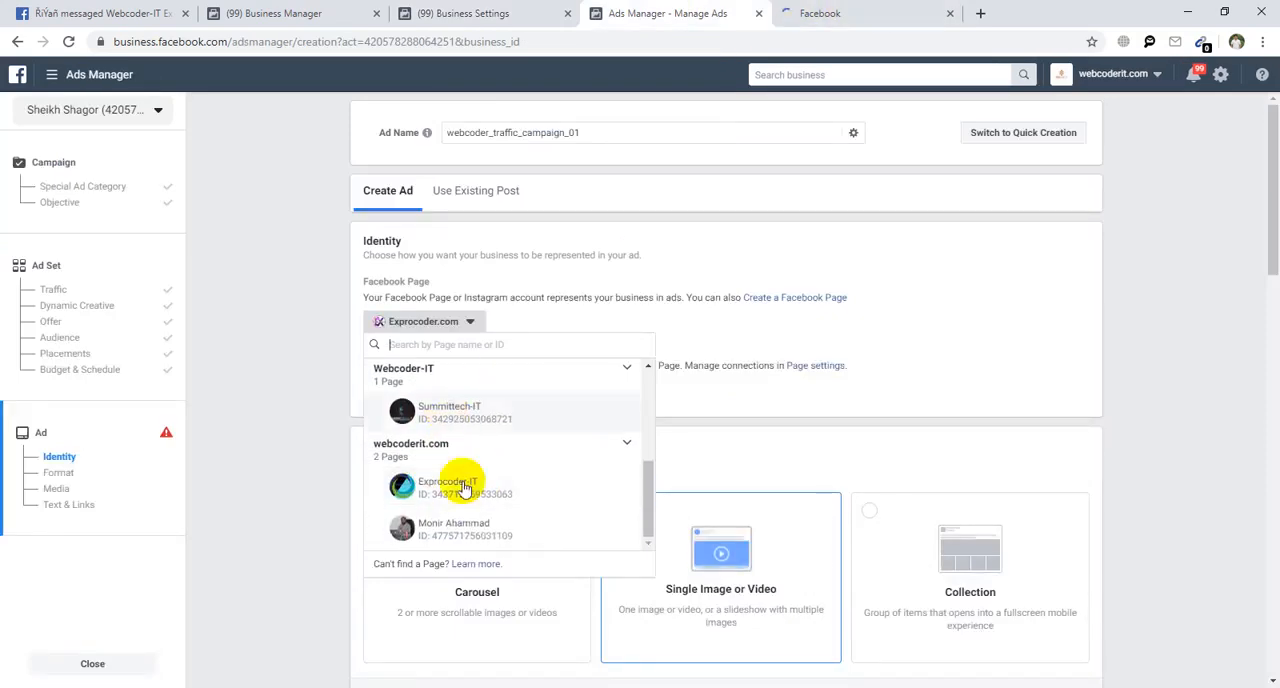
{"action": "scroll", "coordinate": [469, 527], "scroll_direction": "up", "scroll_amount": 5}
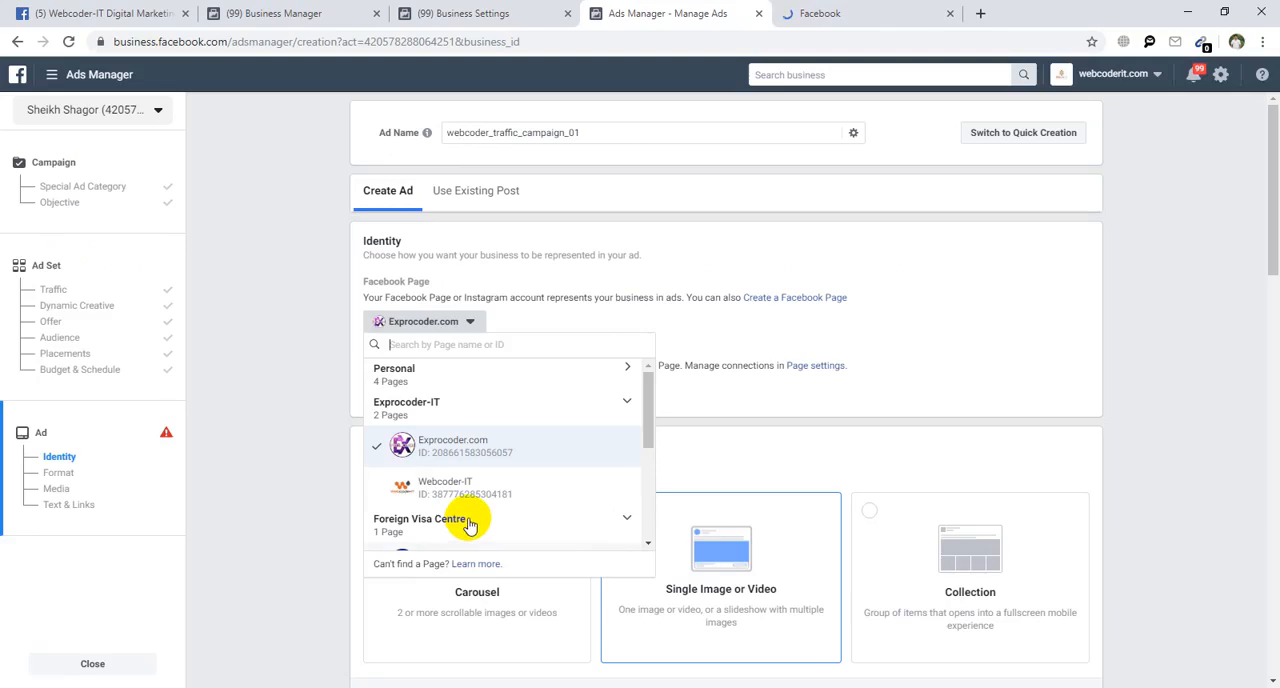
{"action": "left_click", "coordinate": [448, 376]}
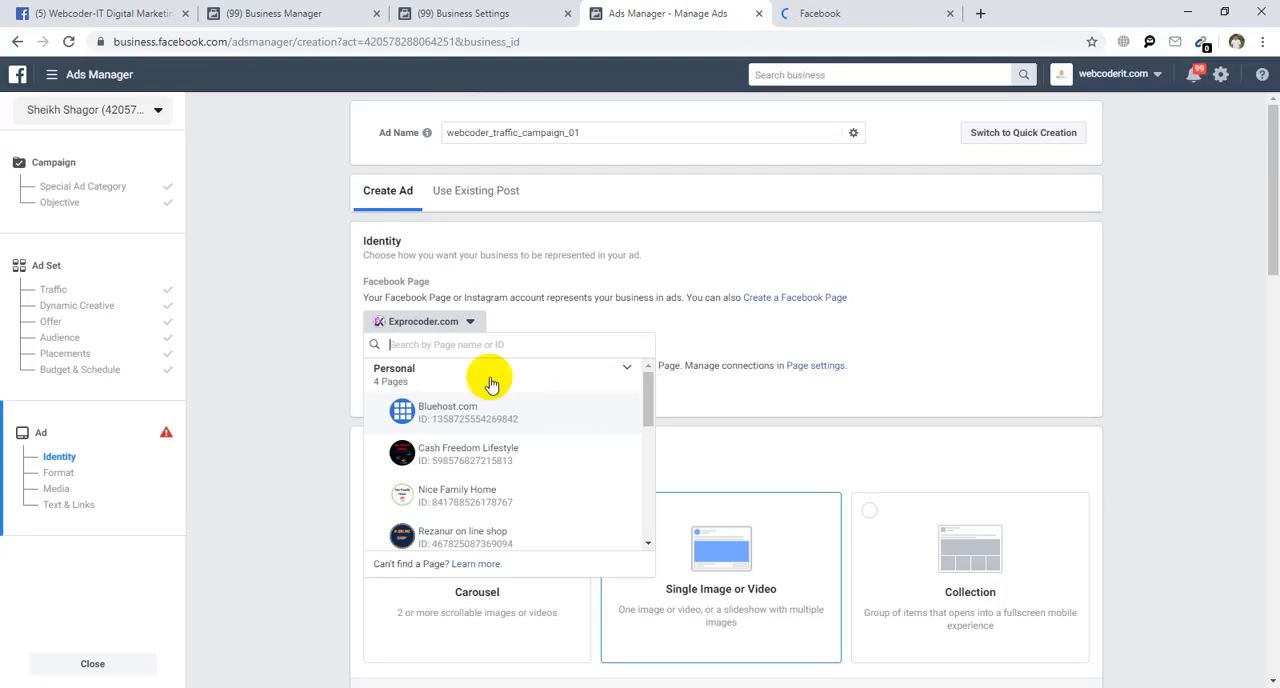
{"action": "left_click", "coordinate": [611, 525]}
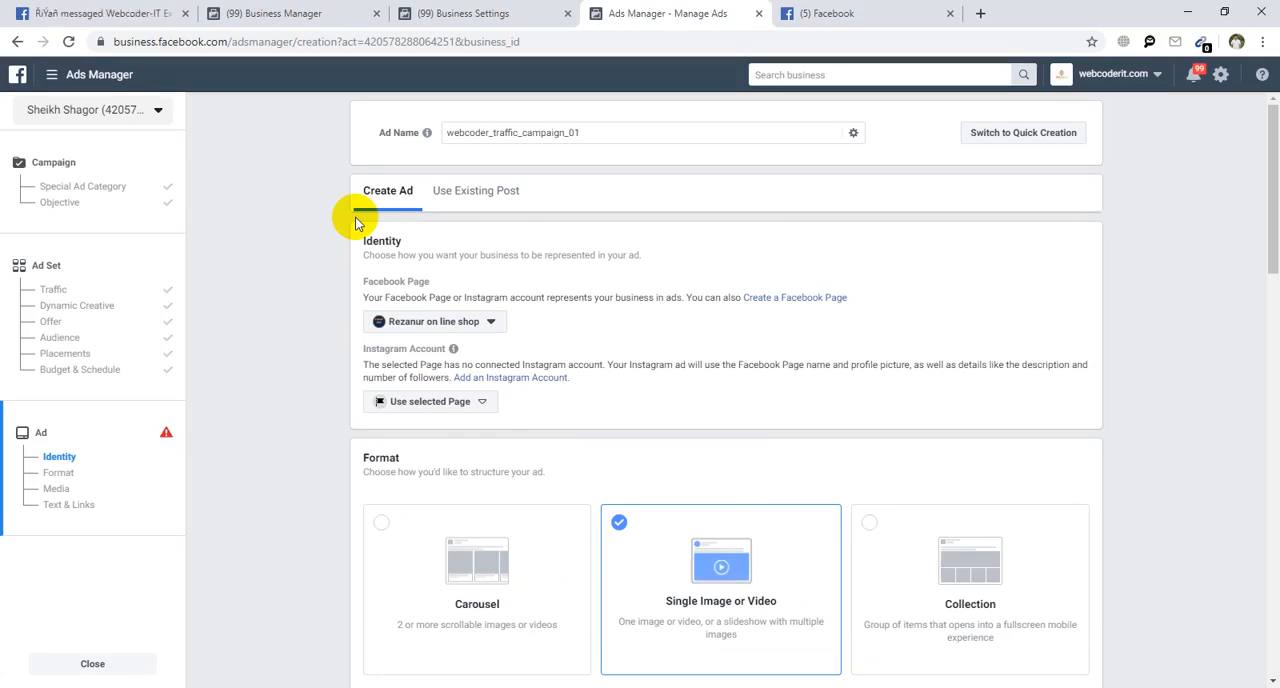
Examine the Instagram account options for the chosen Page, including the Use selected Page explanation.
{"action": "left_click", "coordinate": [428, 412]}
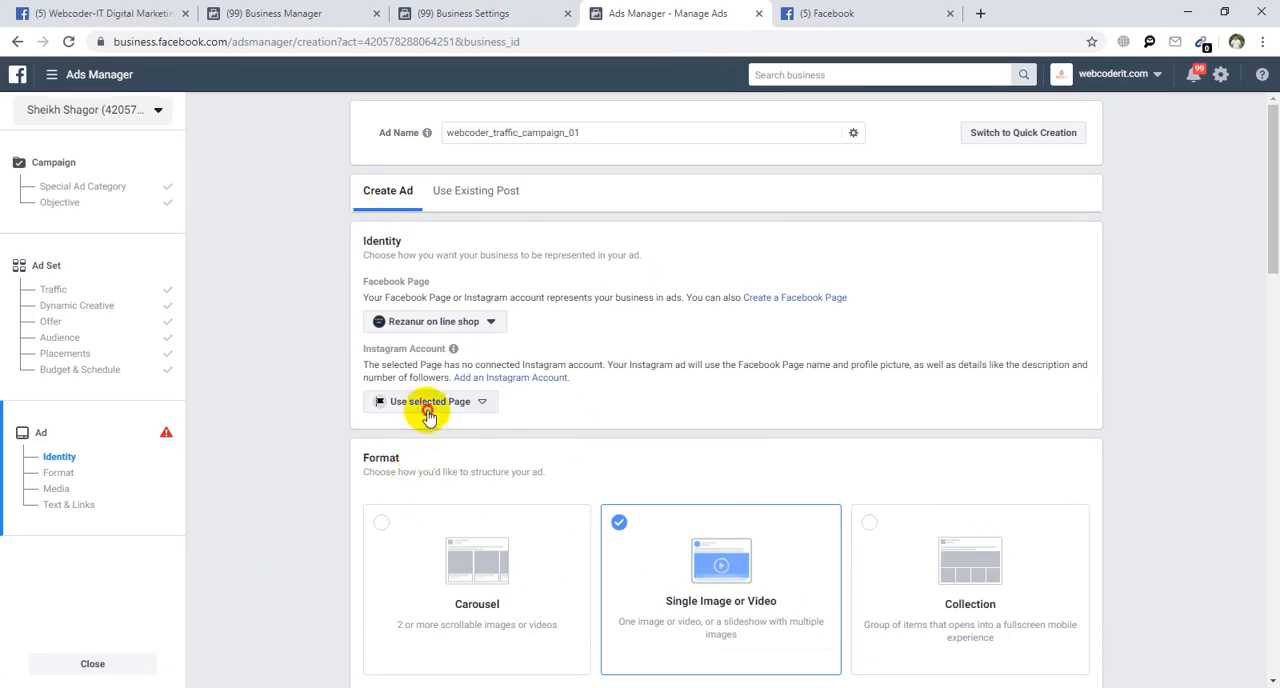
{"action": "left_click", "coordinate": [309, 438]}
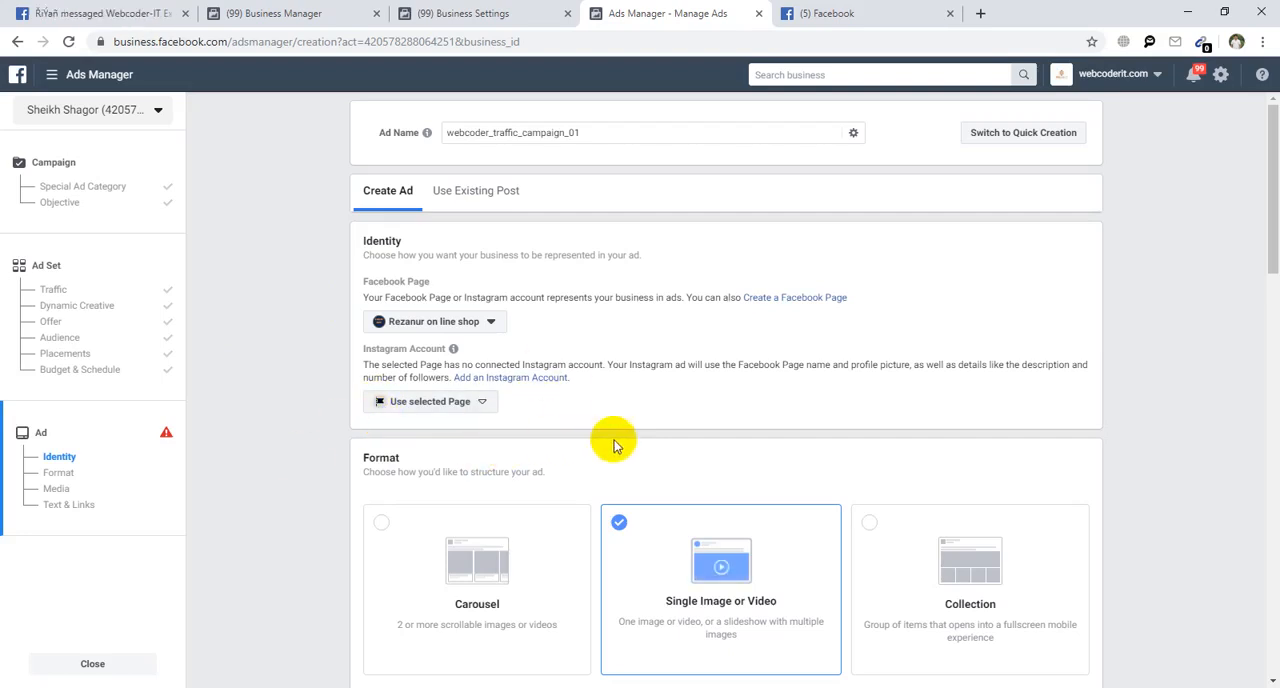
{"action": "left_click", "coordinate": [458, 403]}
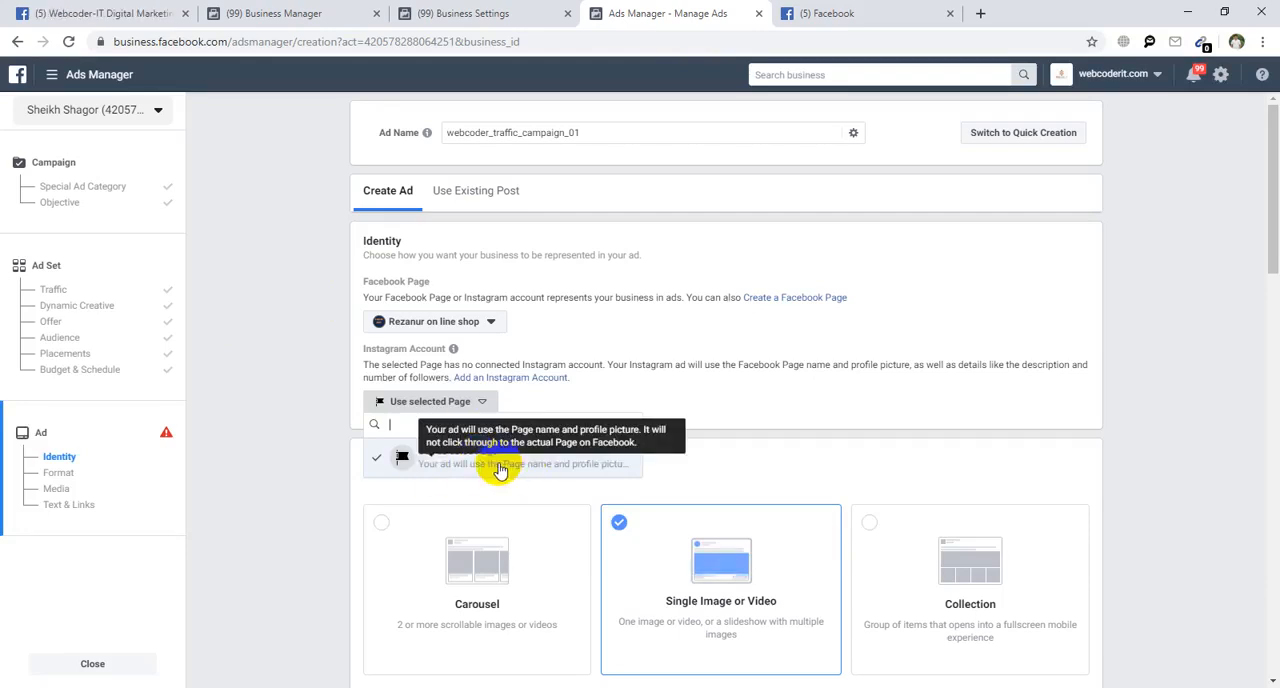
Expand the Exprocoder-IT Page group and choose Exprocoder.com as the ad's Facebook Page.
{"action": "left_click", "coordinate": [440, 321]}
{"action": "left_click", "coordinate": [440, 321]}
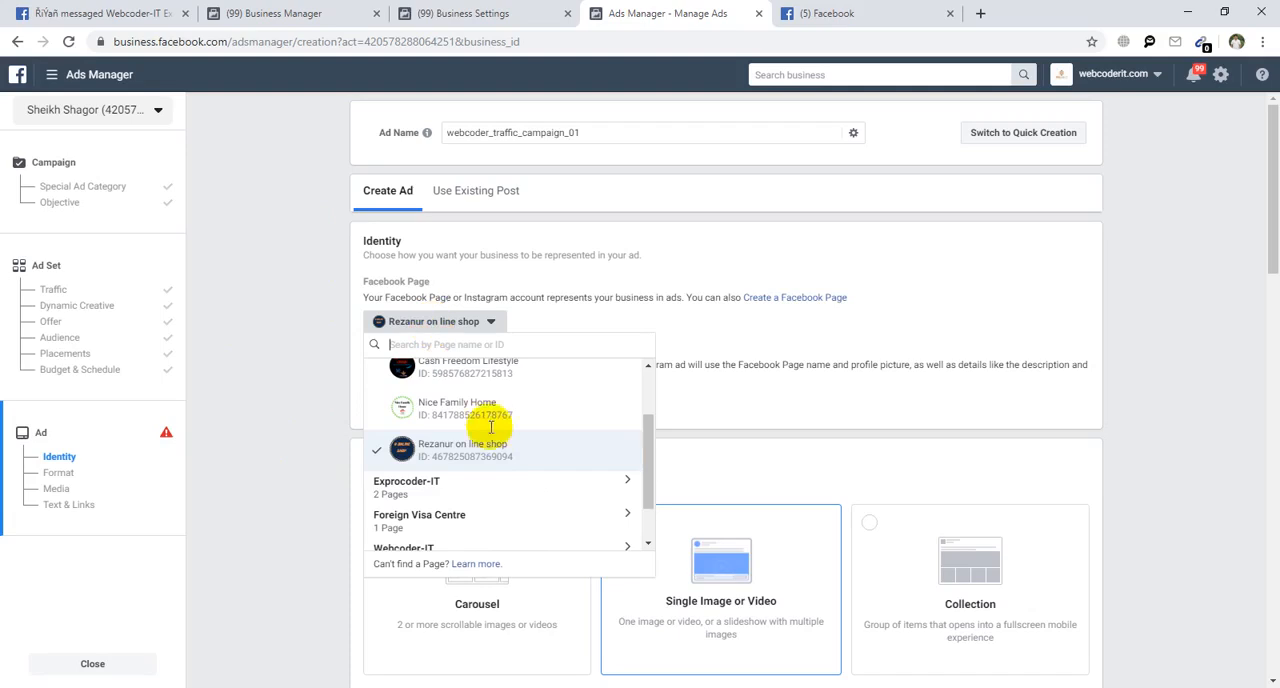
{"action": "scroll", "coordinate": [490, 440], "scroll_direction": "up", "scroll_amount": 3}
{"action": "scroll", "coordinate": [465, 440], "scroll_direction": "down", "scroll_amount": 4}
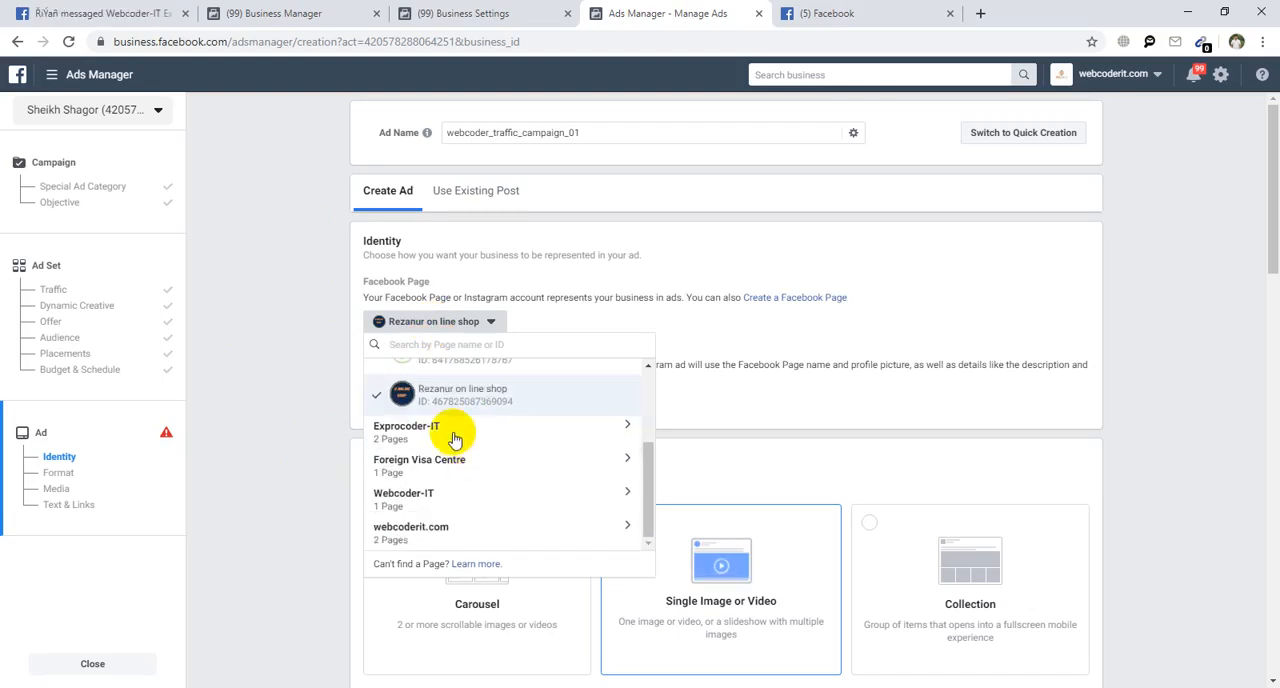
{"action": "left_click", "coordinate": [455, 436]}
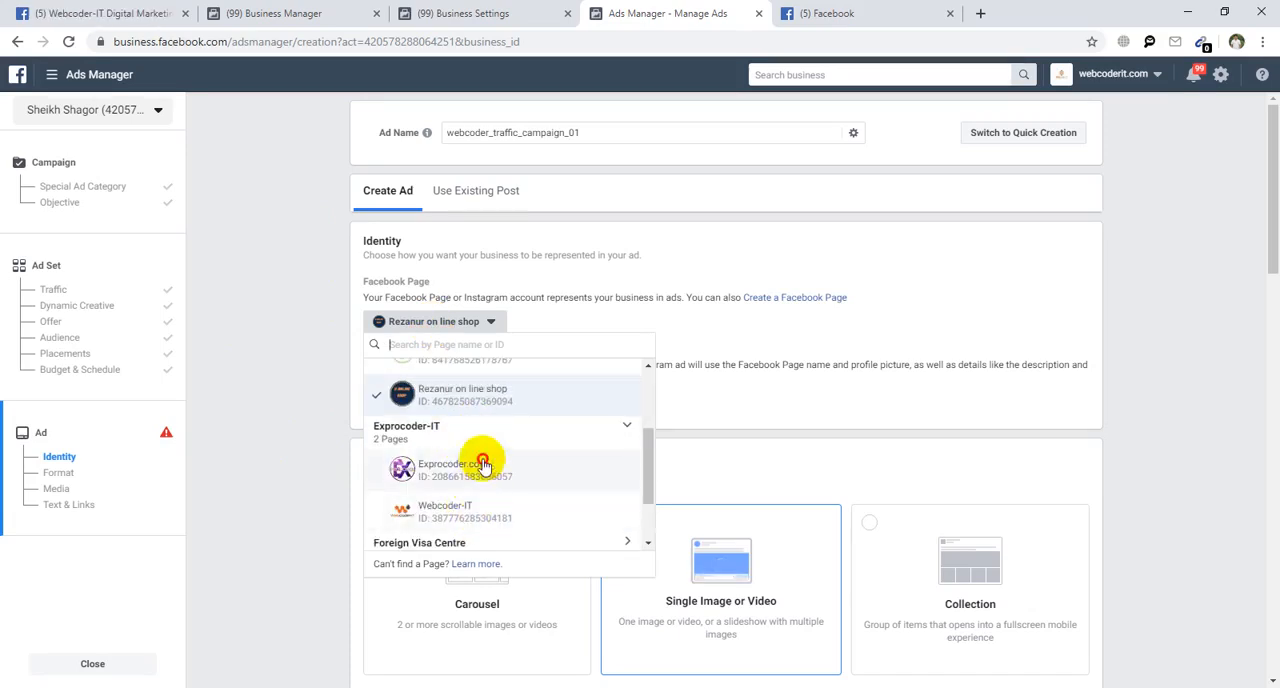
{"action": "left_click", "coordinate": [483, 464]}
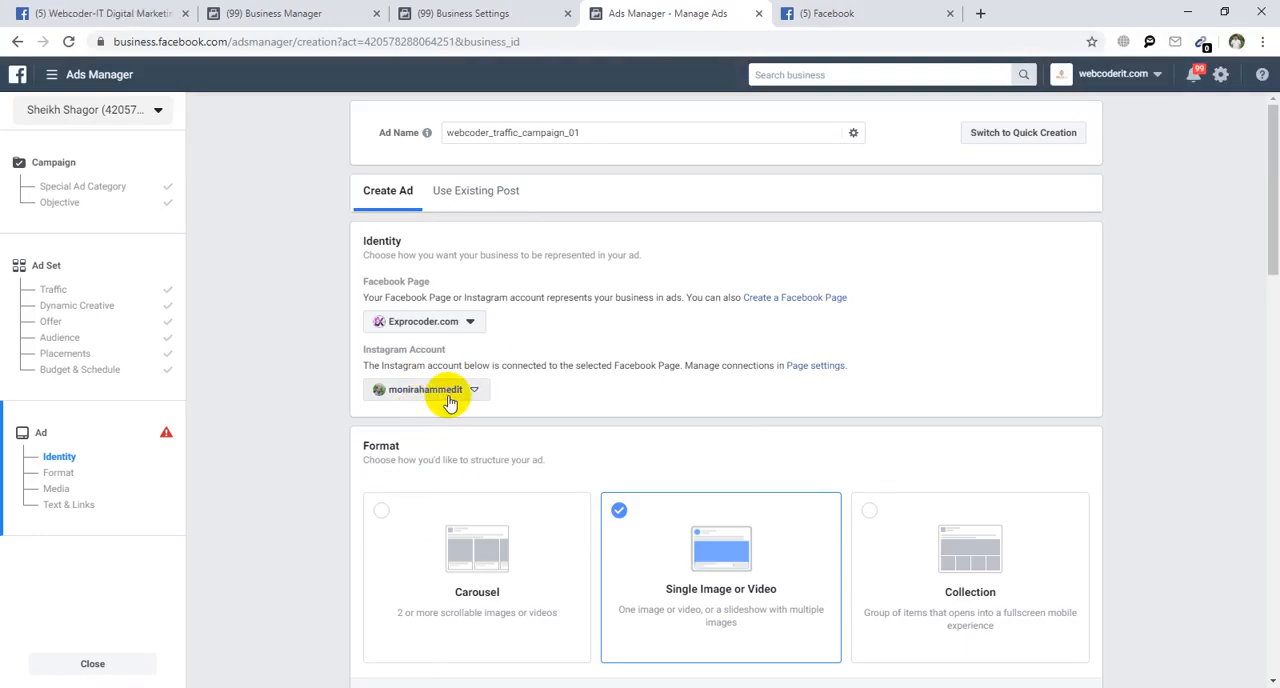
Examine a sponsored video ad in the Facebook news feed and compare it with the Single Image or Video format in Ads Manager.
{"action": "scroll", "coordinate": [457, 403], "scroll_direction": "down", "scroll_amount": 1}
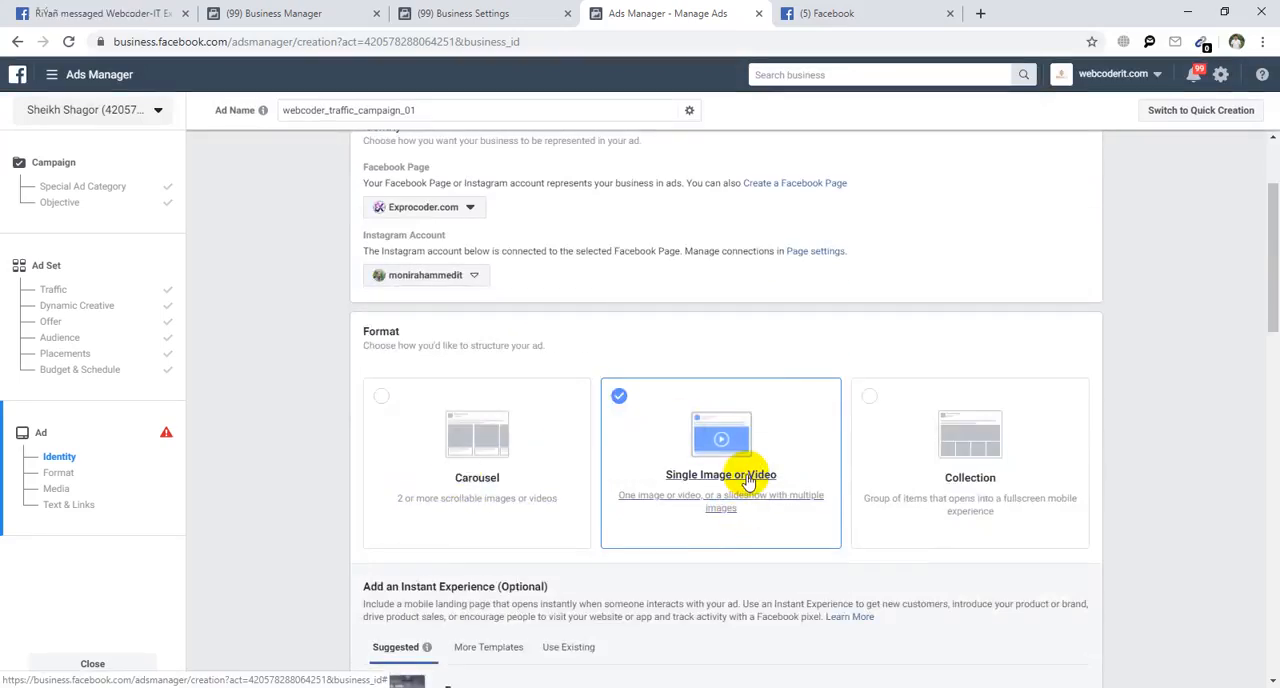
{"action": "left_click", "coordinate": [830, 13]}
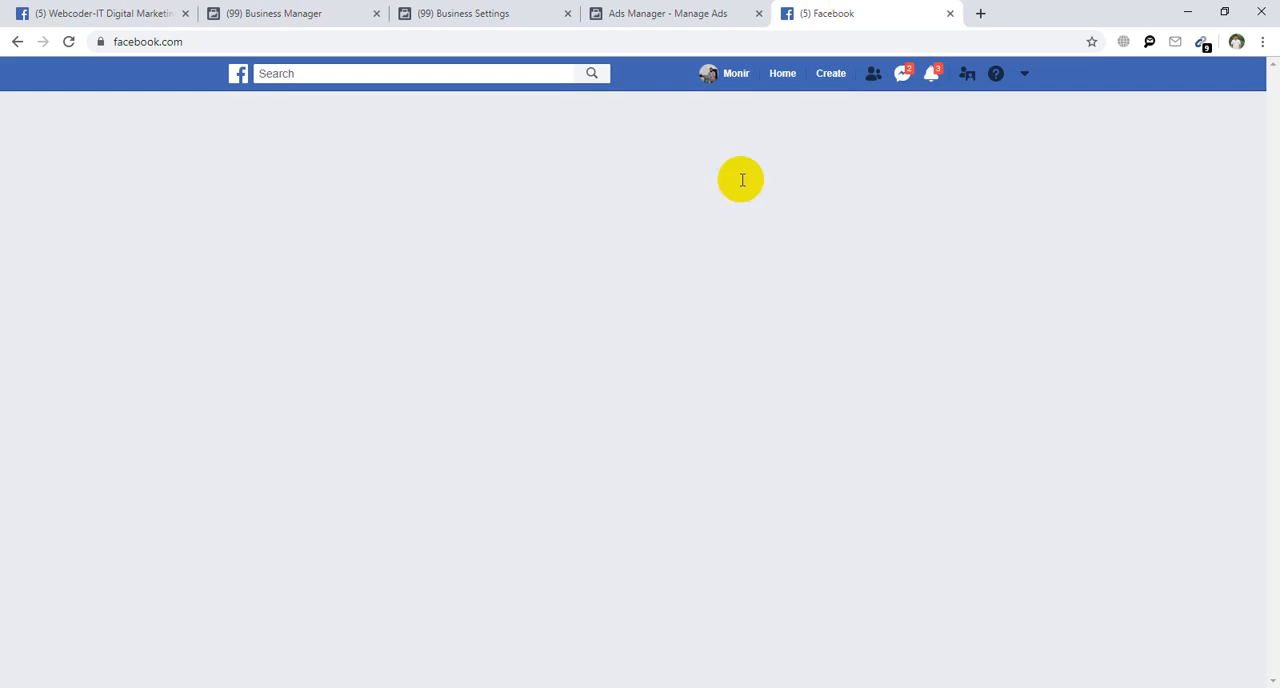
{"action": "left_click", "coordinate": [613, 408]}
{"action": "scroll", "coordinate": [613, 408], "scroll_direction": "down", "scroll_amount": 8}
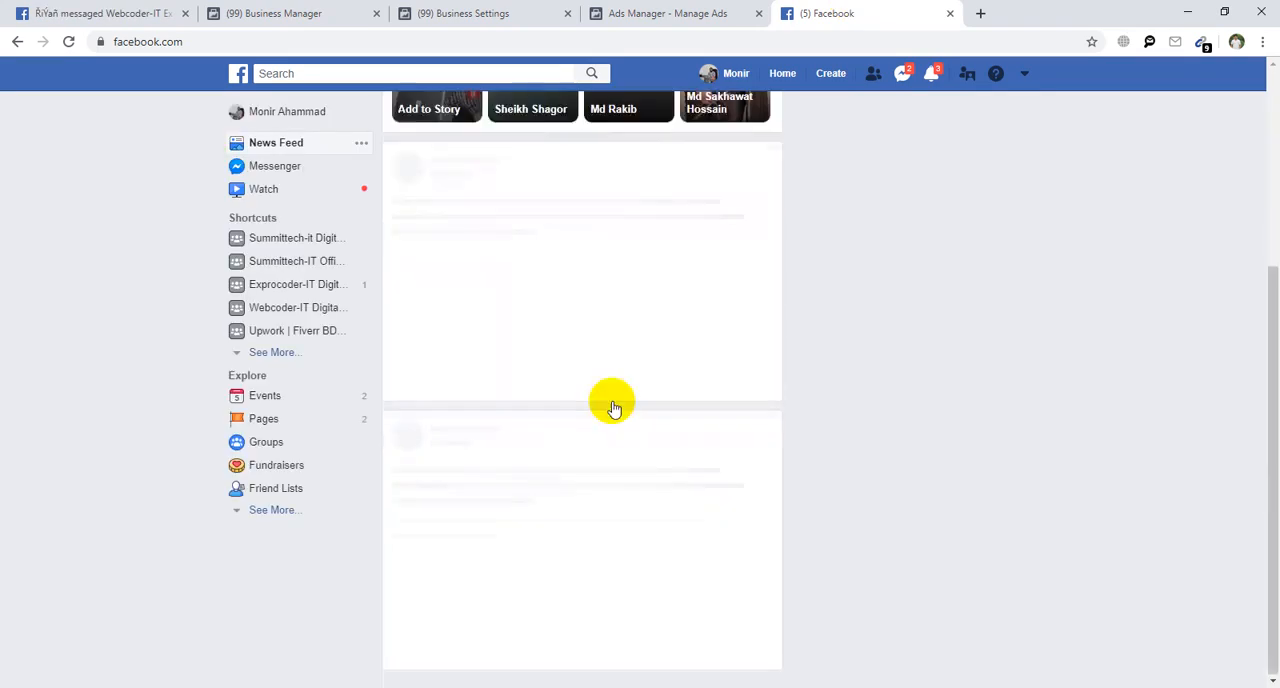
{"action": "scroll", "coordinate": [613, 408], "scroll_direction": "up", "scroll_amount": 4}
{"action": "scroll", "coordinate": [613, 408], "scroll_direction": "down", "scroll_amount": 6}
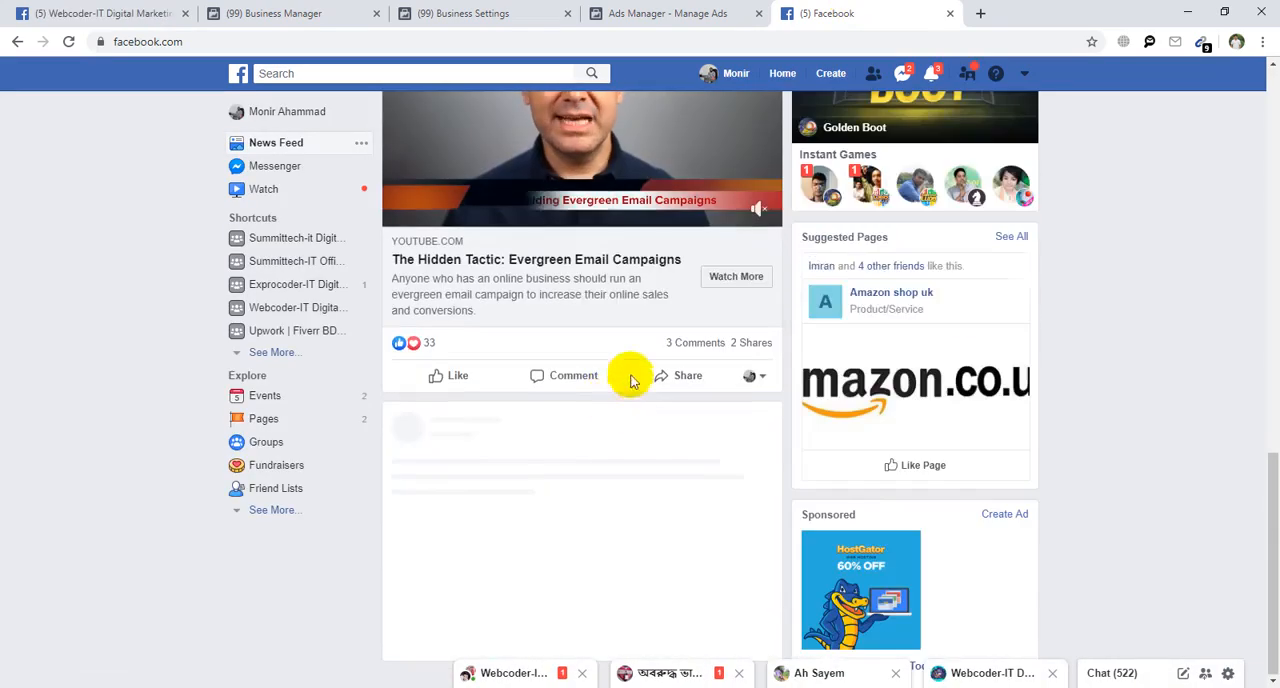
{"action": "left_click", "coordinate": [714, 13]}
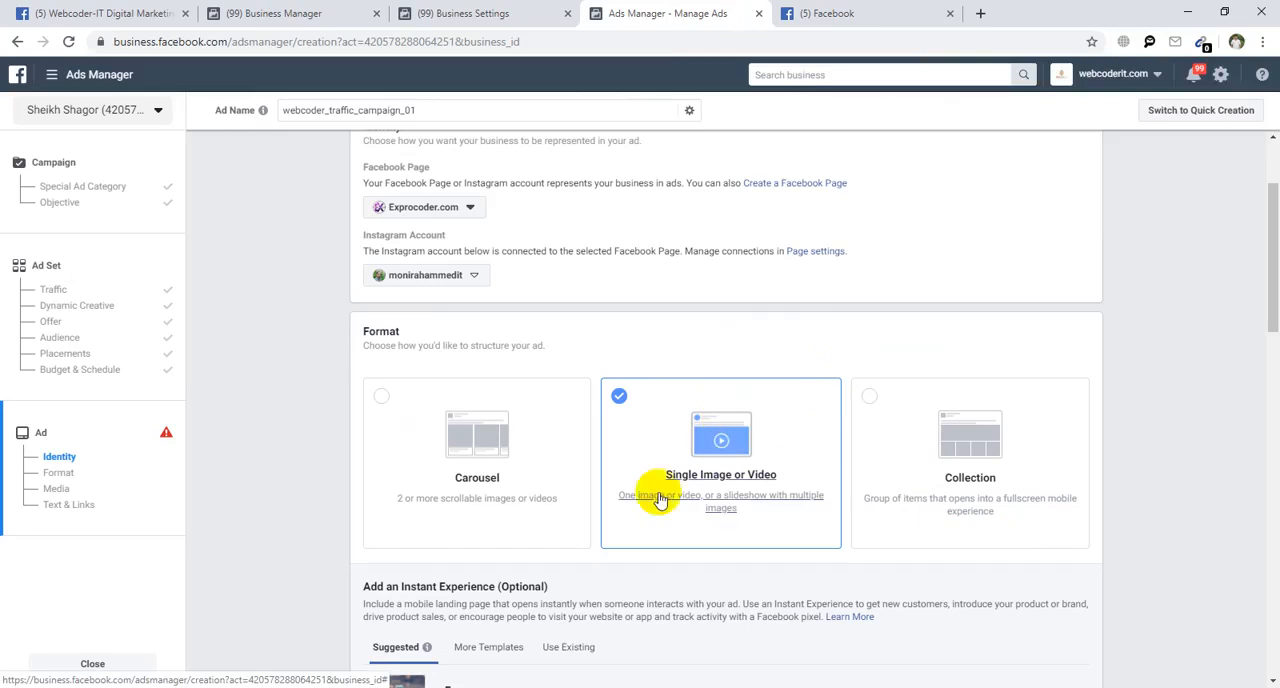
{"action": "left_click", "coordinate": [795, 13]}
{"action": "scroll", "coordinate": [580, 218], "scroll_direction": "up", "scroll_amount": 2}
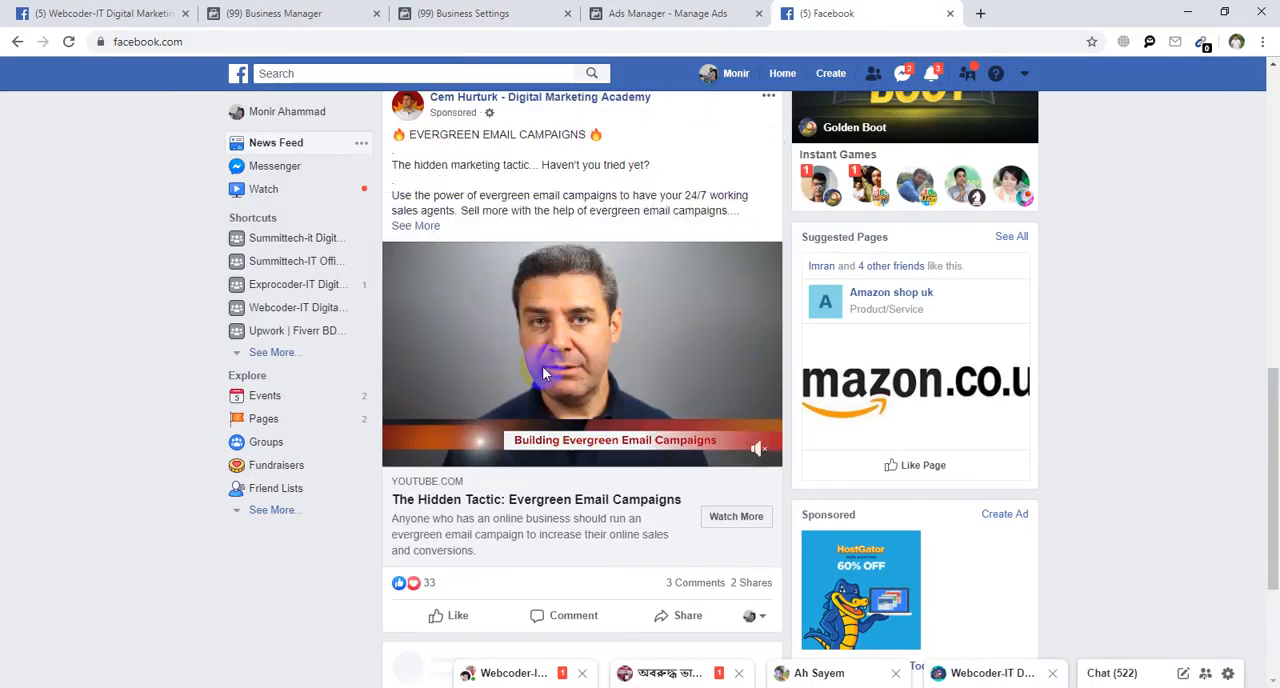
Return to Ads Manager and choose Carousel as the ad format.
{"action": "left_click", "coordinate": [600, 13]}
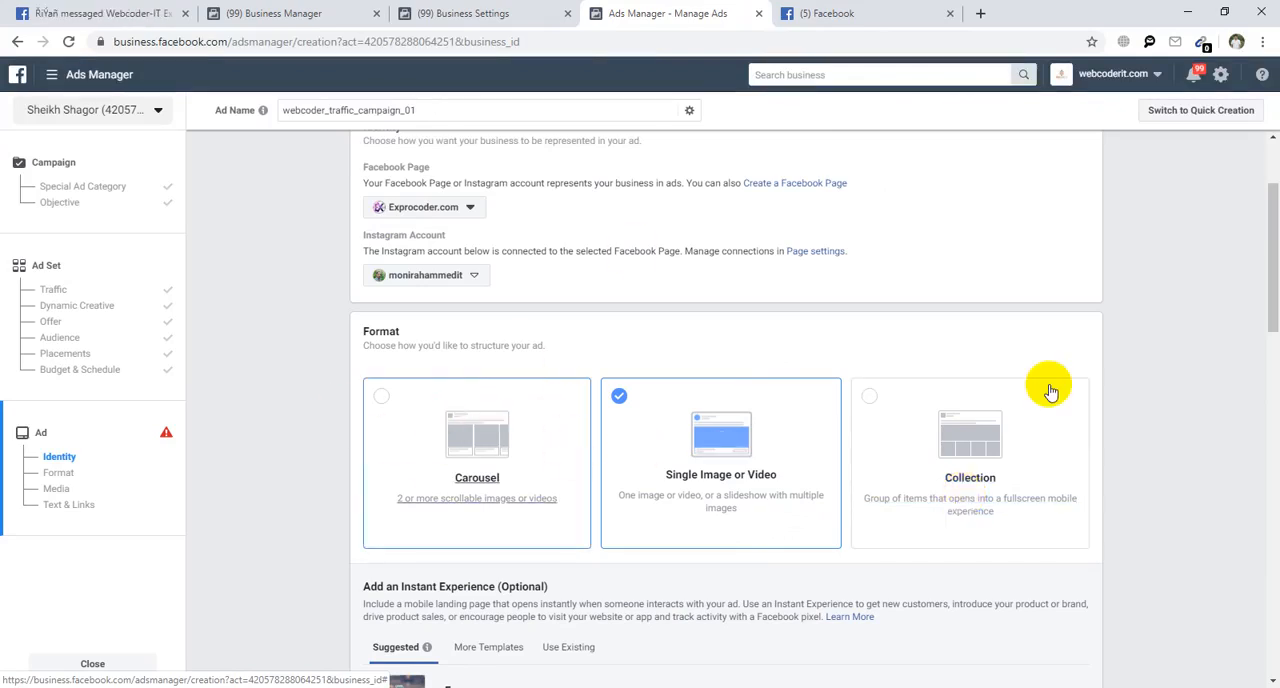
{"action": "left_click", "coordinate": [390, 458]}
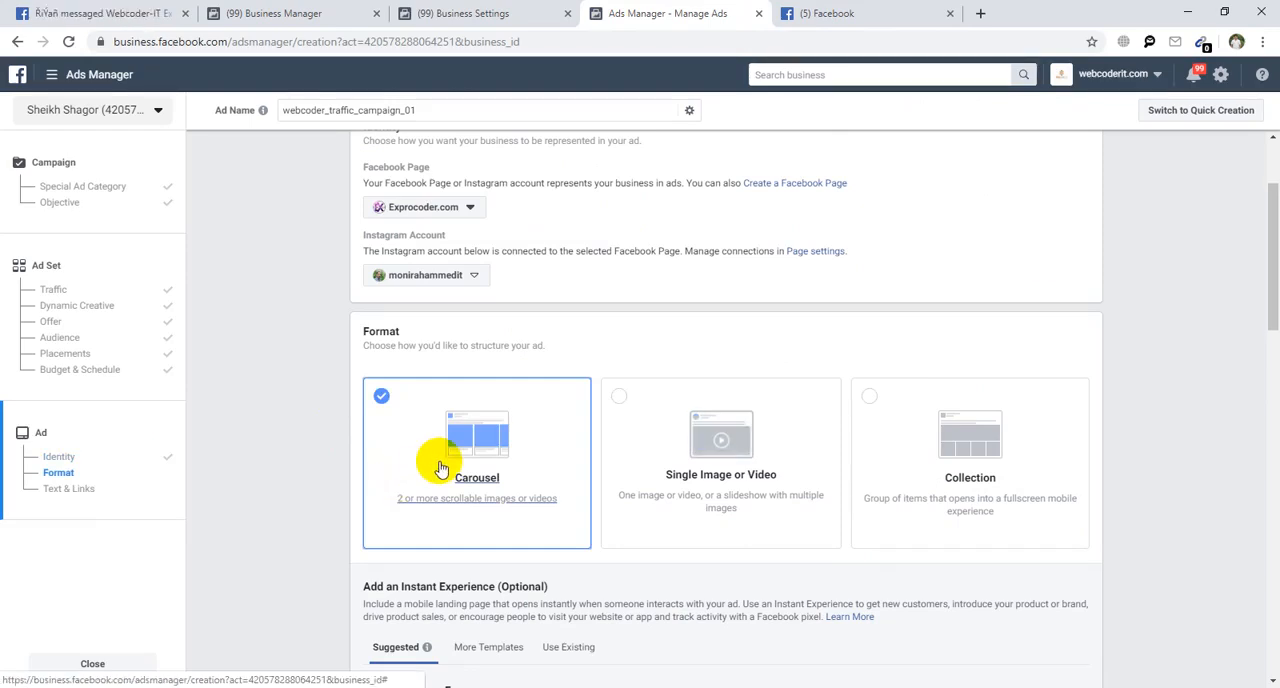
Find foodpanda's sponsored carousel ad in the Facebook news feed and browse through its cards.
{"action": "left_click", "coordinate": [866, 14]}
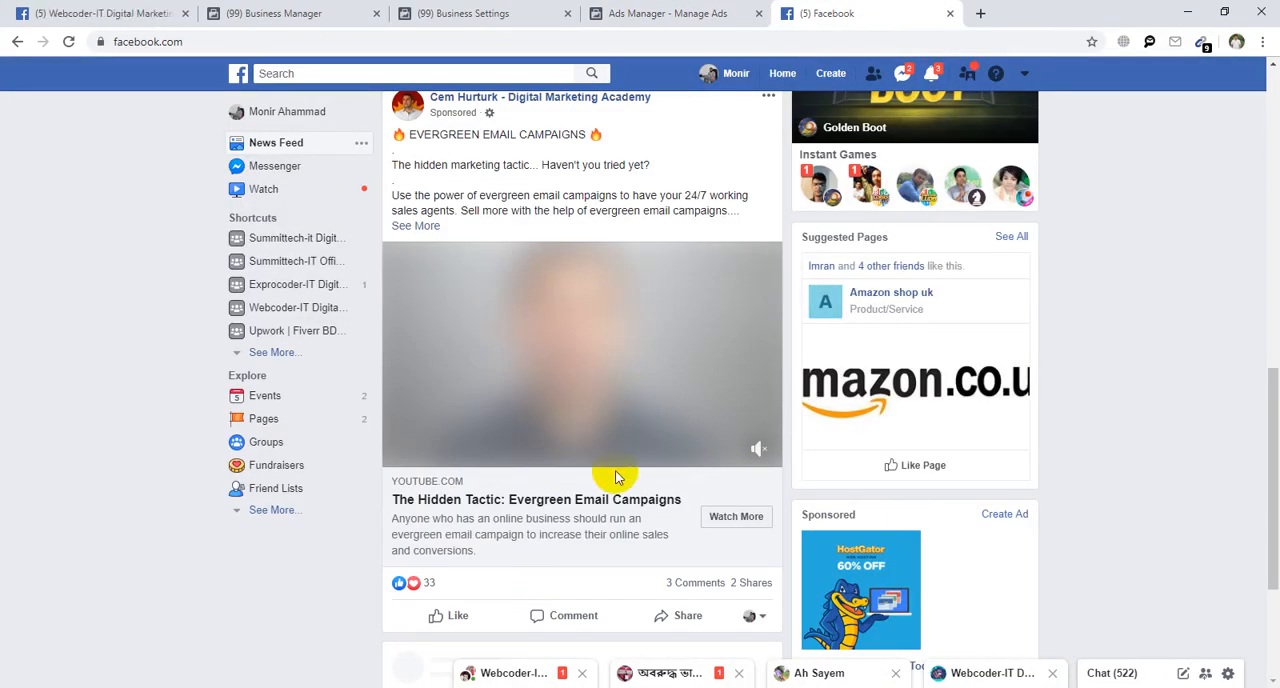
{"action": "scroll", "coordinate": [615, 478], "scroll_direction": "down", "scroll_amount": 13}
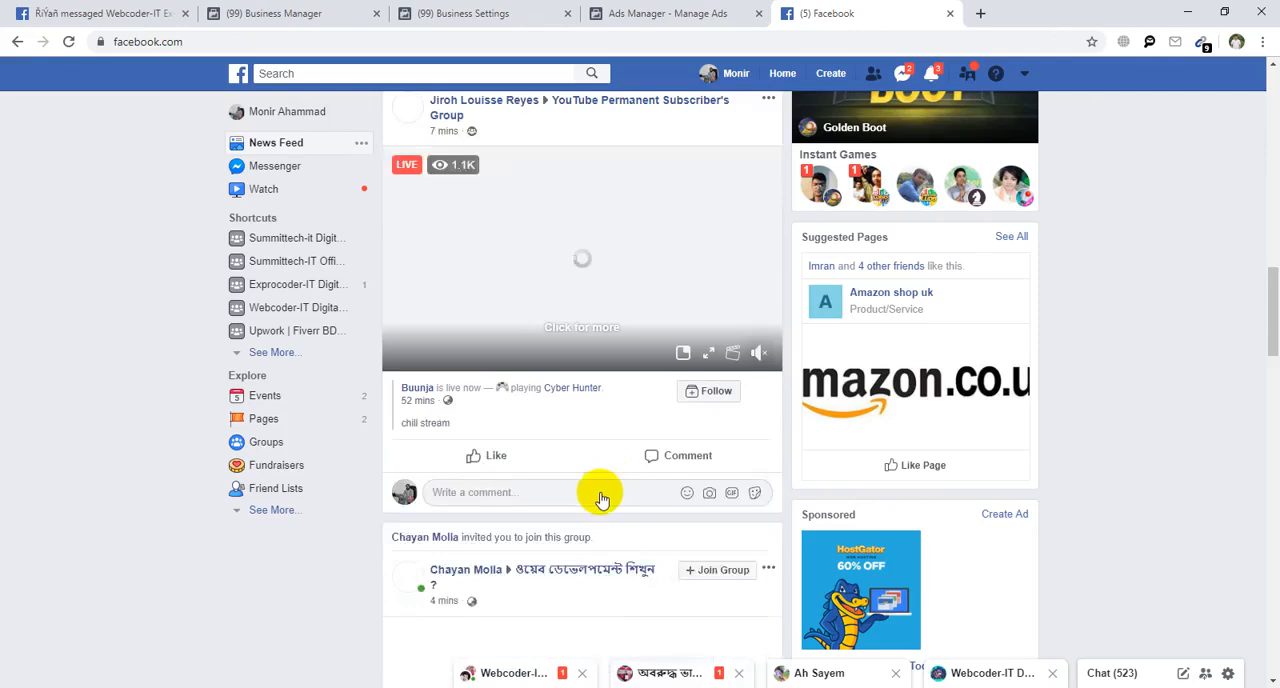
{"action": "scroll", "coordinate": [600, 500], "scroll_direction": "down", "scroll_amount": 15}
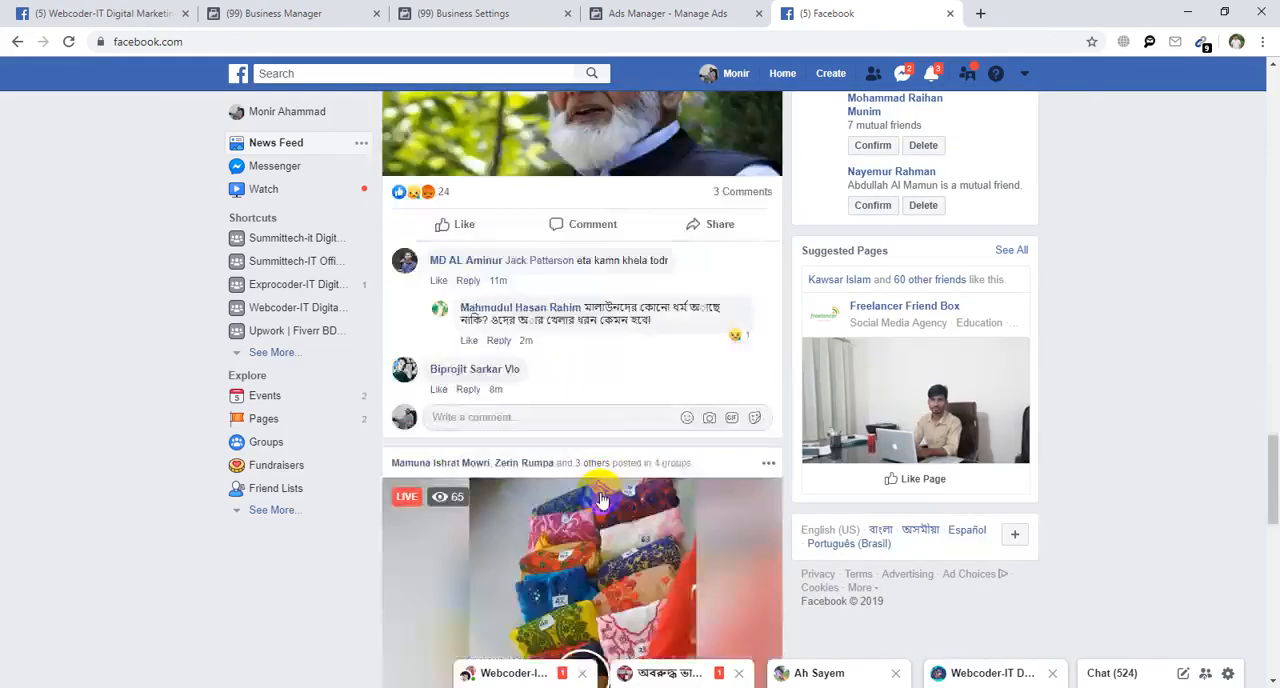
{"action": "scroll", "coordinate": [600, 500], "scroll_direction": "down", "scroll_amount": 2}
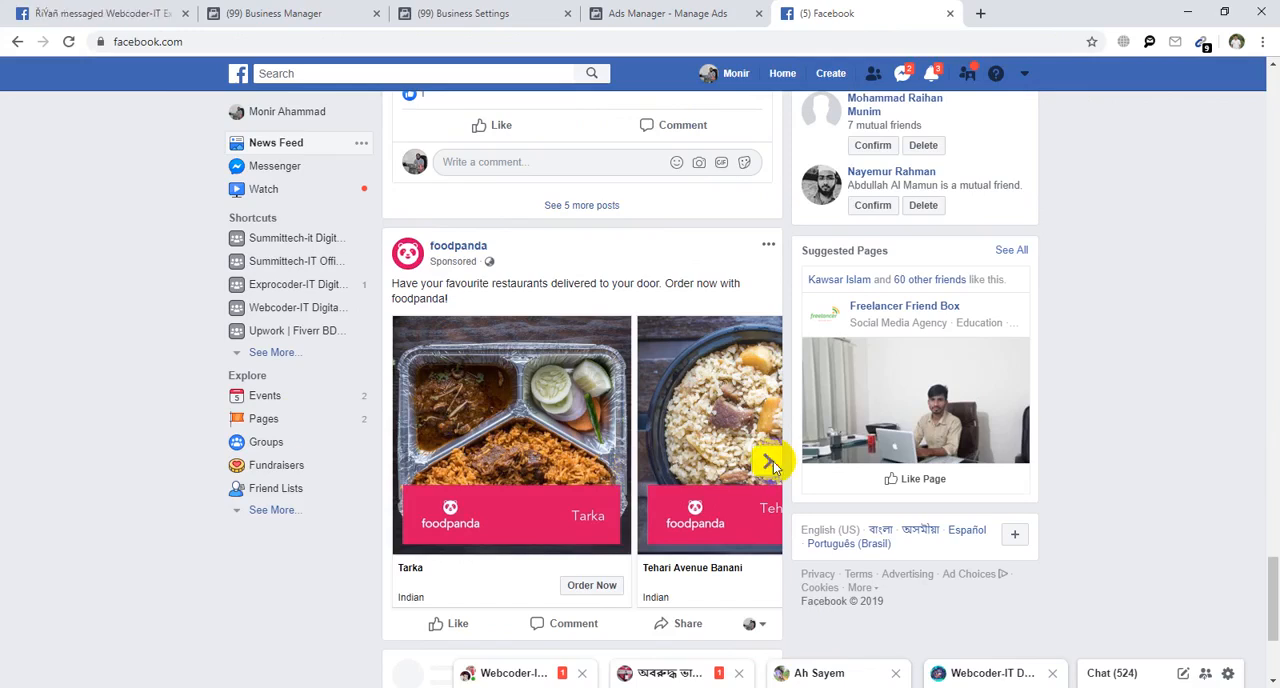
{"action": "scroll", "coordinate": [472, 408], "scroll_direction": "down", "scroll_amount": 3}
{"action": "scroll", "coordinate": [482, 428], "scroll_direction": "up", "scroll_amount": 2}
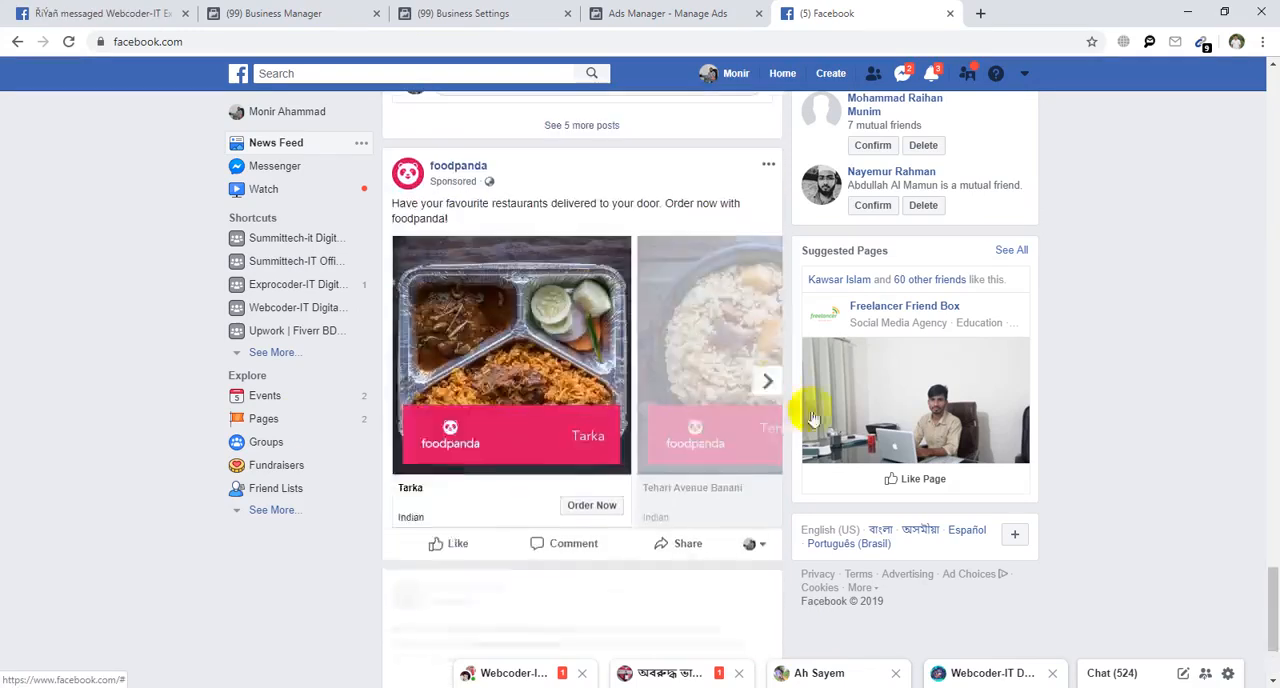
{"action": "left_click", "coordinate": [767, 381]}
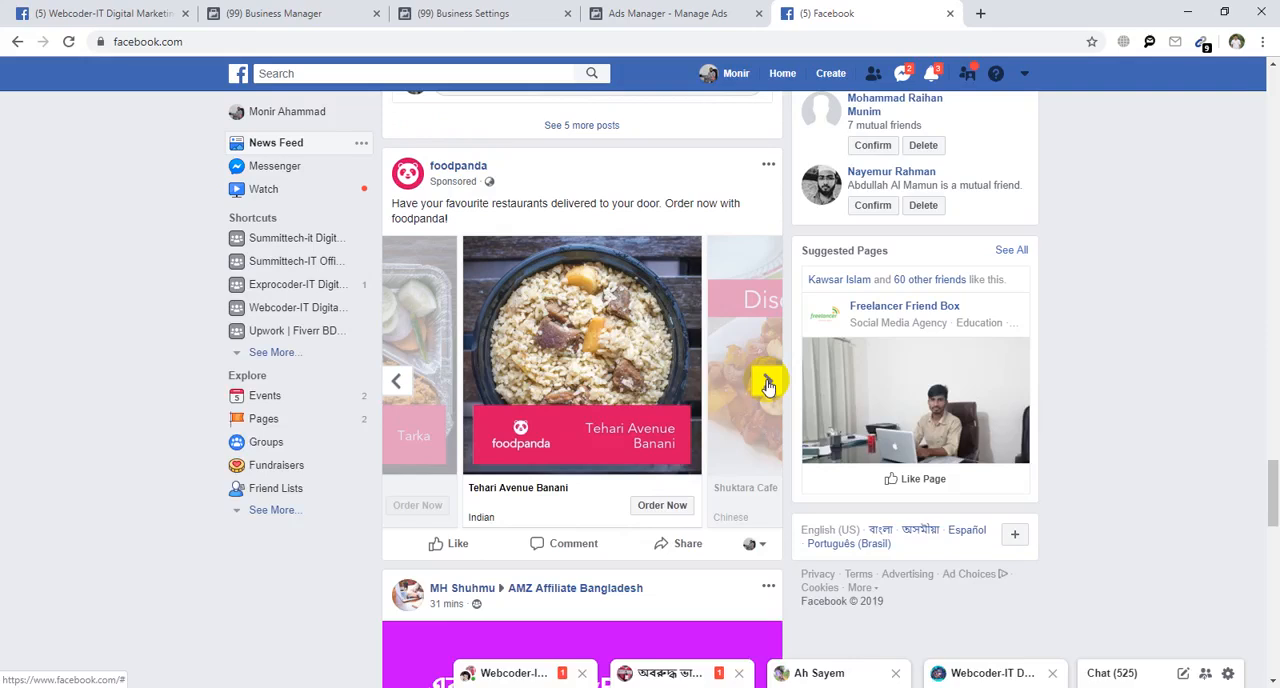
{"action": "left_click", "coordinate": [768, 385]}
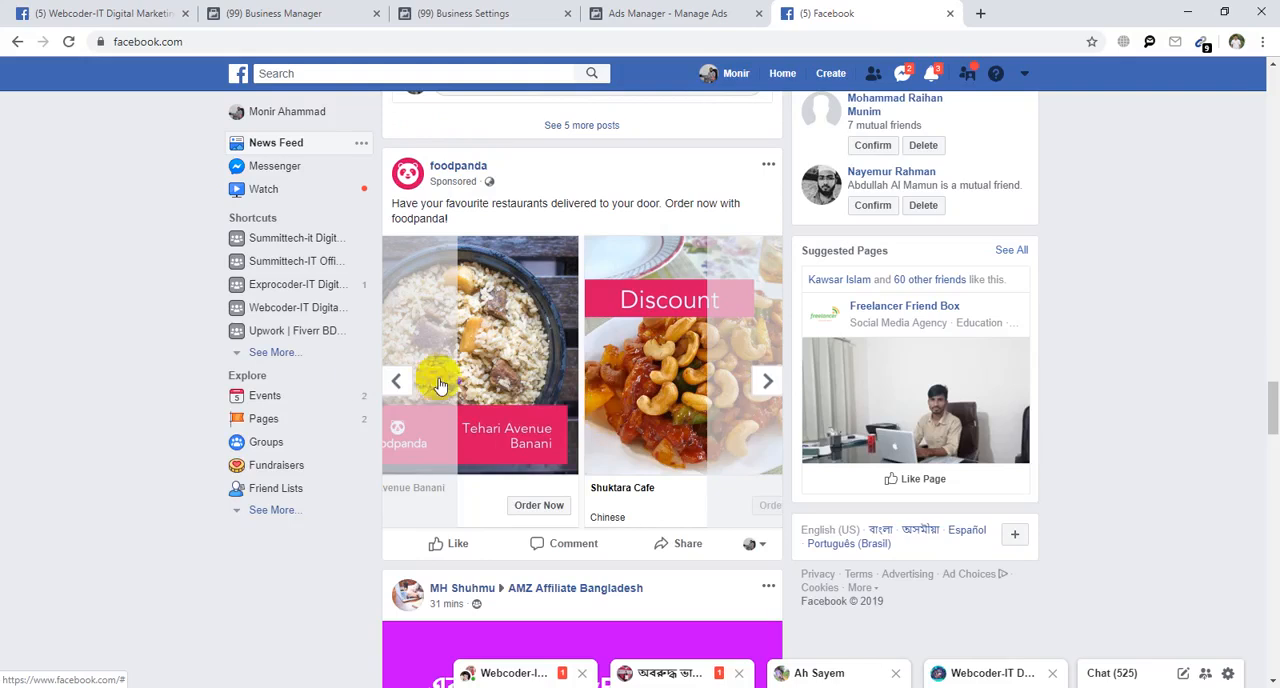
Go back to the first card of foodpanda's carousel ad and compare the ad with the Carousel format in Ads Manager.
{"action": "left_click", "coordinate": [396, 380]}
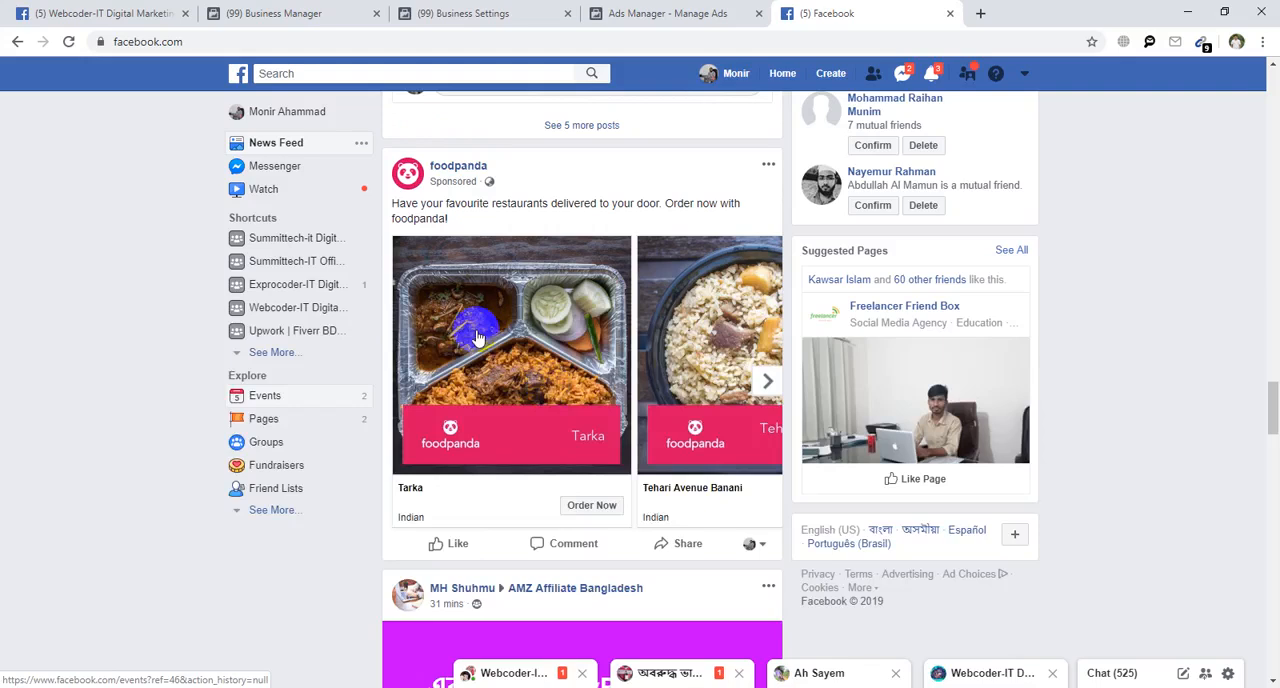
{"action": "left_click", "coordinate": [620, 13]}
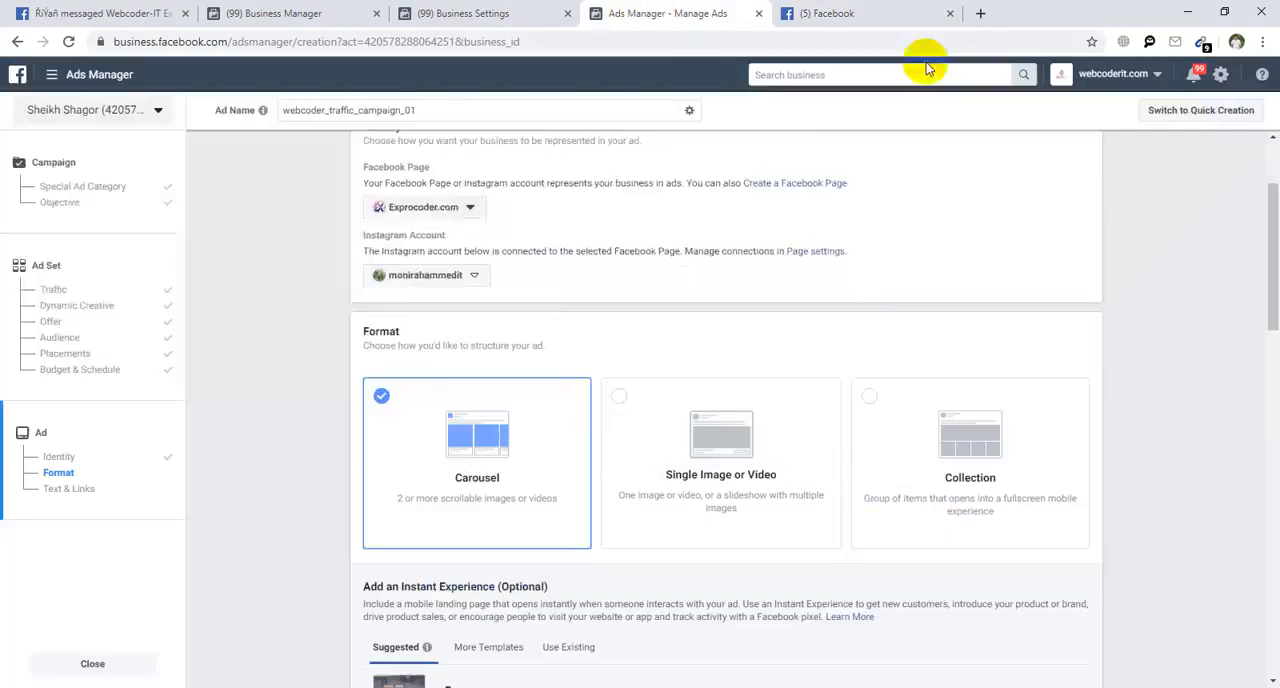
{"action": "left_click", "coordinate": [850, 12]}
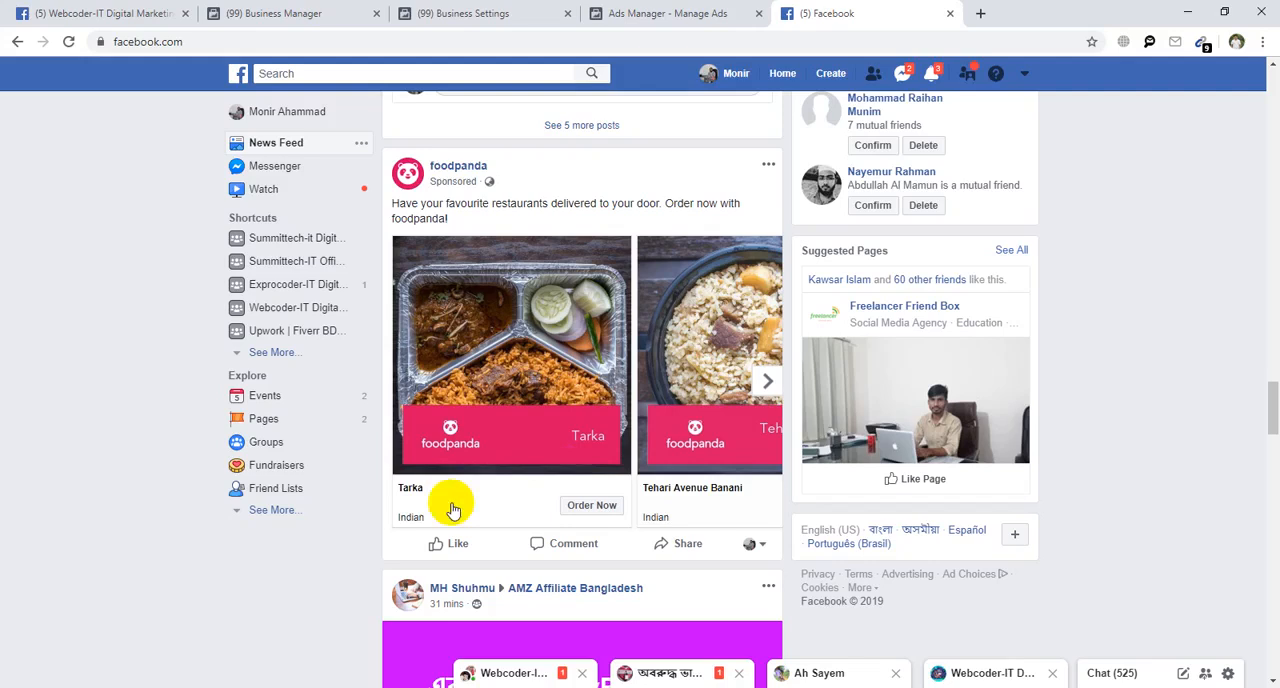
Look through more posts in the Facebook news feed and close the feed to return to Ads Manager.
{"action": "right_click", "coordinate": [486, 482]}
{"action": "scroll", "coordinate": [565, 162], "scroll_direction": "down", "scroll_amount": 10}
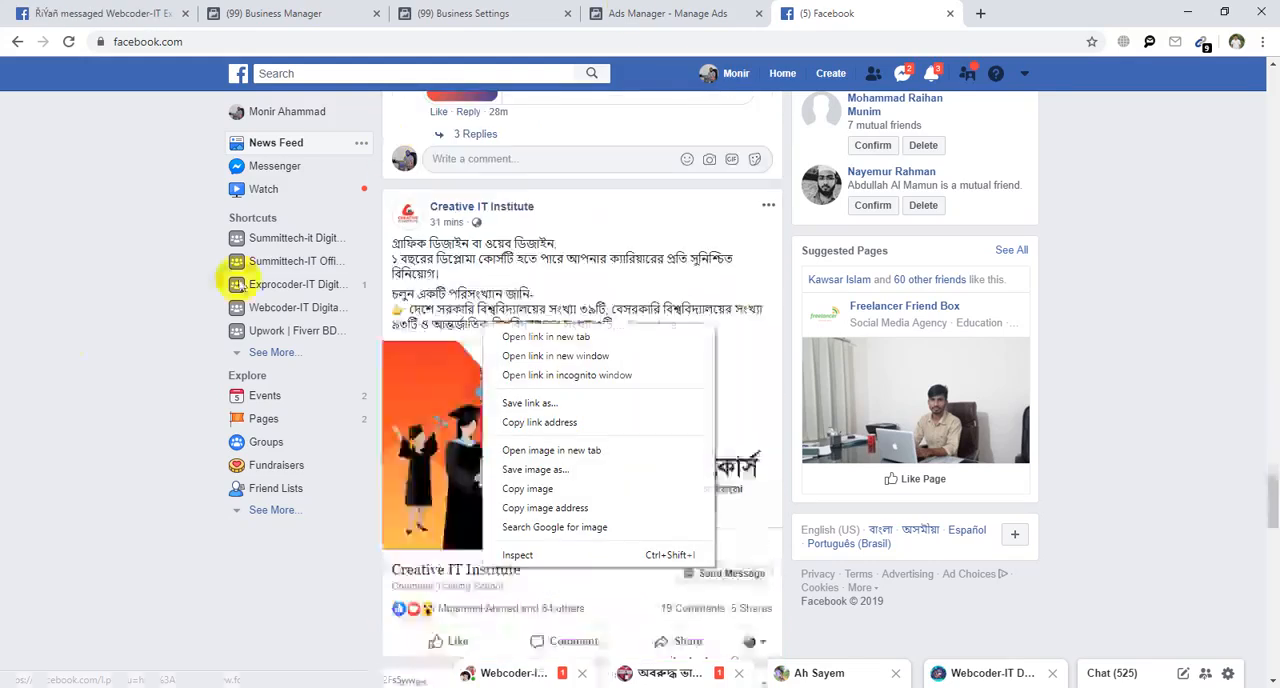
{"action": "left_click", "coordinate": [61, 344]}
{"action": "scroll", "coordinate": [423, 374], "scroll_direction": "up", "scroll_amount": 7}
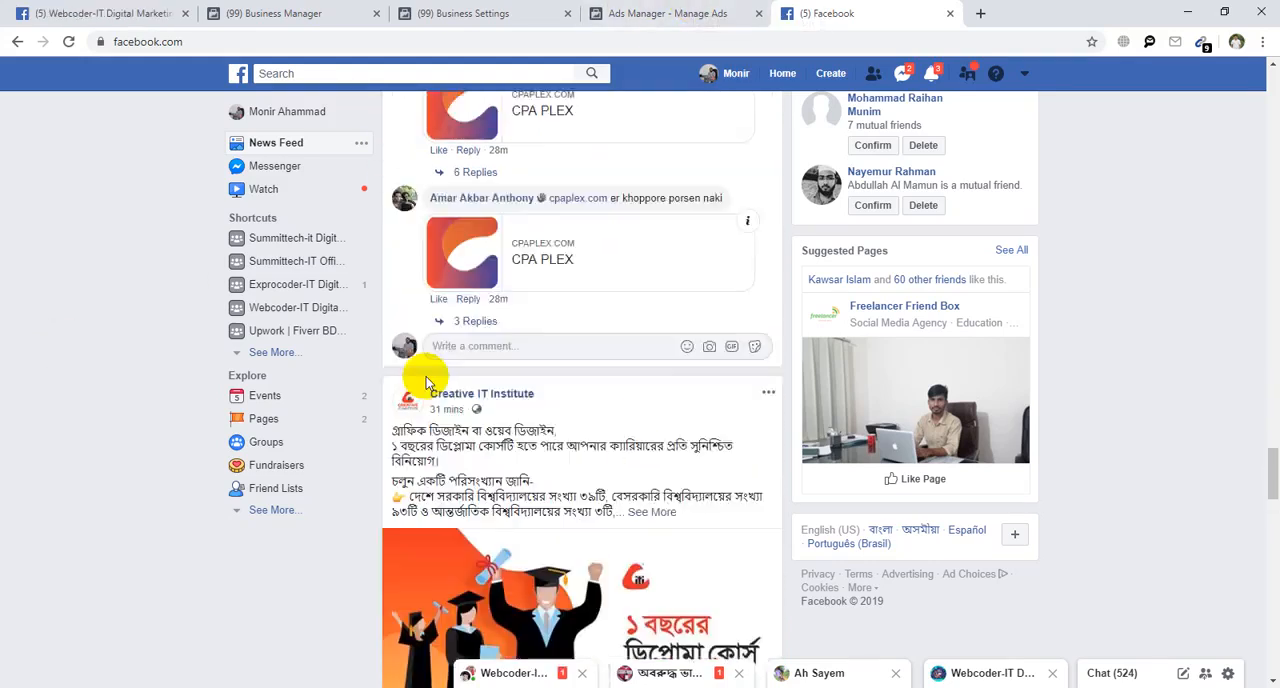
{"action": "scroll", "coordinate": [425, 378], "scroll_direction": "down", "scroll_amount": 4}
{"action": "scroll", "coordinate": [430, 375], "scroll_direction": "down", "scroll_amount": 4}
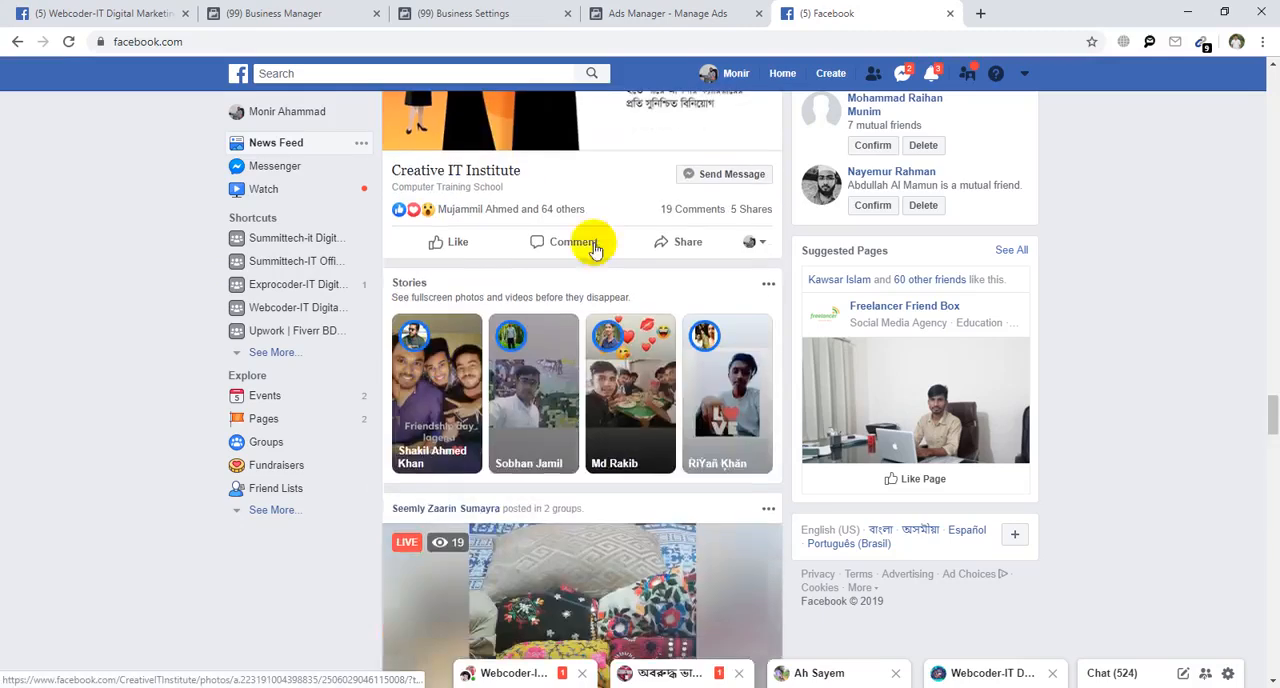
{"action": "left_click", "coordinate": [951, 14]}
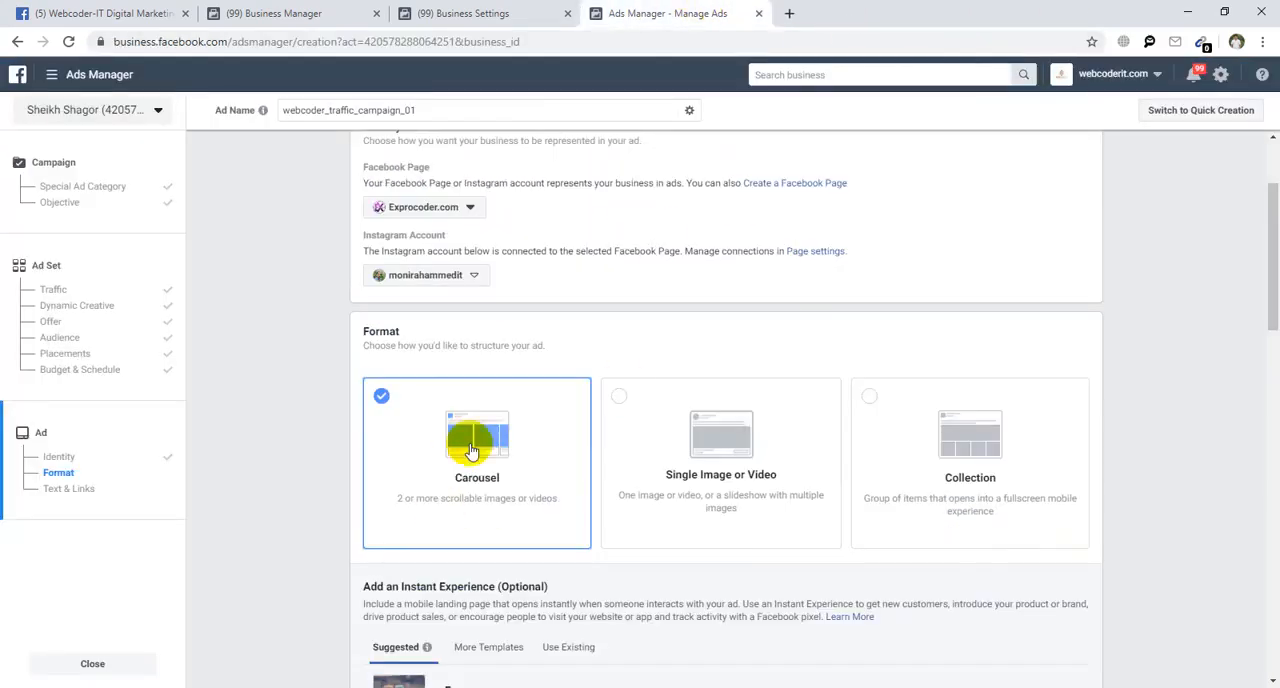
Add three more cards to the carousel in Text & Links, making six cards.
{"action": "scroll", "coordinate": [477, 515], "scroll_direction": "down", "scroll_amount": 6}
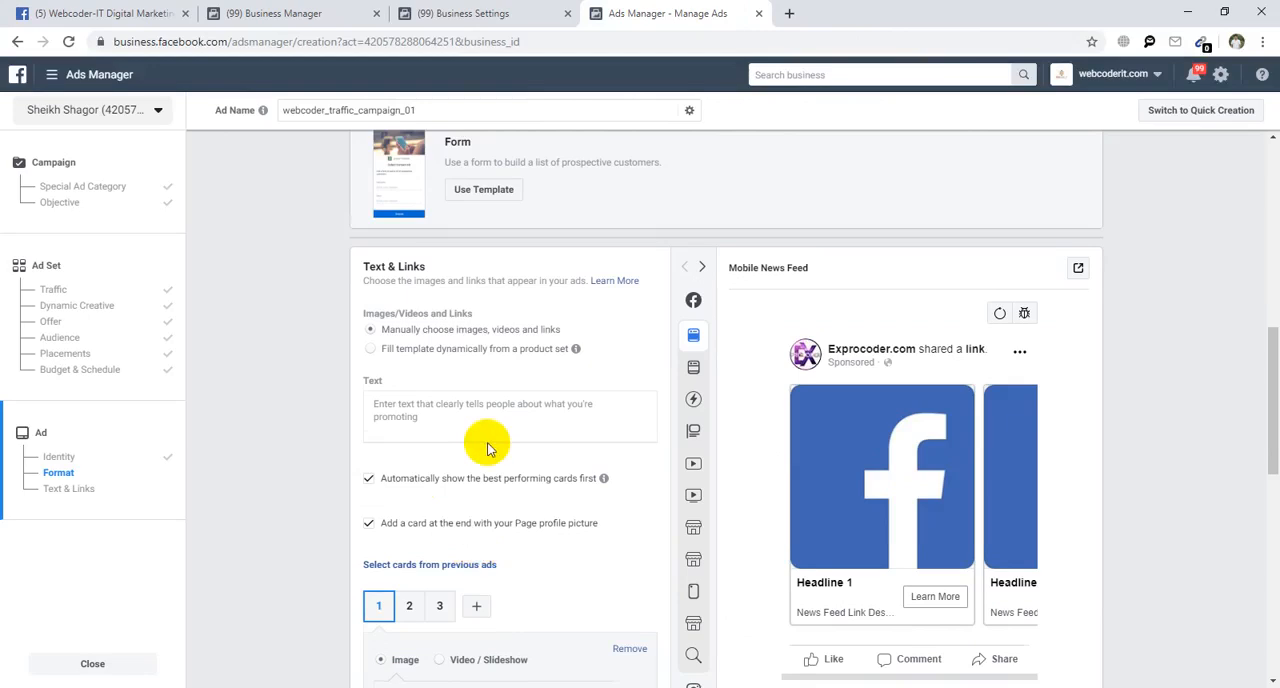
{"action": "left_click", "coordinate": [442, 404]}
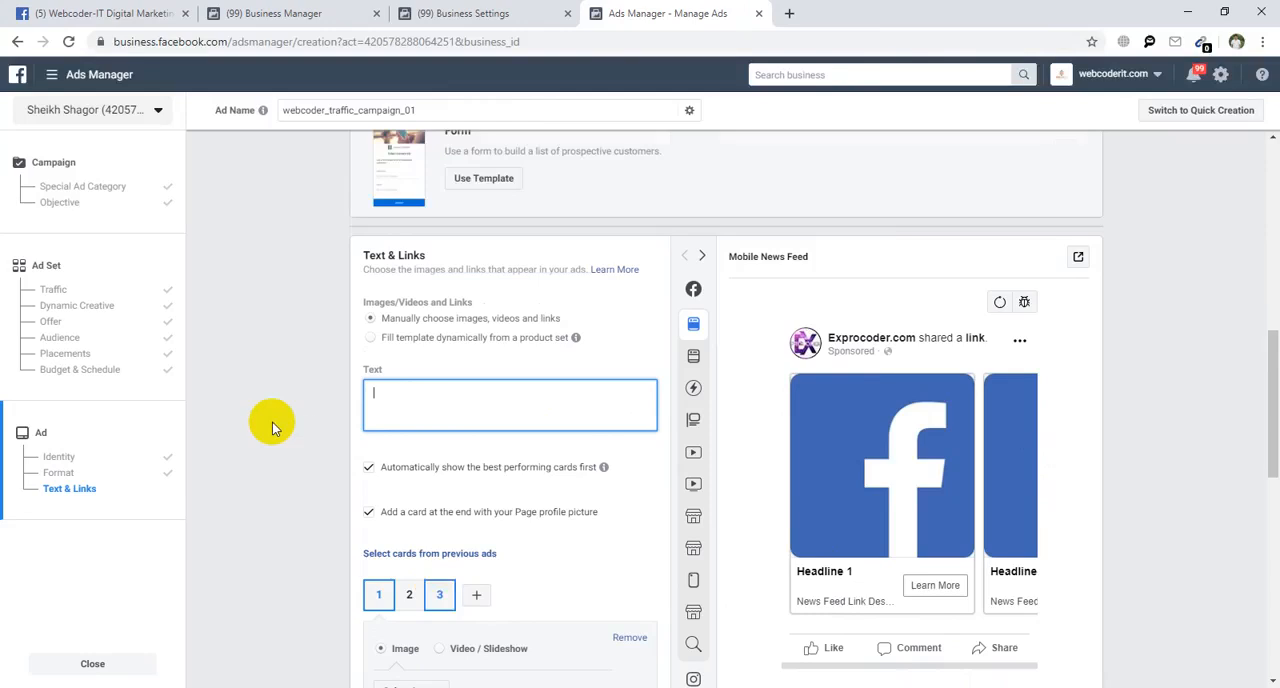
{"action": "scroll", "coordinate": [271, 423], "scroll_direction": "down", "scroll_amount": 3}
{"action": "left_click", "coordinate": [412, 438]}
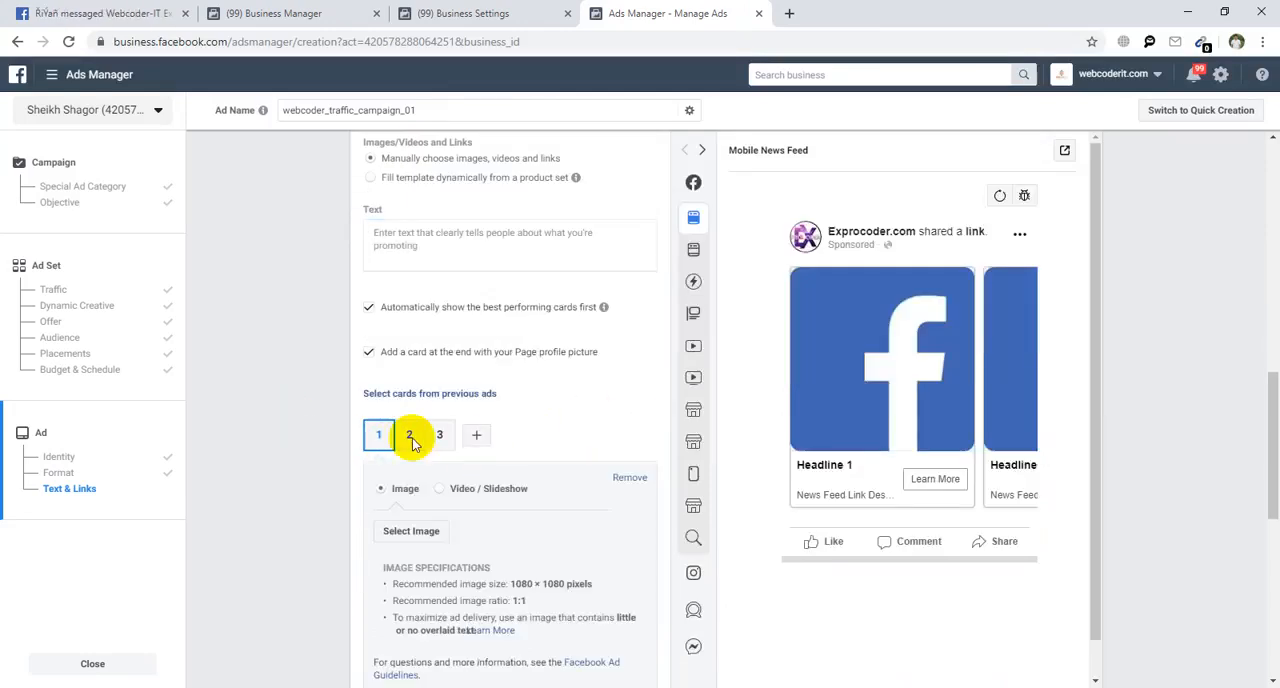
{"action": "left_click", "coordinate": [480, 436]}
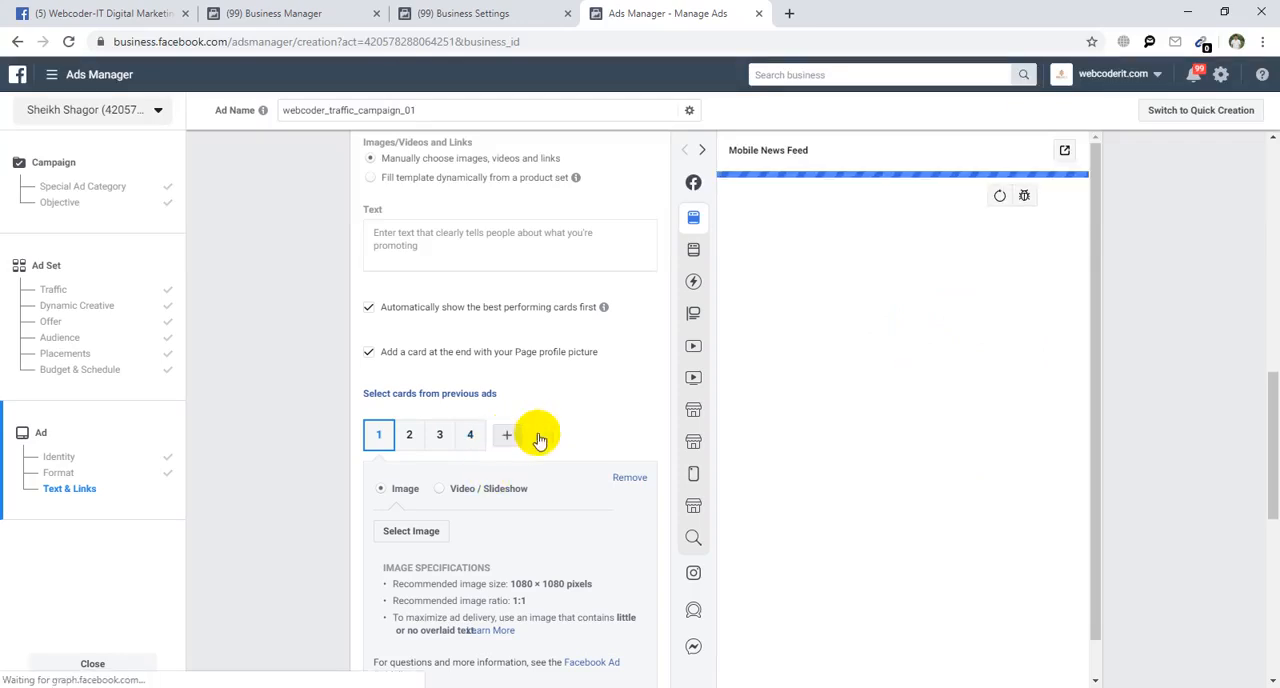
{"action": "left_click", "coordinate": [506, 435]}
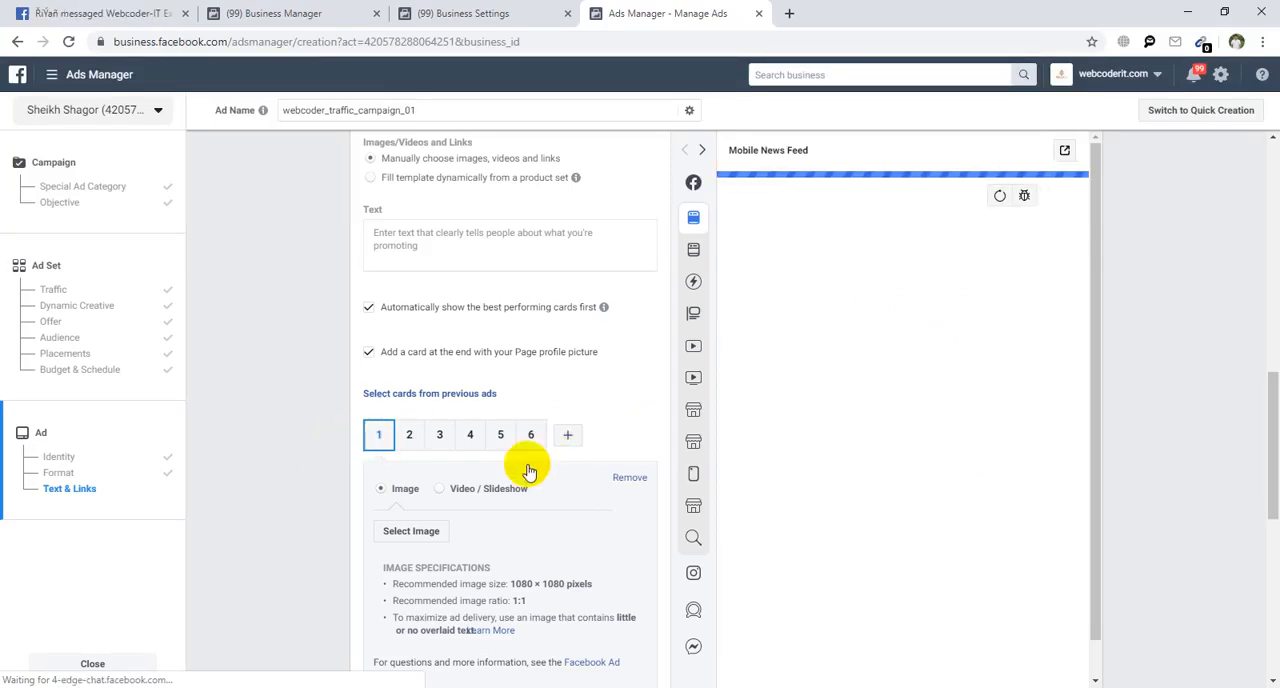
Choose aedsasdf.jpg from the account's image assets as the image for carousel card 1.
{"action": "left_click", "coordinate": [430, 530]}
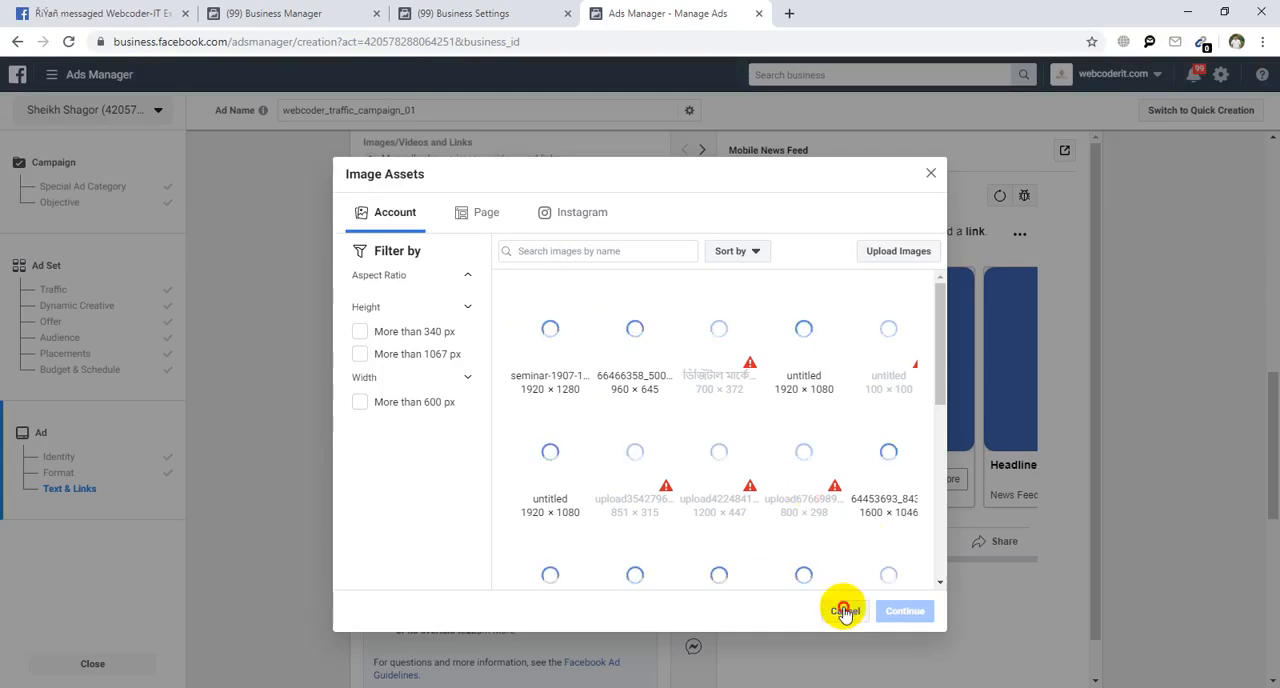
{"action": "left_click", "coordinate": [931, 174]}
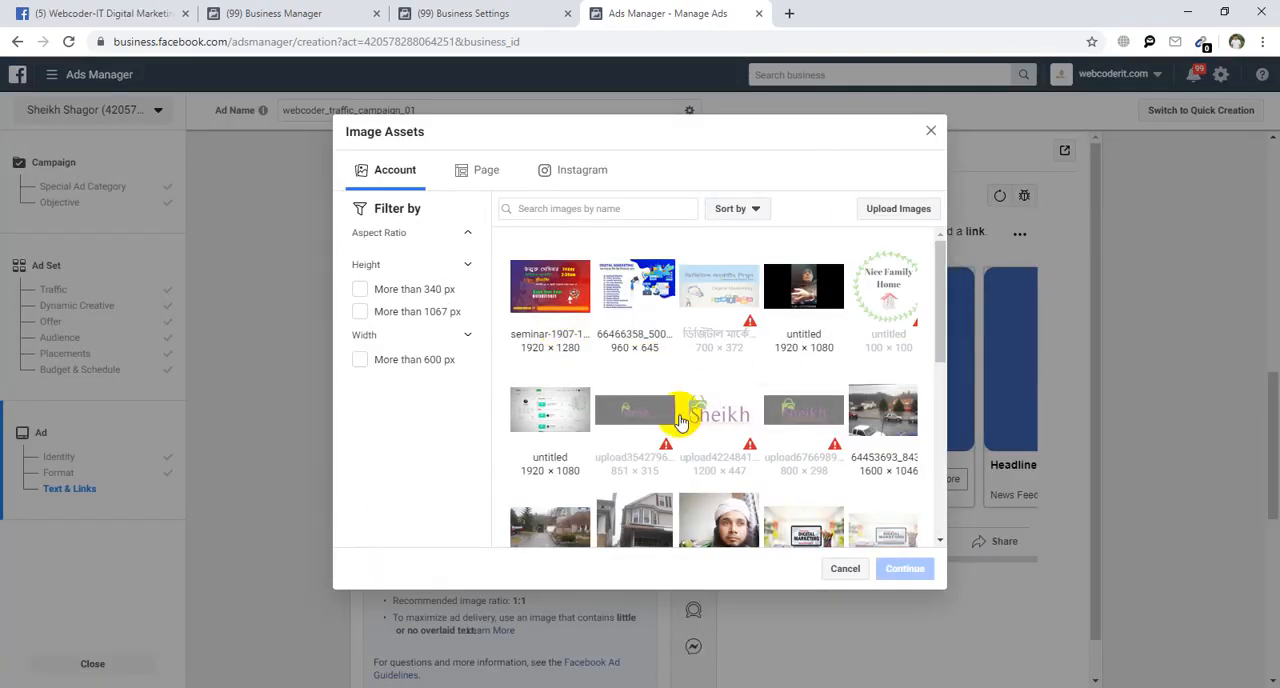
{"action": "scroll", "coordinate": [679, 420], "scroll_direction": "down", "scroll_amount": 5}
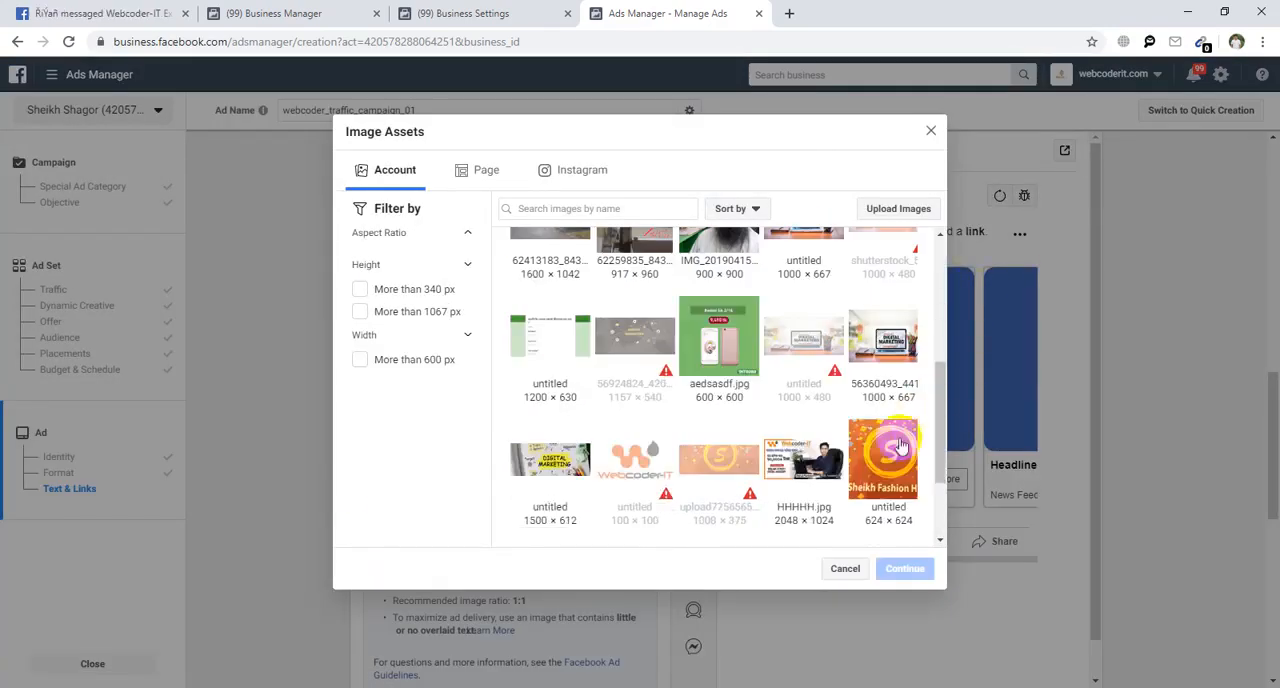
{"action": "left_click", "coordinate": [720, 330]}
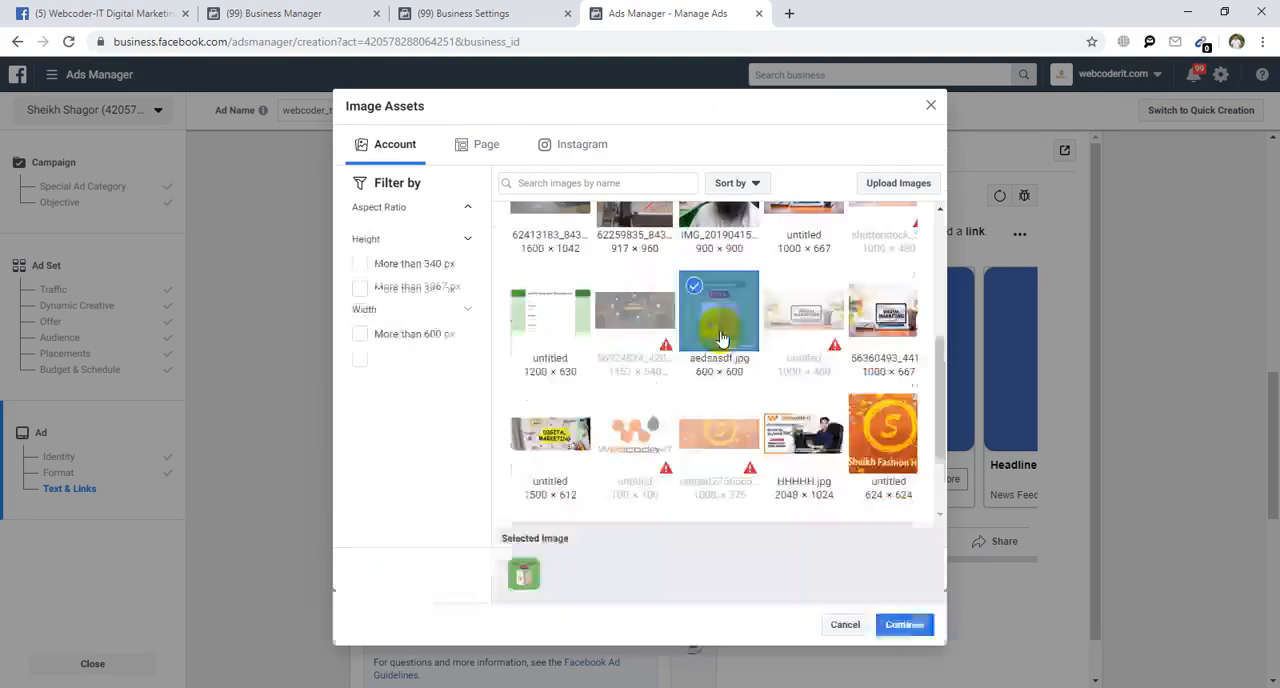
{"action": "left_click", "coordinate": [905, 624]}
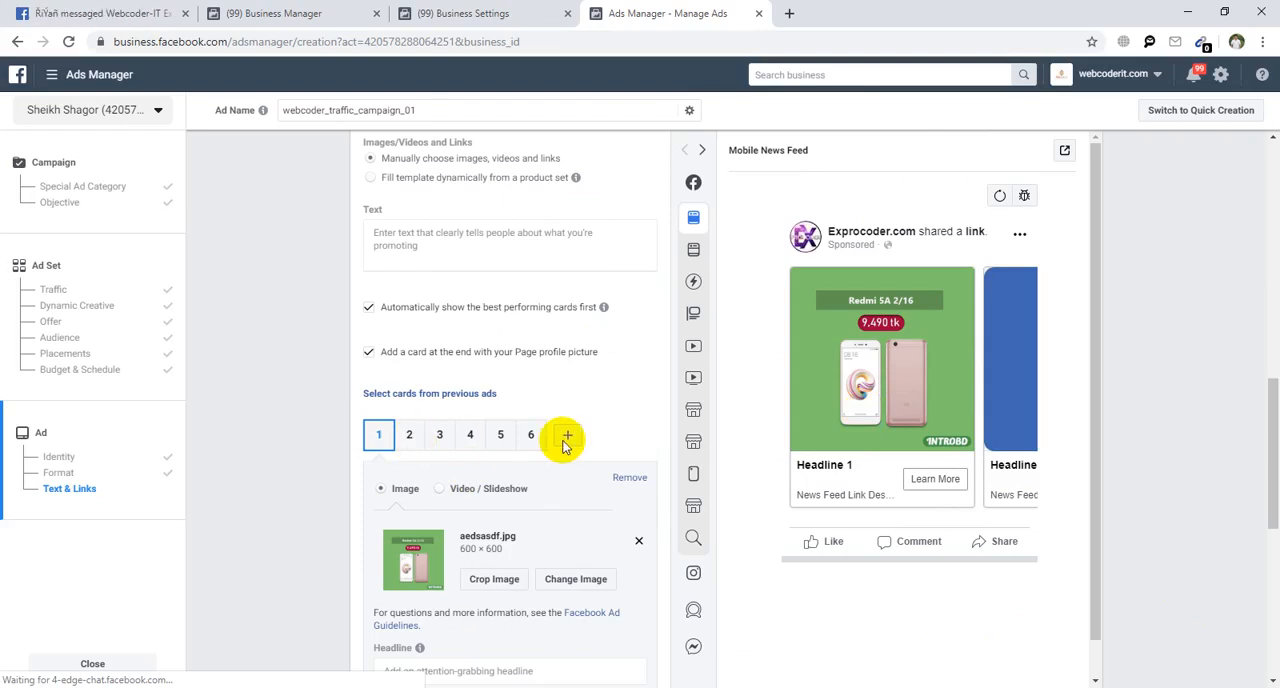
Assign the account image aedsasdf.jpg to carousel card 2.
{"action": "left_click", "coordinate": [1017, 327]}
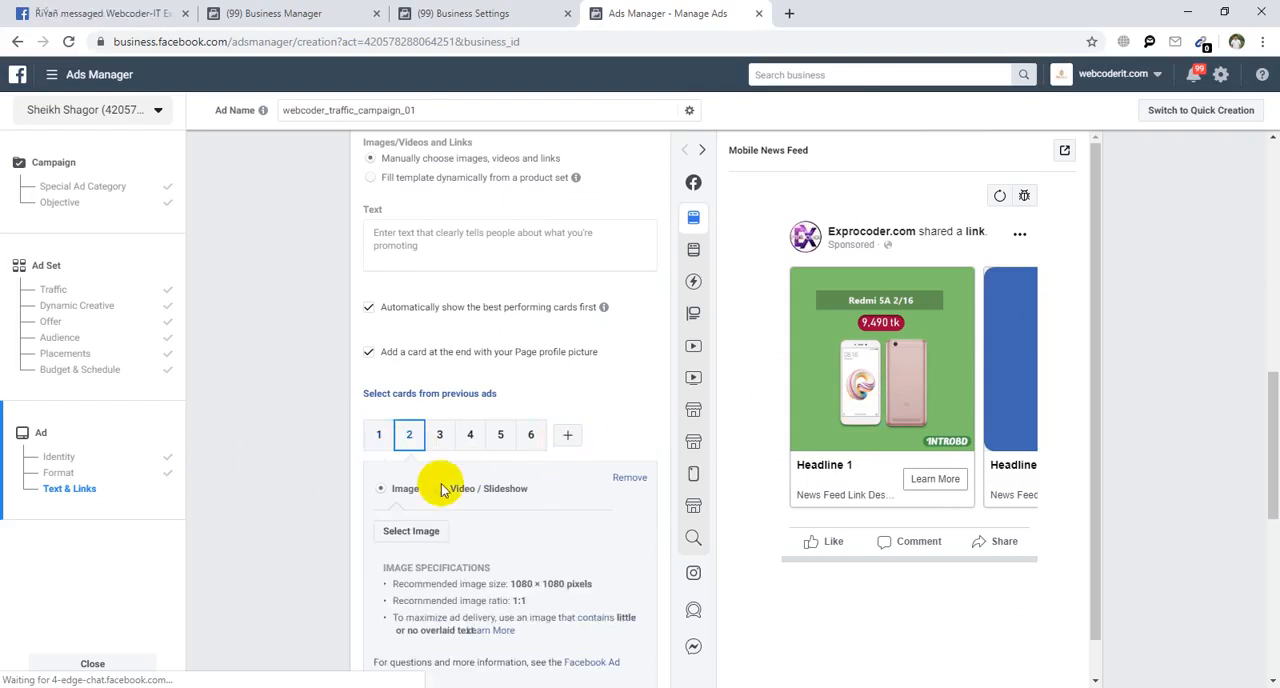
{"action": "left_click", "coordinate": [605, 530]}
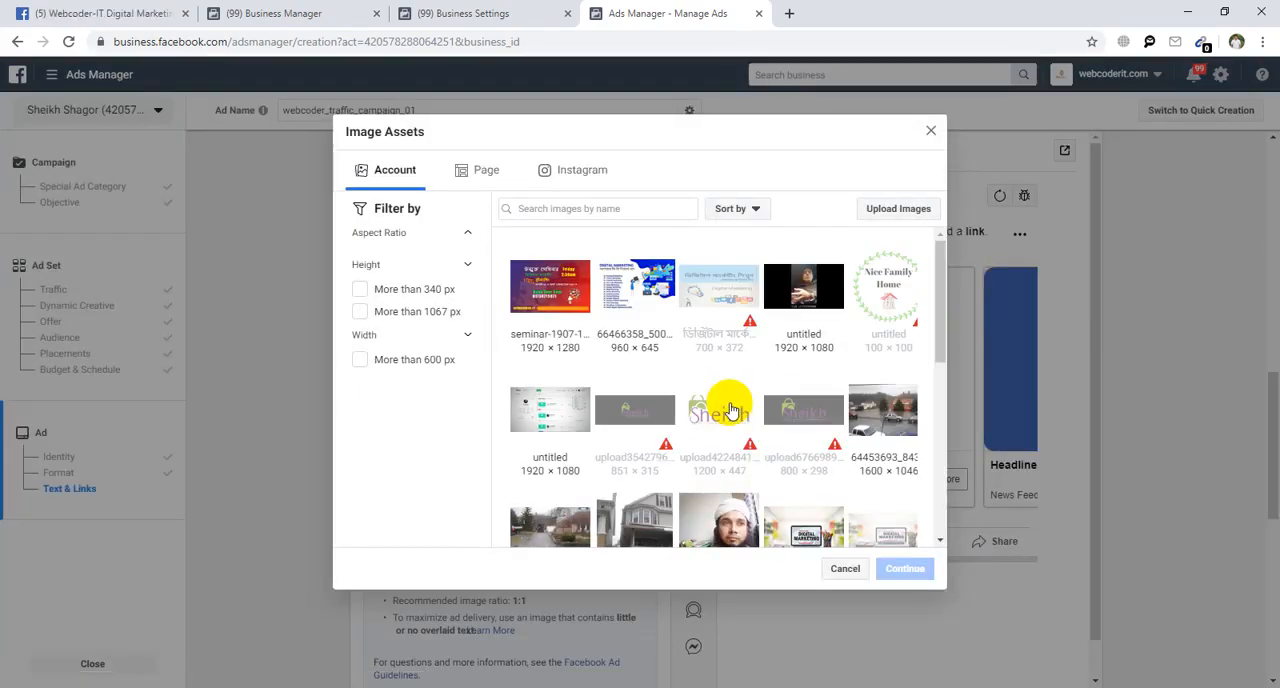
{"action": "scroll", "coordinate": [826, 413], "scroll_direction": "down", "scroll_amount": 10}
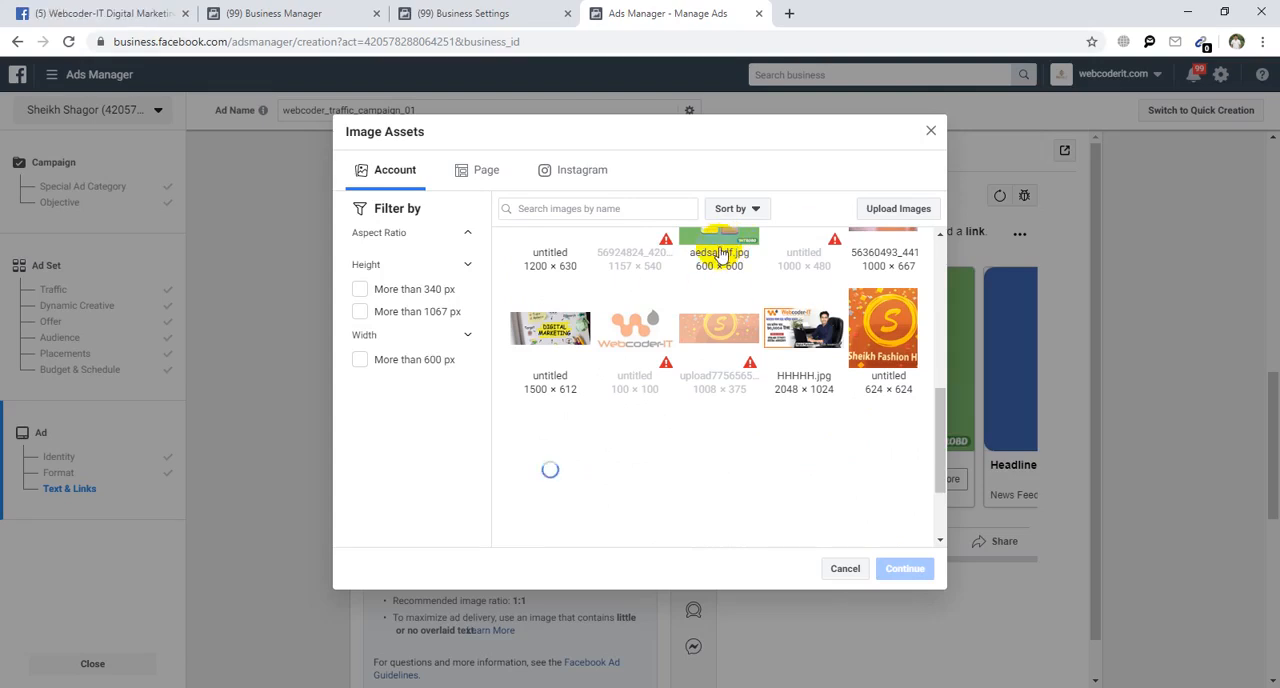
{"action": "left_click", "coordinate": [720, 255]}
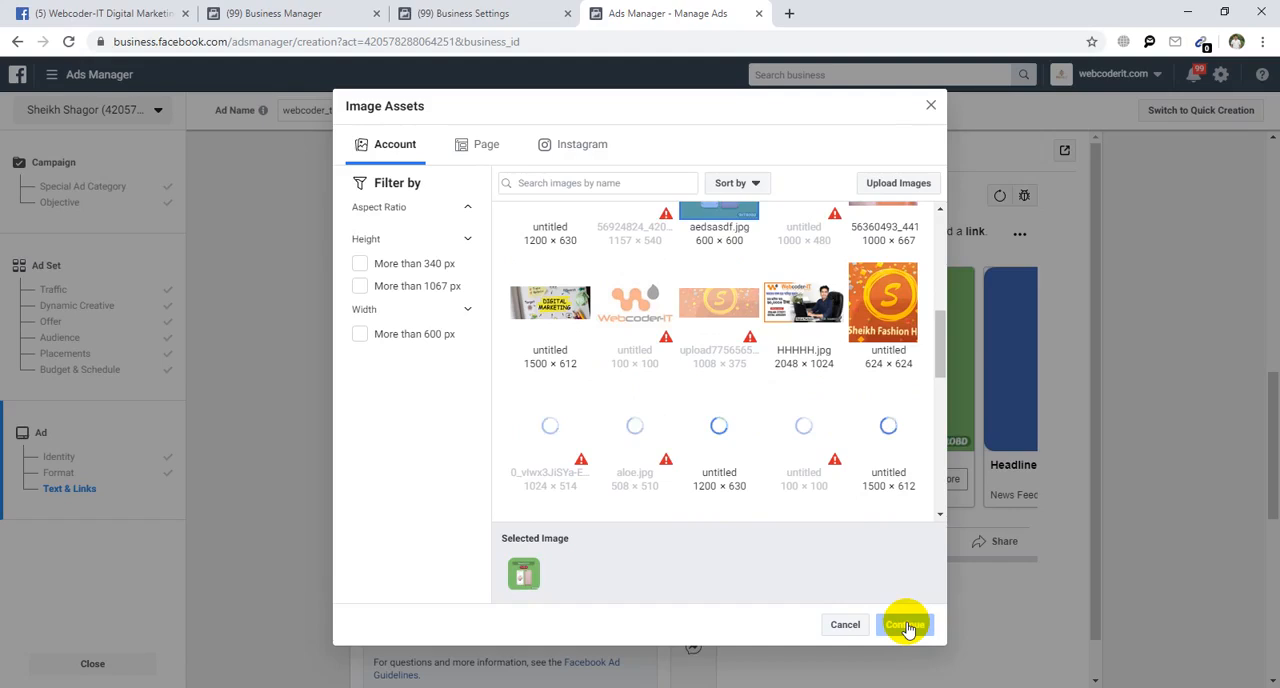
{"action": "left_click", "coordinate": [708, 220]}
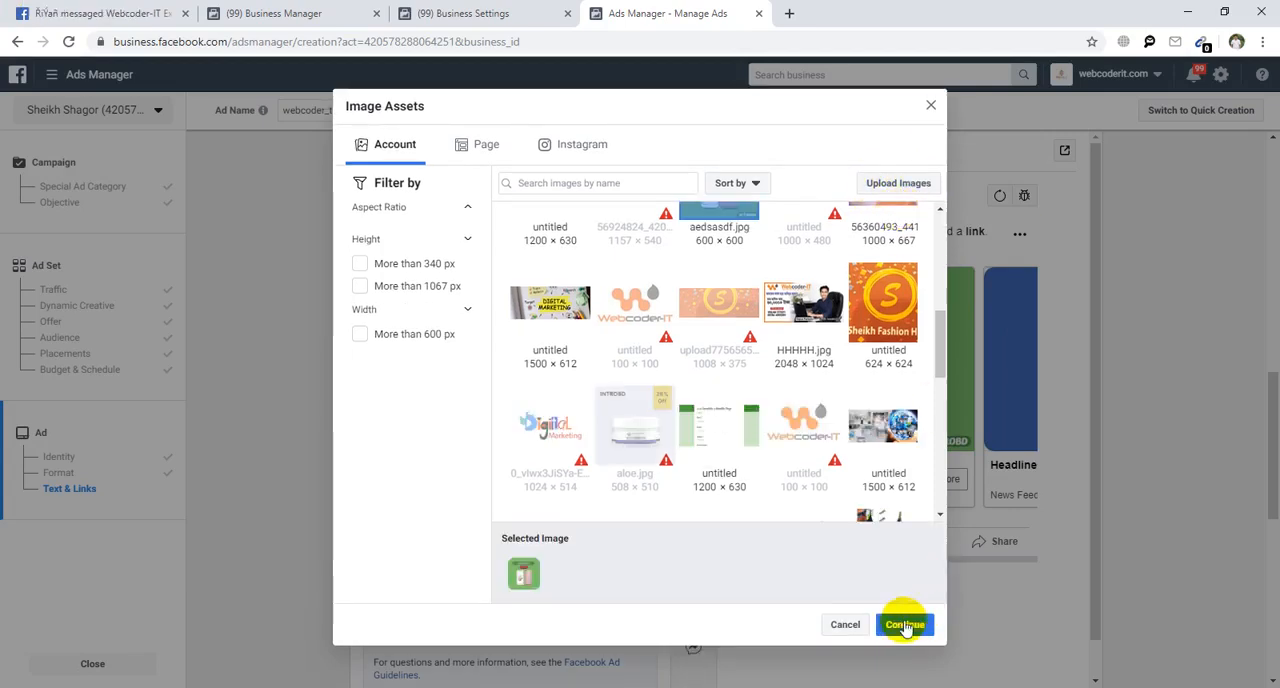
{"action": "left_click", "coordinate": [905, 624]}
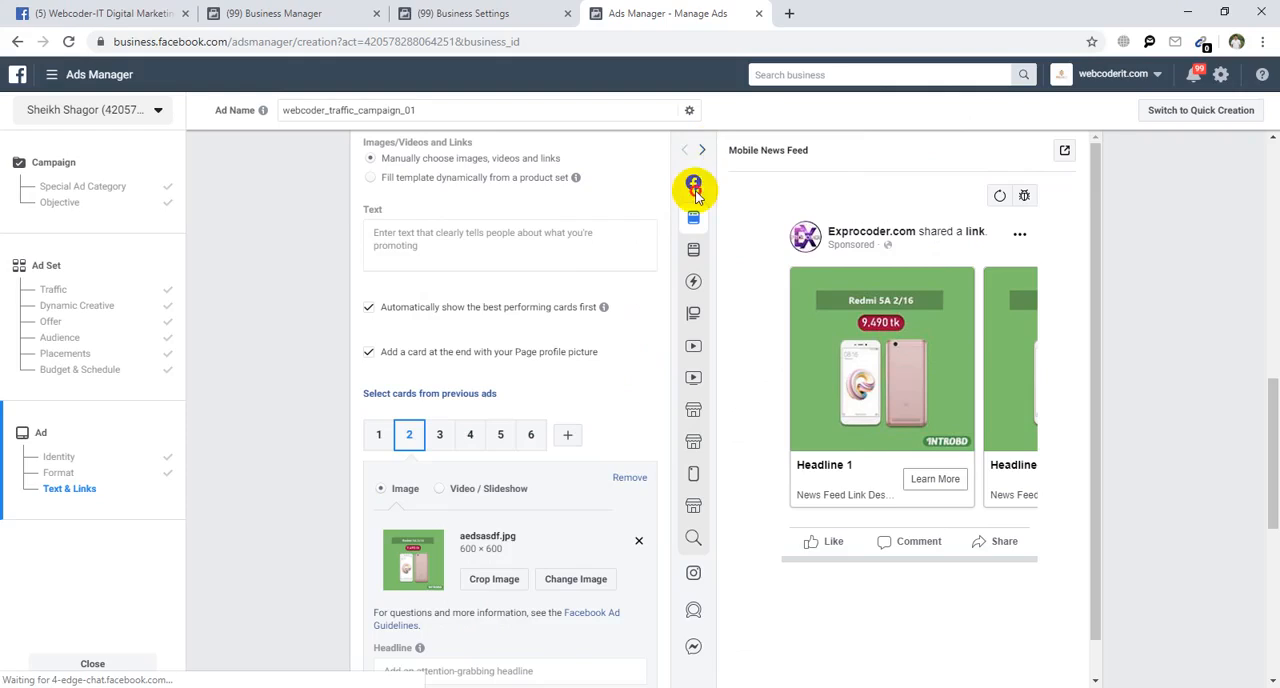
Preview the carousel ad as Desktop News Feed and Instagram Feed placements, and return to the Desktop News Feed preview.
{"action": "left_click", "coordinate": [700, 151]}
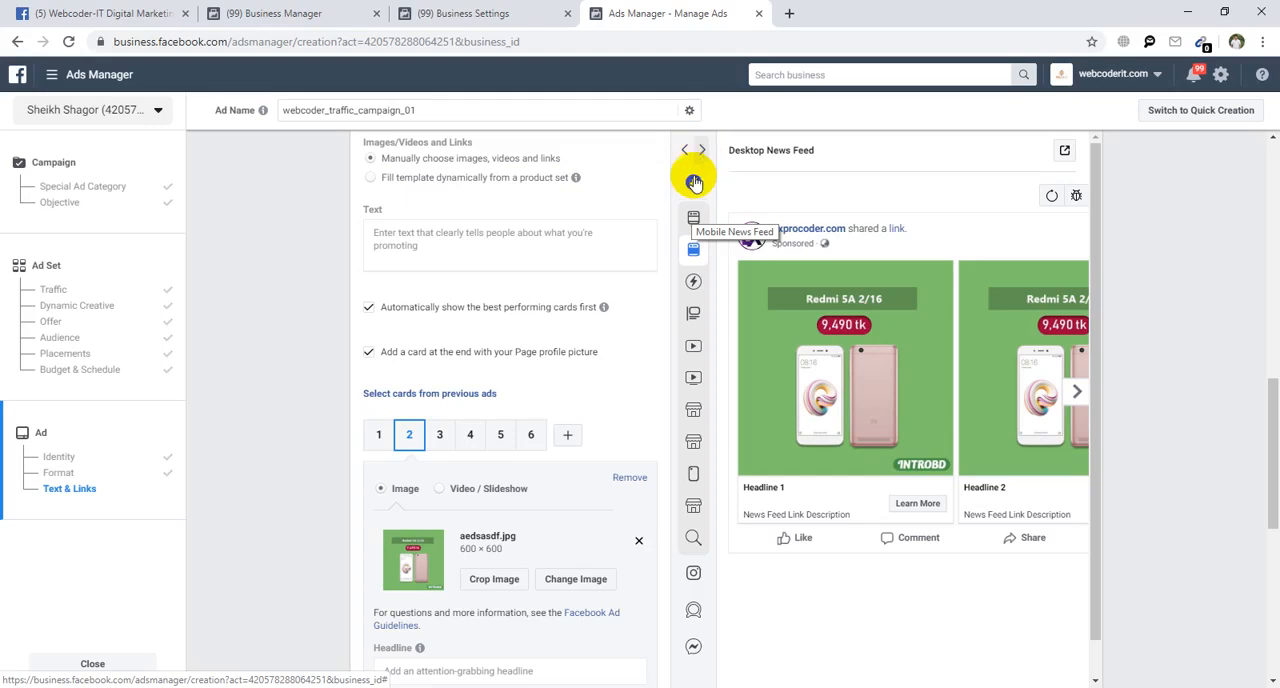
{"action": "mouse_move", "coordinate": [694, 184]}
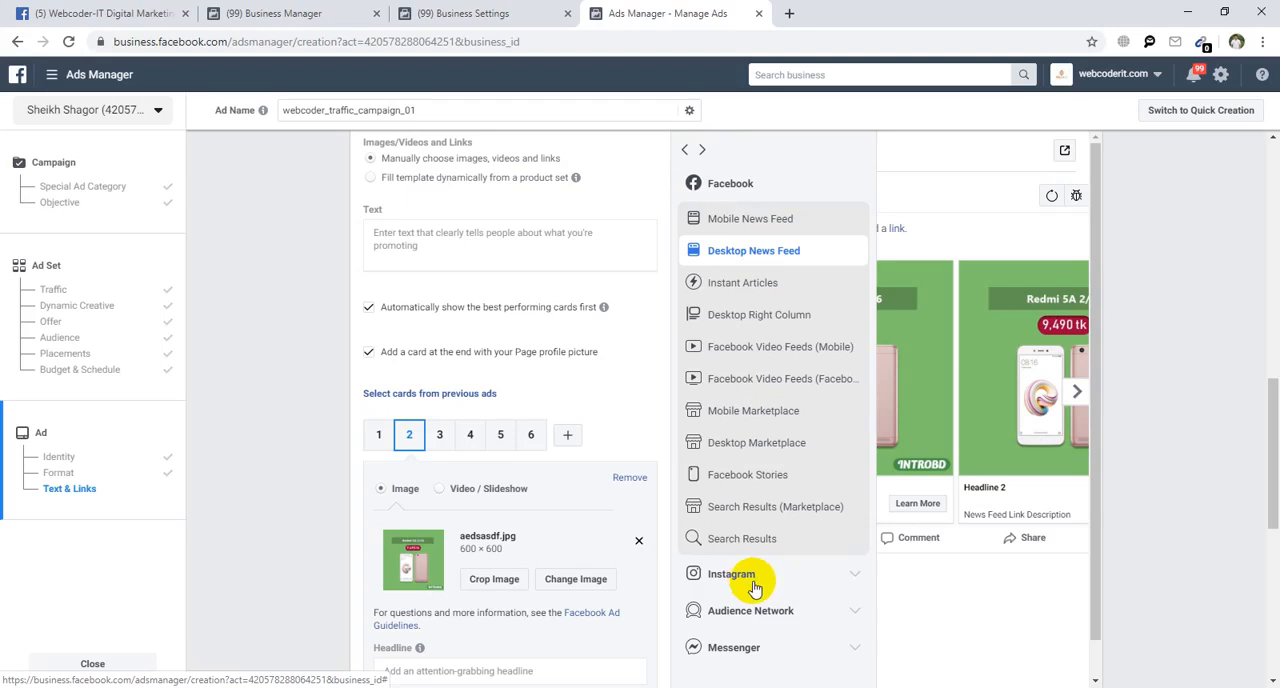
{"action": "left_click", "coordinate": [857, 585]}
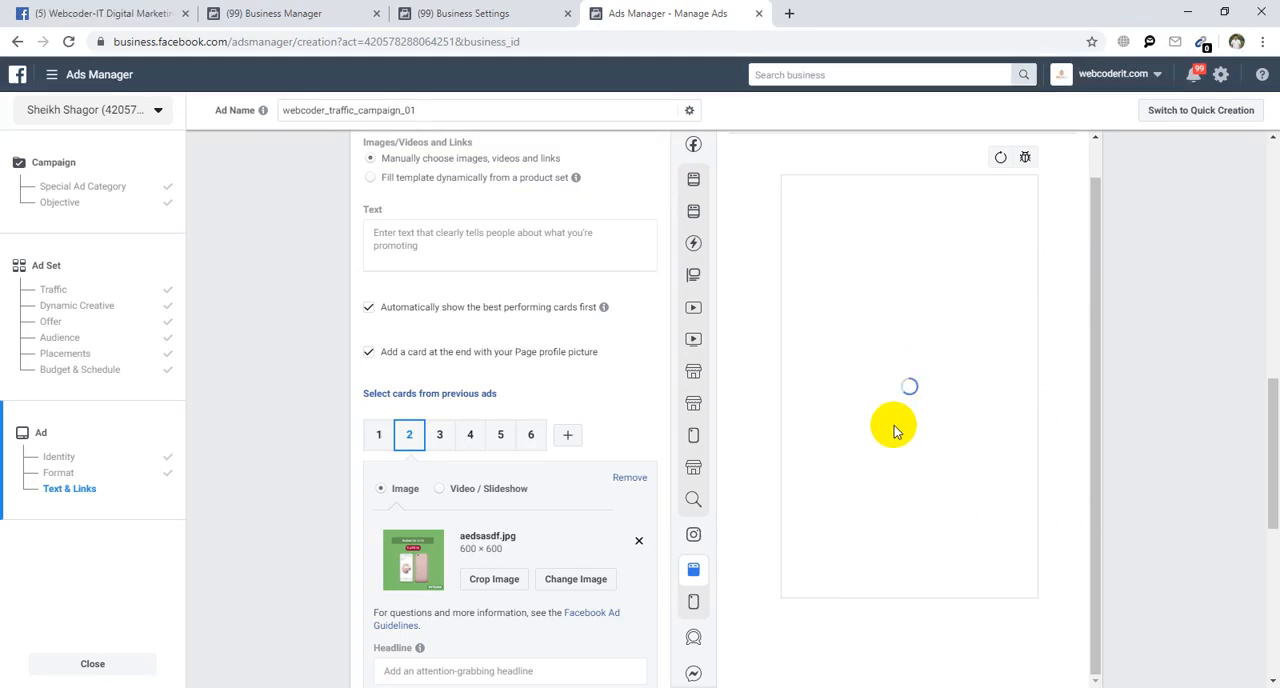
{"action": "scroll", "coordinate": [894, 428], "scroll_direction": "up", "scroll_amount": 3}
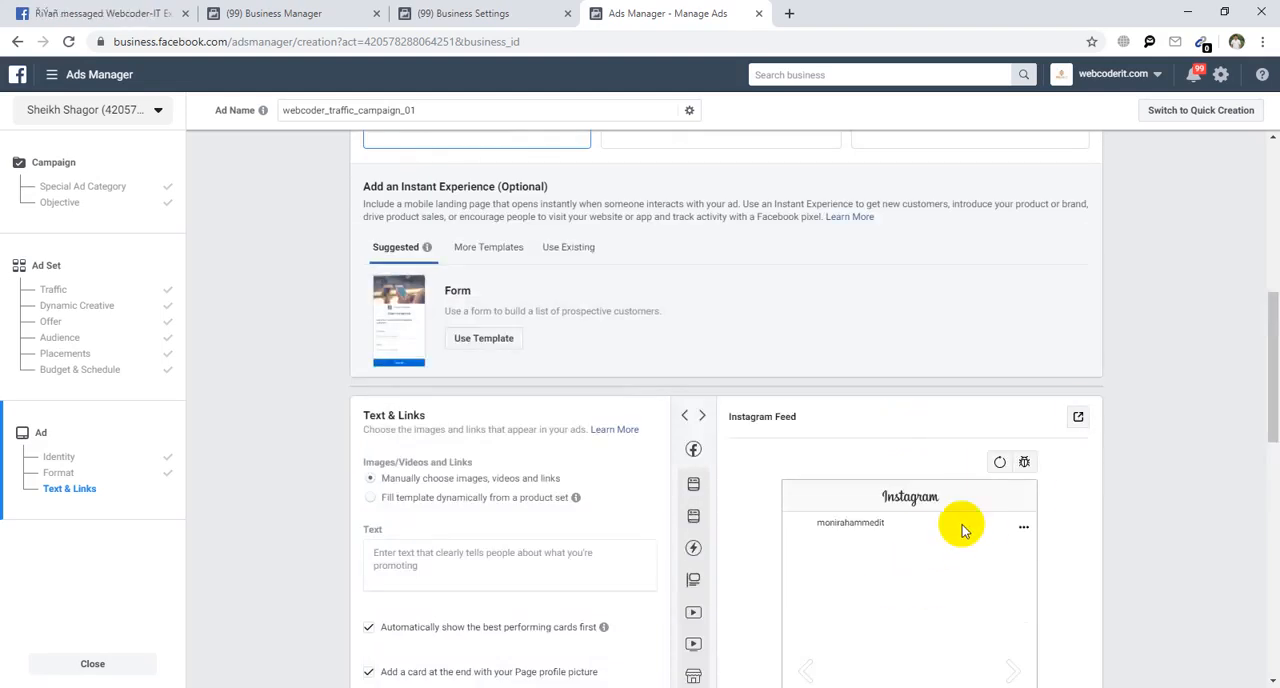
{"action": "scroll", "coordinate": [1268, 368], "scroll_direction": "down", "scroll_amount": 3}
{"action": "scroll", "coordinate": [1268, 380], "scroll_direction": "up", "scroll_amount": 1}
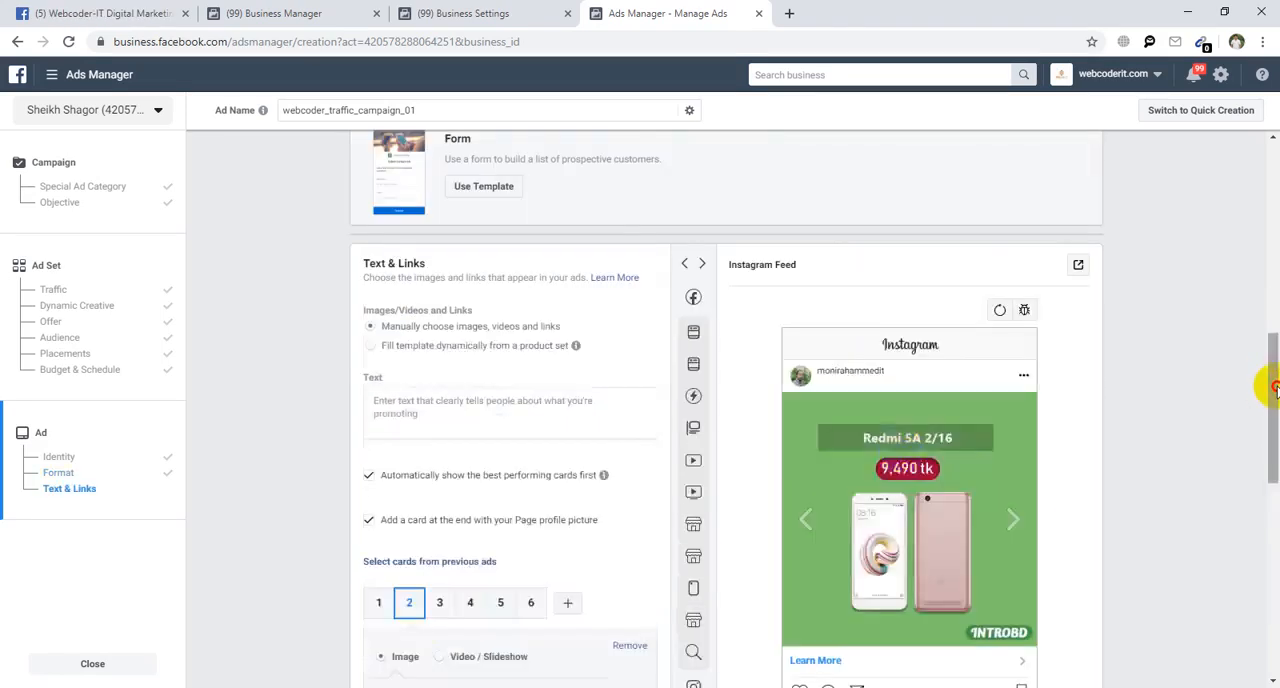
{"action": "mouse_move", "coordinate": [694, 280]}
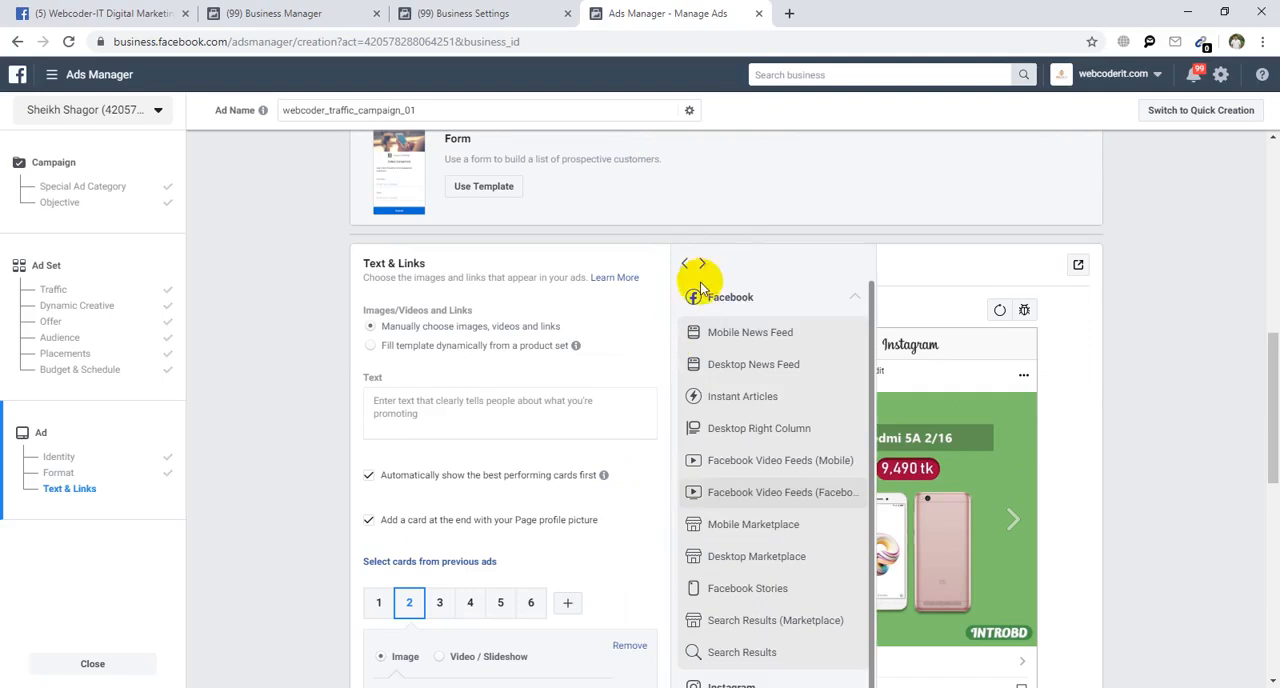
{"action": "left_click", "coordinate": [733, 367]}
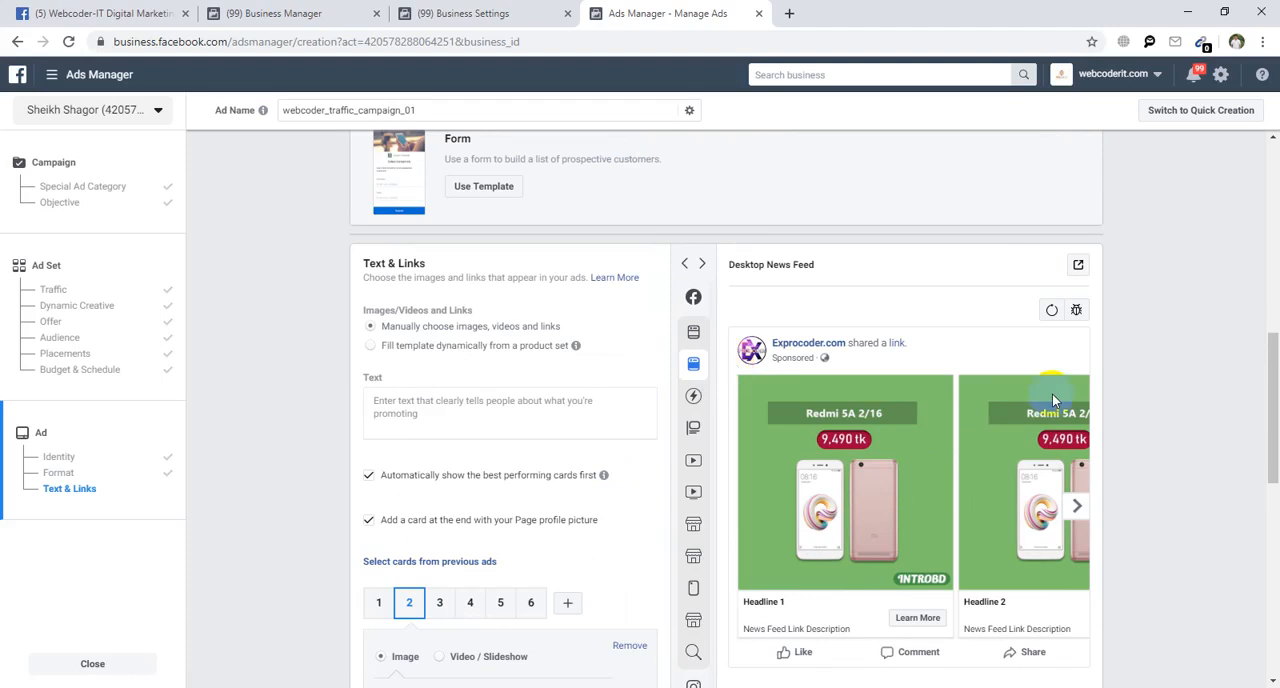
Enter "we are offering best Xiaomi mobile" as the carousel ad's main text.
{"action": "left_click", "coordinate": [482, 408]}
{"action": "scroll", "coordinate": [489, 401], "scroll_direction": "down", "scroll_amount": 2}
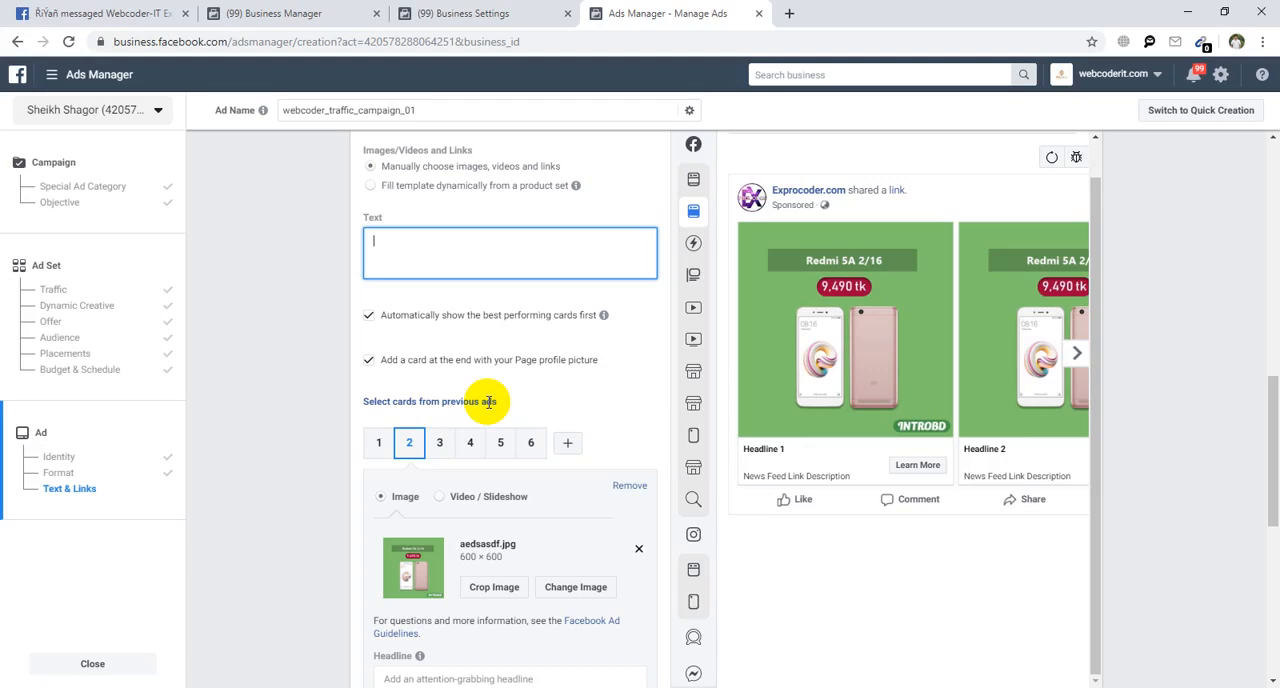
{"action": "type", "text": "web"}
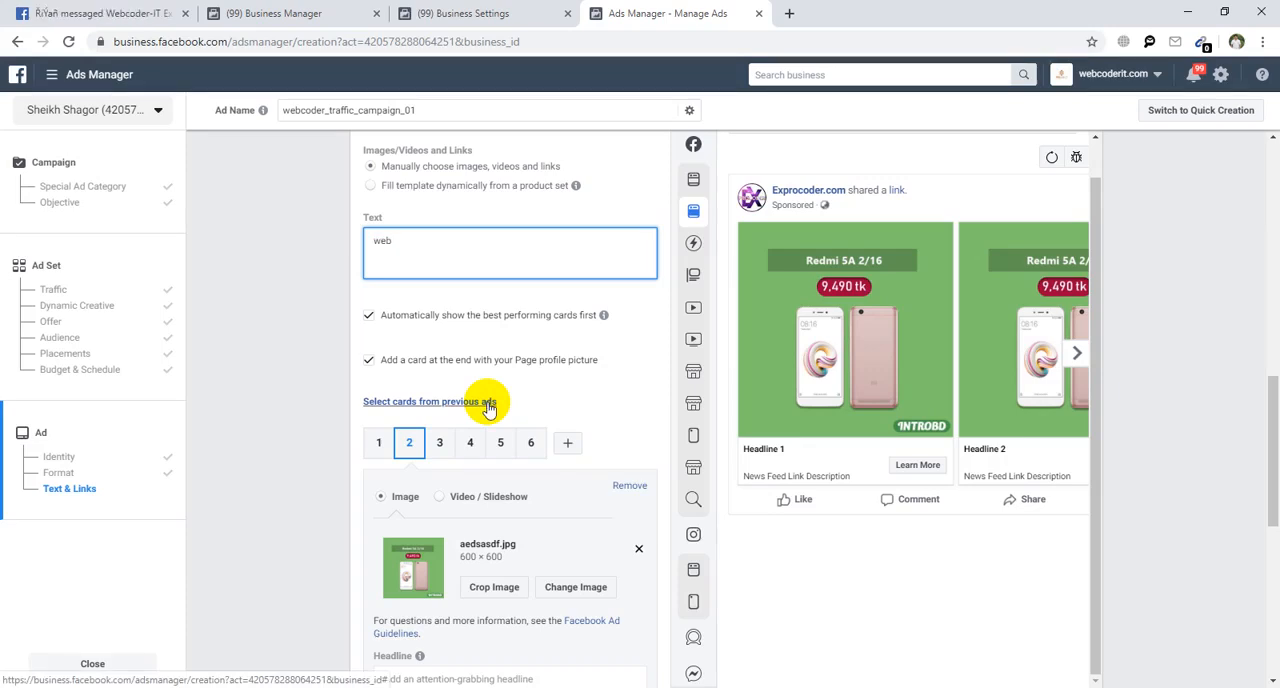
{"action": "key", "text": "BackSpace"}
{"action": "key", "text": "BackSpace"}
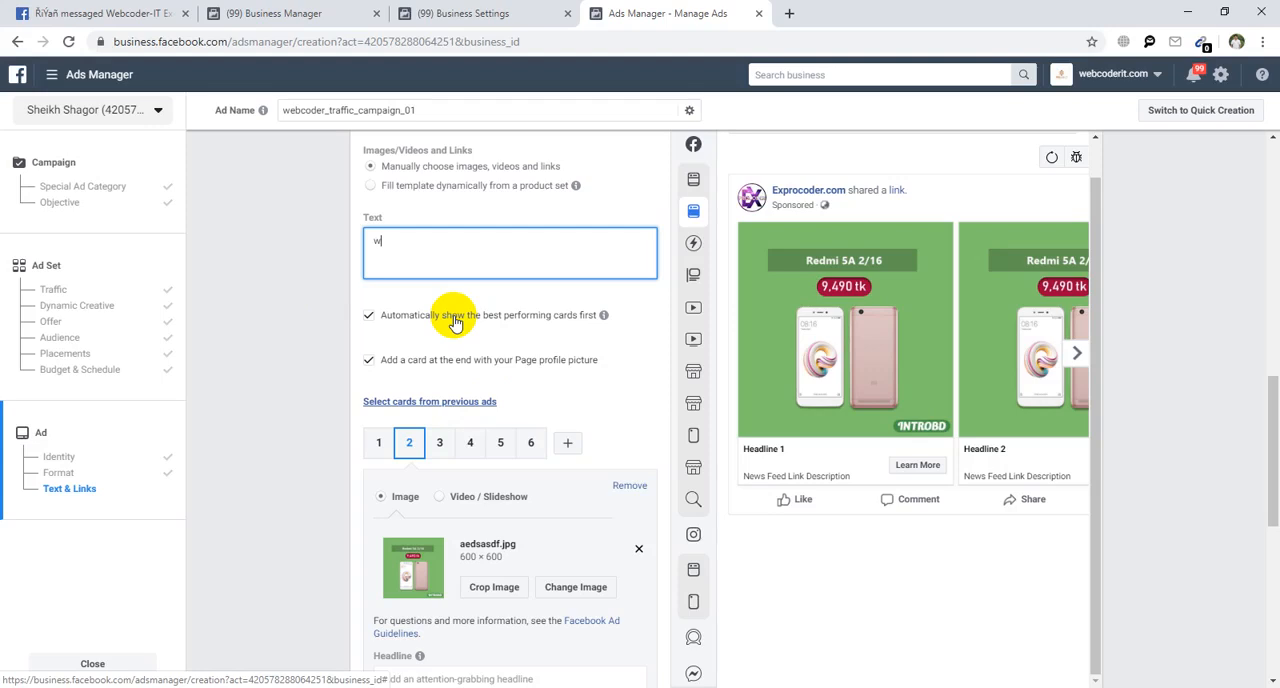
{"action": "type", "text": "e are offering best Xiaomi mobile"}
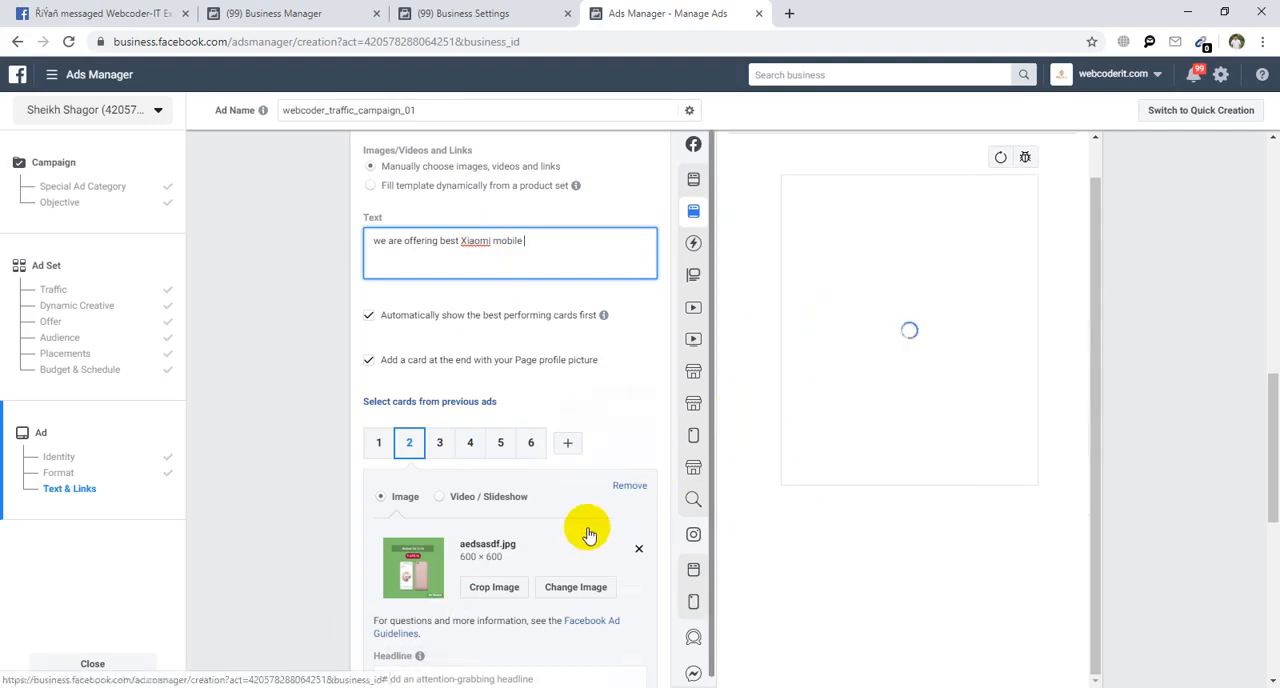
{"action": "scroll", "coordinate": [586, 534], "scroll_direction": "down", "scroll_amount": 1}
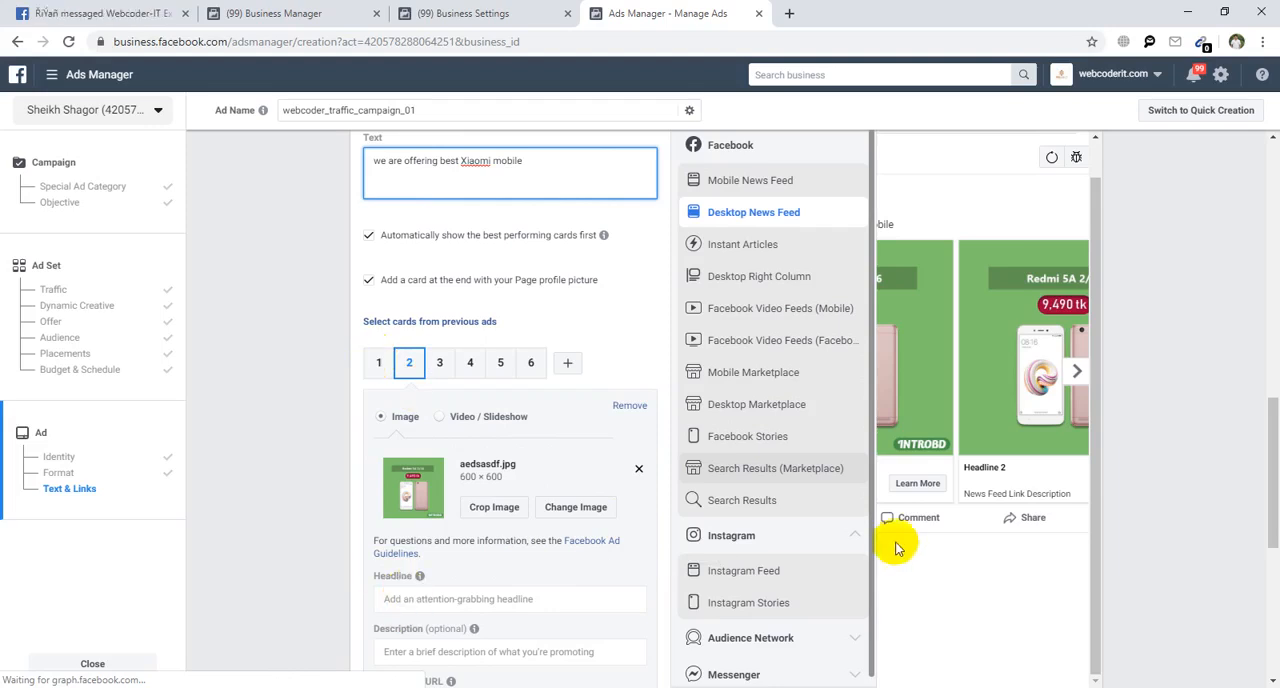
Enter "Xiaomi Redmi 5s" as the headline of carousel card 1.
{"action": "left_click", "coordinate": [447, 600]}
{"action": "scroll", "coordinate": [445, 605], "scroll_direction": "down", "scroll_amount": 3}
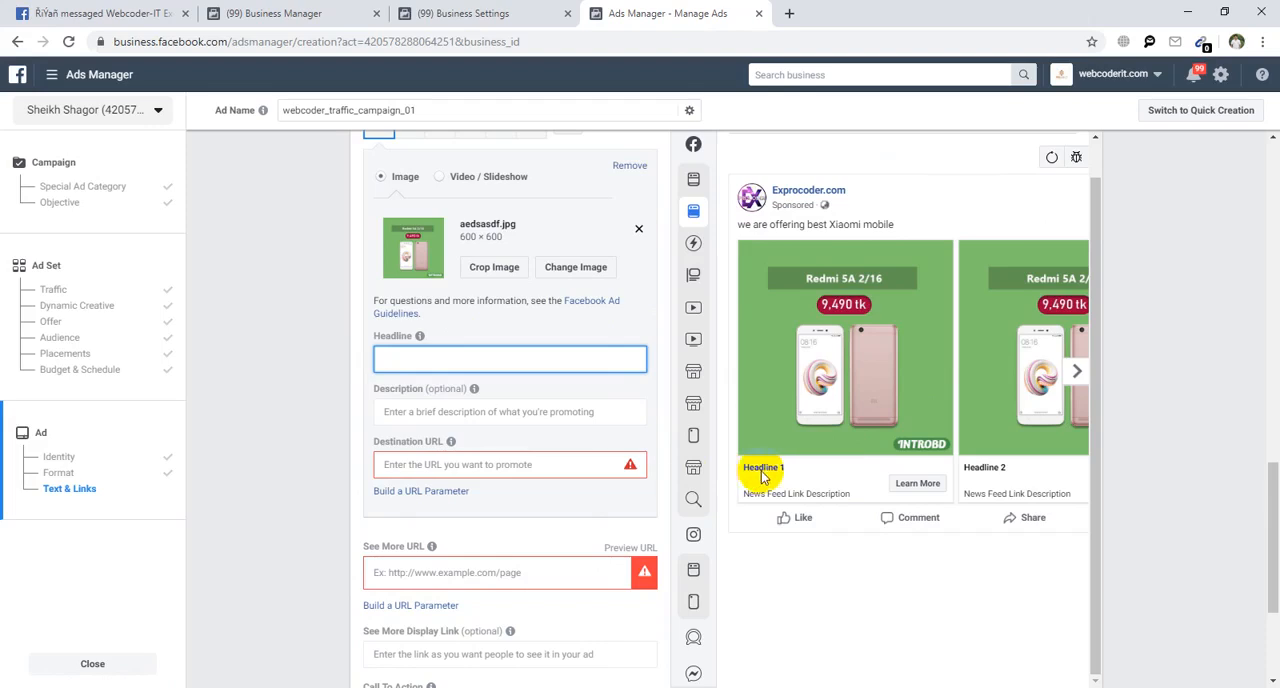
{"action": "type", "text": "Xiaomi Redmi"}
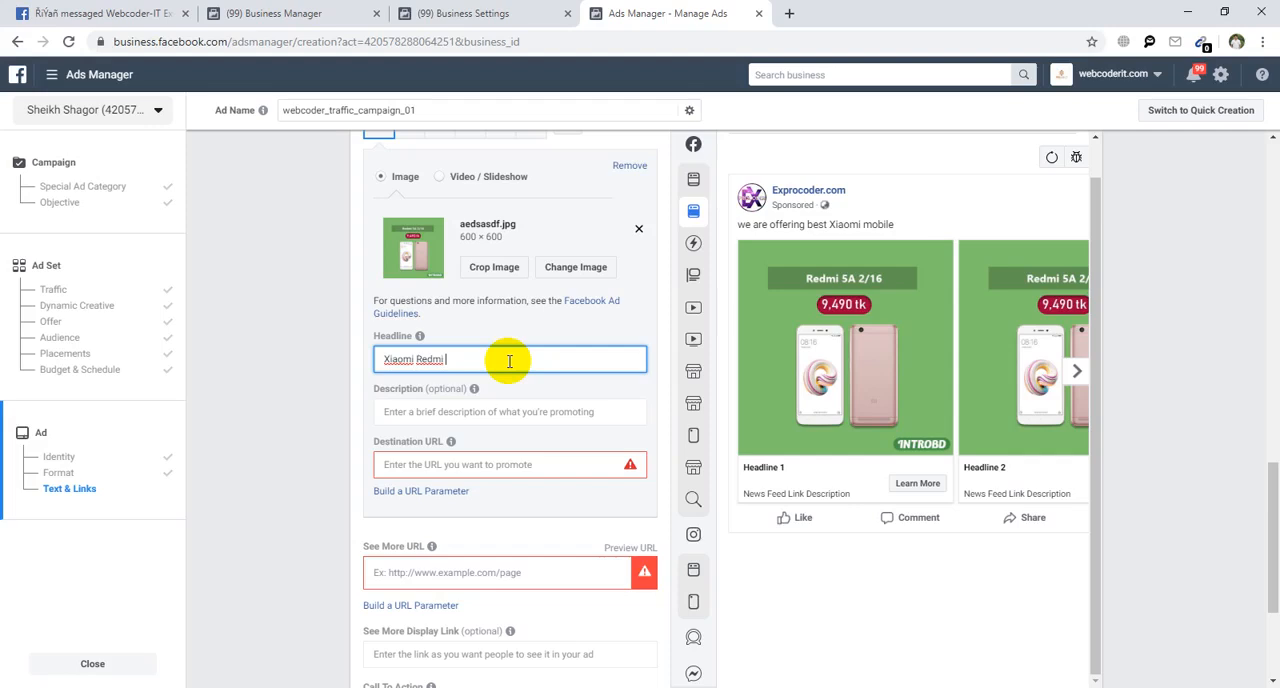
{"action": "left_click", "coordinate": [497, 467]}
{"action": "type", "text": "h"}
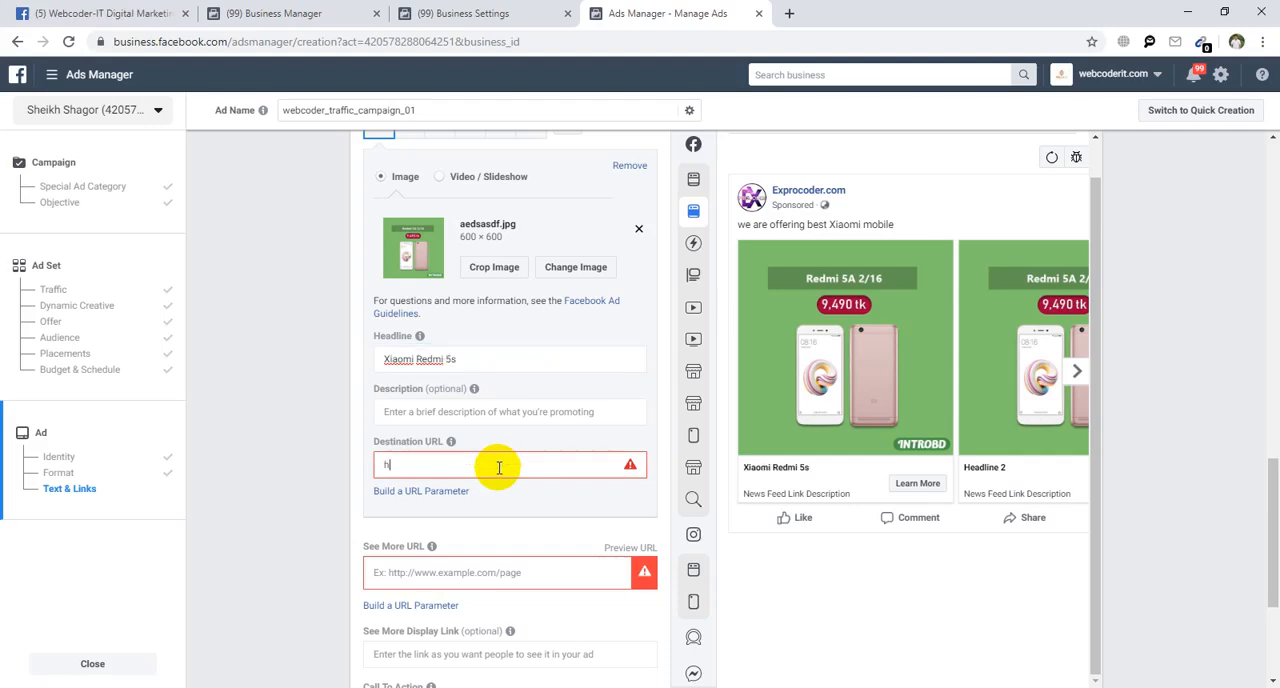
{"action": "type", "text": "ttps:/"}
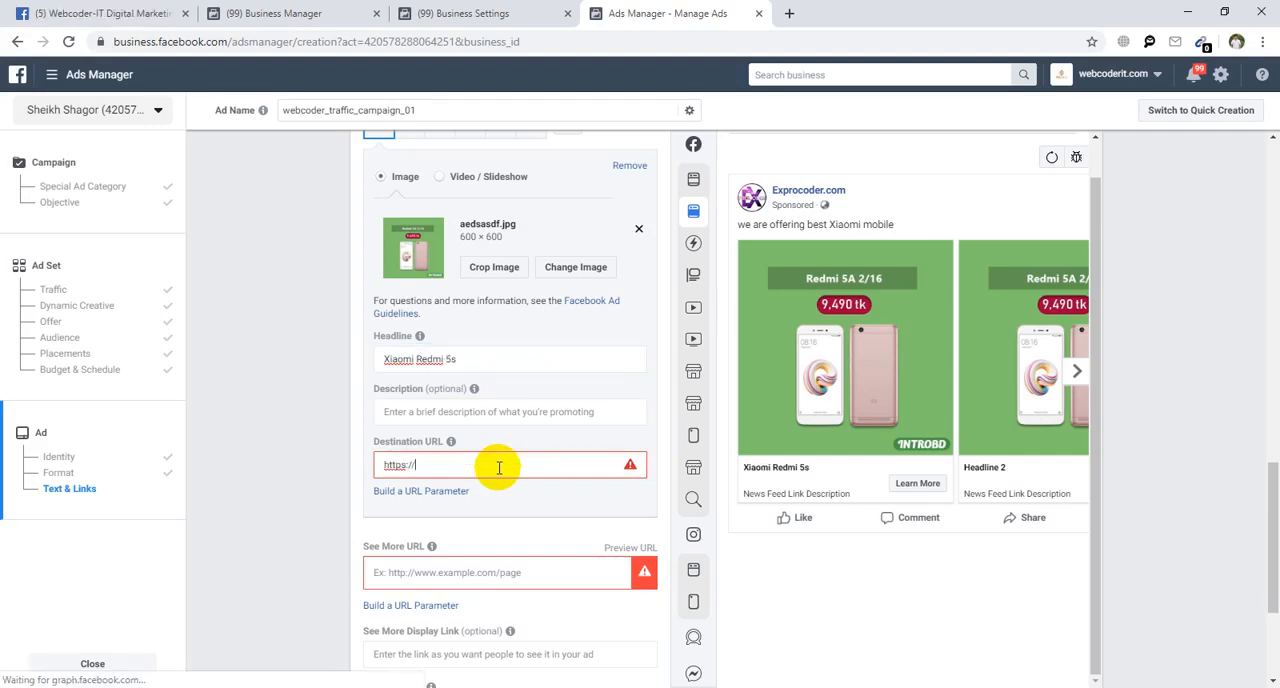
{"action": "type", "text": "/www."}
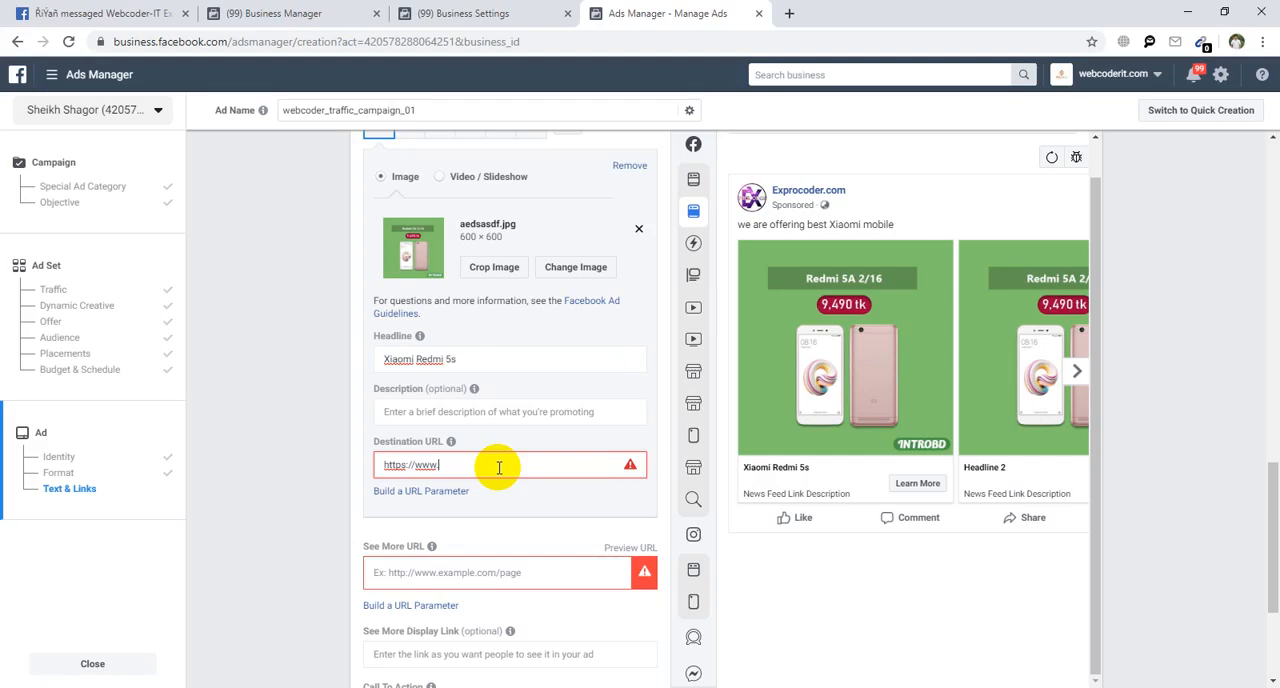
{"action": "type", "text": "introbd.com"}
{"action": "key", "text": "ctrl+a"}
{"action": "key", "text": "ctrl+c"}
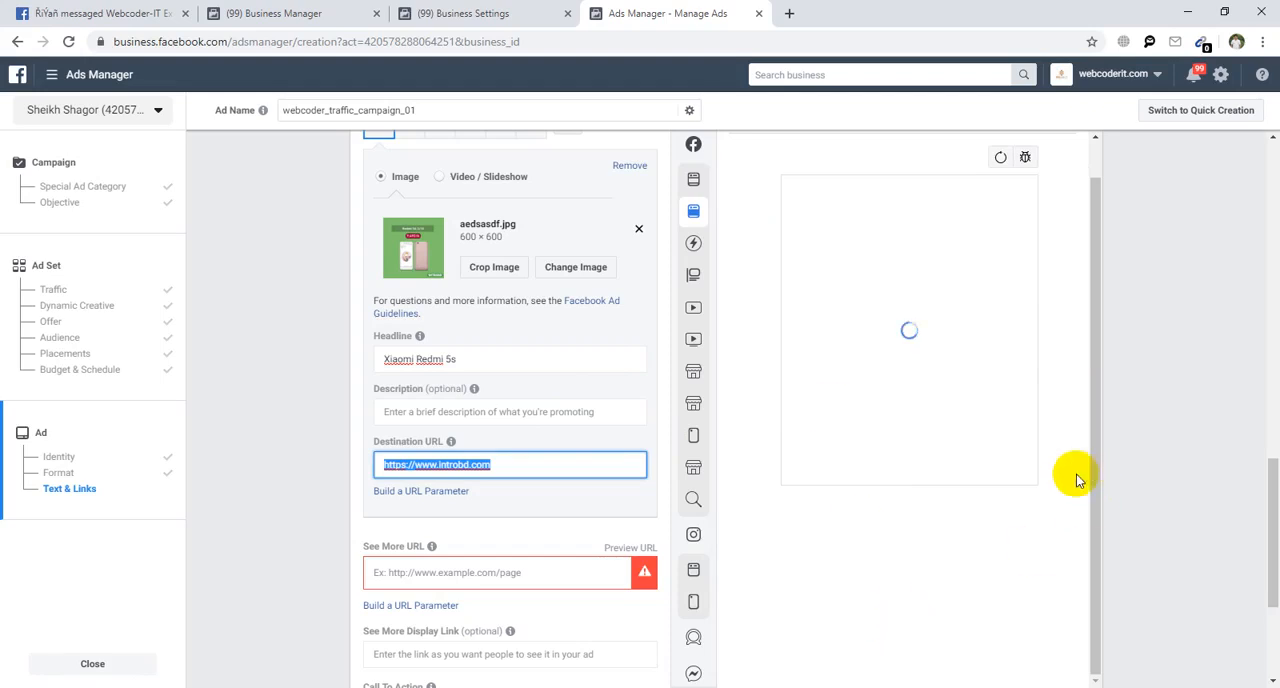
{"action": "left_click", "coordinate": [484, 572]}
{"action": "key", "text": "ctrl+v"}
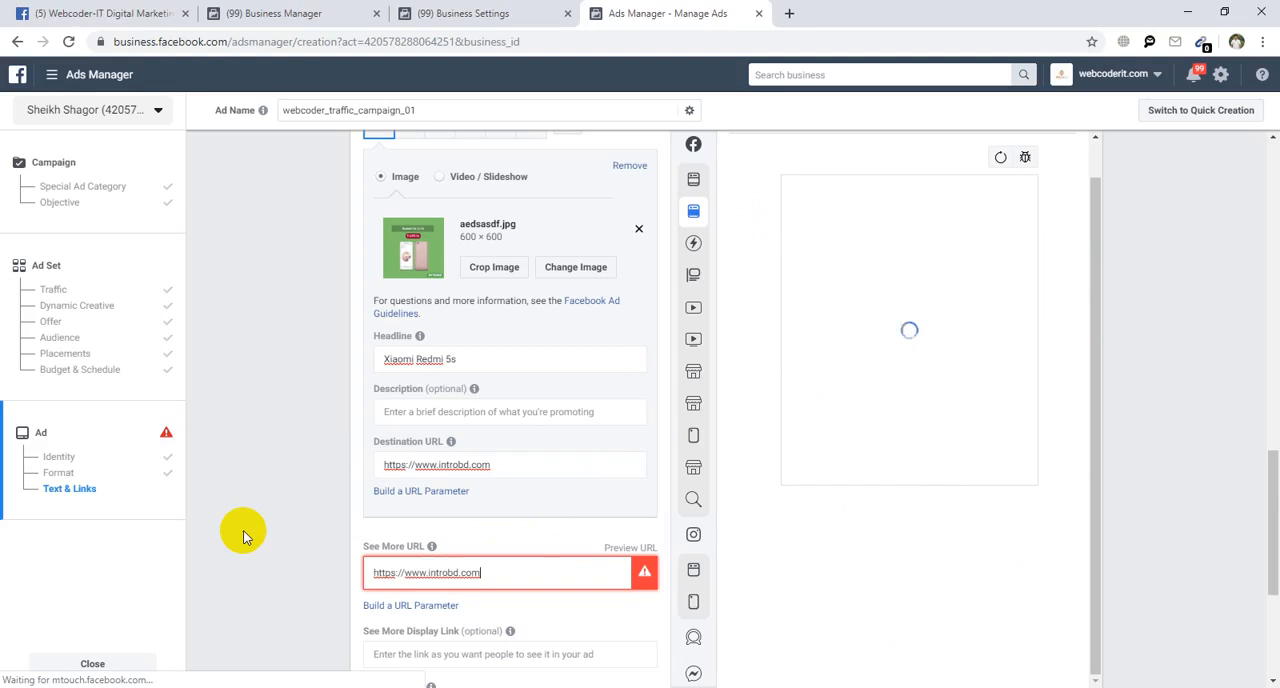
{"action": "left_click", "coordinate": [329, 519]}
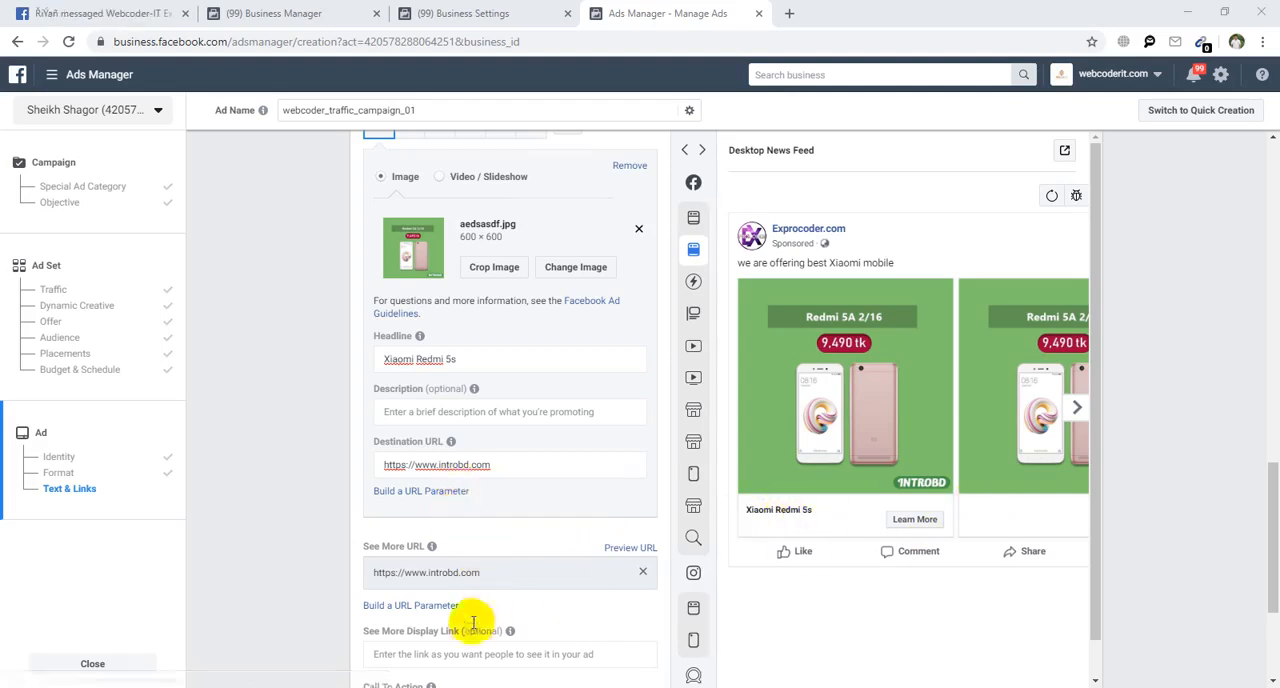
Enter "Price : 12500tk" as the optional description of carousel card 1.
{"action": "scroll", "coordinate": [472, 600], "scroll_direction": "down", "scroll_amount": 2}
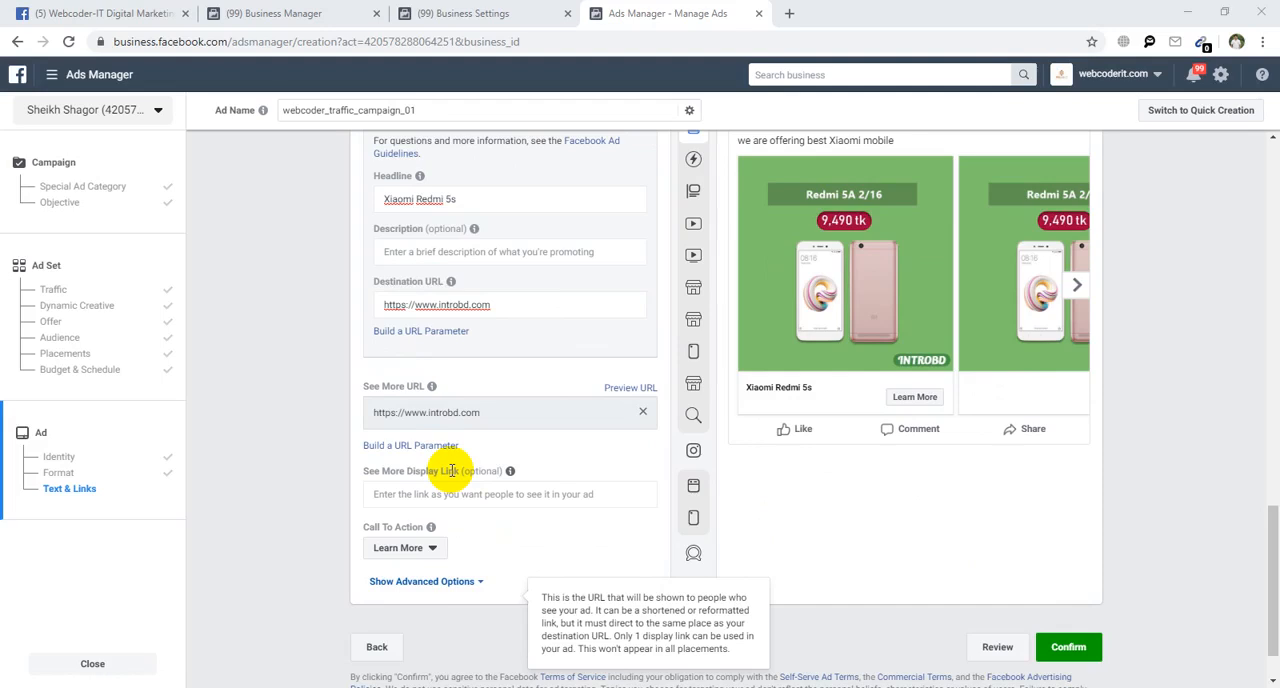
{"action": "left_click", "coordinate": [477, 250]}
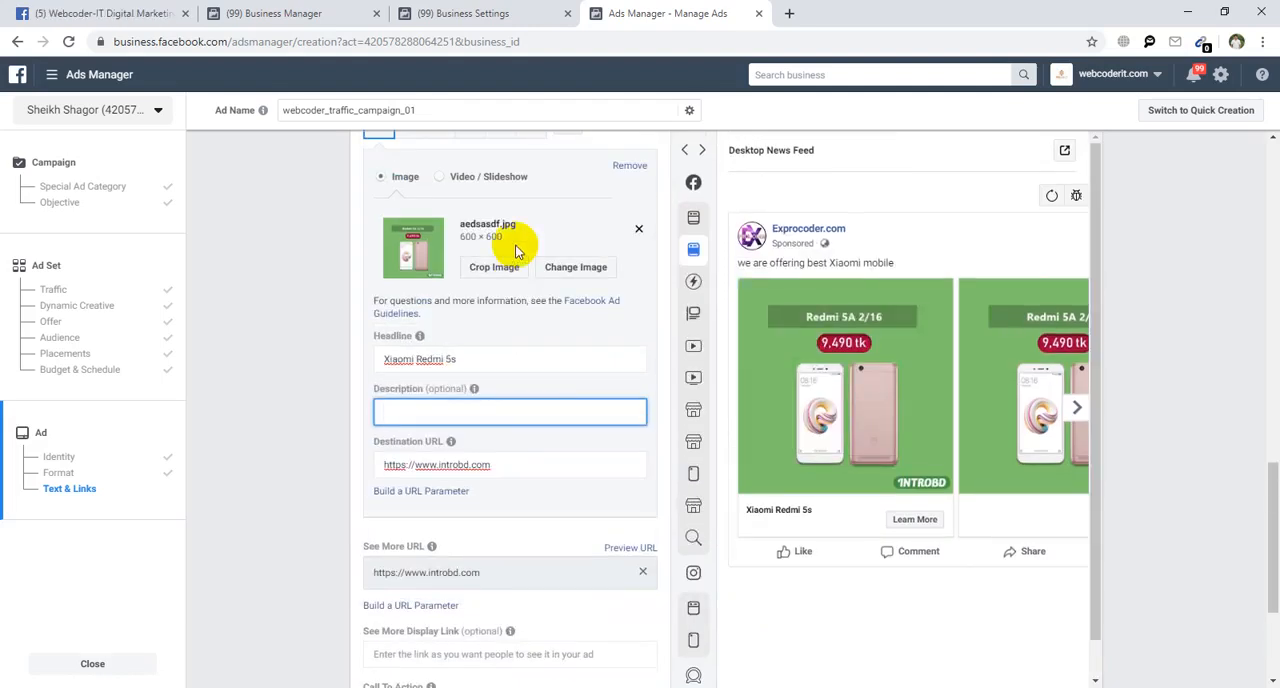
{"action": "type", "text": "Price : 12500tk"}
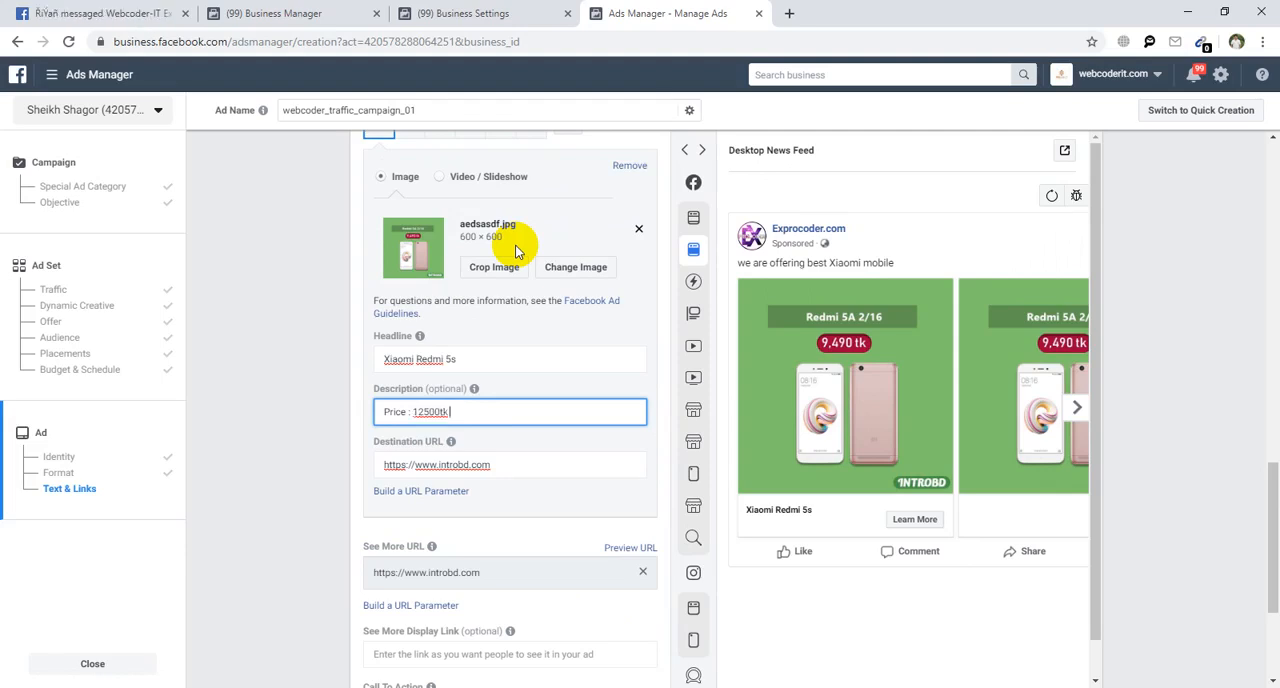
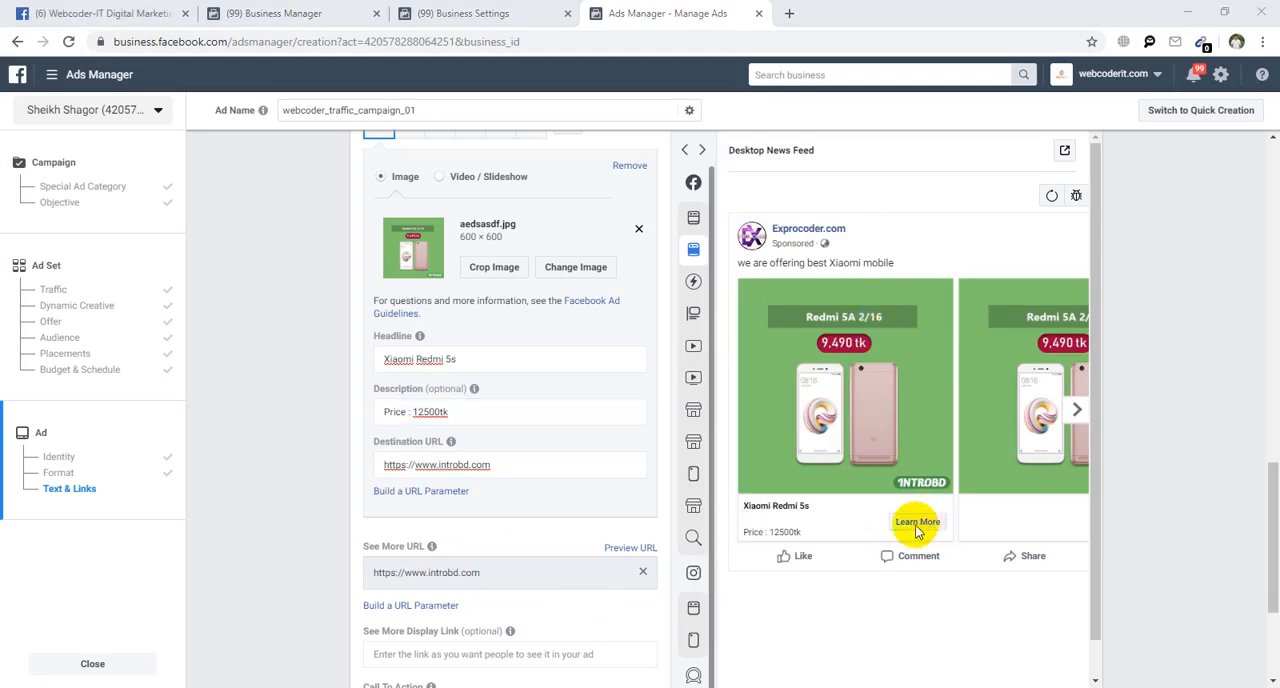
Set the carousel ad's call to action to Shop Now and check it in the Desktop News Feed preview.
{"action": "scroll", "coordinate": [580, 463], "scroll_direction": "down", "scroll_amount": 2}
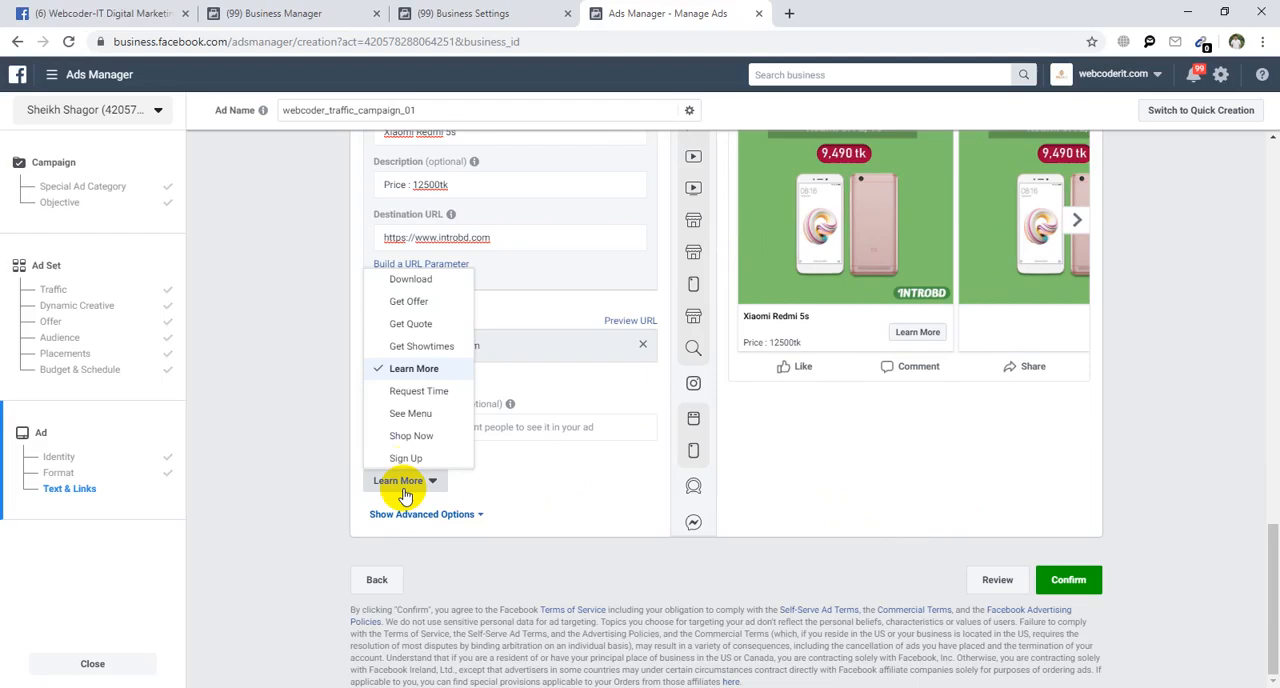
{"action": "left_click", "coordinate": [410, 436]}
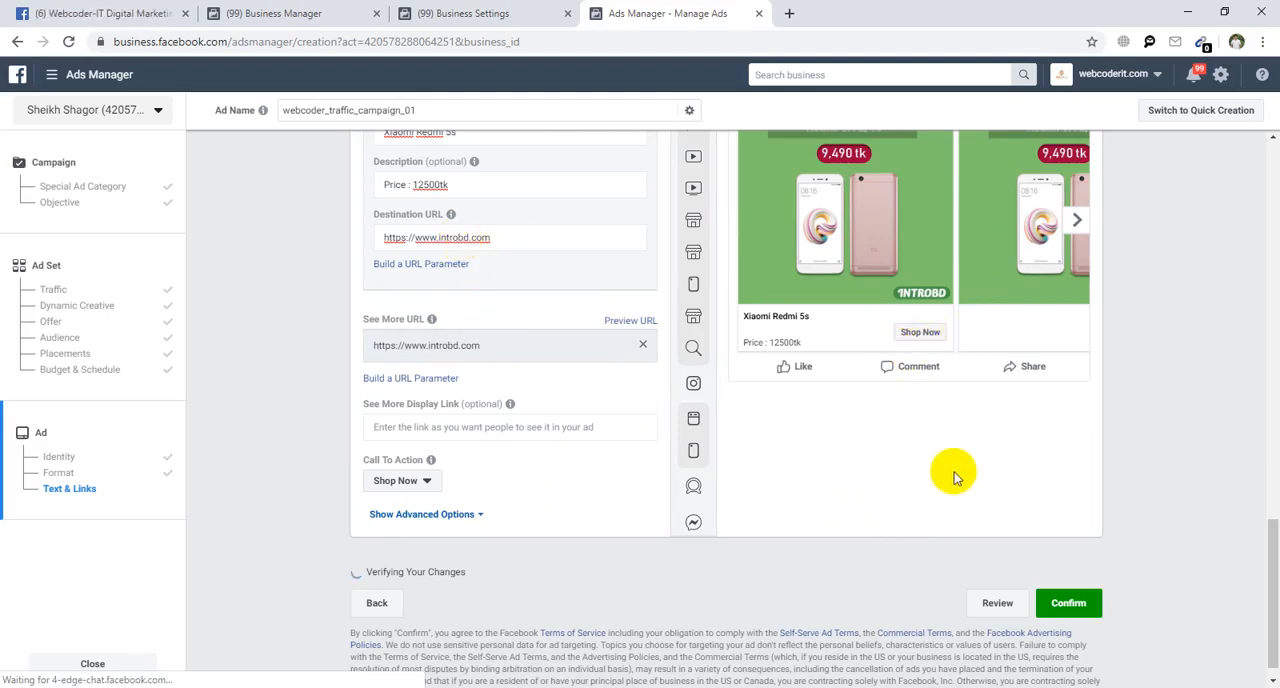
{"action": "scroll", "coordinate": [690, 312], "scroll_direction": "up", "scroll_amount": 2}
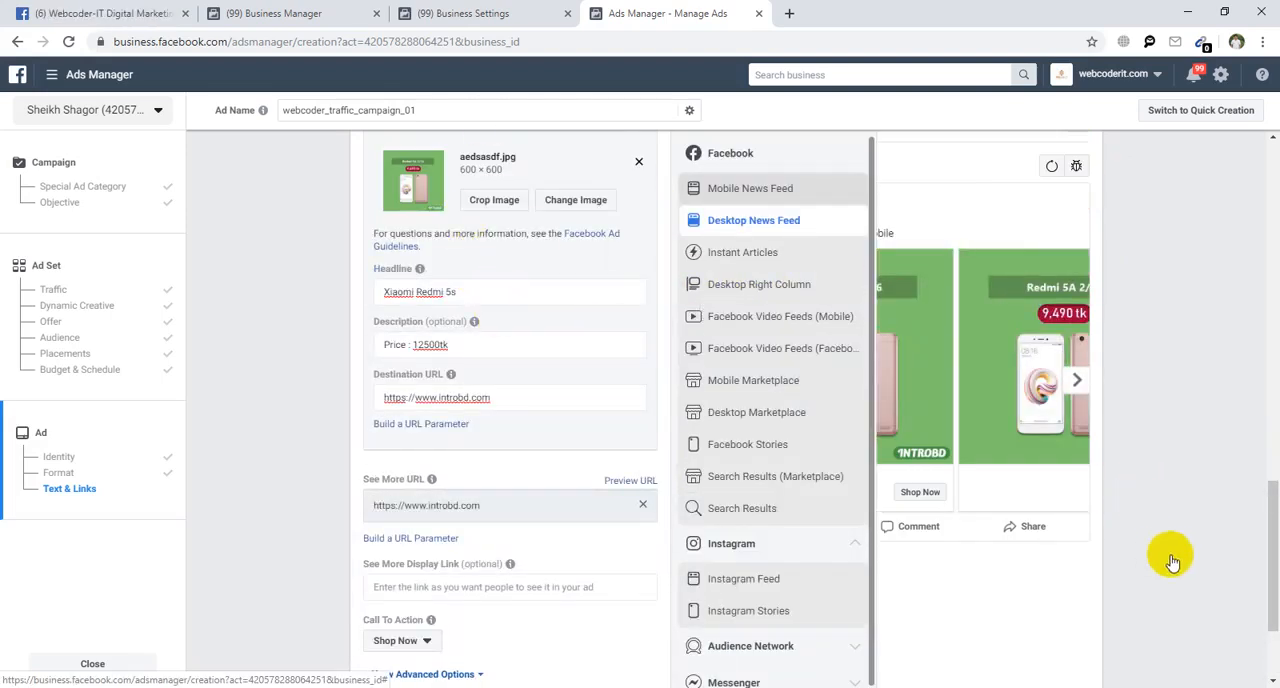
{"action": "scroll", "coordinate": [1086, 659], "scroll_direction": "down", "scroll_amount": 2}
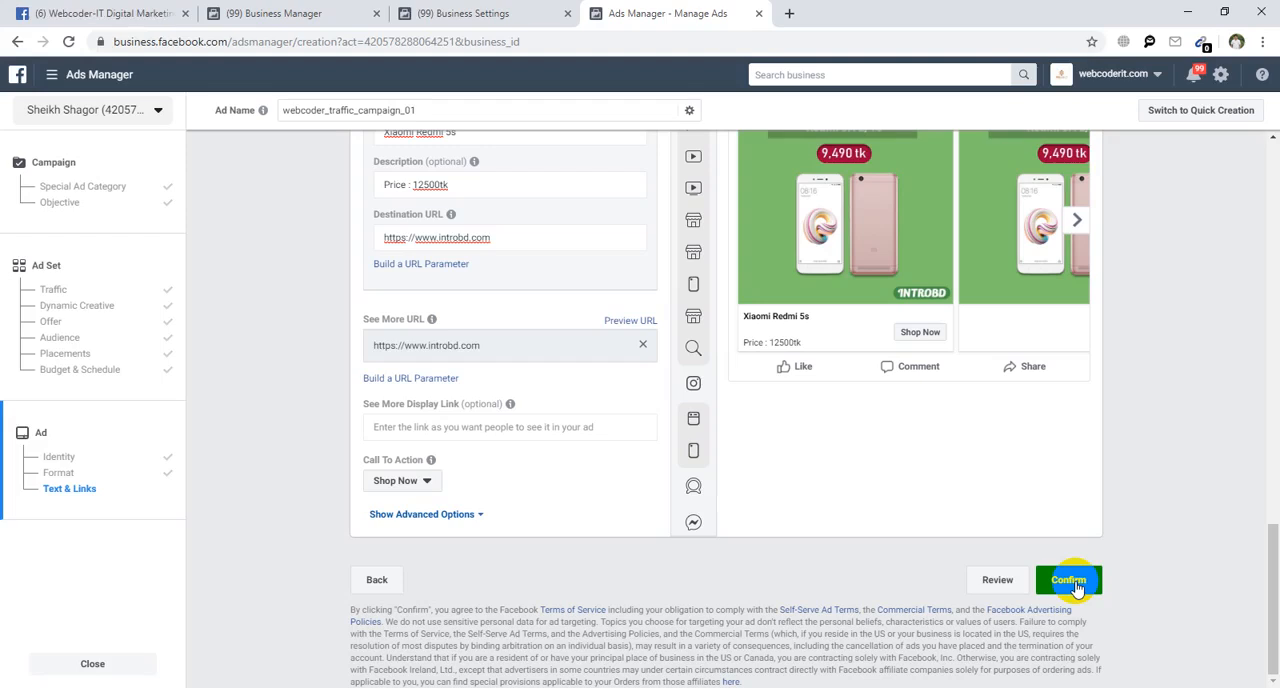
Close the ad creation page without confirming the ad, accepting the loss of unsaved changes, and close the Business Settings page.
{"action": "left_click", "coordinate": [79, 112]}
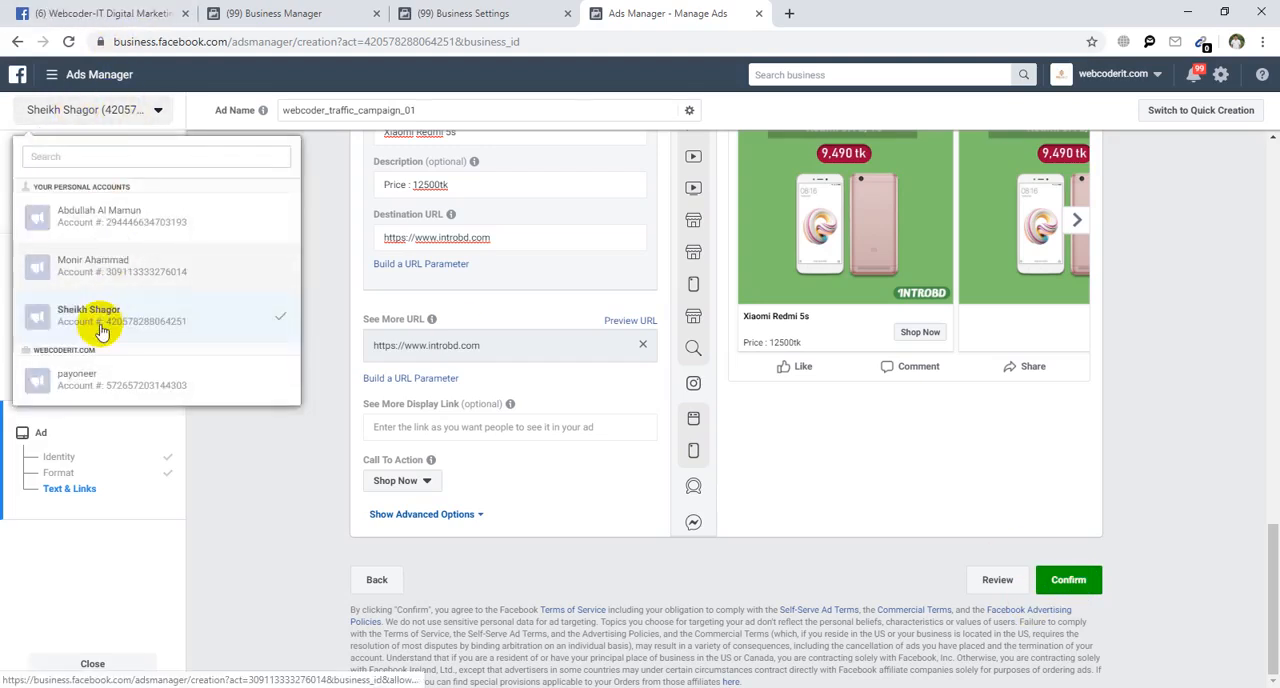
{"action": "left_click", "coordinate": [759, 13]}
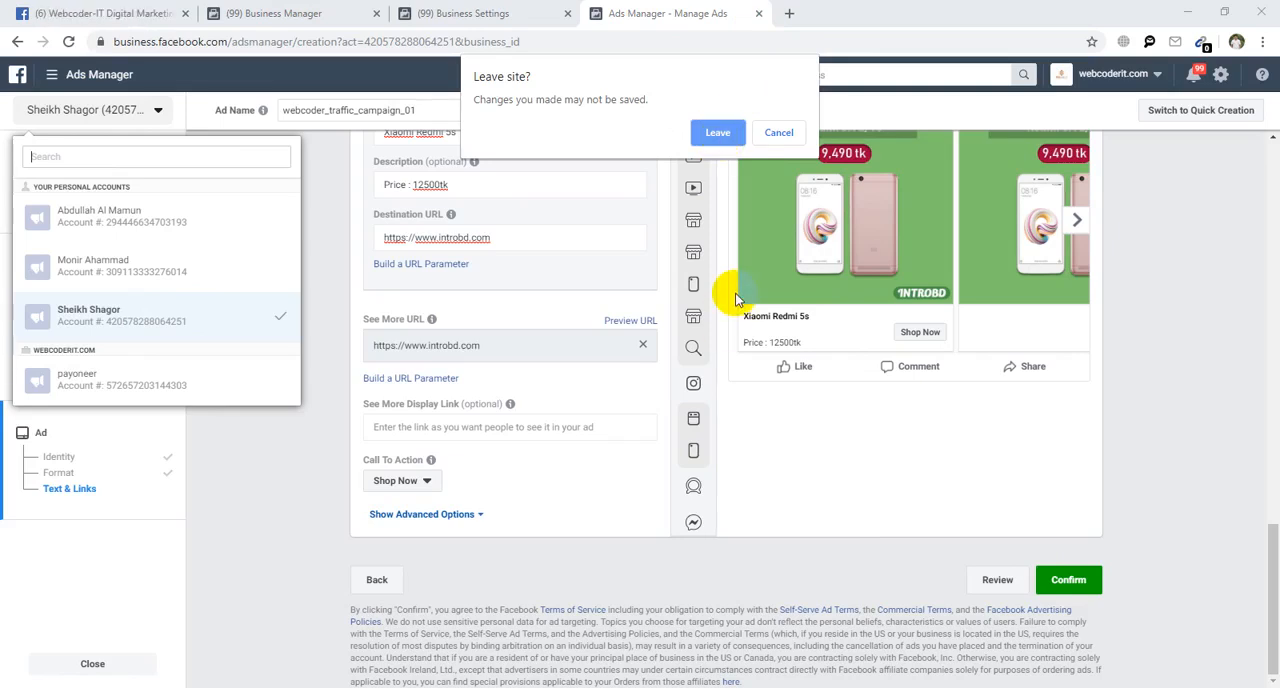
{"action": "left_click", "coordinate": [718, 135]}
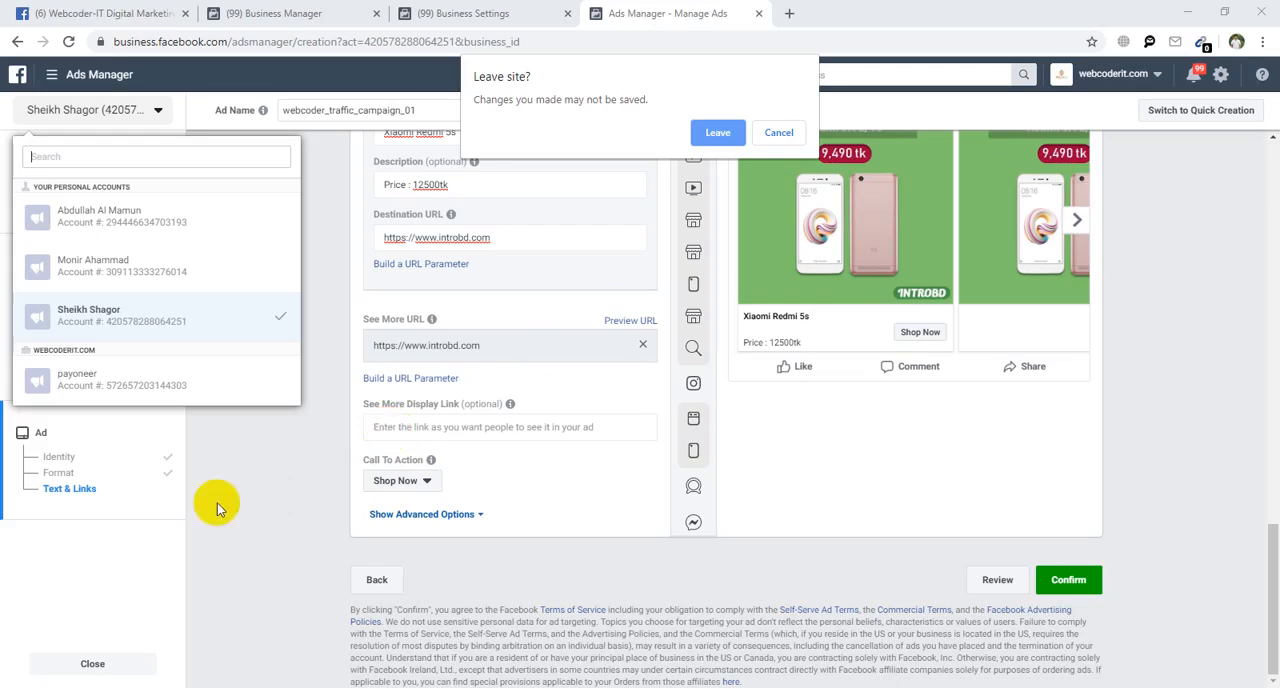
{"action": "left_click", "coordinate": [720, 131]}
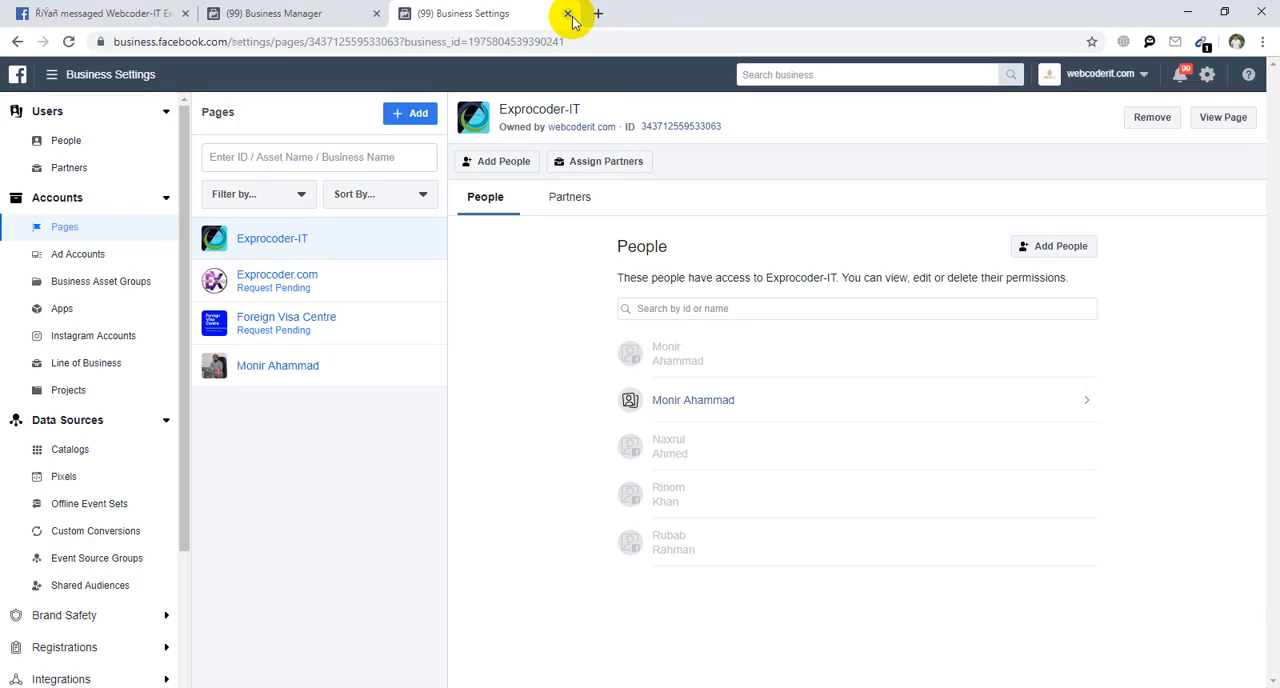
{"action": "left_click", "coordinate": [568, 14]}
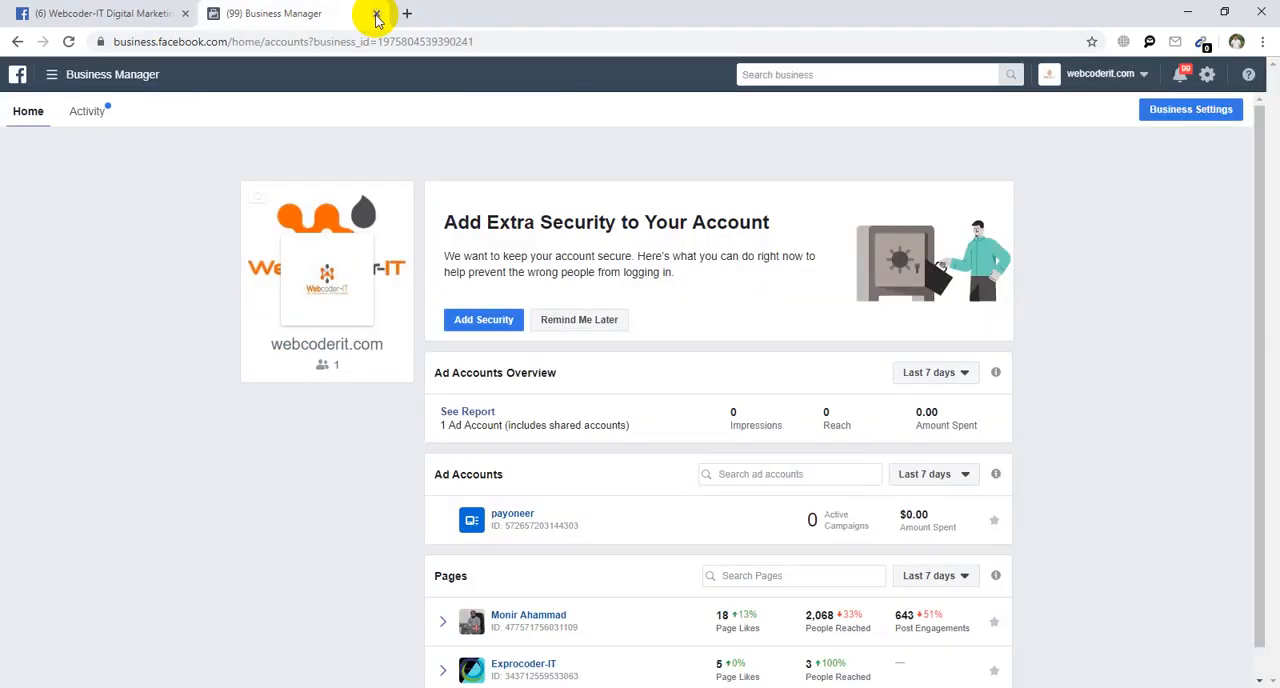